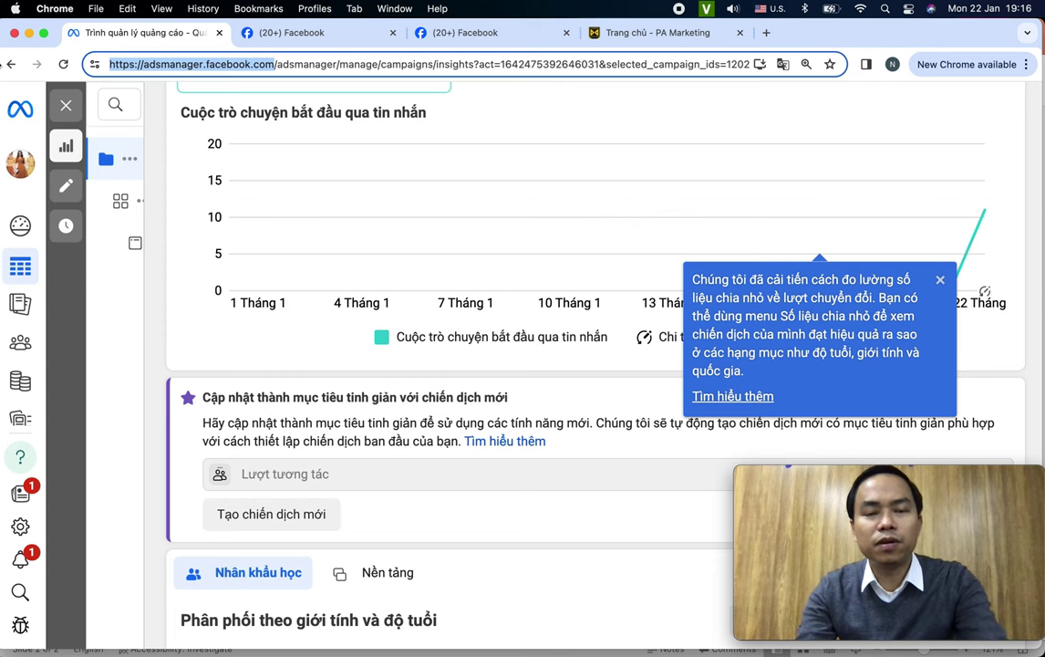
left_click(767, 33)
type("https://adsmanager.facebook.com/")
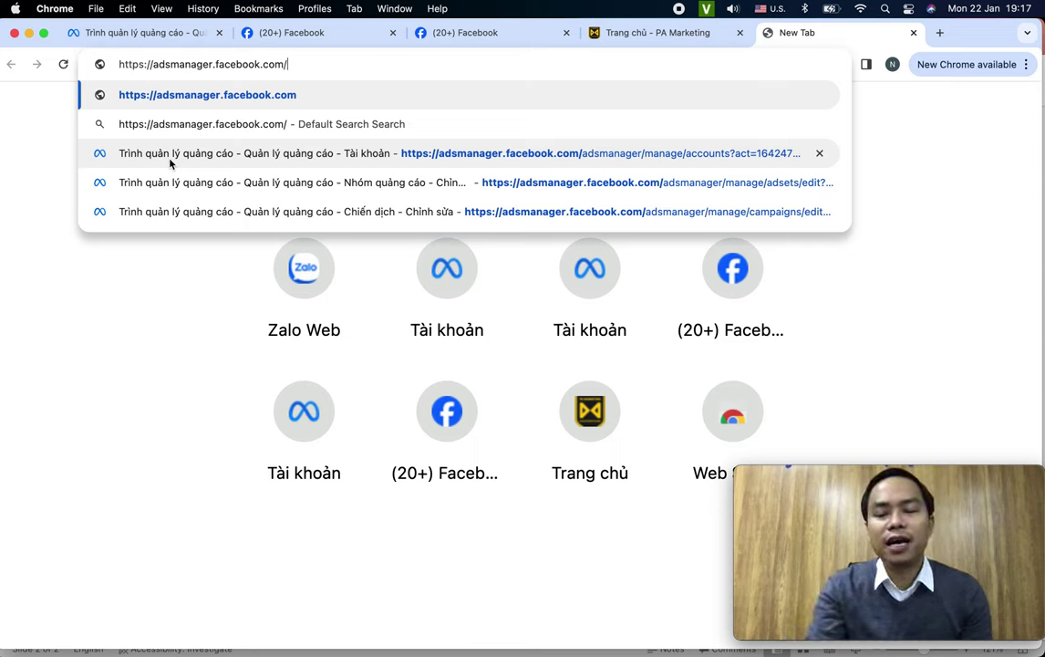
Return to the already open ads manager page and close the campaign's performance insights to show the campaign list
left_click(145, 36)
scroll(460, 330, "up", 5)
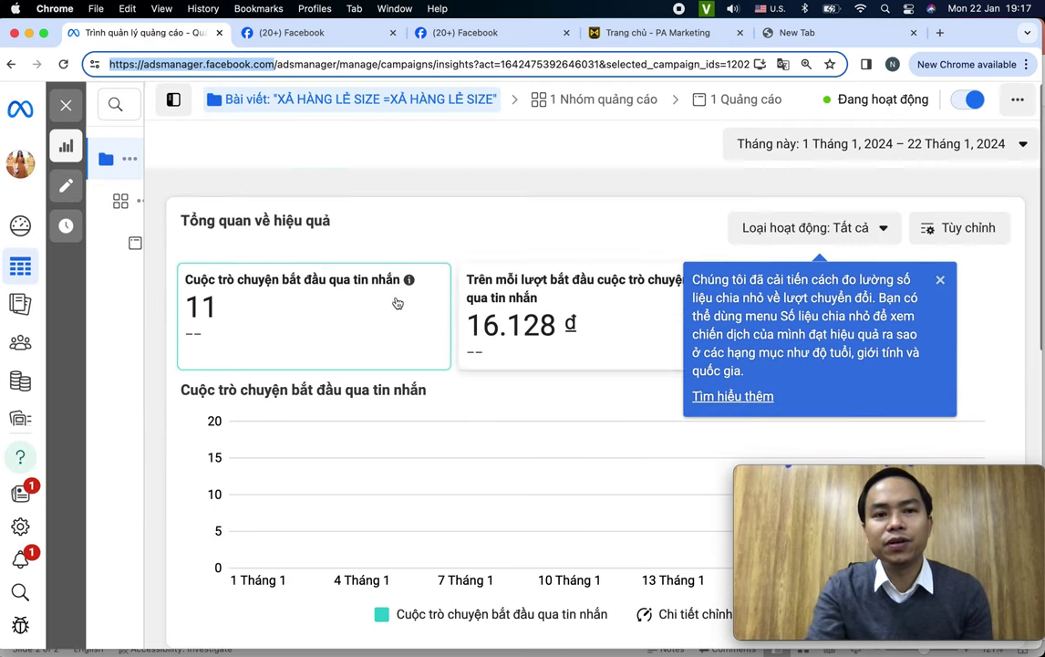
left_click(67, 111)
left_click(67, 107)
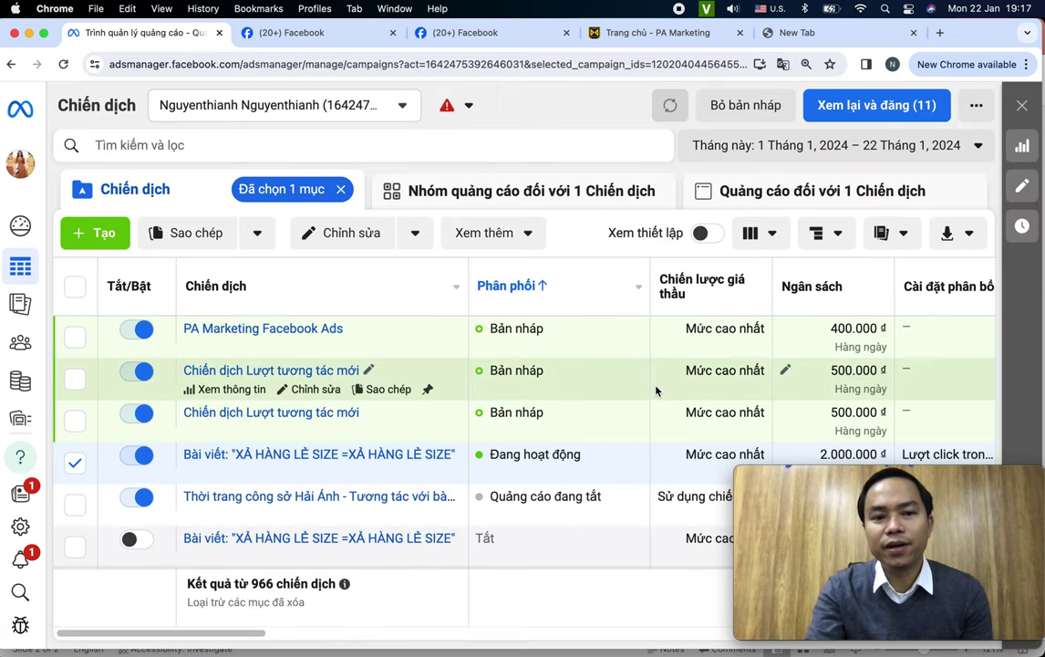
Look through the ad account's campaign list, checking the campaigns' delivery status and budgets
scroll(655, 389, "down", 5)
scroll(655, 390, "down", 10)
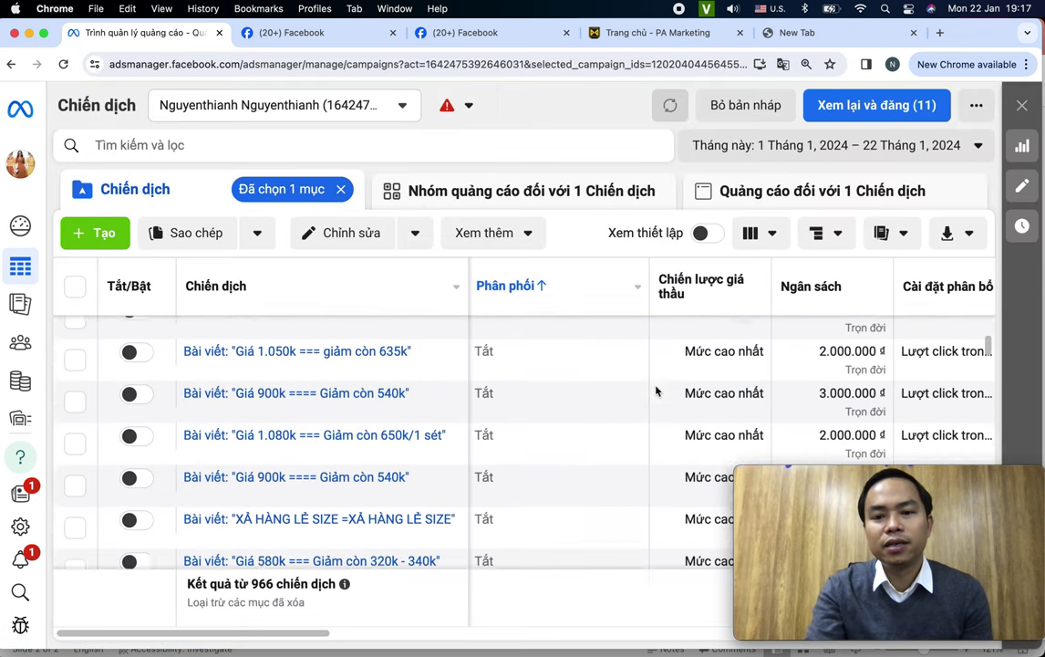
scroll(655, 390, "down", 5)
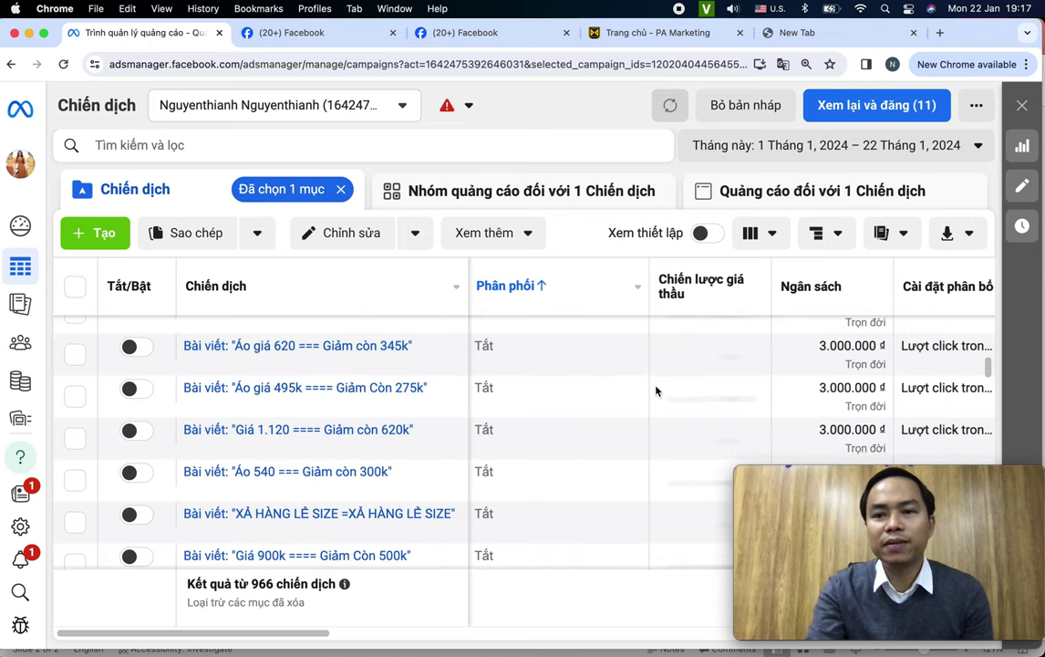
scroll(655, 390, "down", 10)
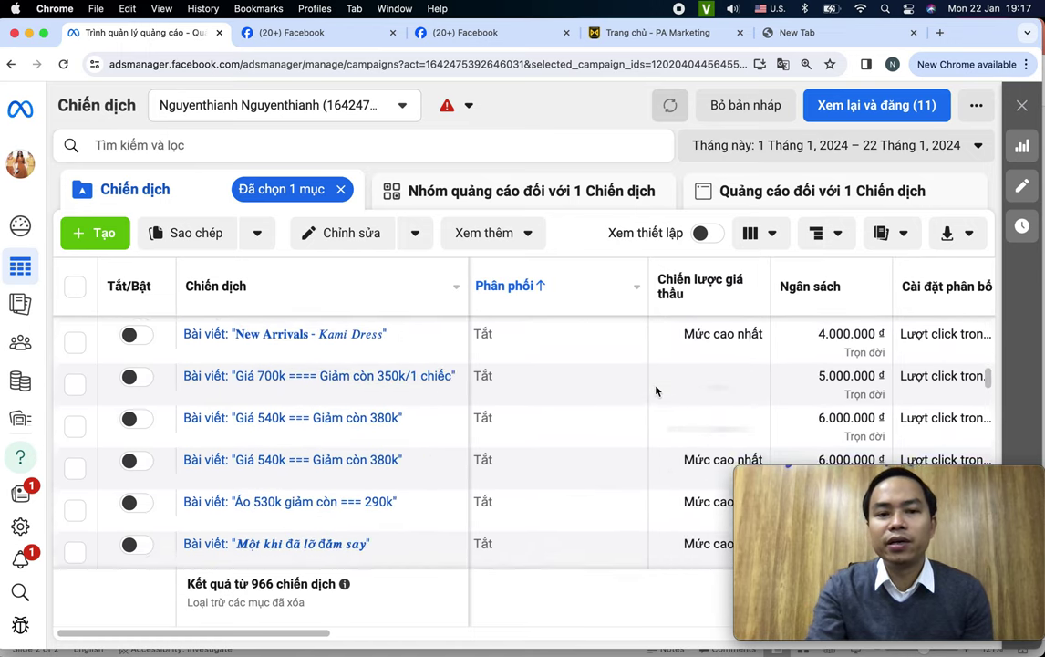
scroll(656, 390, "down", 10)
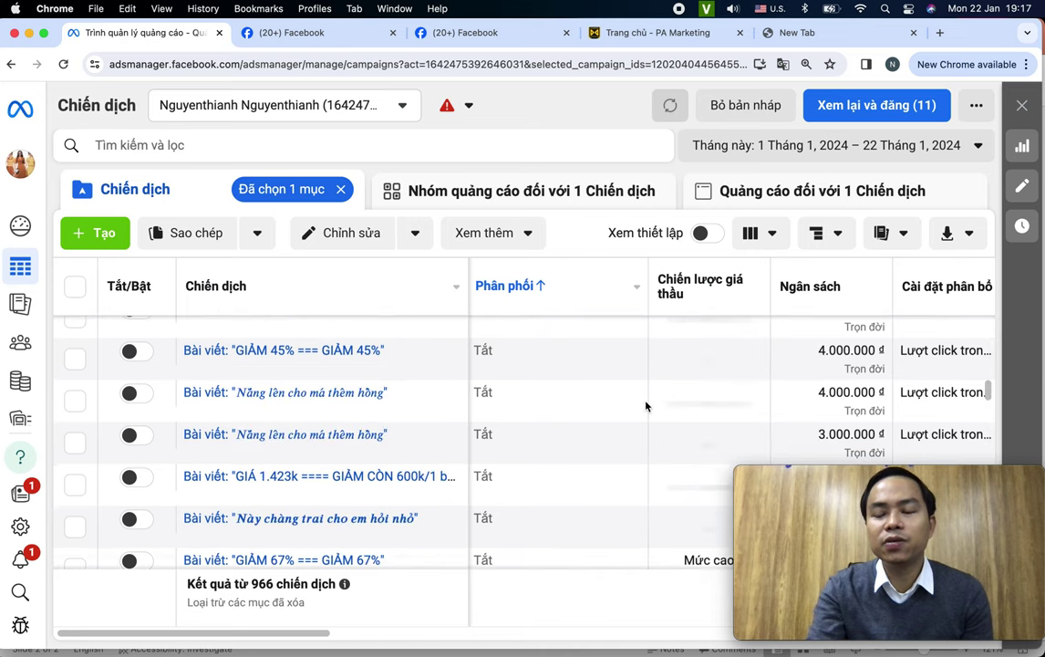
scroll(646, 406, "up", 10)
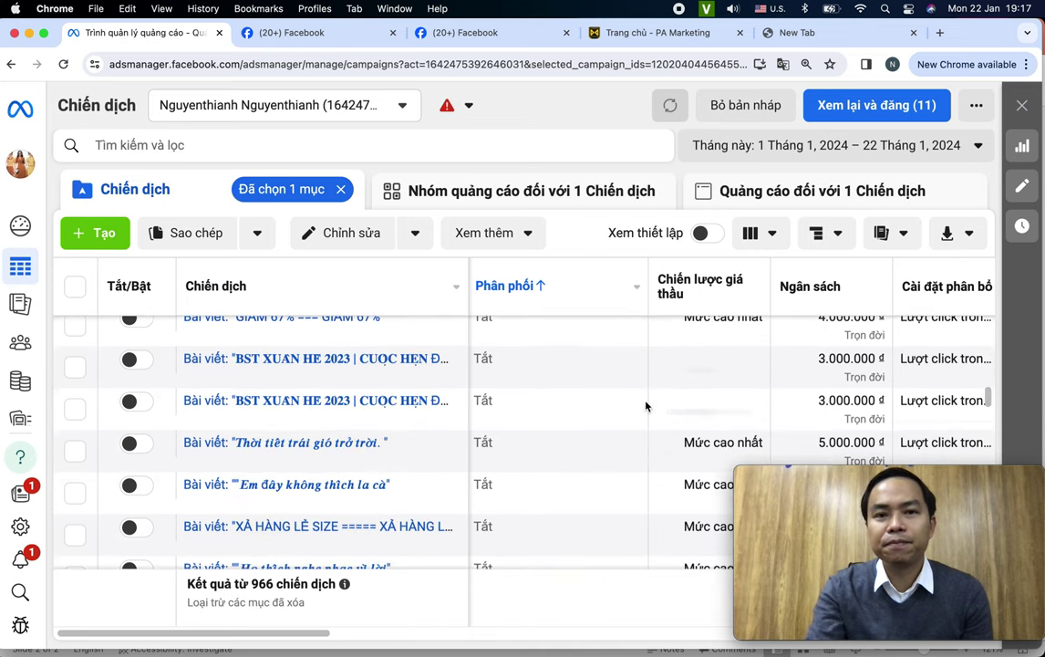
scroll(590, 402, "up", 5)
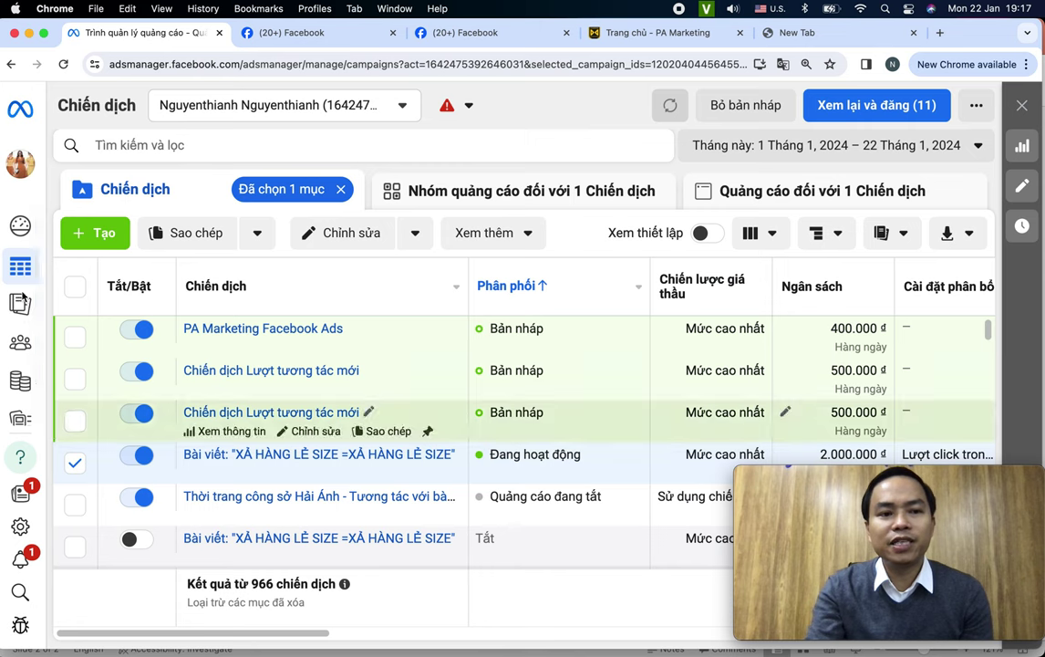
Open the ad account's billing and payments area (Lập hóa đơn & thanh toán) and review its payment activity
mouse_move(20, 379)
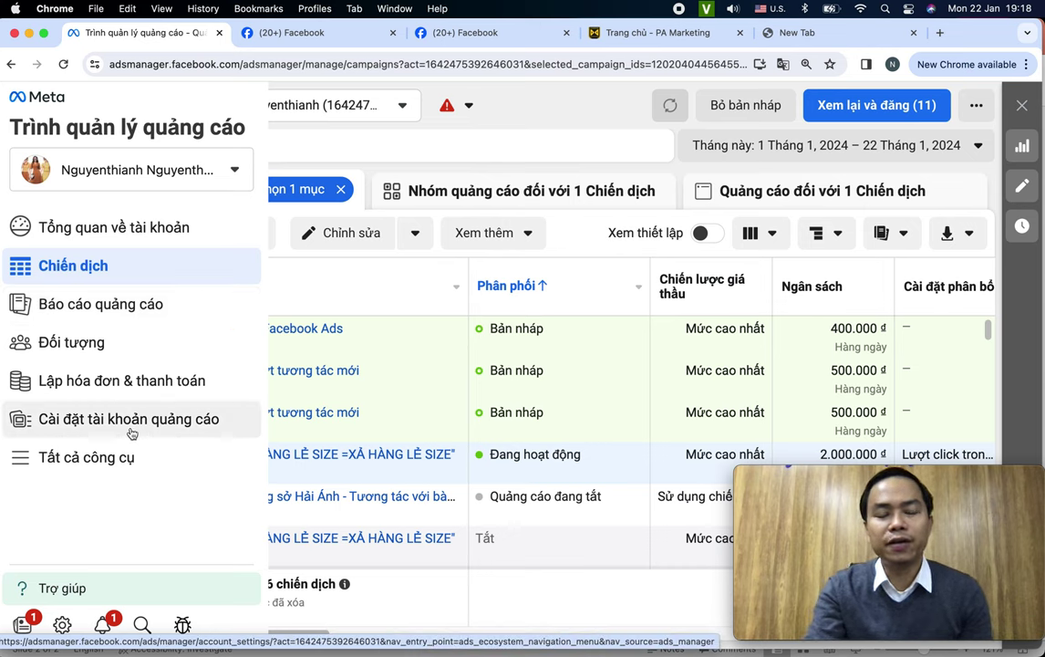
left_click(177, 393)
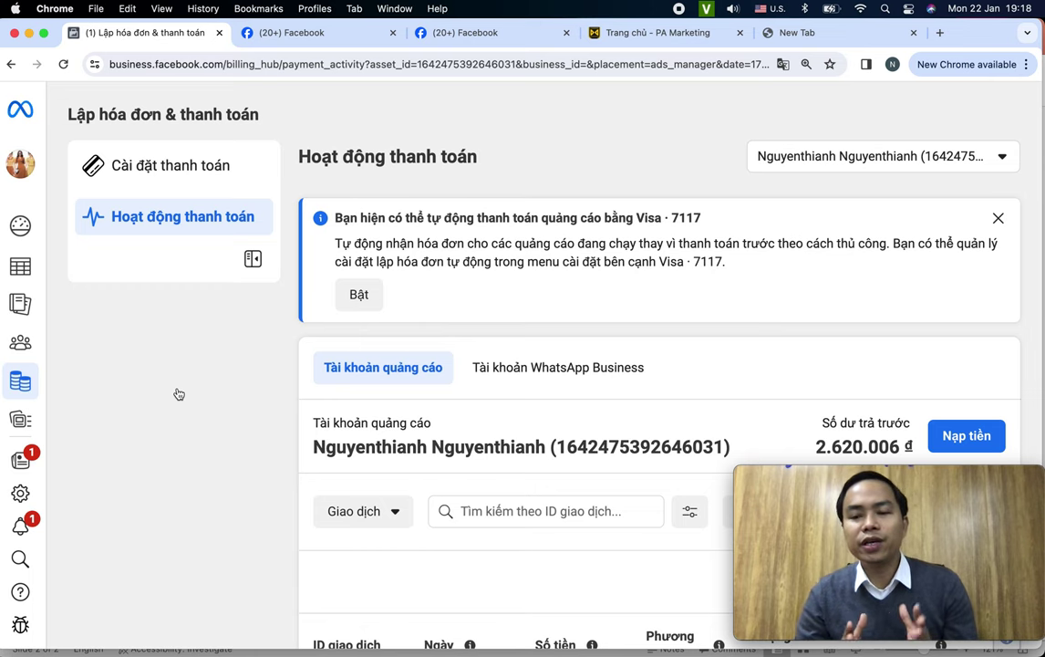
scroll(179, 394, "down", 5)
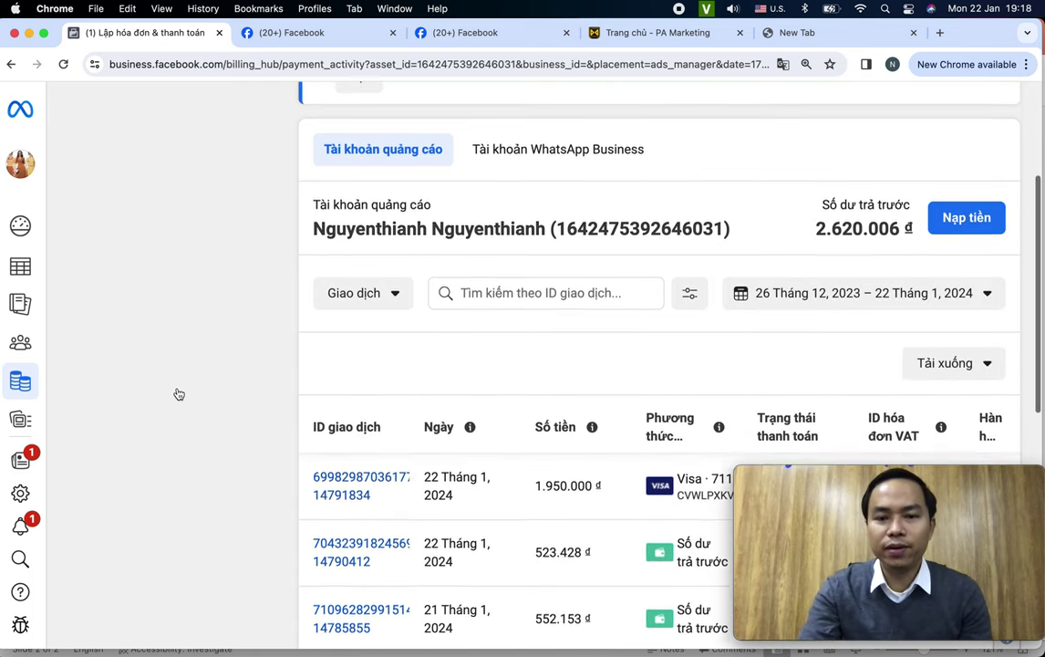
scroll(179, 394, "down", 1)
scroll(354, 357, "down", 1)
scroll(354, 358, "up", 7)
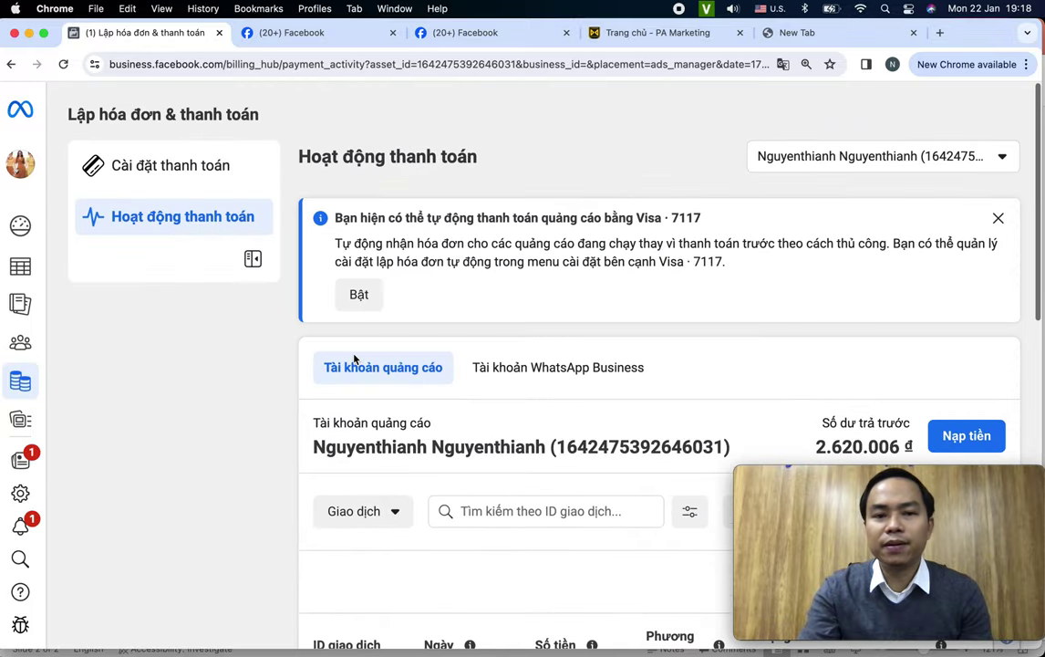
Open the payment settings (Cài đặt thanh toán) and find the payment methods section (Phương thức thanh toán)
left_click(186, 174)
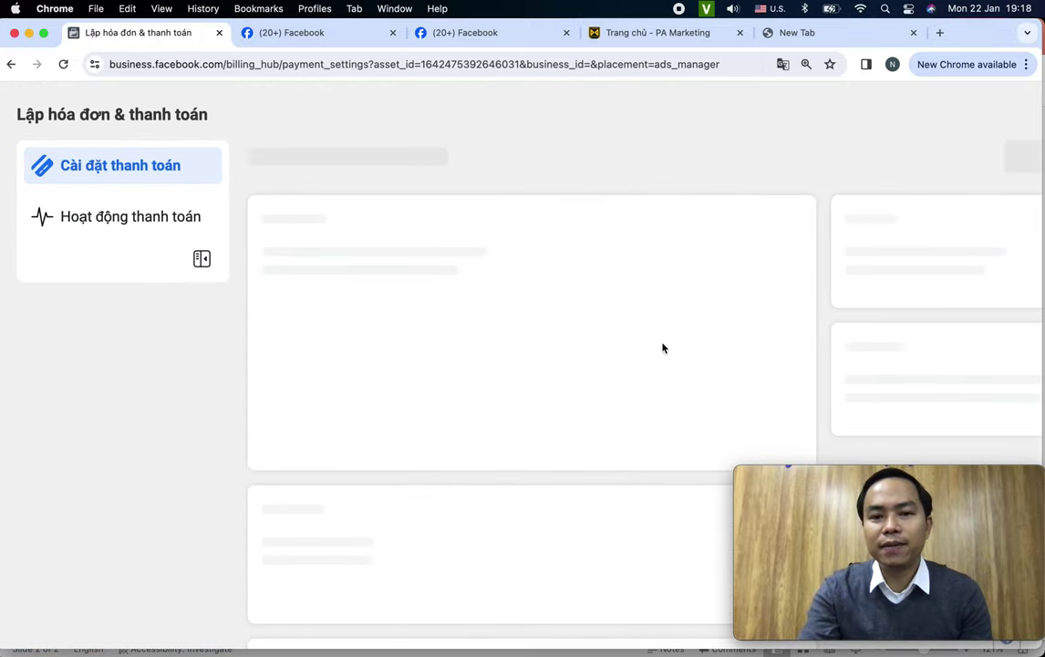
scroll(581, 341, "down", 5)
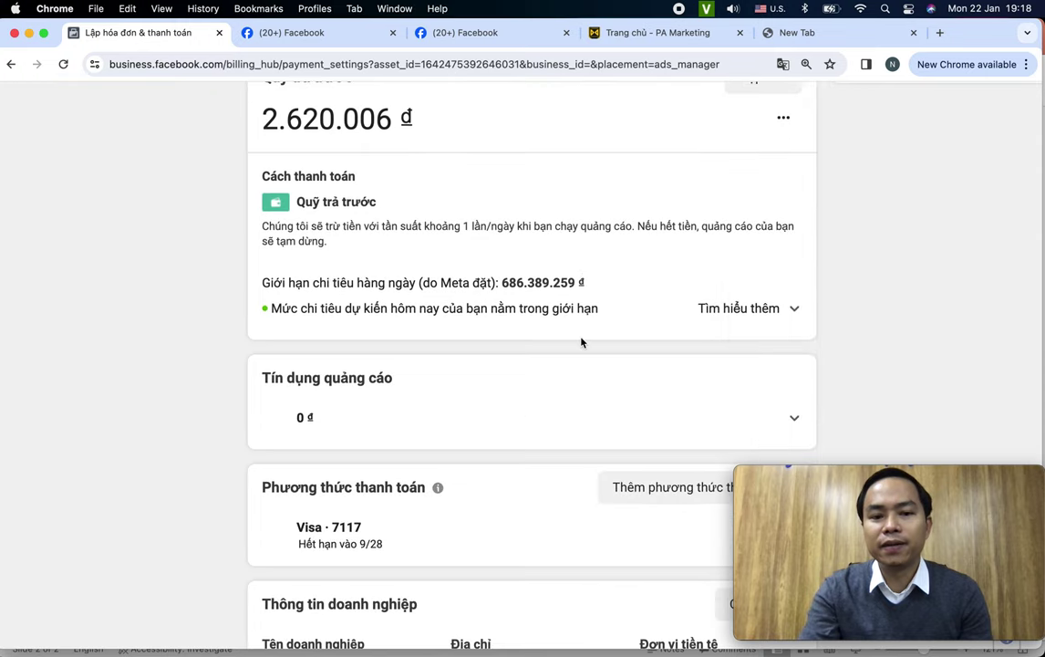
scroll(581, 341, "down", 2)
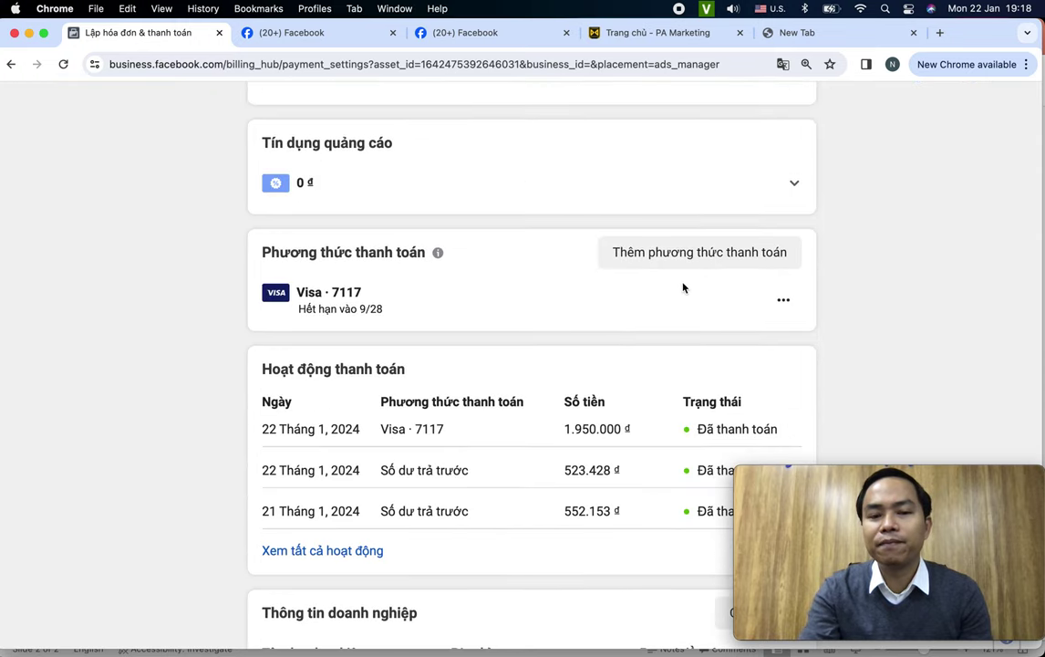
scroll(682, 288, "up", 1)
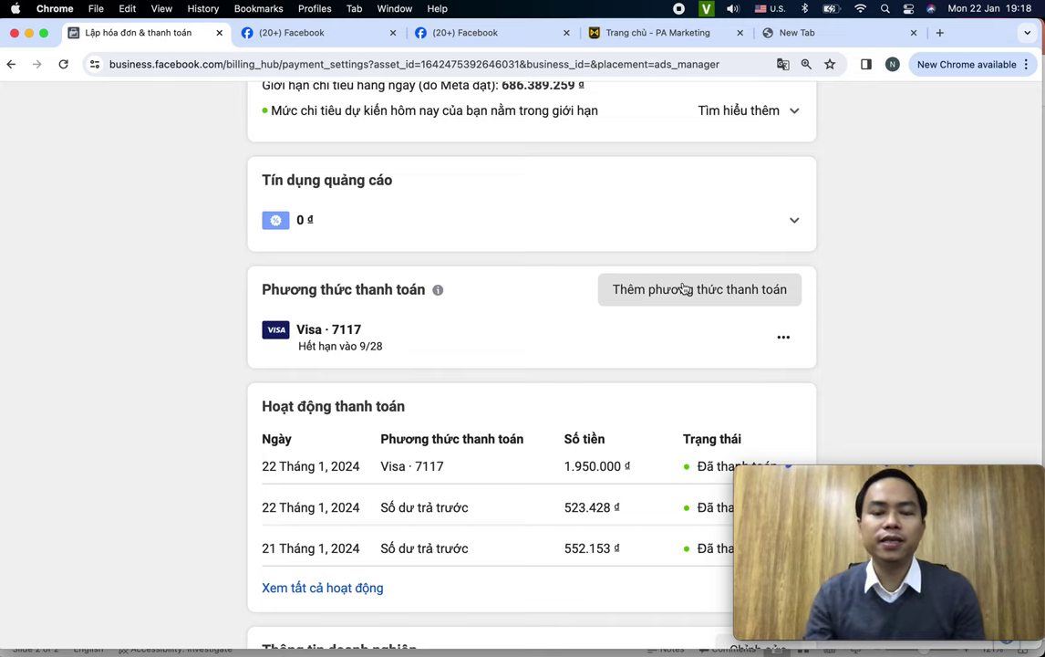
scroll(682, 288, "down", 2)
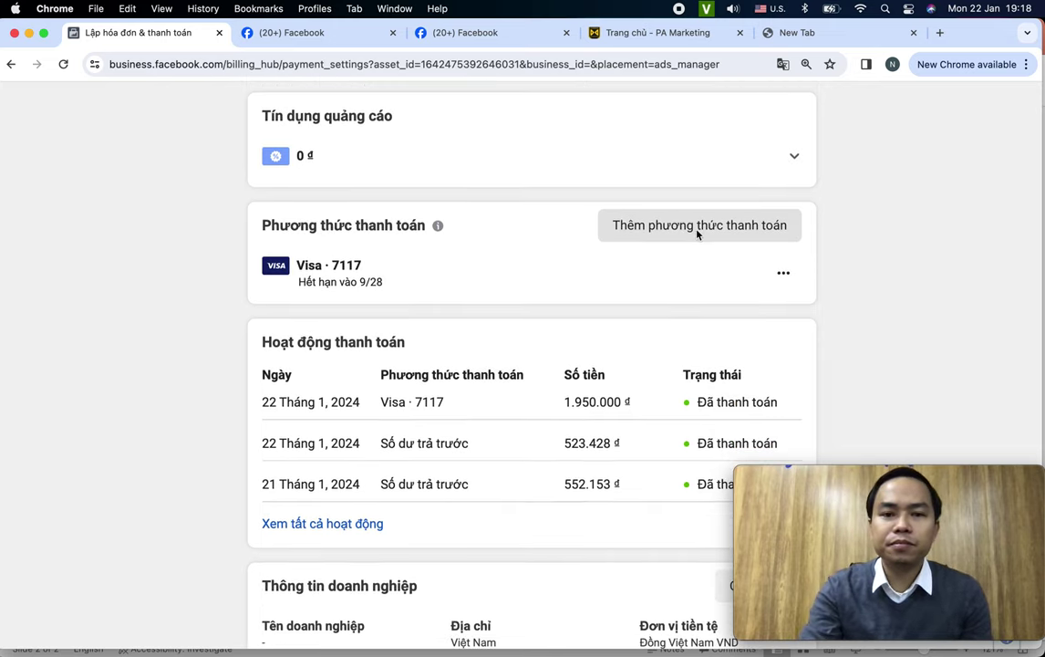
Start adding a payment method and continue past the introduction to automatic billing
left_click(695, 228)
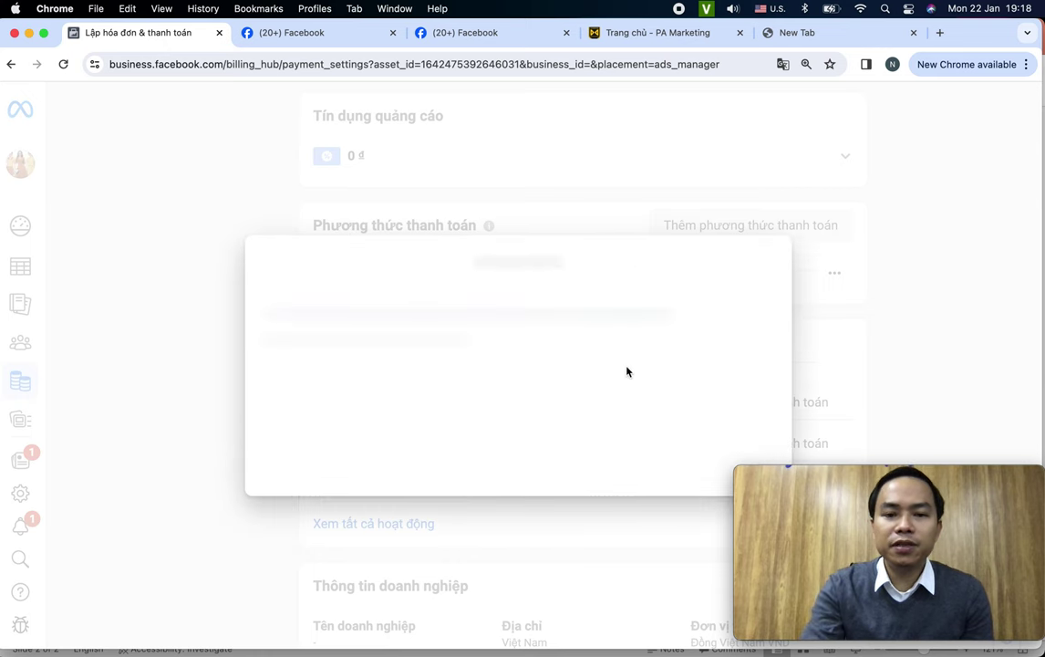
scroll(627, 371, "down", 3)
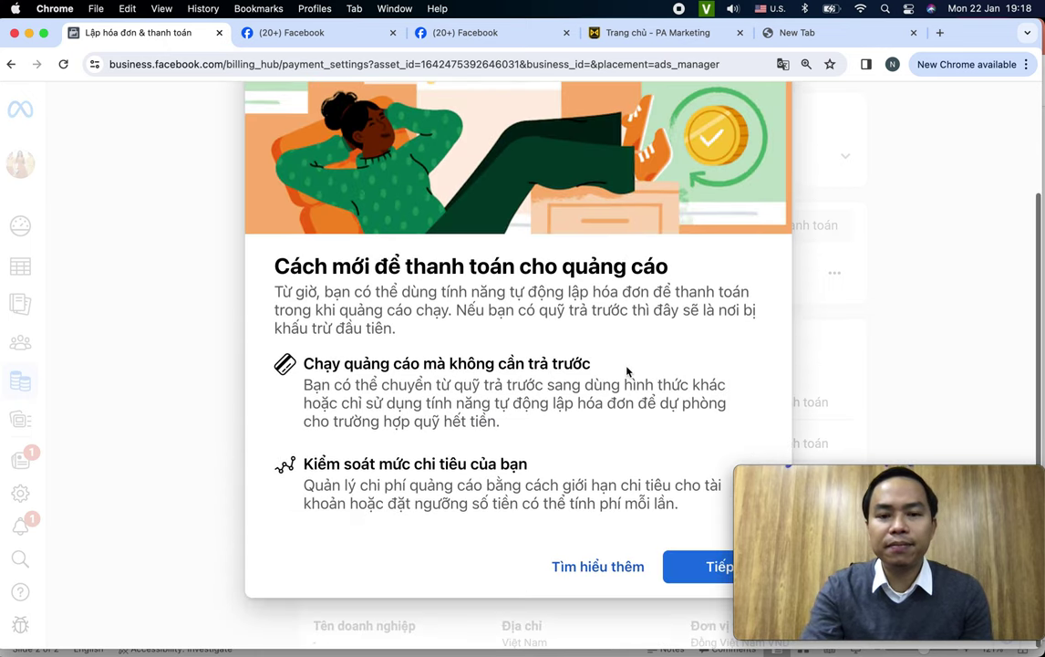
left_click_drag(314, 373, 586, 366)
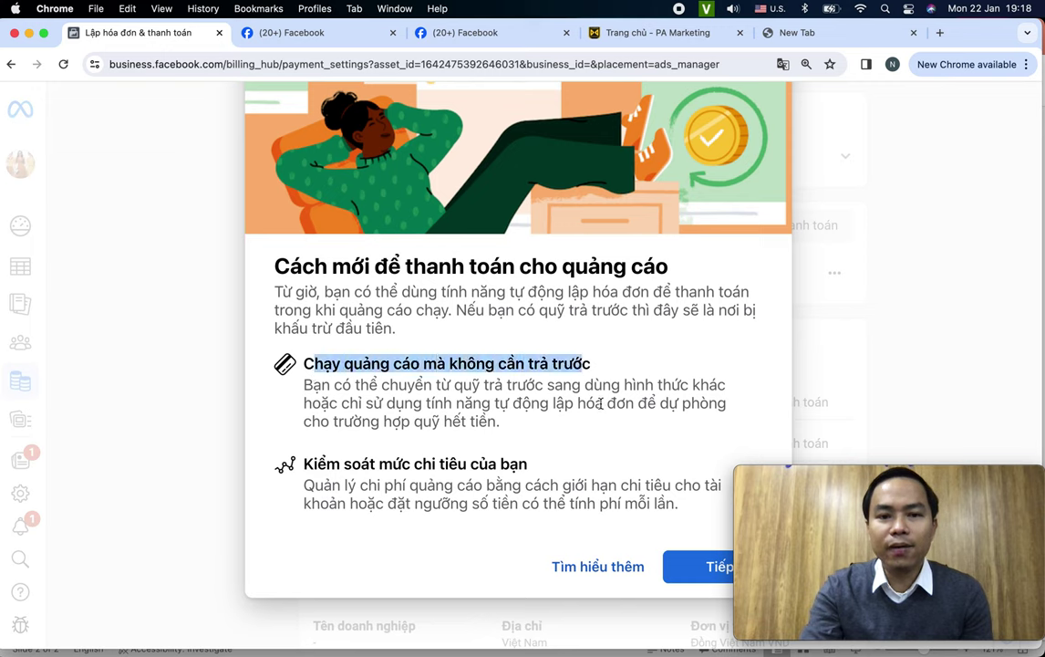
left_click(593, 432)
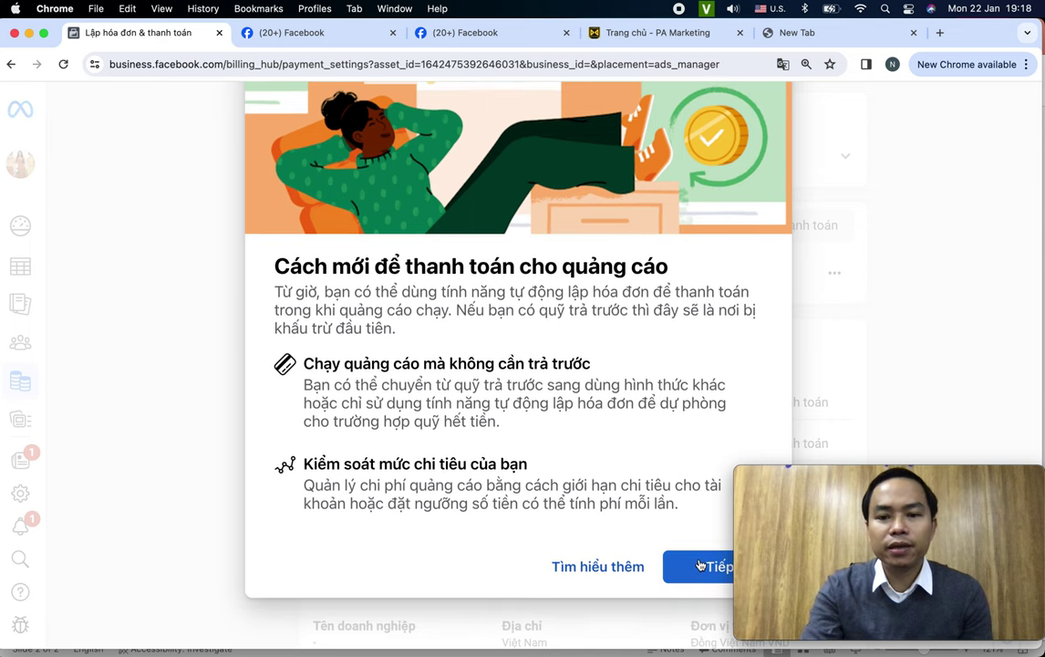
left_click(696, 563)
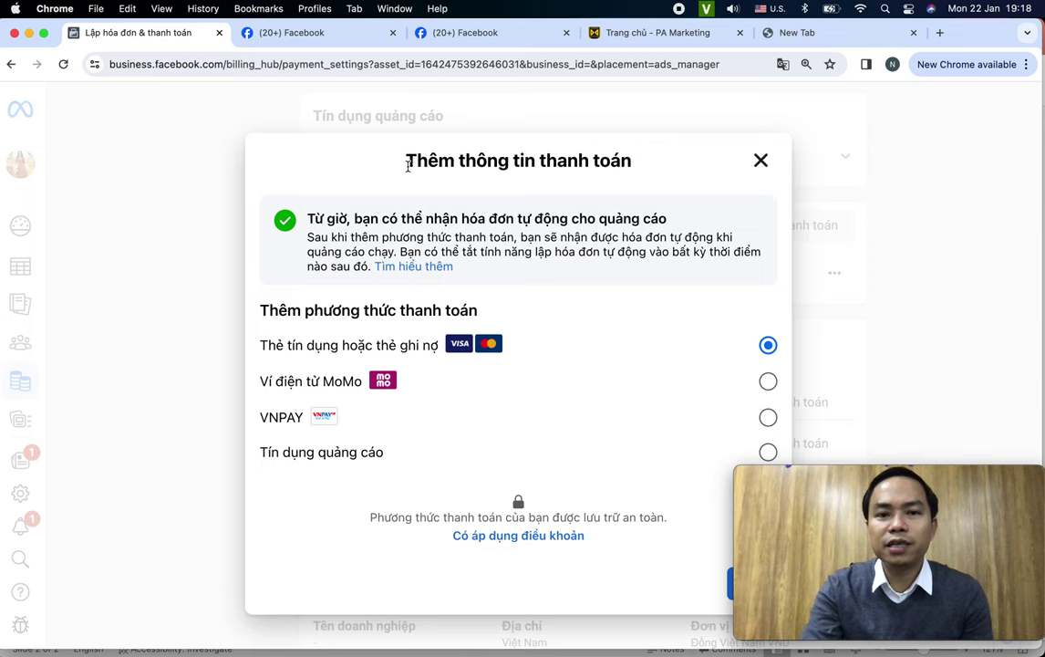
Choose credit or debit card (Thẻ tín dụng hoặc thẻ ghi nợ) as the payment method and continue to the card form
left_click_drag(407, 162, 665, 171)
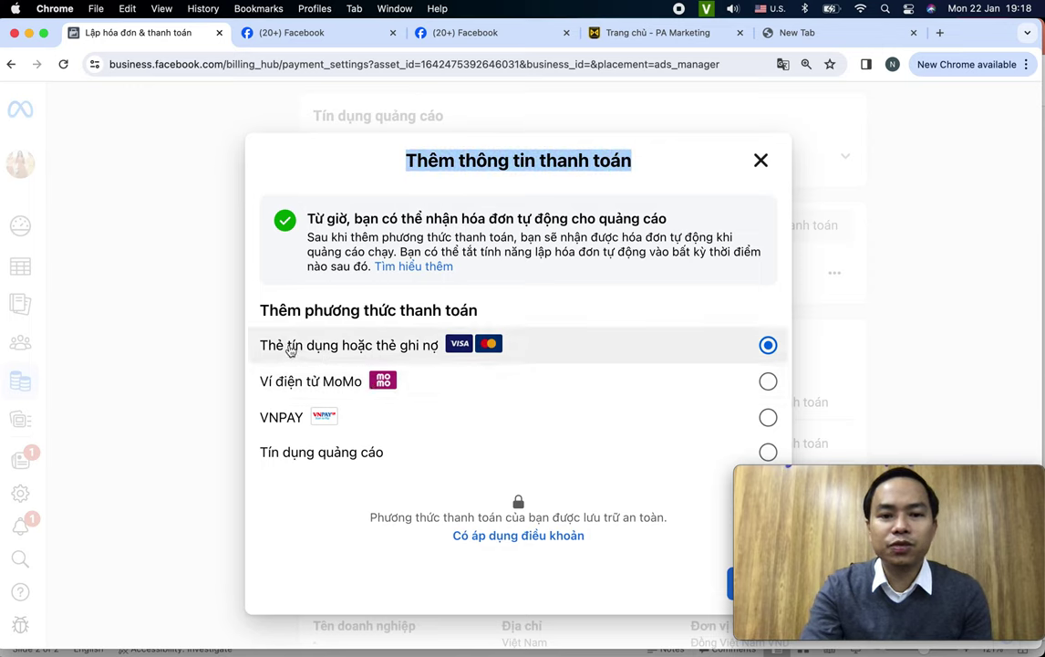
scroll(478, 438, "down", 1)
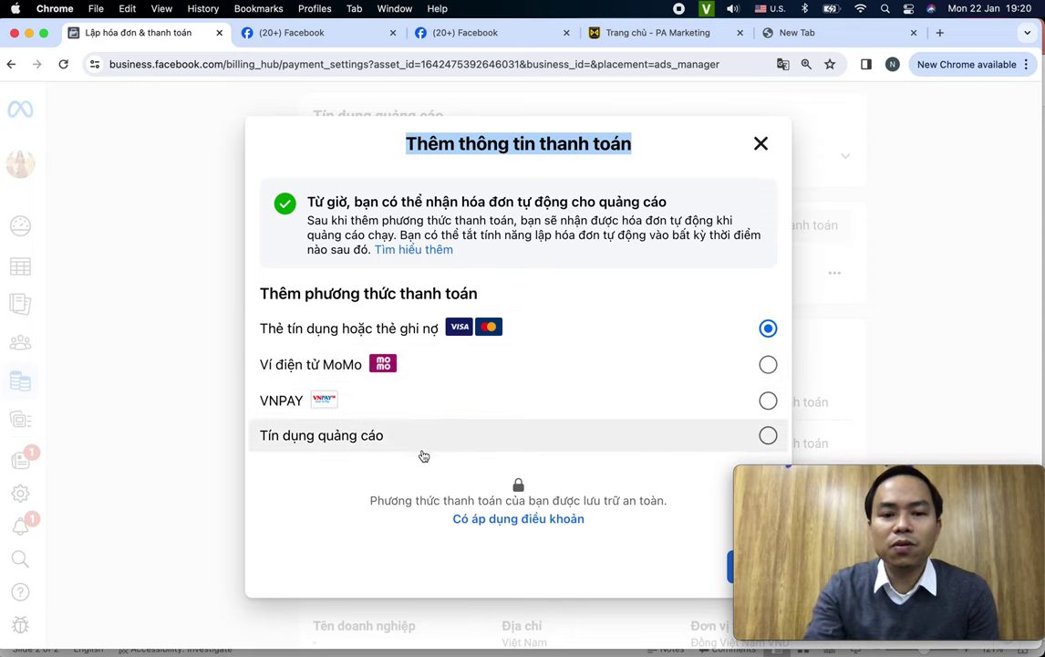
left_click(413, 447)
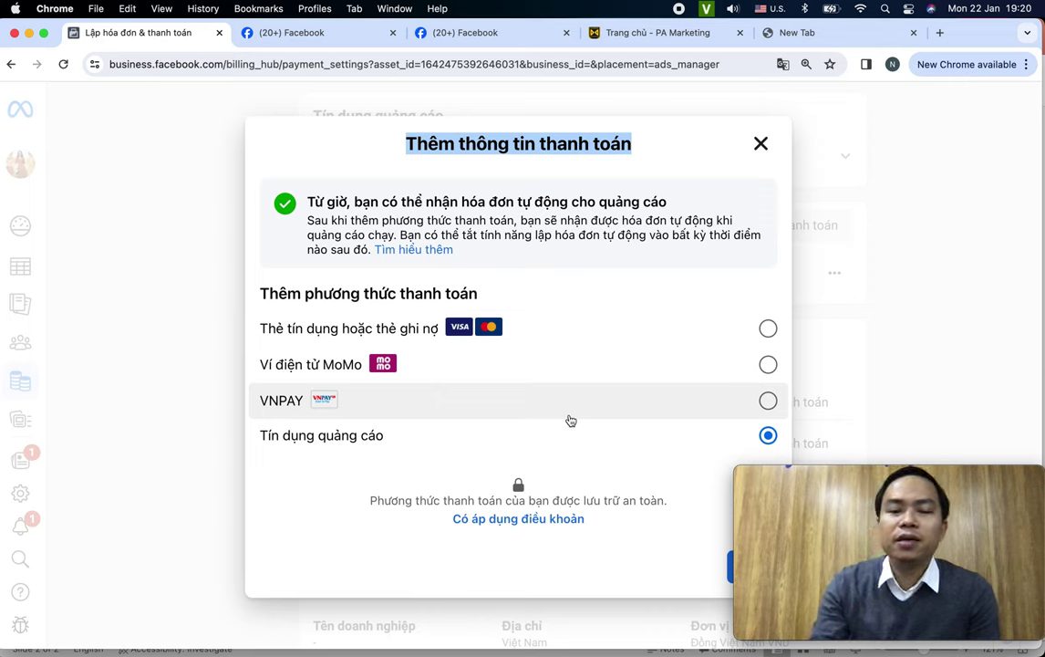
left_click(404, 334)
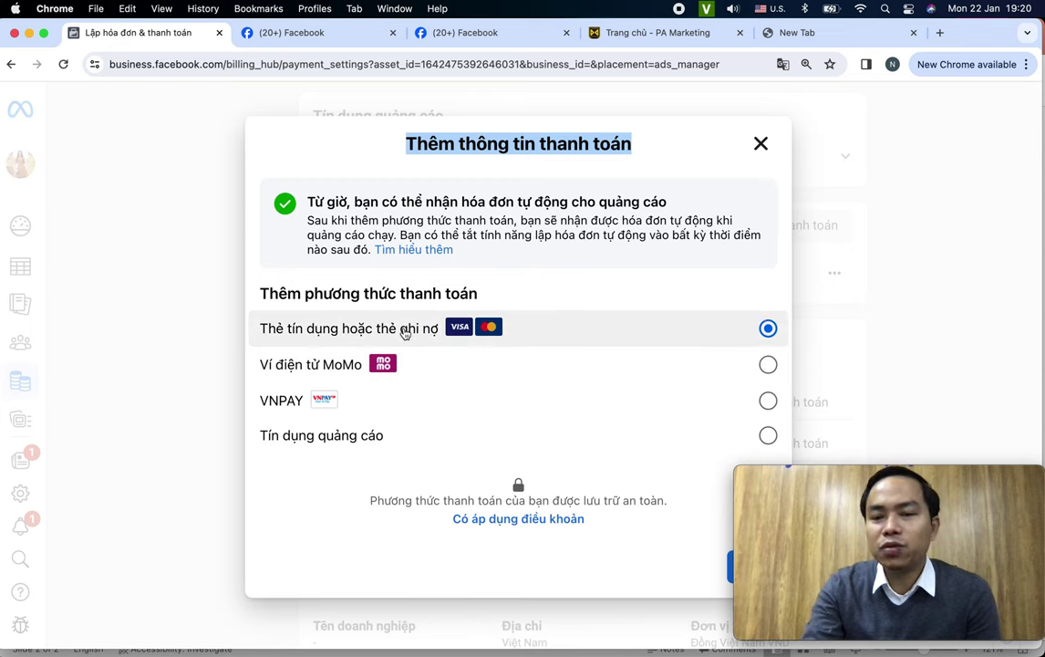
left_click(743, 566)
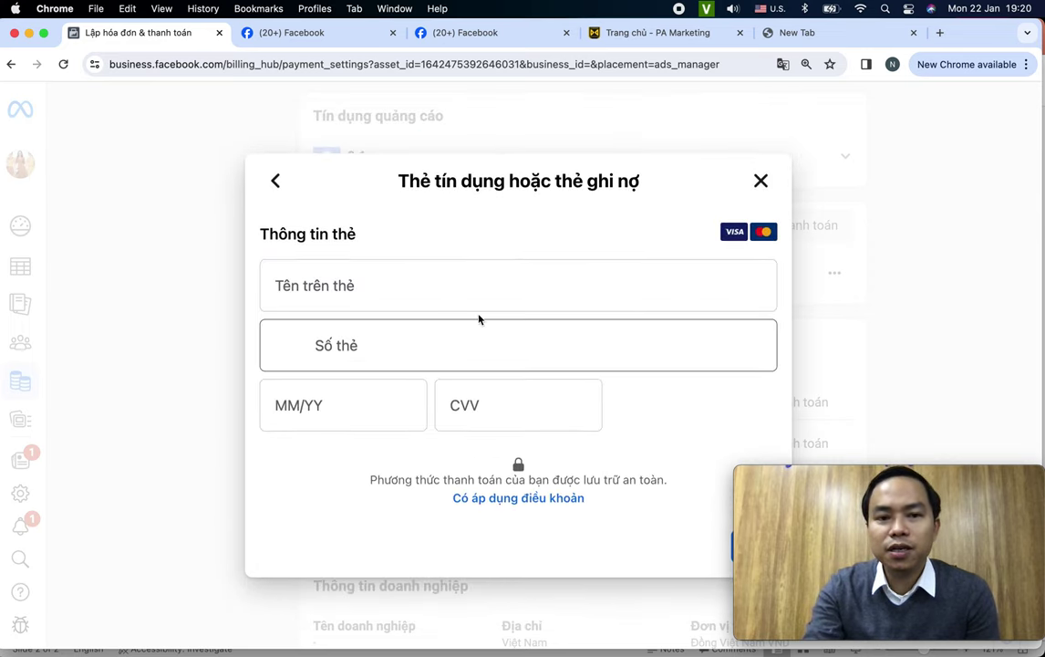
Go through the name, card number, expiry date and CVV fields of the card form, and return to the payment method choice
left_click(426, 297)
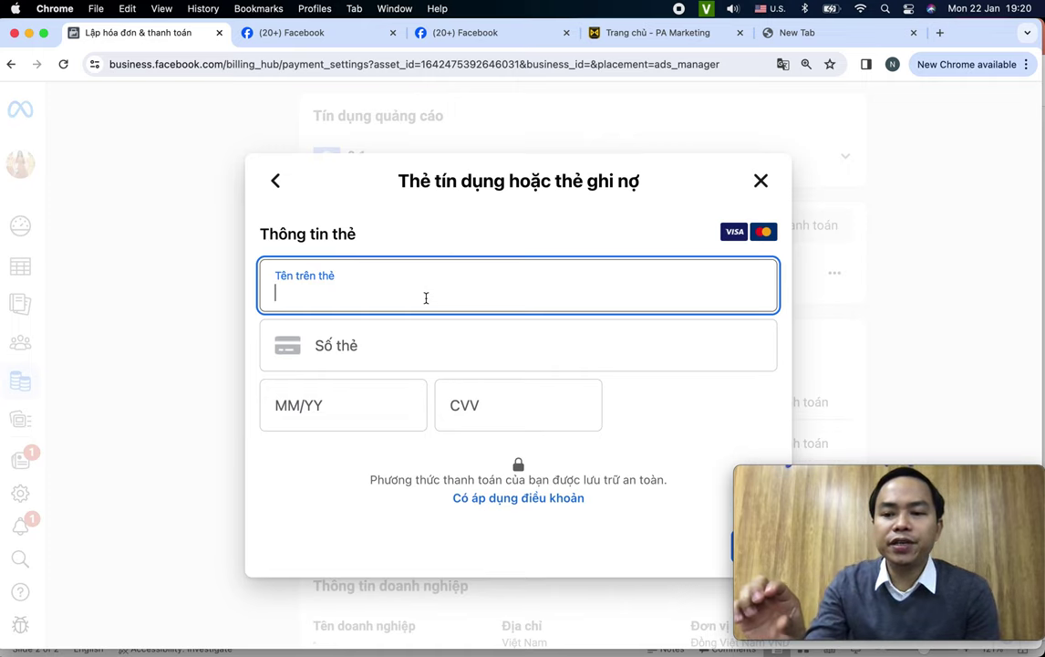
left_click(397, 350)
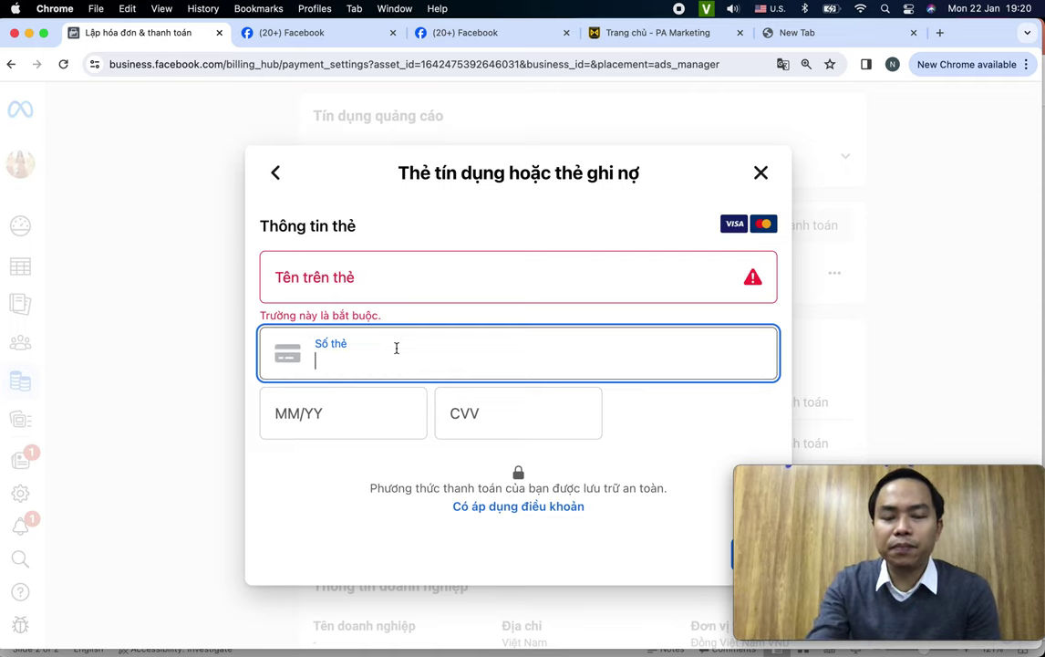
left_click(359, 413)
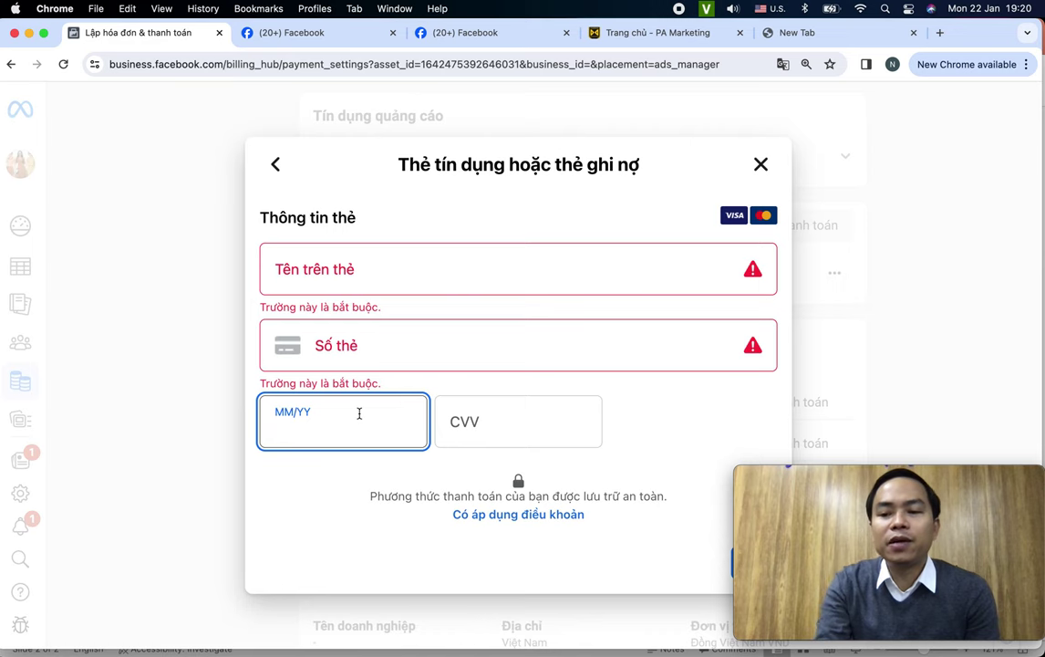
left_click(519, 420)
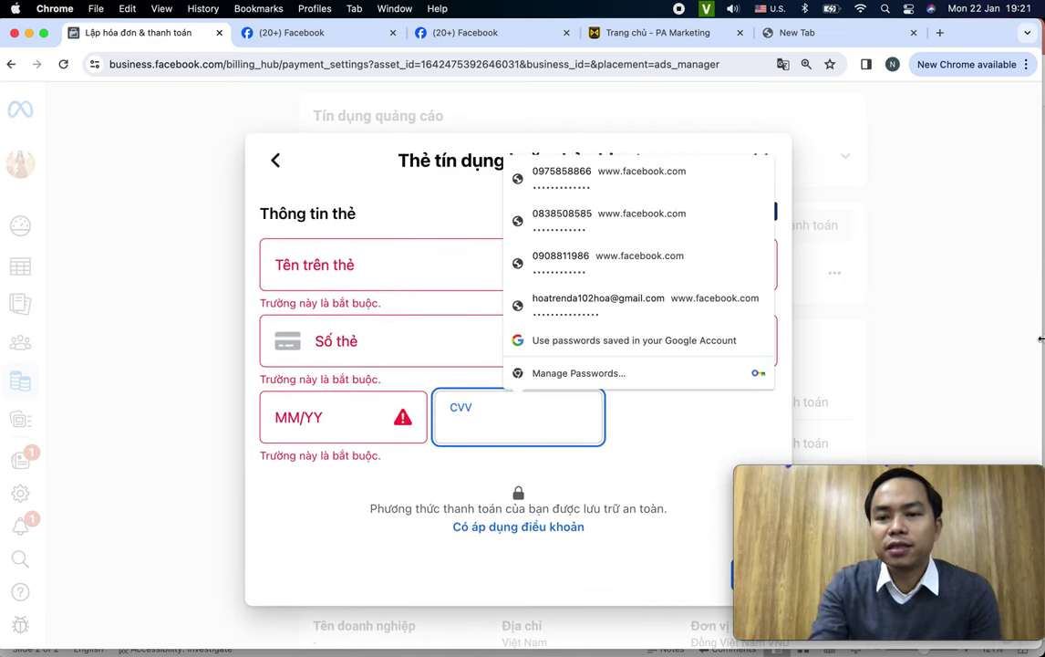
left_click(935, 338)
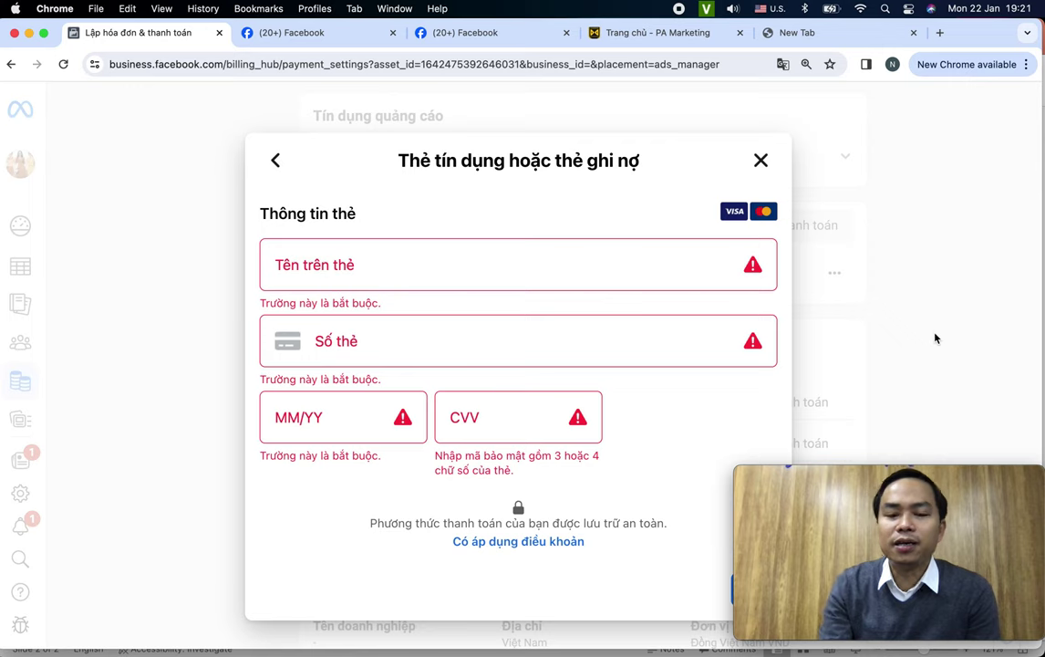
mouse_move(750, 613)
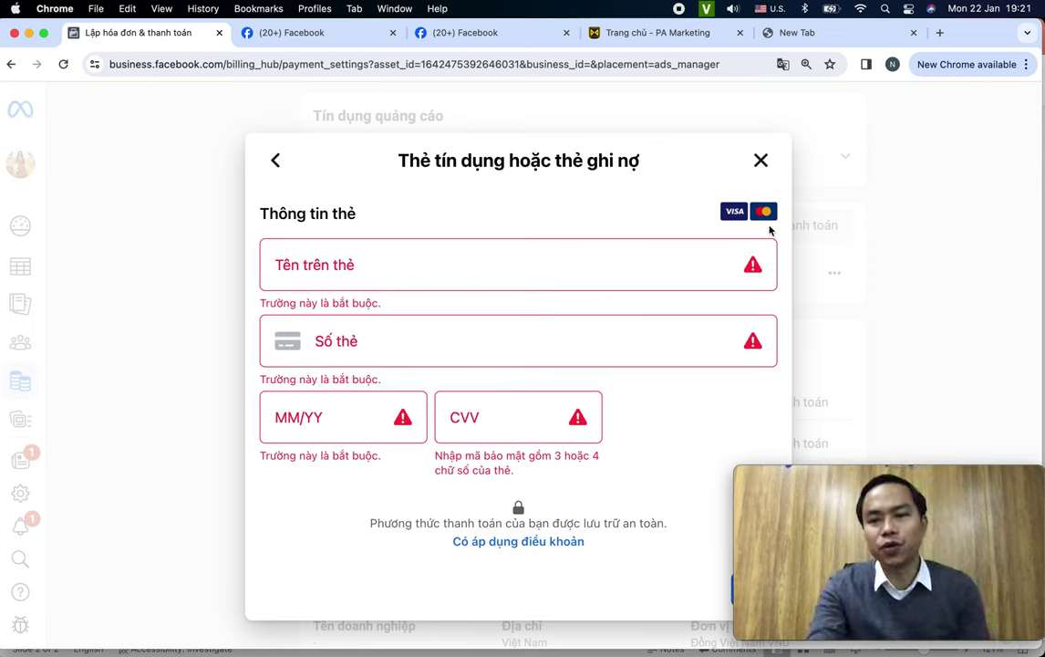
left_click(274, 163)
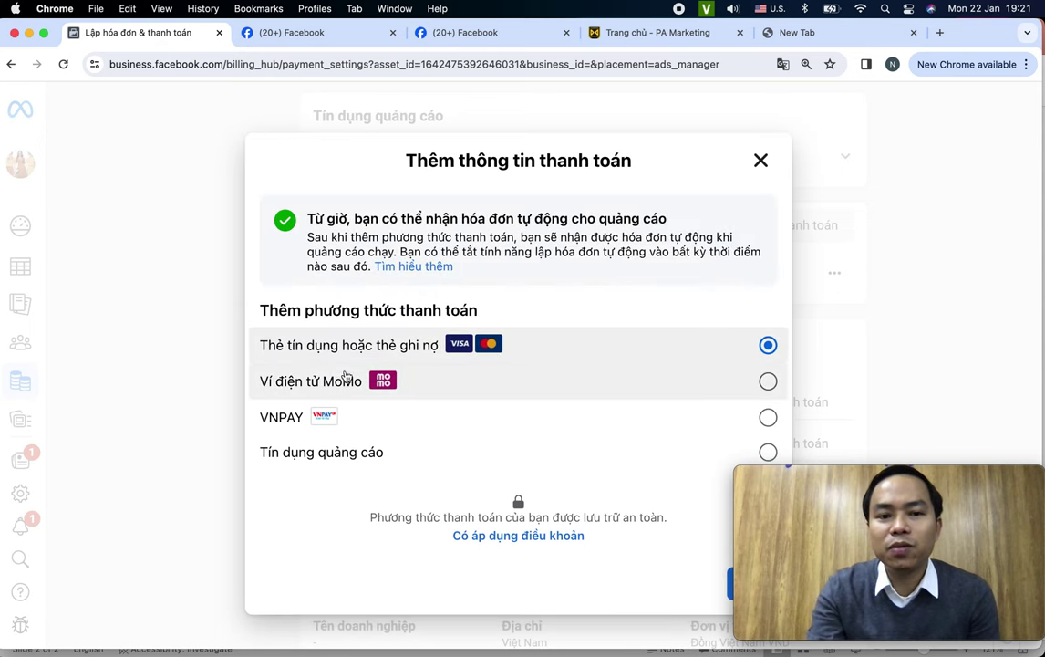
Choose the MoMo e-wallet (Ví điện tử MoMo) as the payment method and continue with a top-up amount of 800.000 ₫
left_click(664, 395)
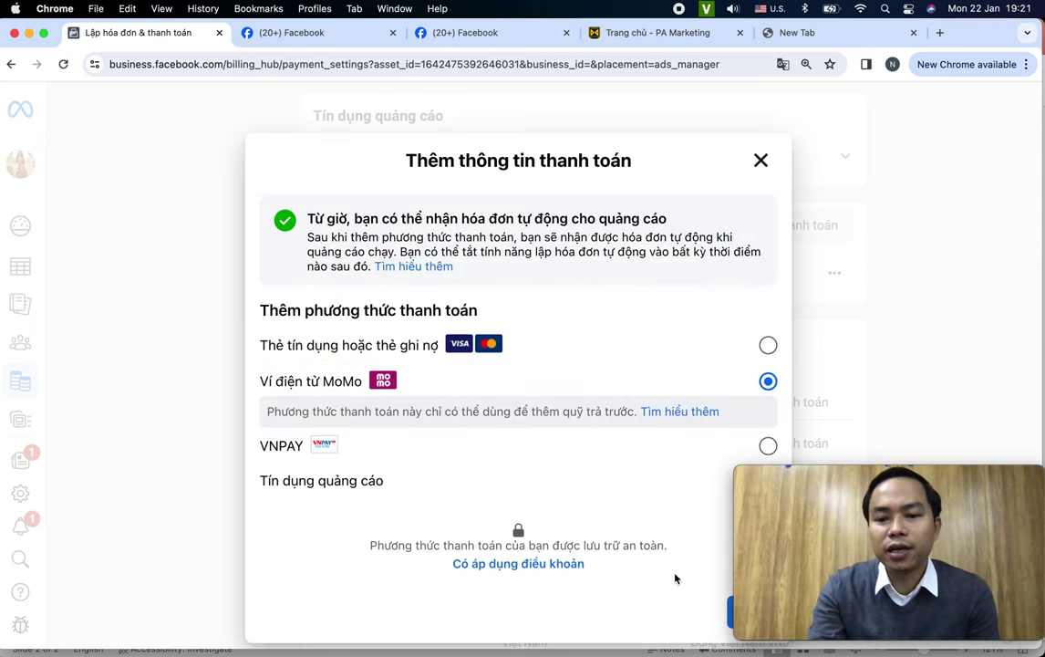
left_click(736, 609)
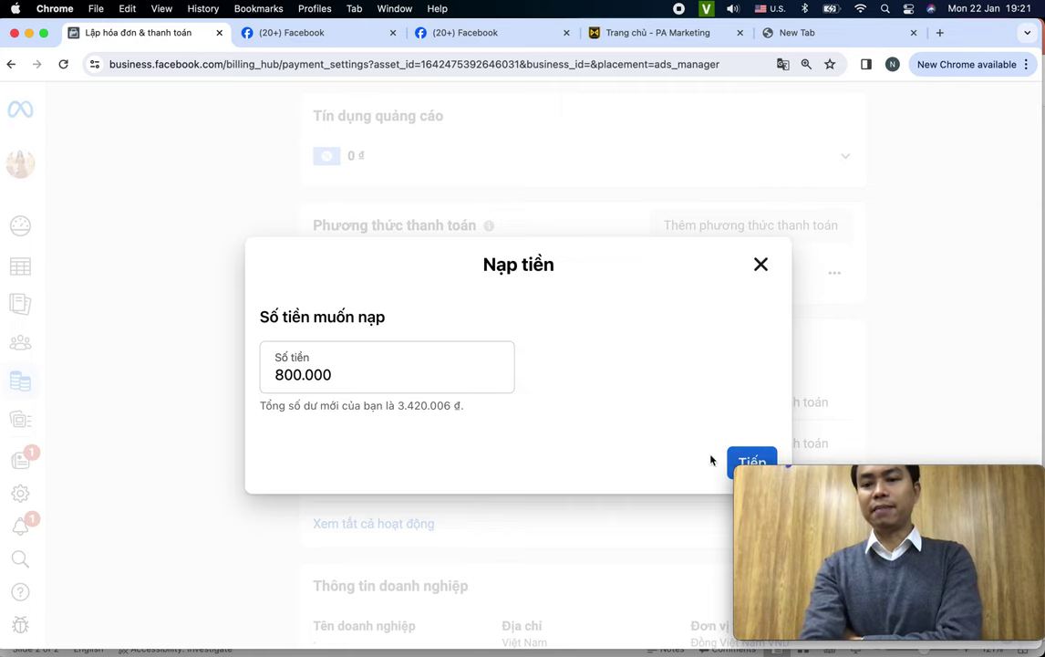
left_click(749, 461)
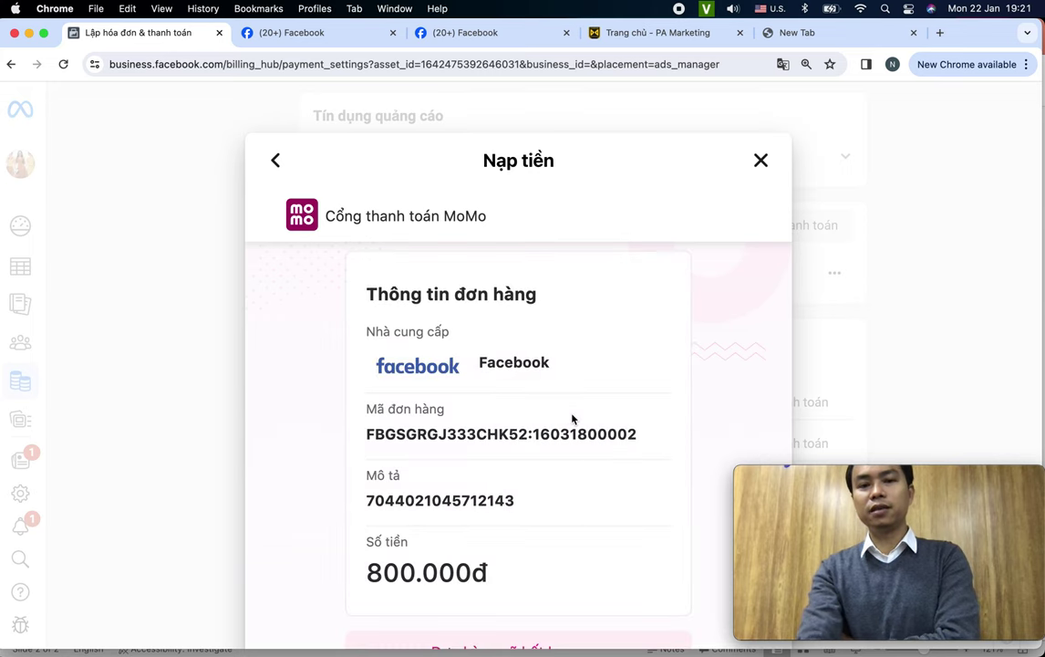
Examine the MoMo order details and the payment QR code, and leave the top-up without paying
scroll(572, 419, "down", 2)
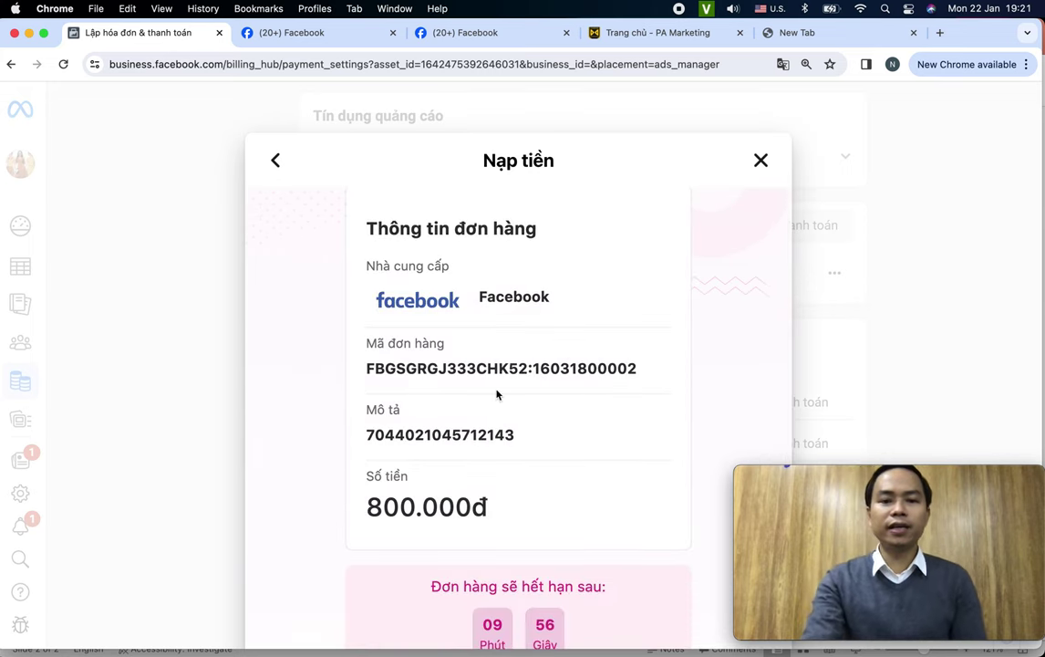
scroll(457, 394, "down", 1)
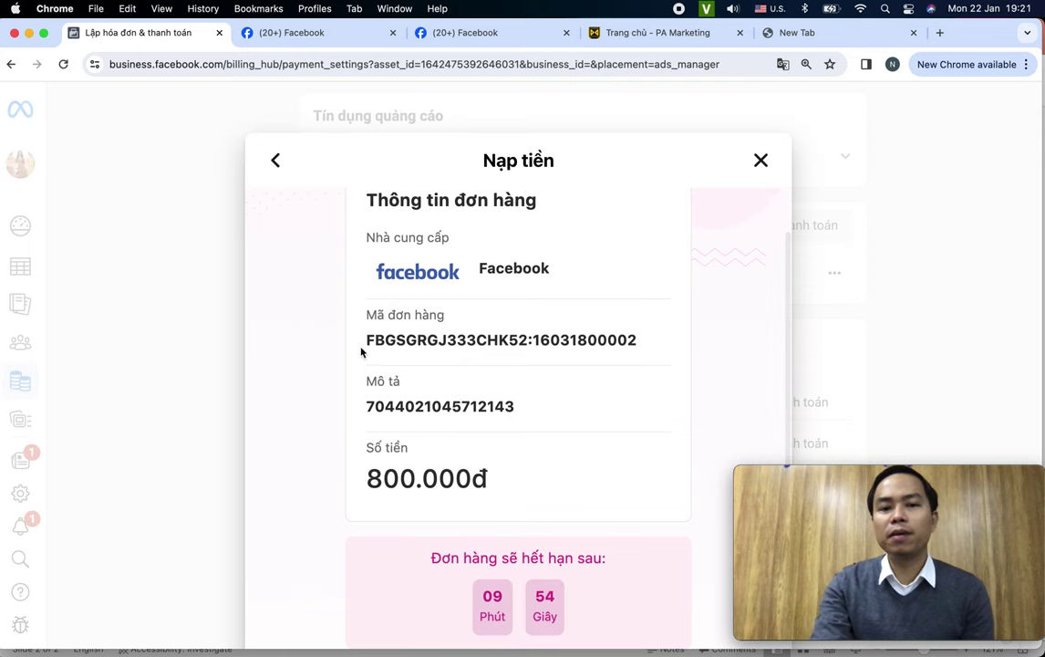
left_click_drag(365, 343, 644, 345)
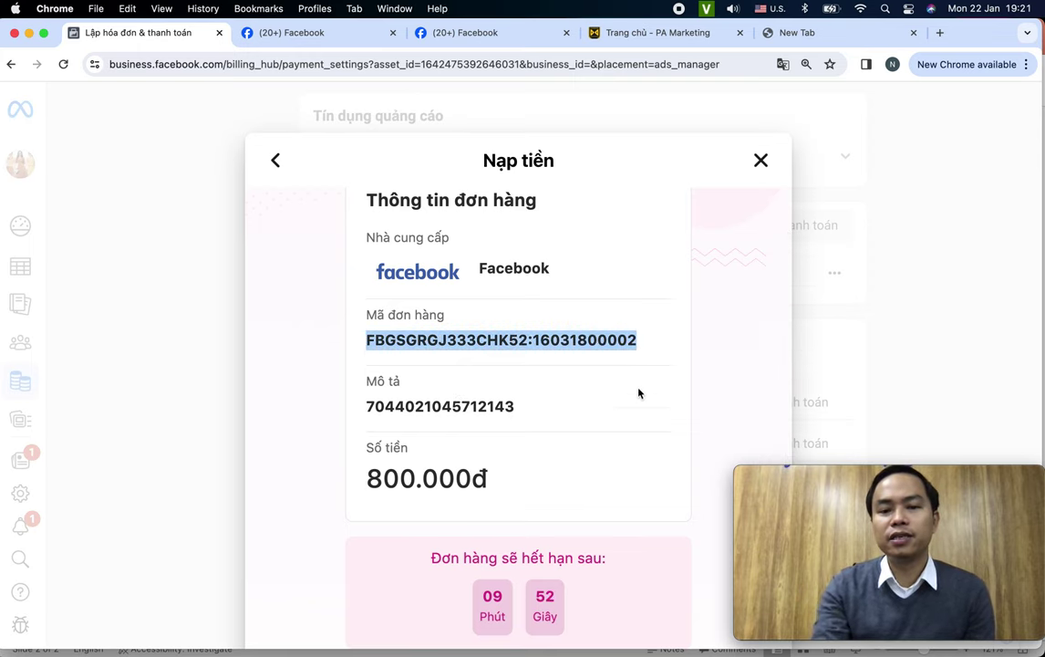
scroll(637, 401, "down", 2)
left_click_drag(365, 361, 559, 368)
scroll(559, 368, "down", 8)
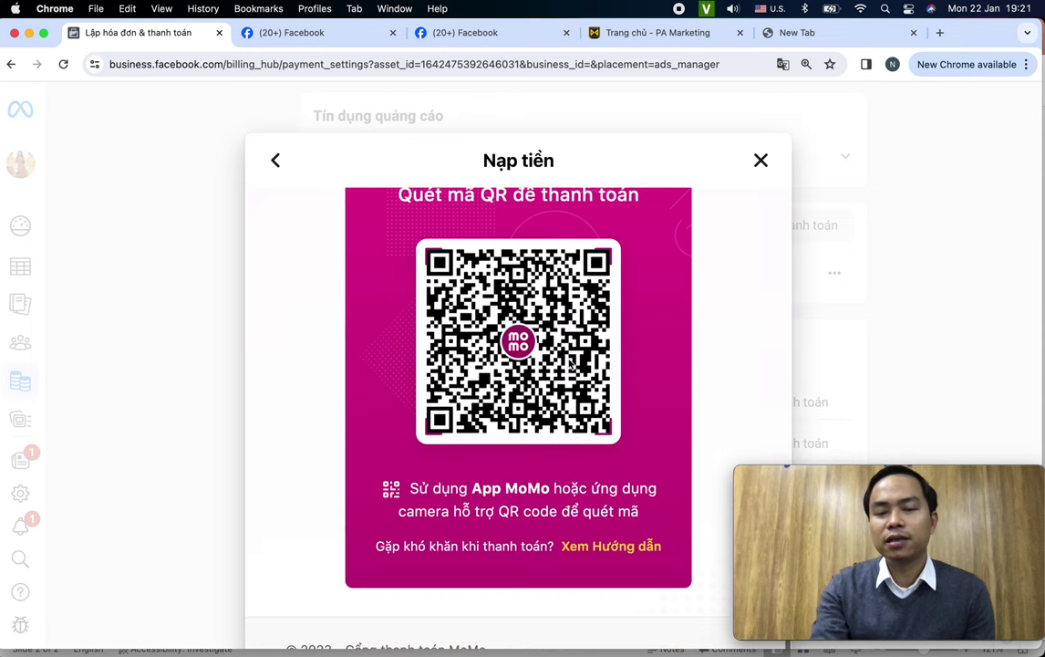
scroll(571, 363, "up", 1)
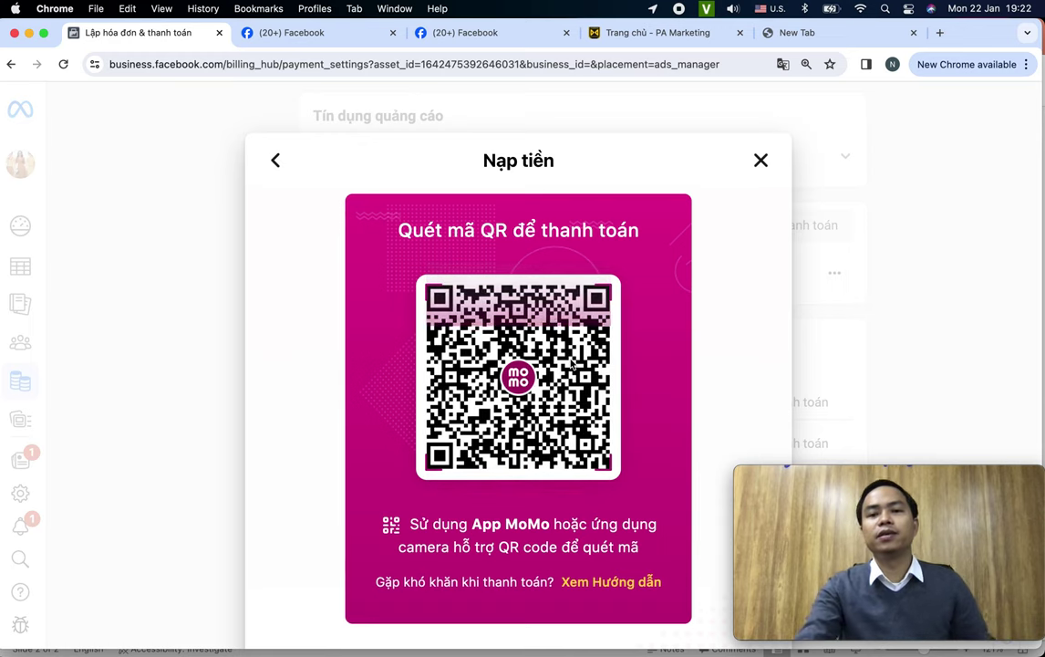
left_click(275, 160)
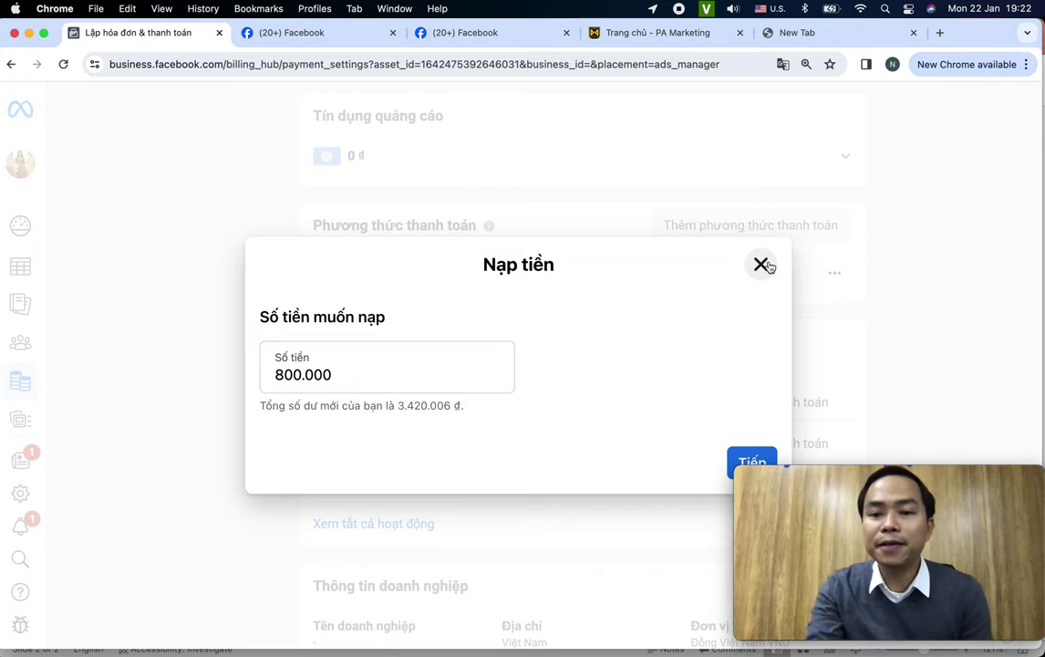
left_click(761, 264)
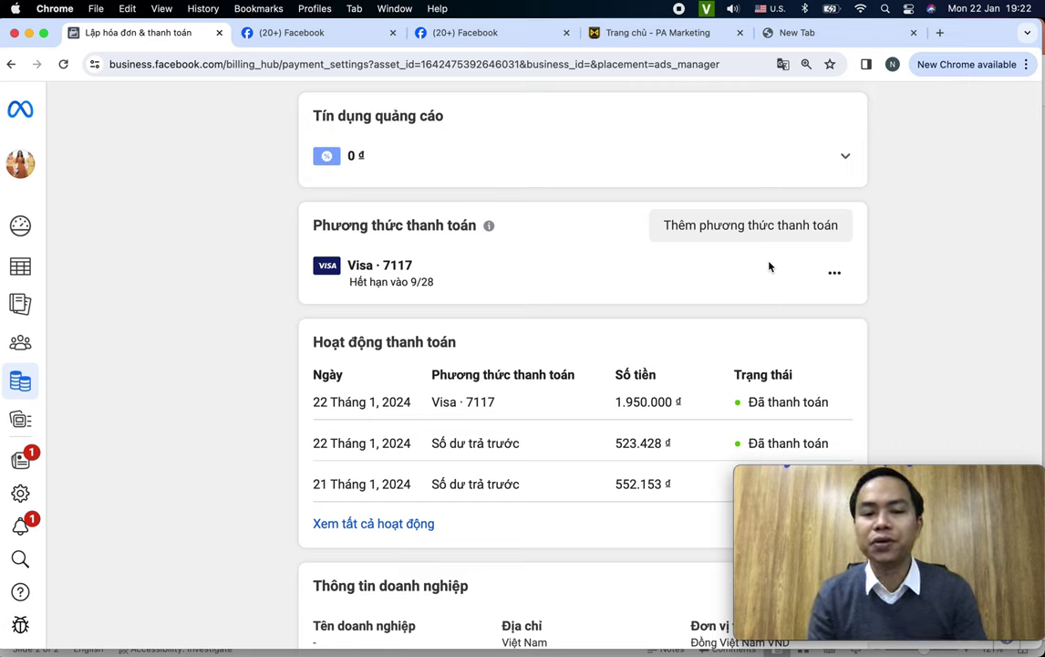
Review the recent payment activity (Hoạt động thanh toán) and the prepaid fund balance (Quỹ trả trước) in the payment settings
scroll(196, 281, "down", 2)
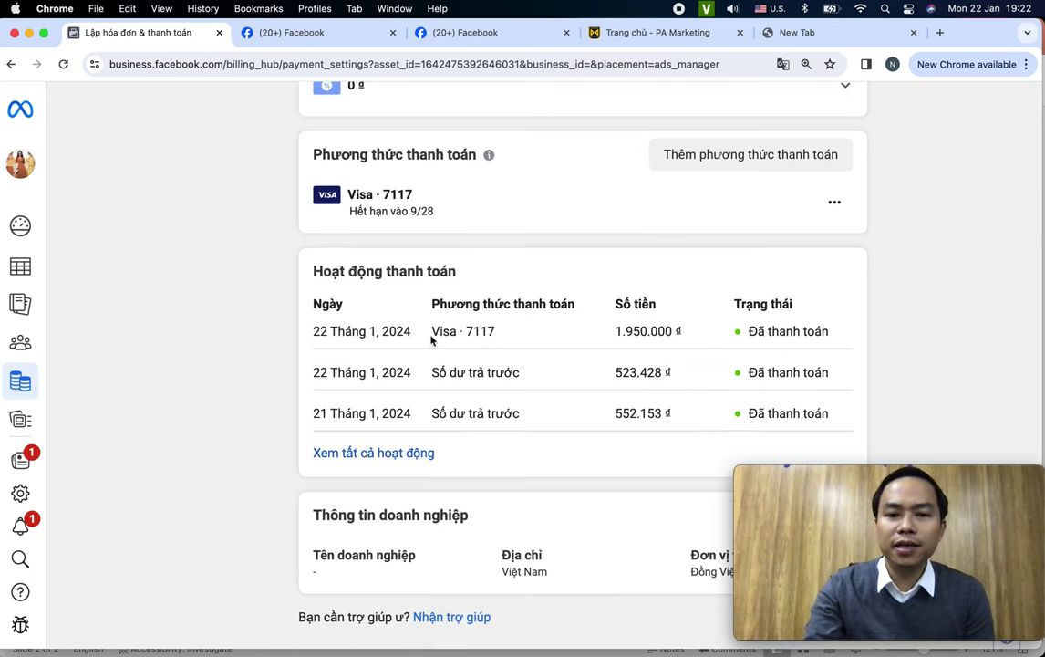
left_click_drag(433, 331, 481, 334)
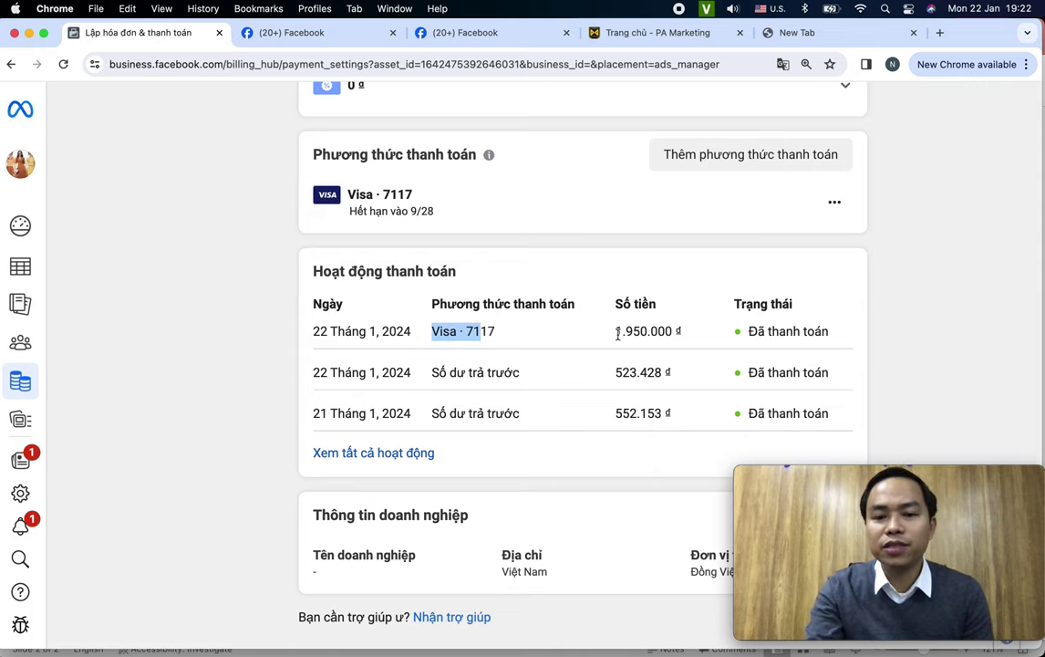
scroll(618, 334, "up", 10)
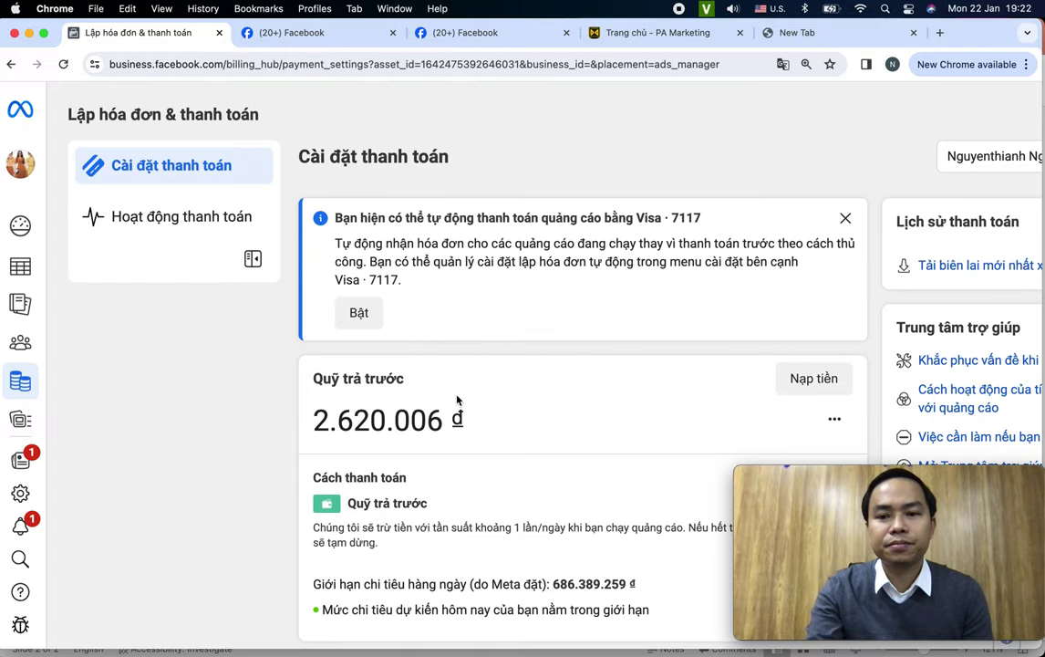
left_click_drag(315, 422, 492, 422)
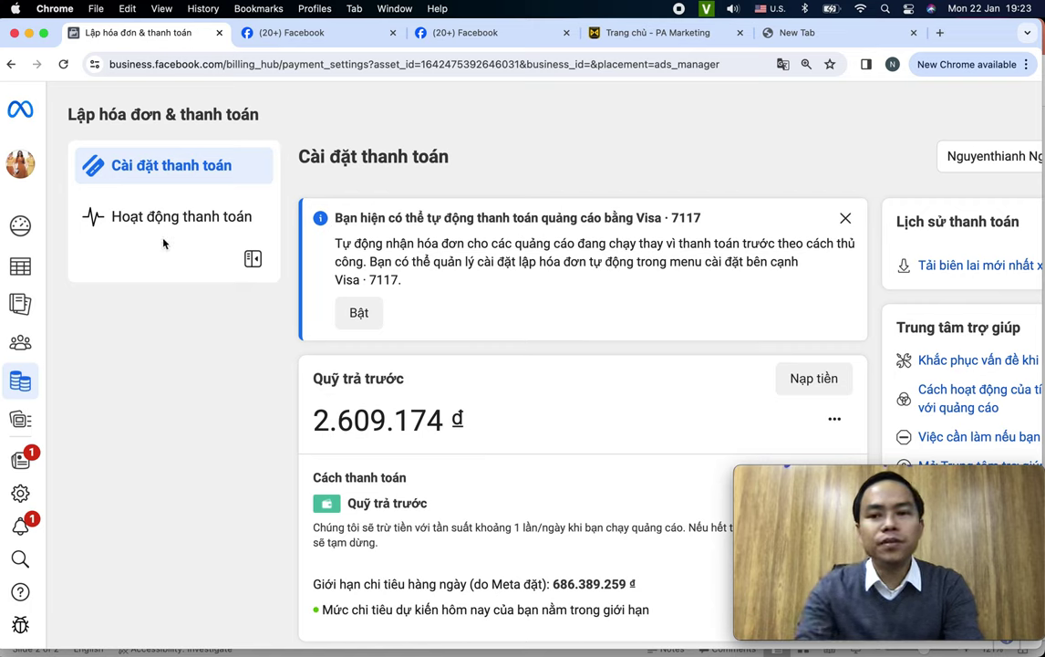
Open the ad account settings (Cài đặt tài khoản quảng cáo) and start adding a person under the ad account roles
mouse_move(20, 225)
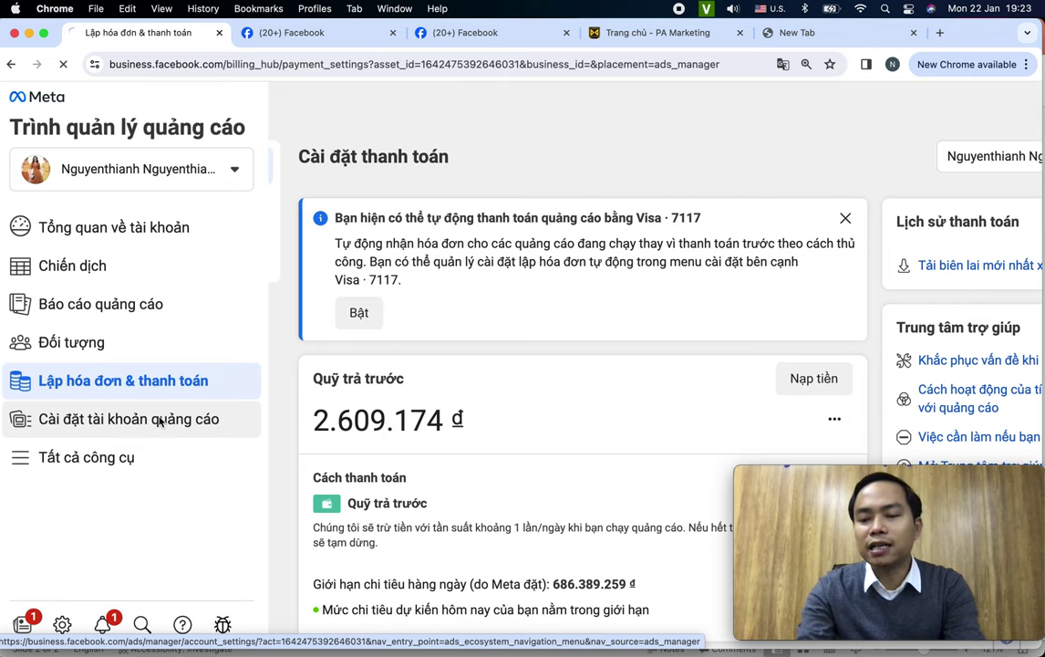
left_click(160, 420)
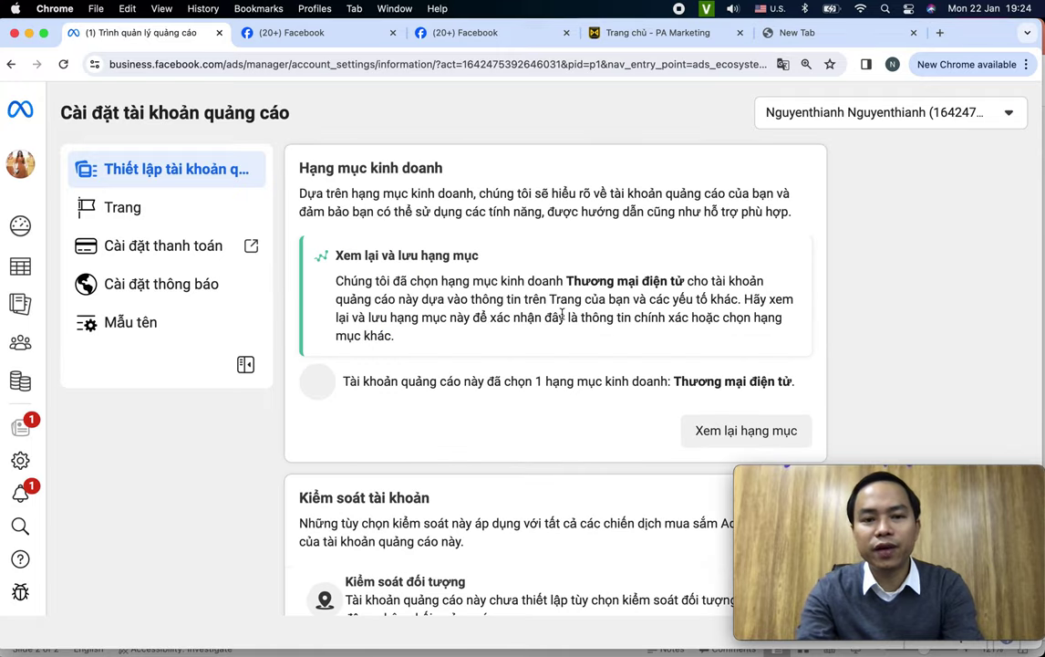
scroll(562, 318, "down", 8)
scroll(570, 322, "down", 2)
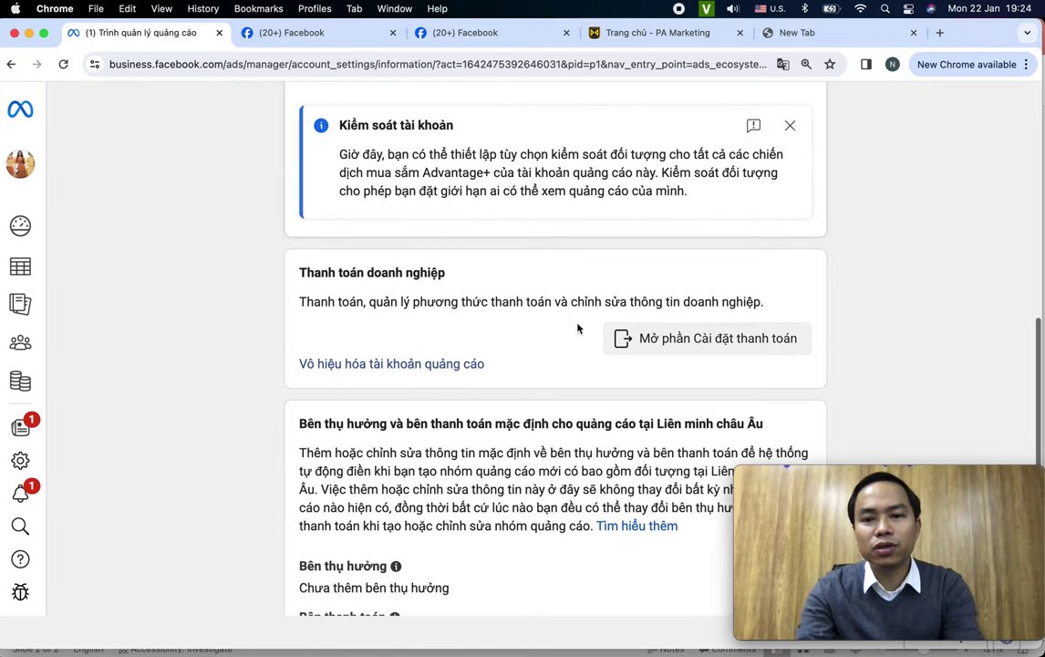
scroll(548, 444, "down", 5)
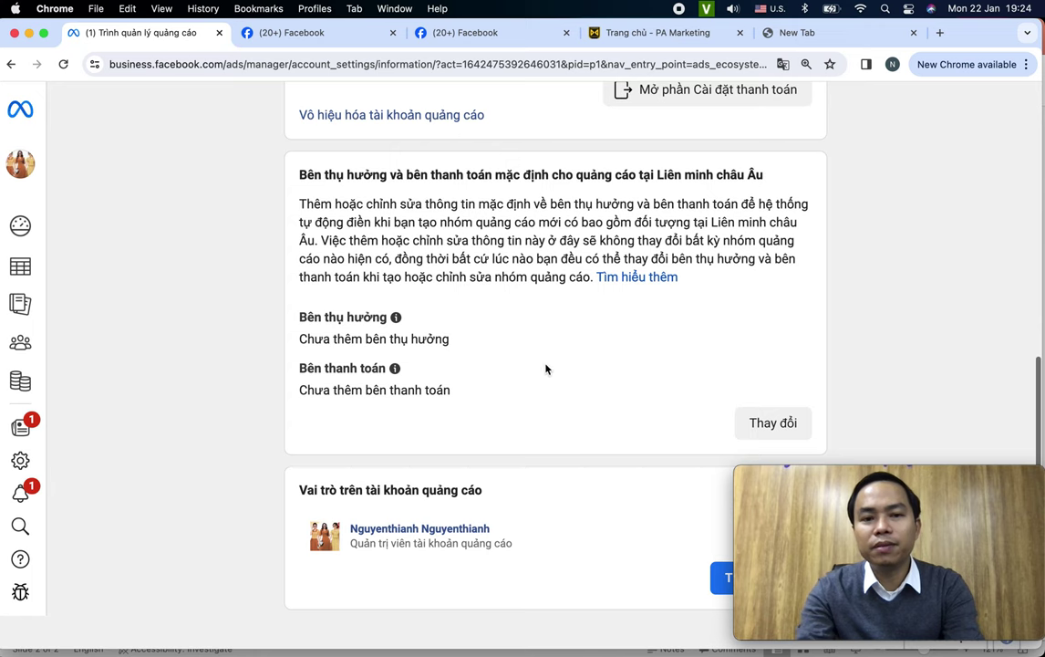
scroll(545, 378, "down", 6)
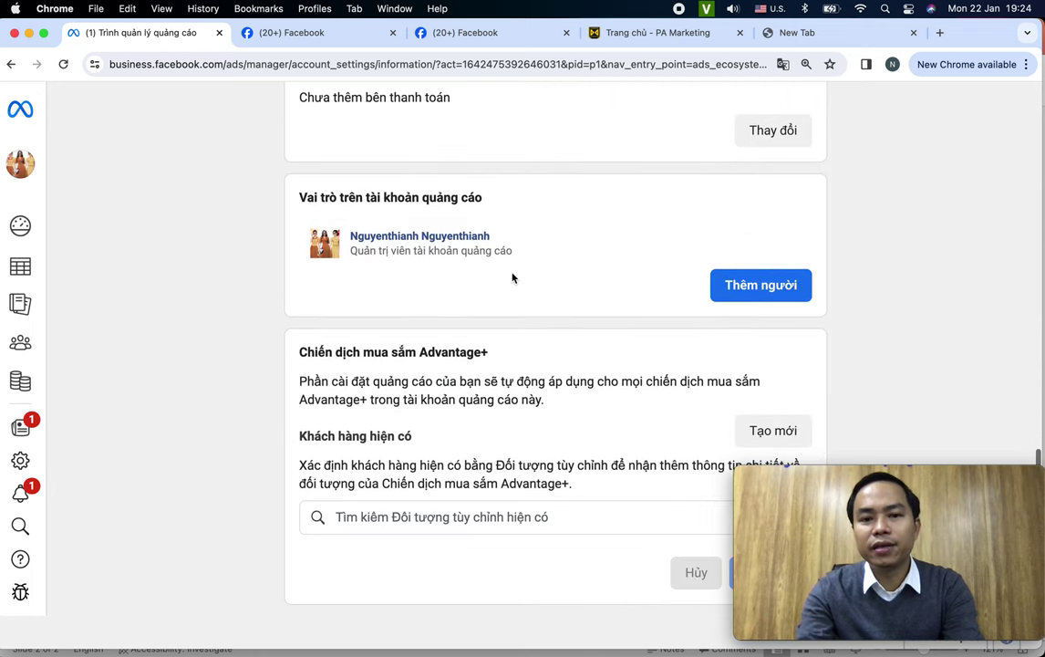
left_click(744, 293)
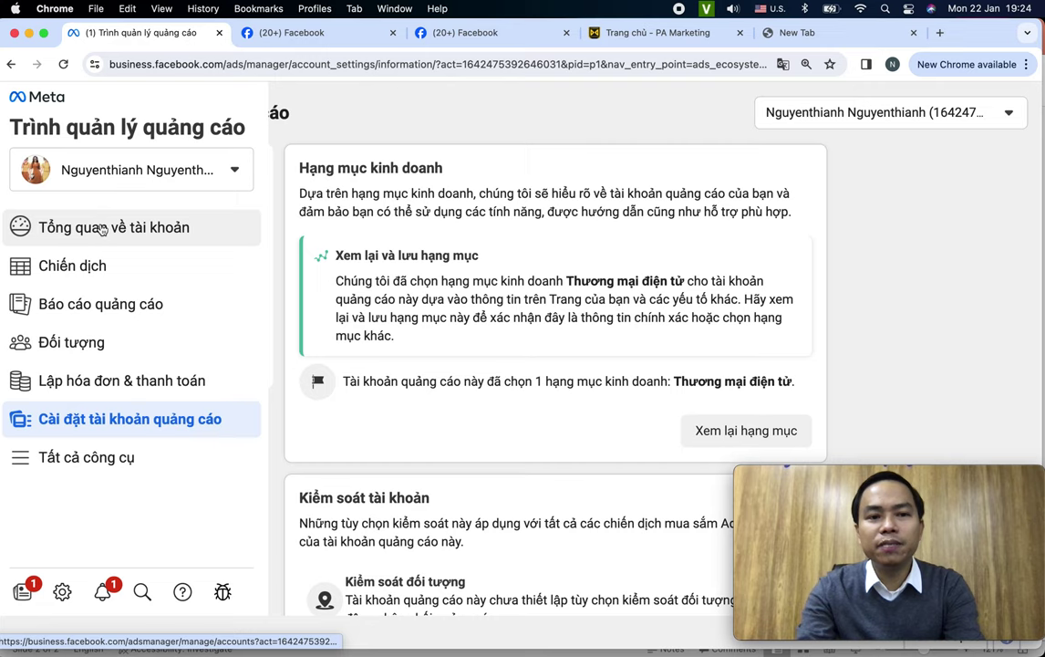
Open the account overview (Tổng quan về tài khoản) and review it down to the campaign trends (Xu hướng chiến dịch)
left_click(103, 229)
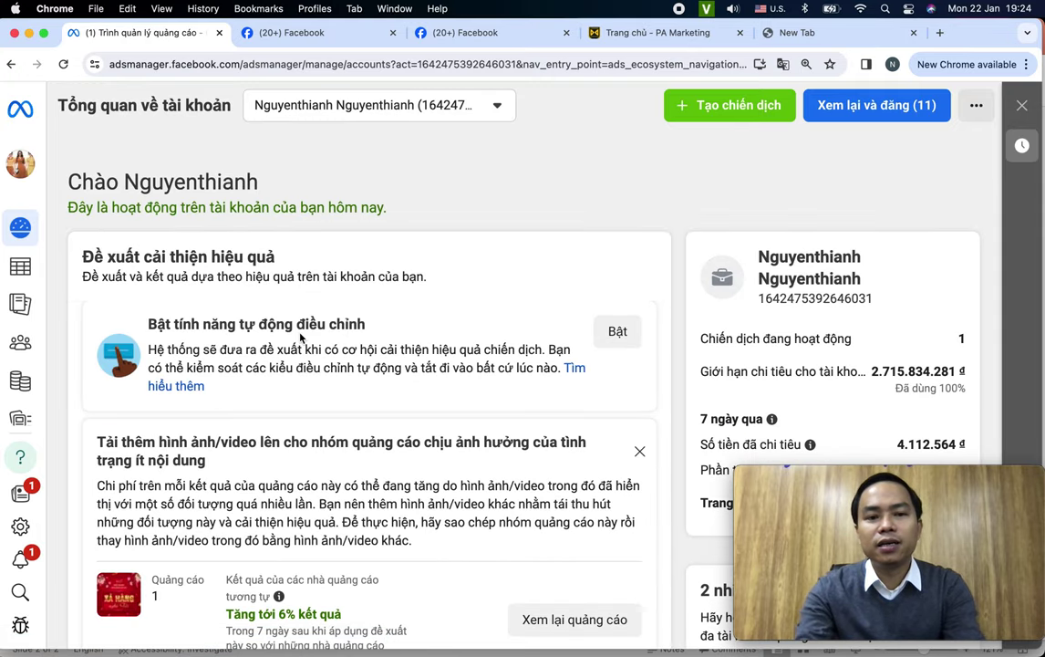
scroll(300, 338, "down", 10)
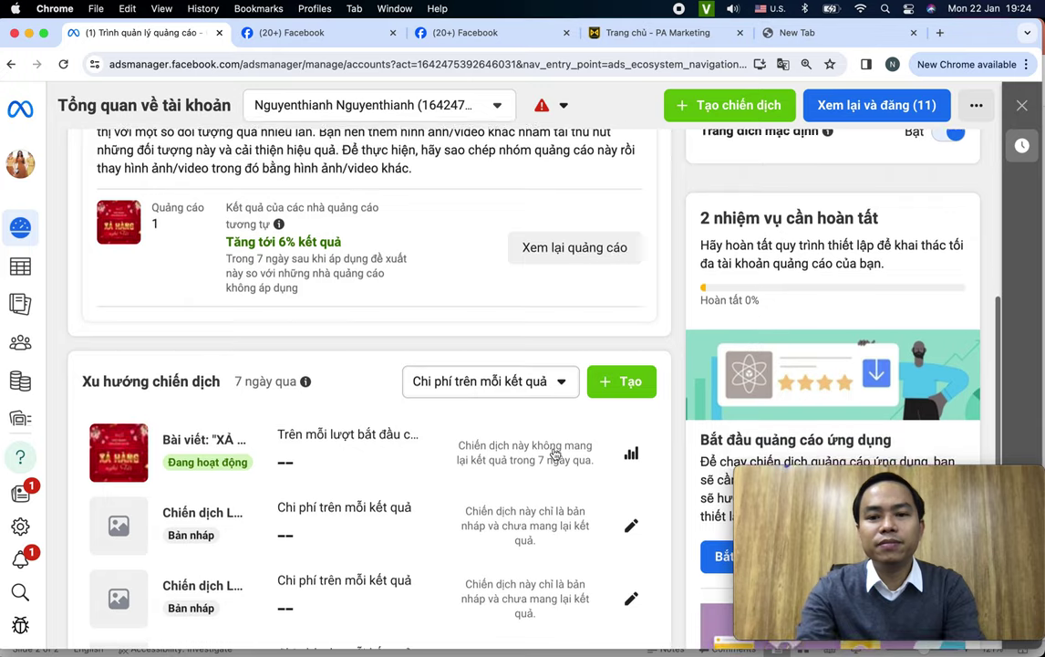
scroll(556, 453, "down", 3)
Start a new campaign from the campaign trends section and close the creation dialog
left_click(642, 274)
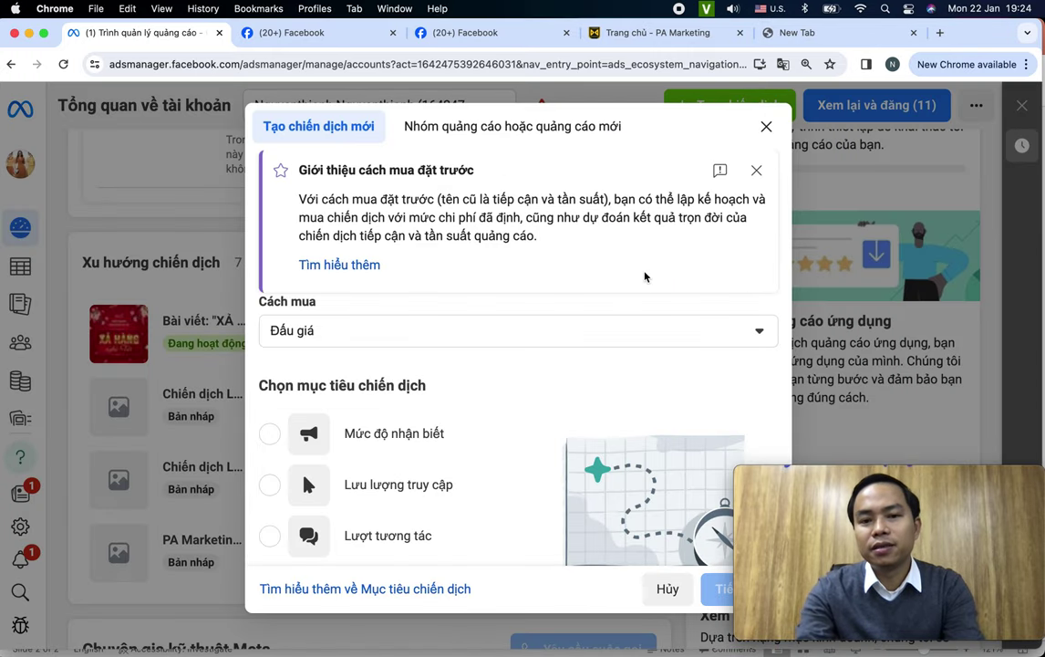
scroll(644, 276, "down", 5)
scroll(644, 277, "up", 5)
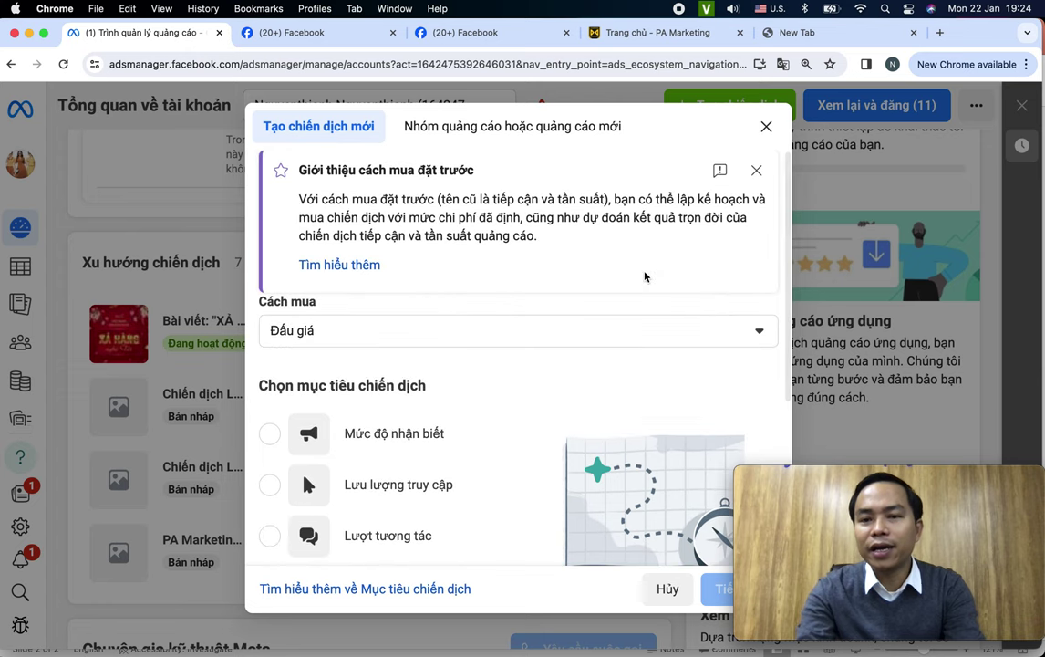
left_click(767, 127)
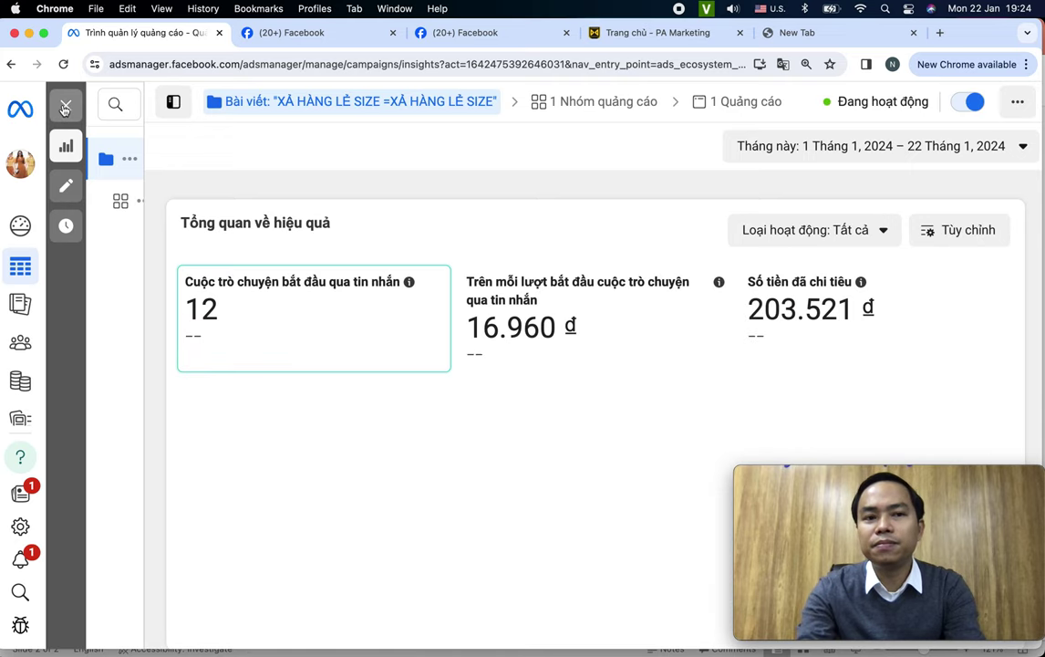
Close the selected campaign's performance insights and look through the campaign list
left_click(62, 106)
scroll(536, 395, "down", 10)
scroll(536, 396, "up", 10)
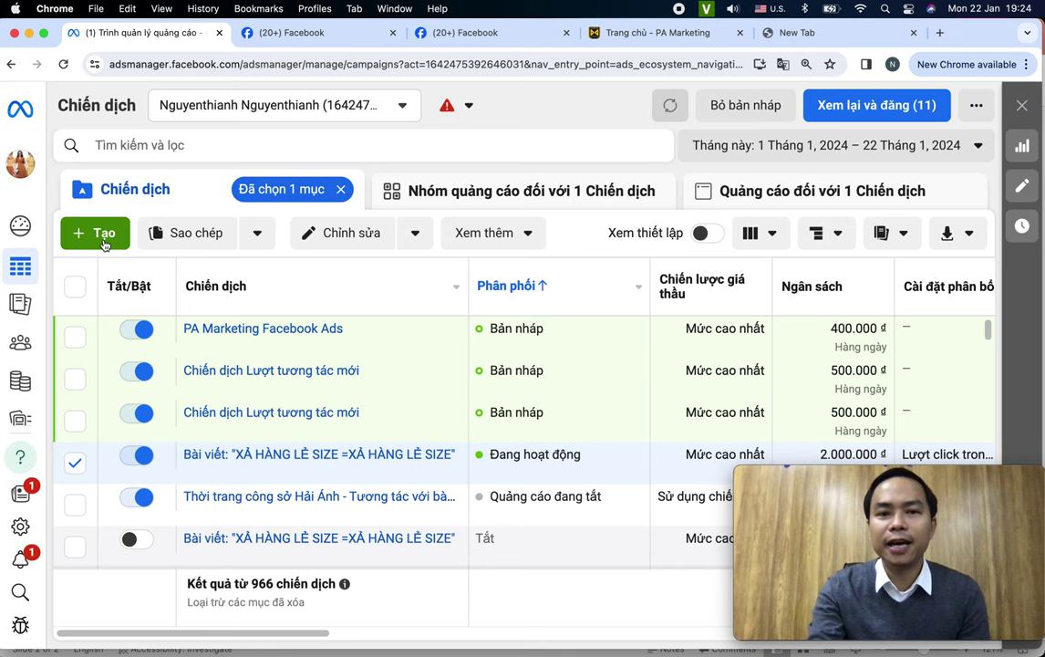
Start a new campaign from the campaign list and look through the available campaign objectives
left_click(100, 233)
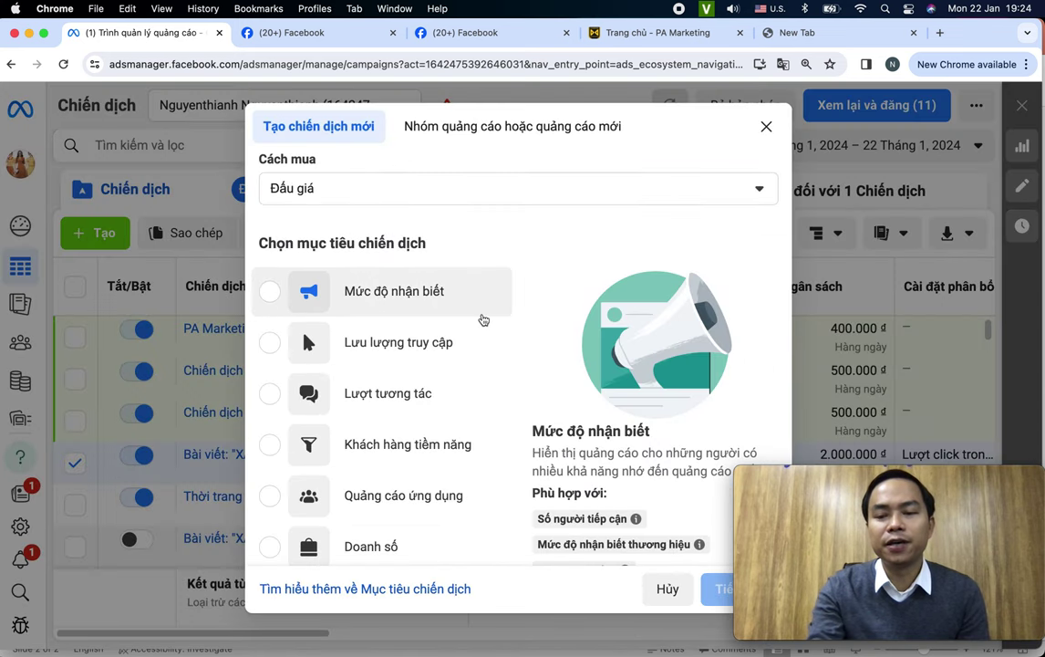
scroll(481, 310, "down", 1)
scroll(480, 308, "up", 1)
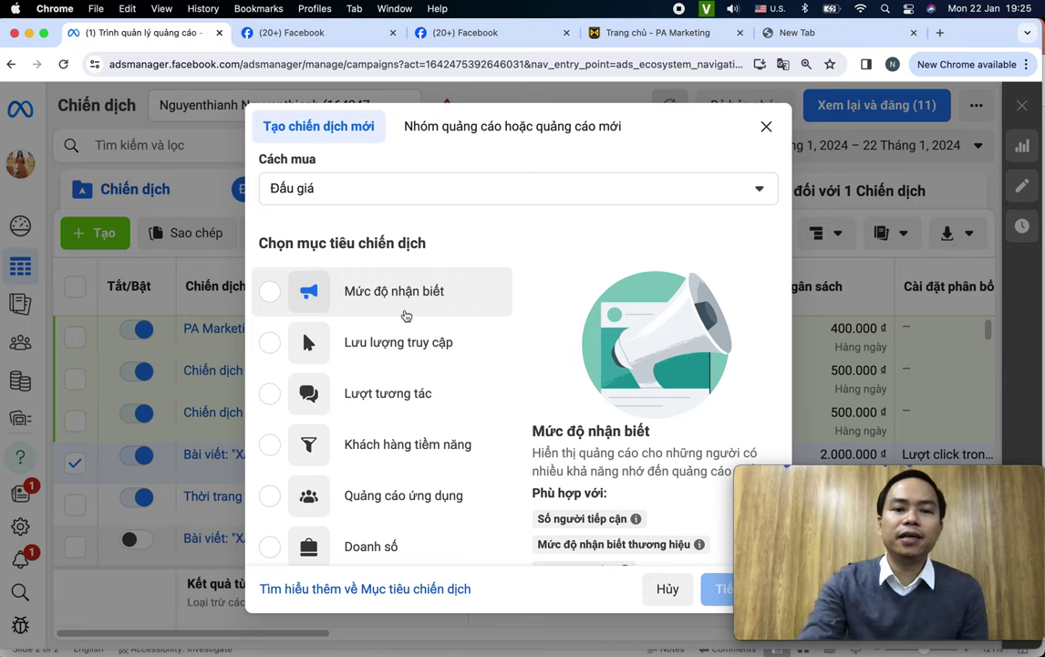
scroll(405, 316, "down", 1)
scroll(383, 218, "up", 1)
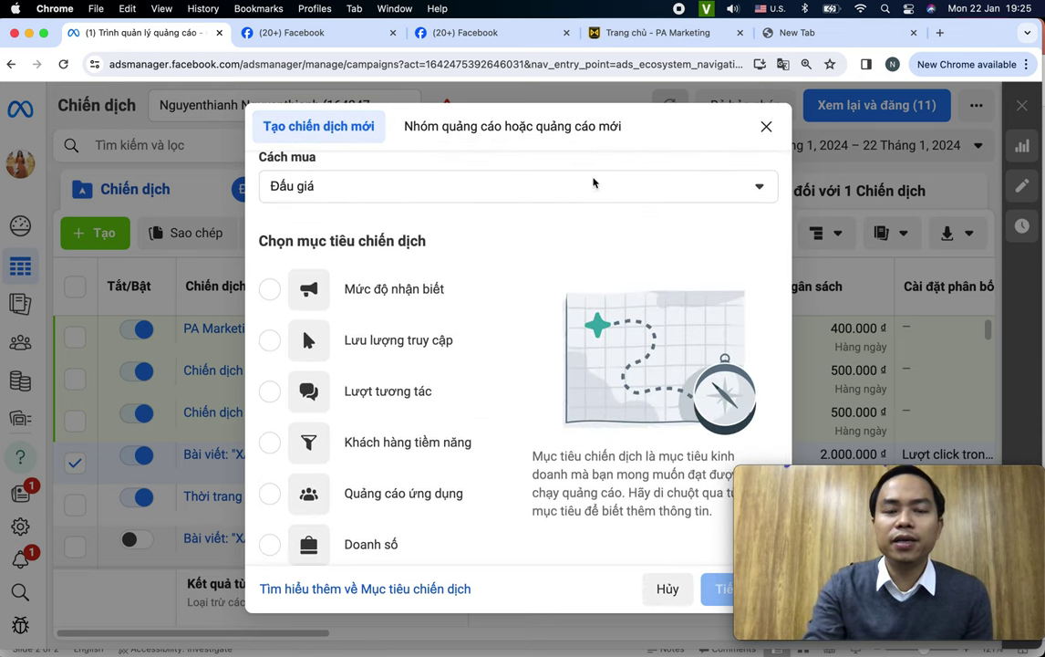
scroll(502, 210, "up", 1)
Set the buying type (Cách mua) to Đặt trước and look over the objectives it offers
left_click(449, 185)
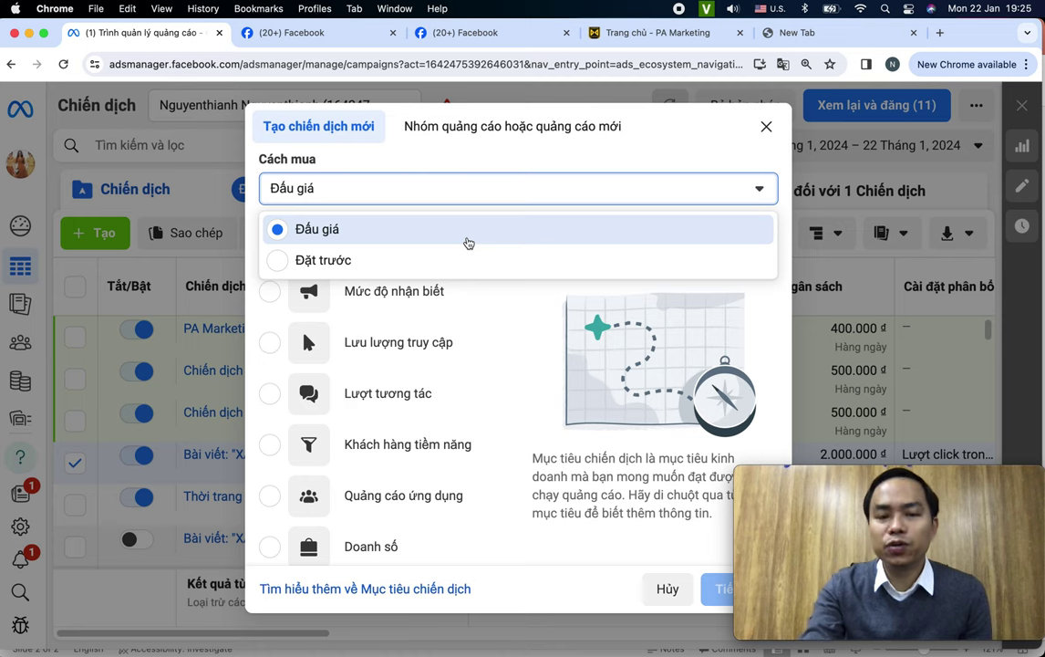
left_click(437, 260)
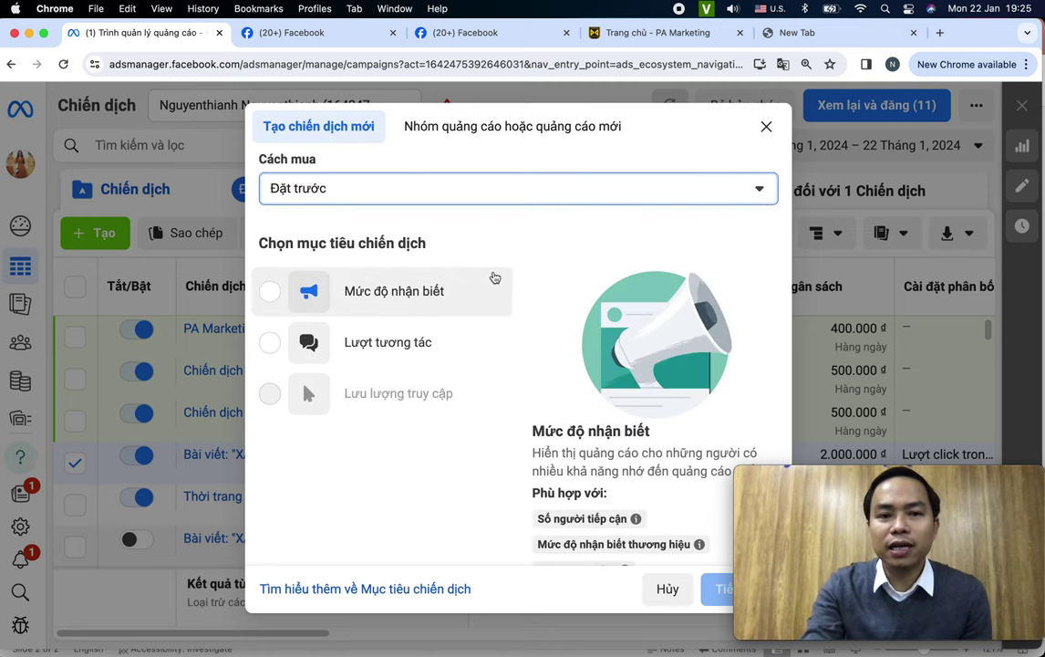
scroll(608, 403, "down", 1)
scroll(608, 403, "down", 1)
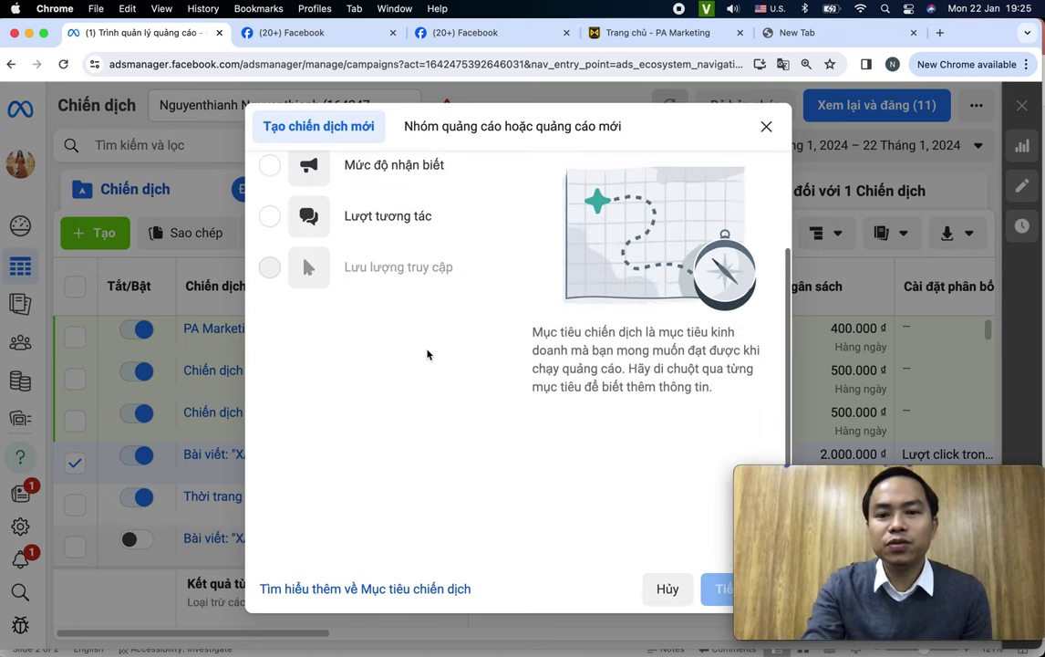
scroll(655, 355, "up", 2)
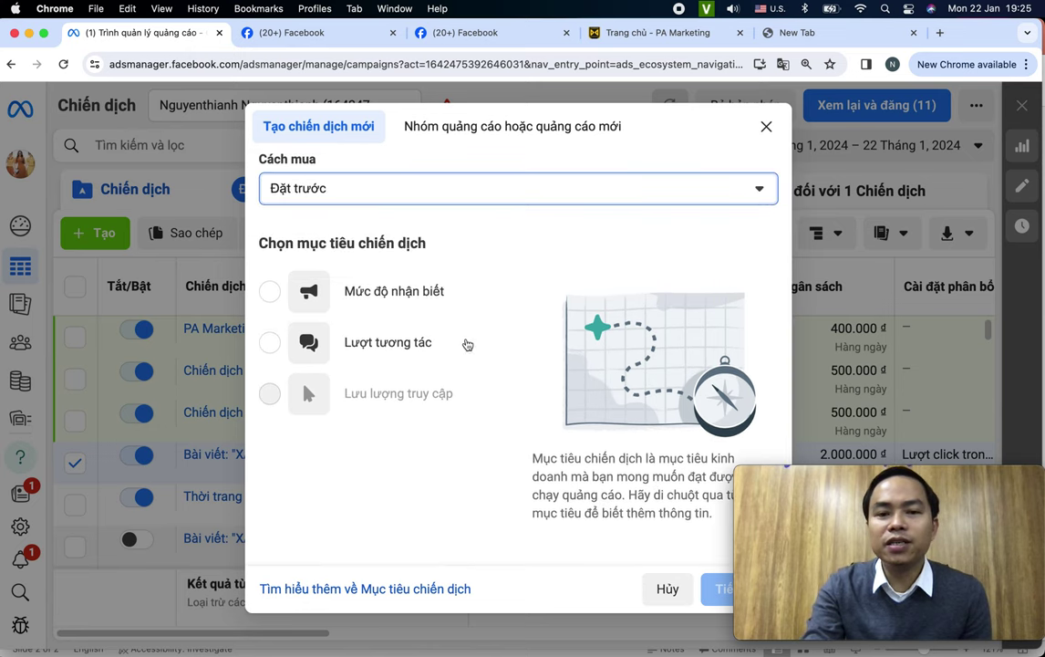
mouse_move(392, 299)
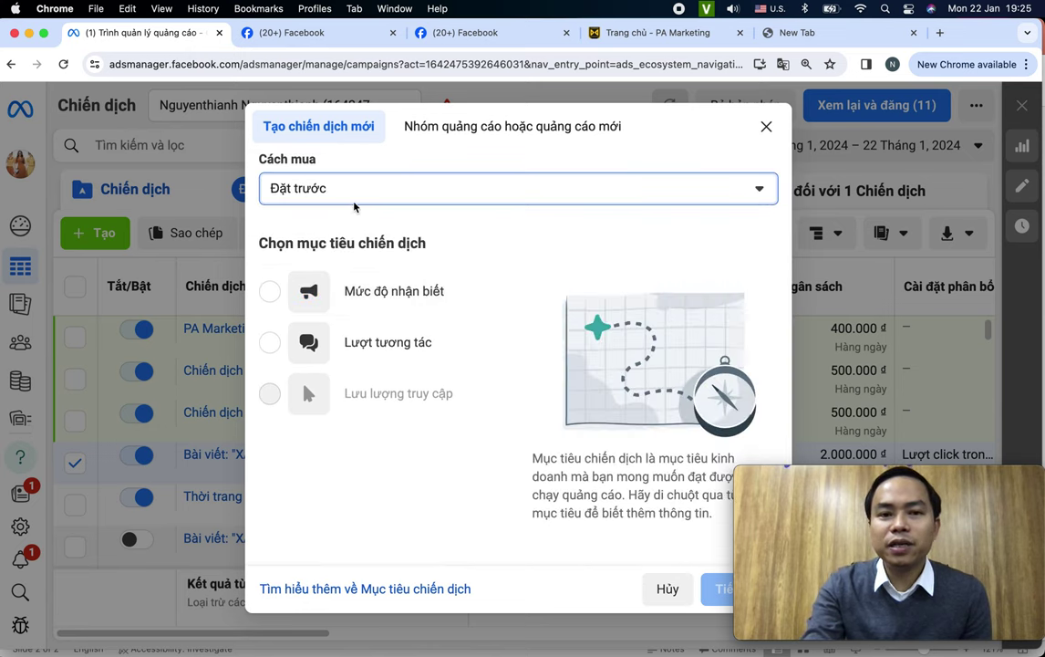
mouse_move(378, 348)
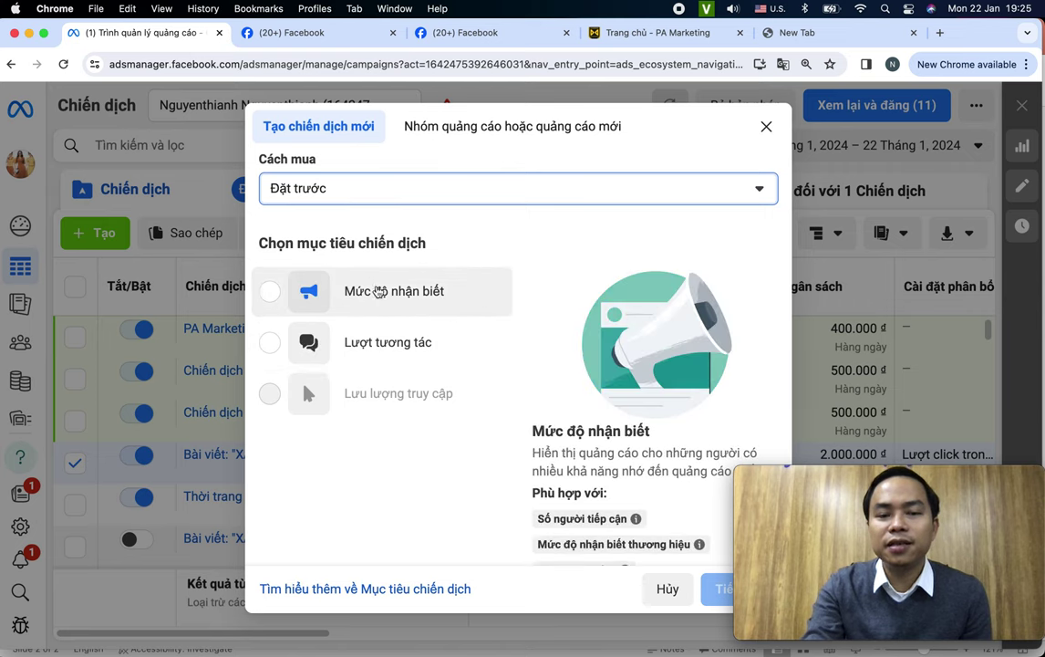
Compare the Mức độ nhận biết and Lượt tương tác objectives offered under the Đặt trước buying type
left_click_drag(269, 244, 409, 244)
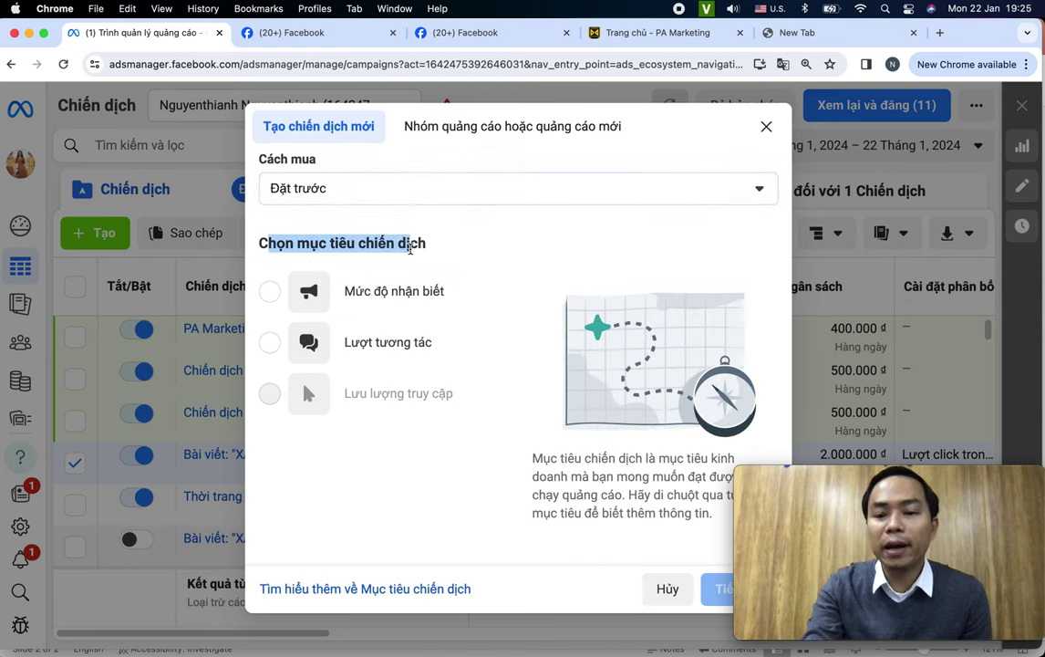
left_click(406, 299)
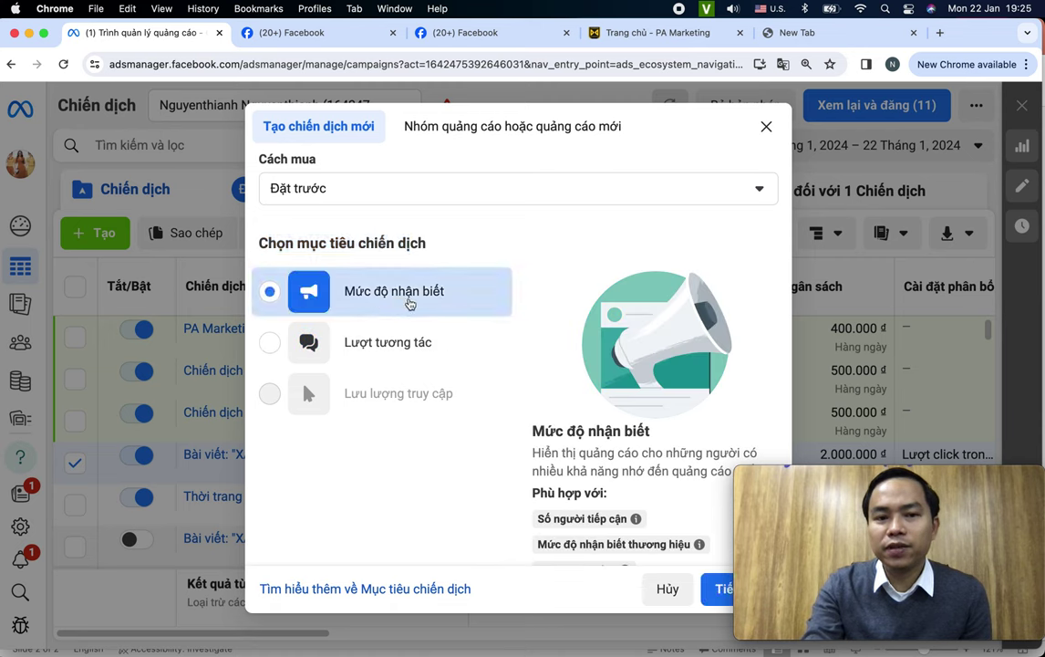
left_click(374, 344)
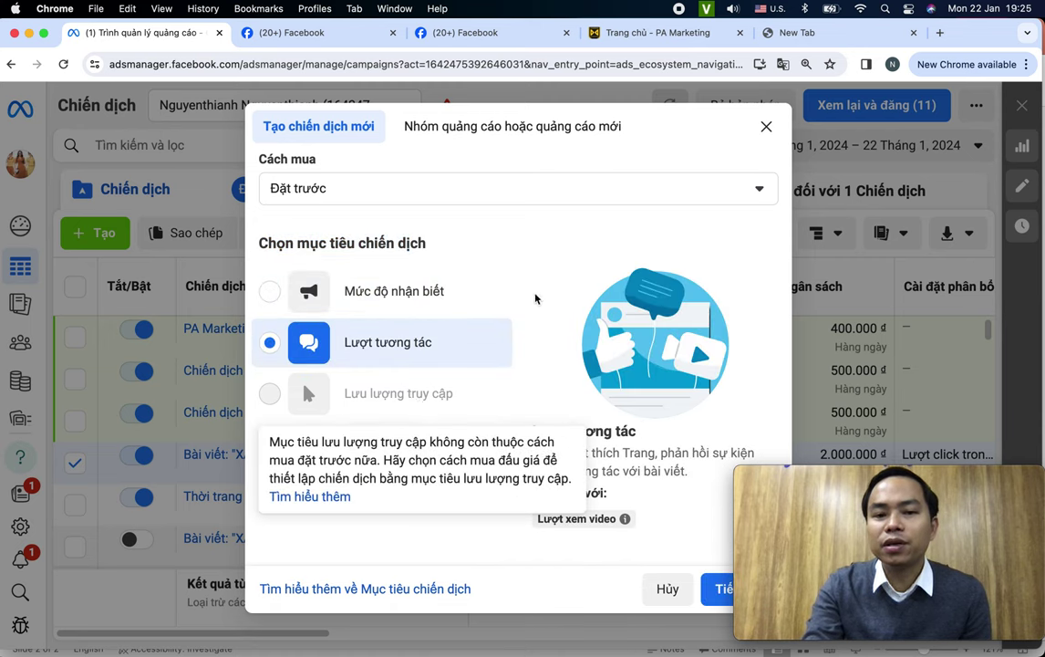
scroll(534, 298, "down", 2)
scroll(599, 446, "down", 3)
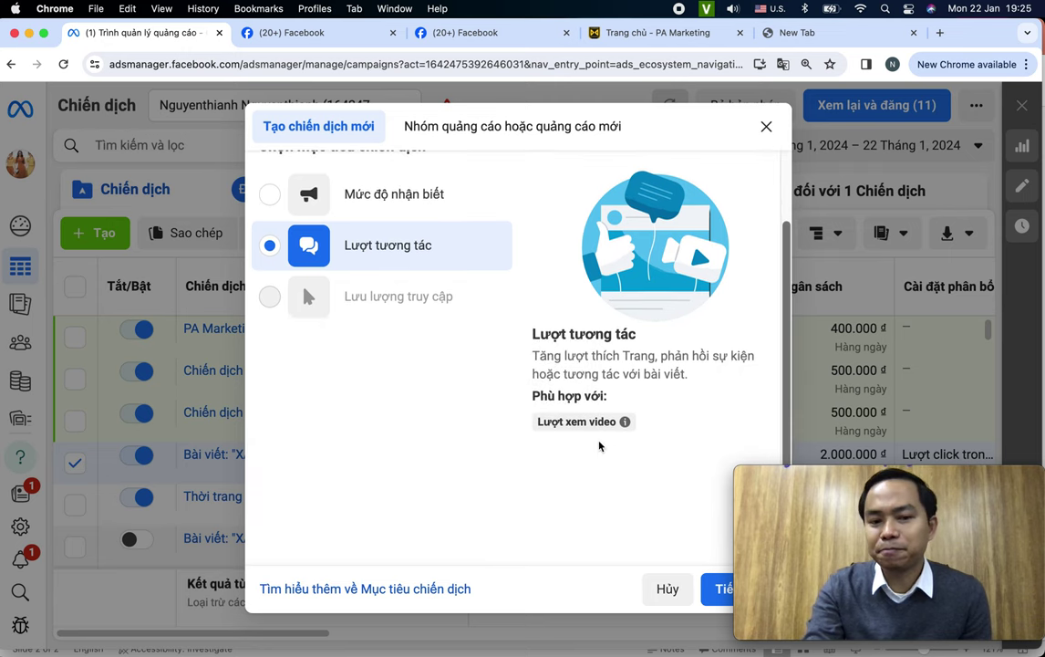
scroll(600, 445, "up", 5)
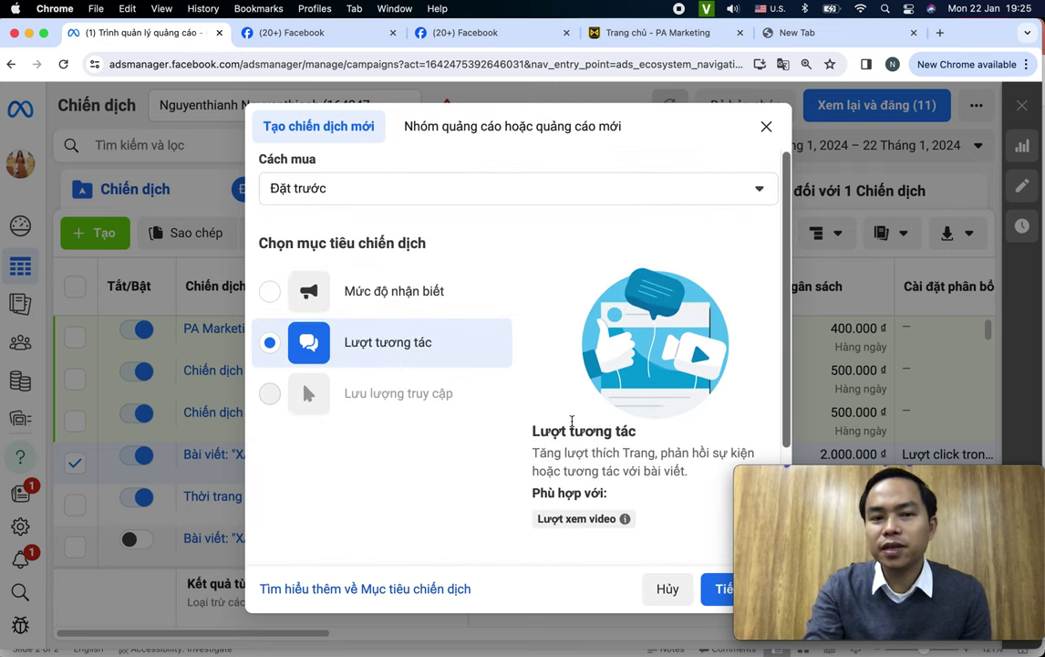
Set the buying type (Cách mua) to Đấu giá and look over the campaign objectives it offers
left_click(490, 189)
left_click(406, 235)
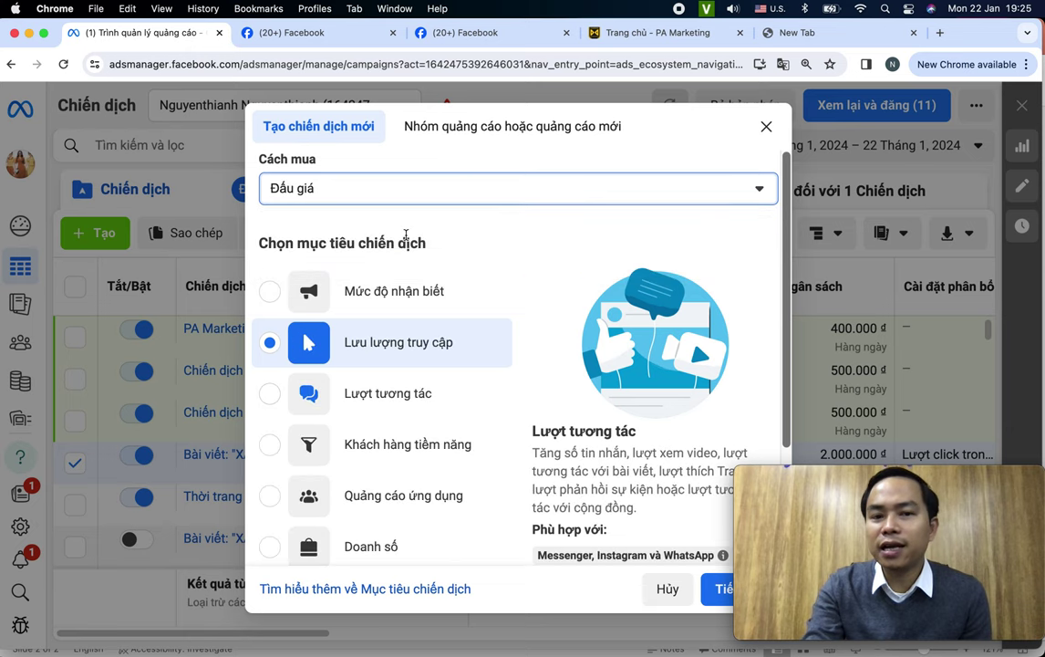
scroll(385, 292, "down", 2)
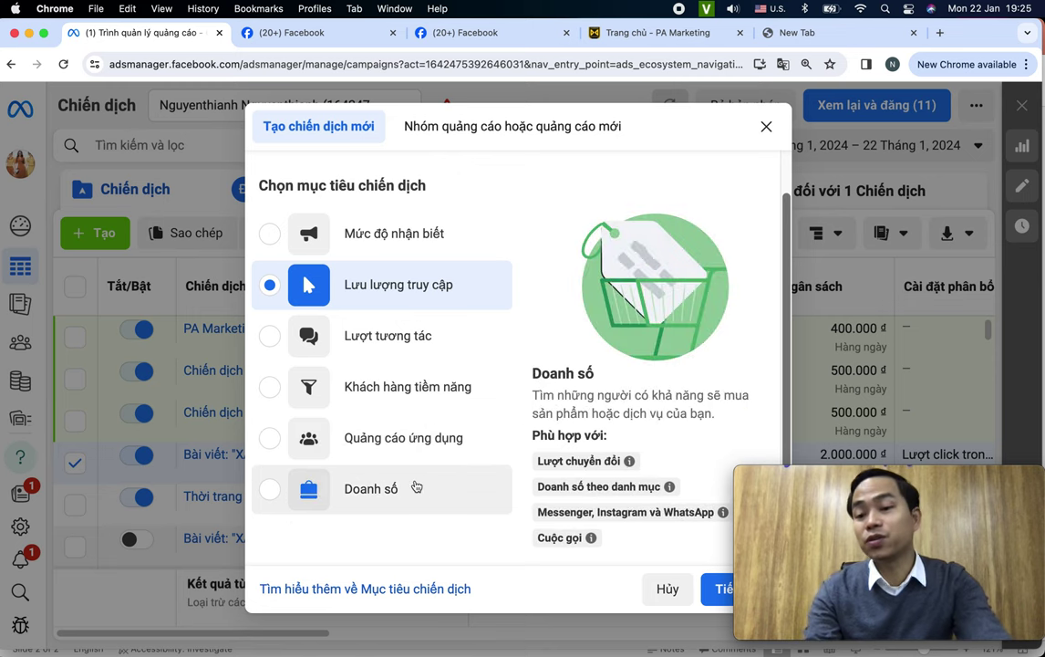
scroll(416, 486, "up", 2)
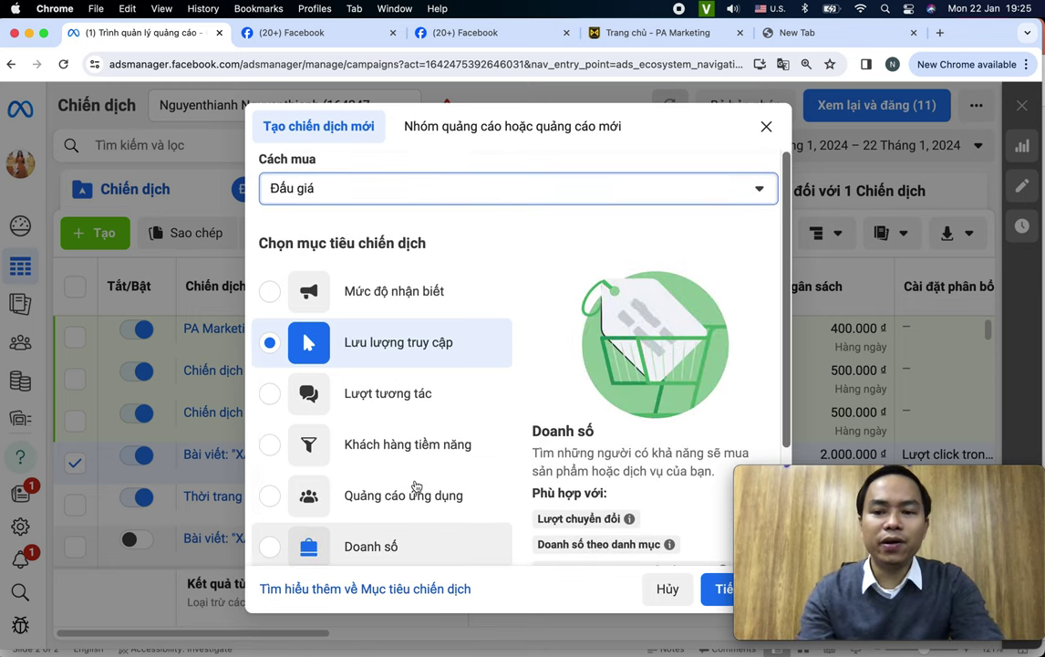
left_click(438, 189)
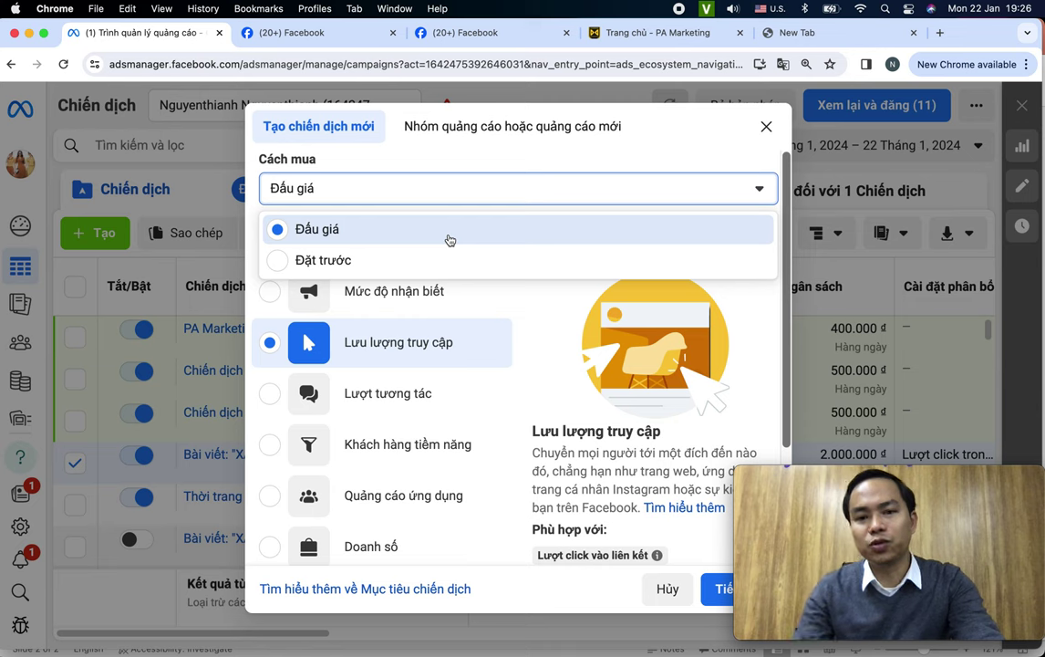
left_click(684, 290)
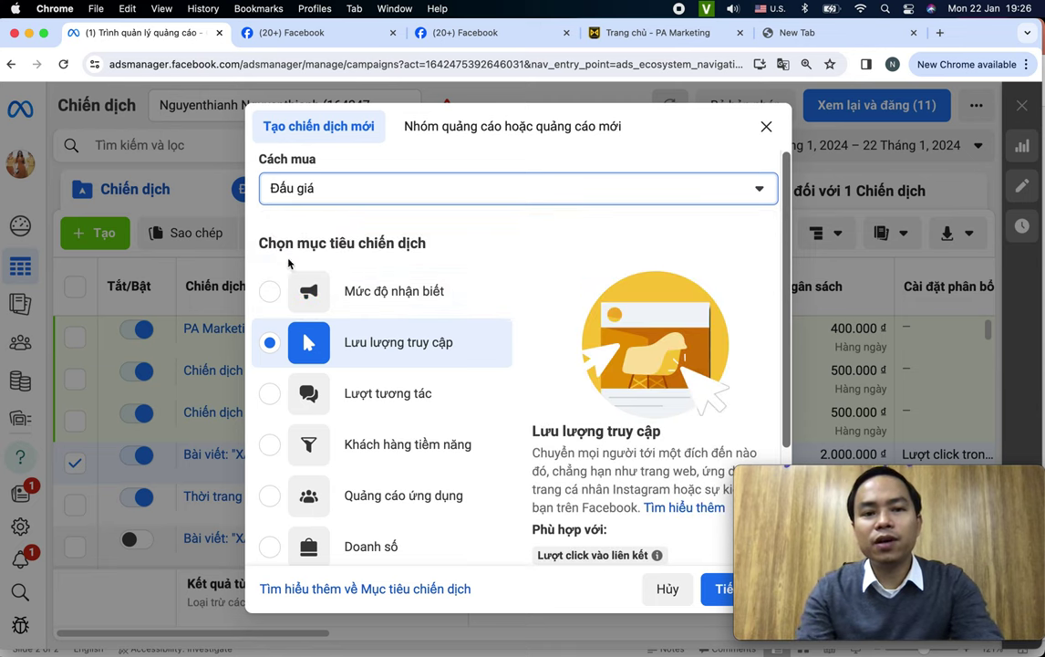
left_click_drag(502, 233, 499, 253)
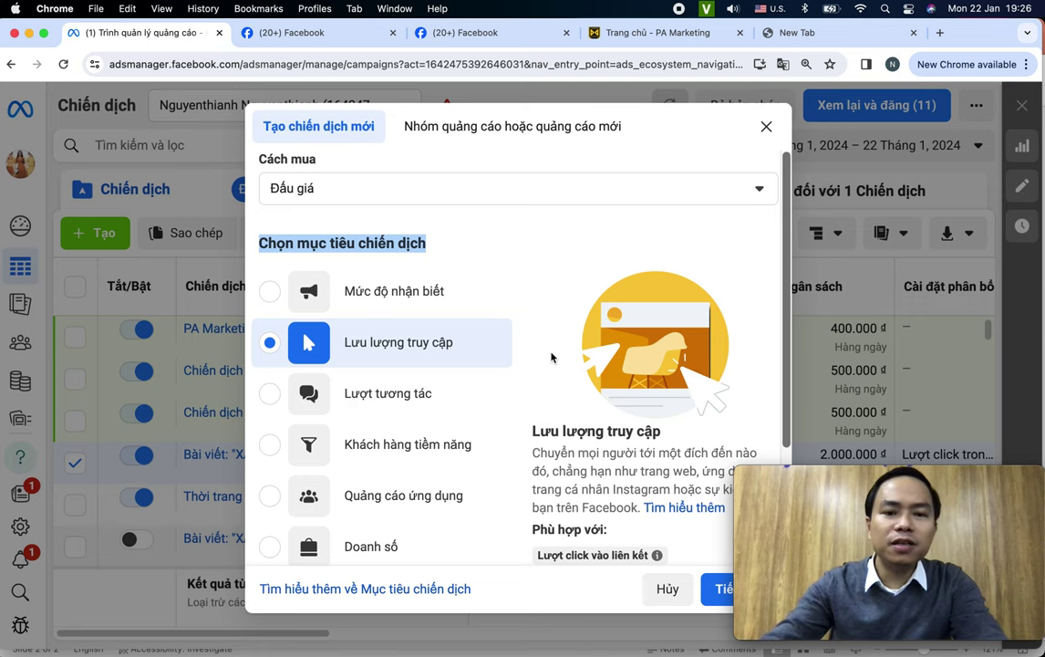
Select the Mức độ nhận biết objective and read the explanations of the goals it suits
left_click(406, 304)
scroll(612, 372, "down", 4)
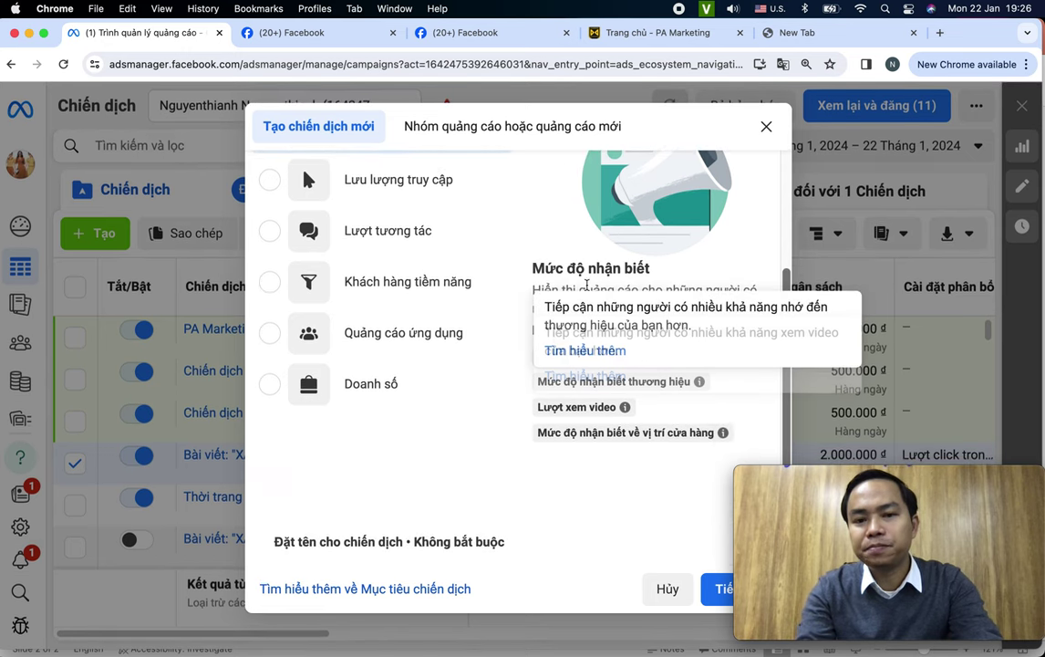
scroll(584, 493, "up", 1)
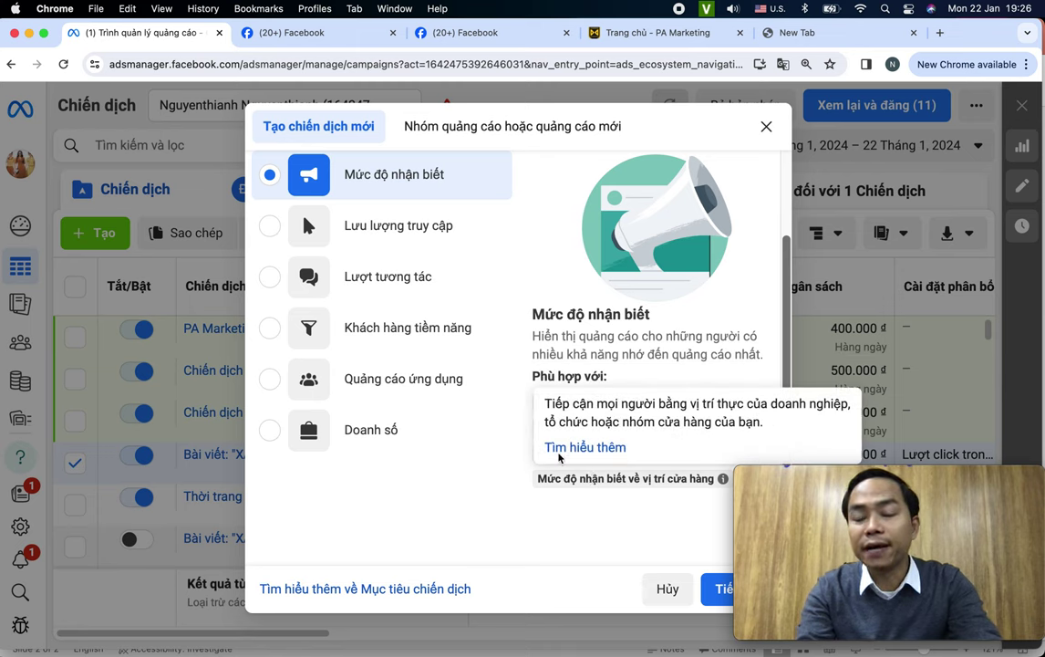
Preview the Lưu lượng truy cập, Lượt tương tác and Khách hàng tiềm năng objectives one after another
left_click(369, 233)
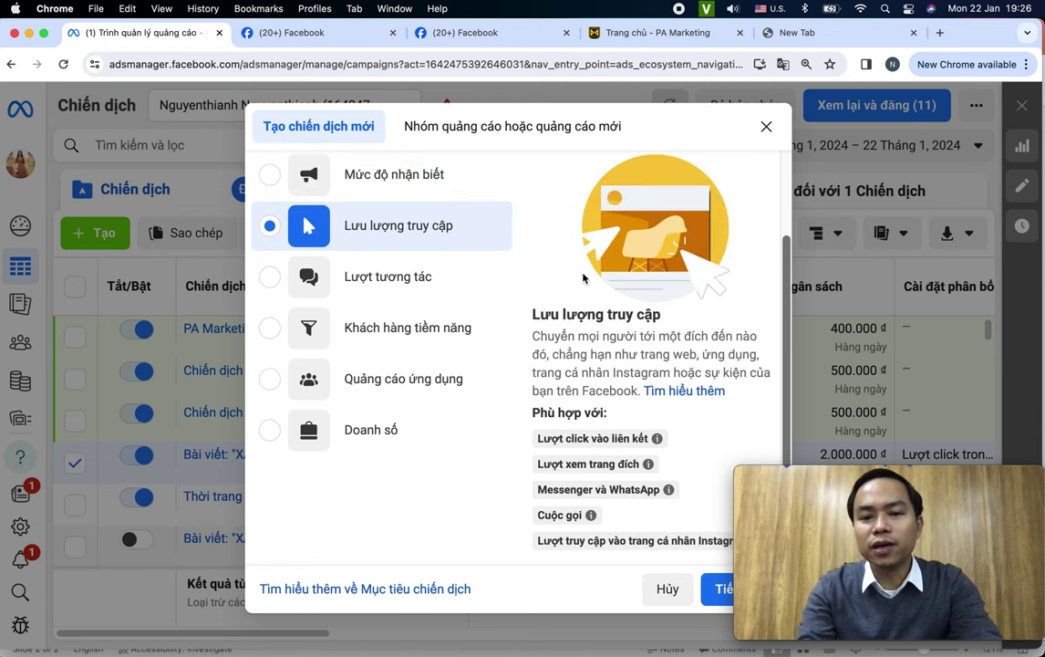
scroll(624, 286, "down", 1)
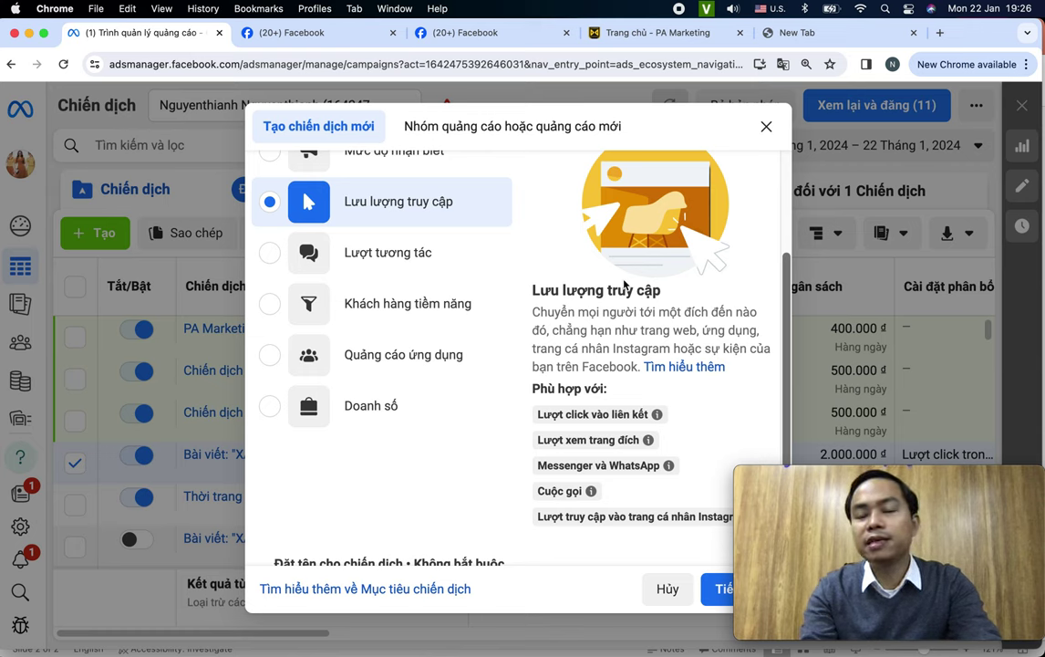
left_click(407, 254)
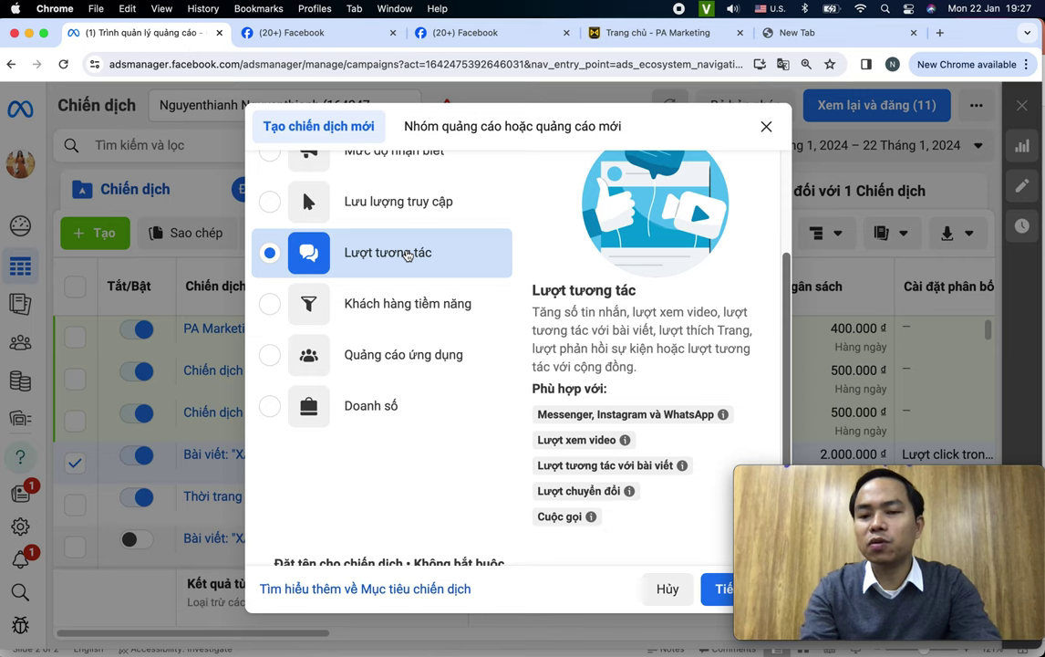
left_click(415, 298)
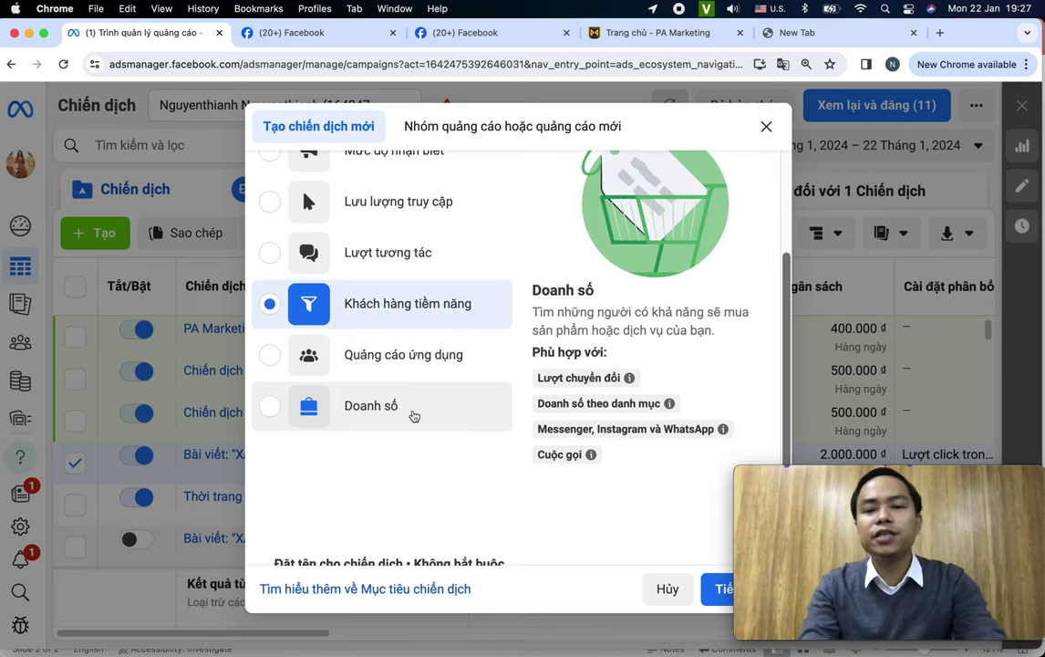
scroll(413, 416, "up", 2)
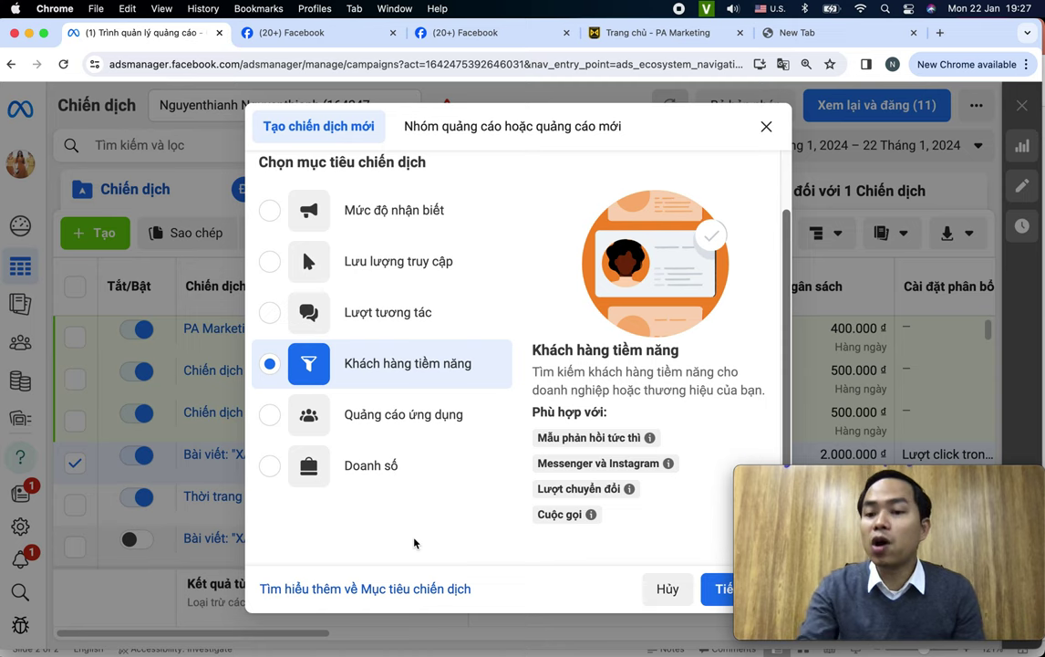
scroll(411, 264, "up", 2)
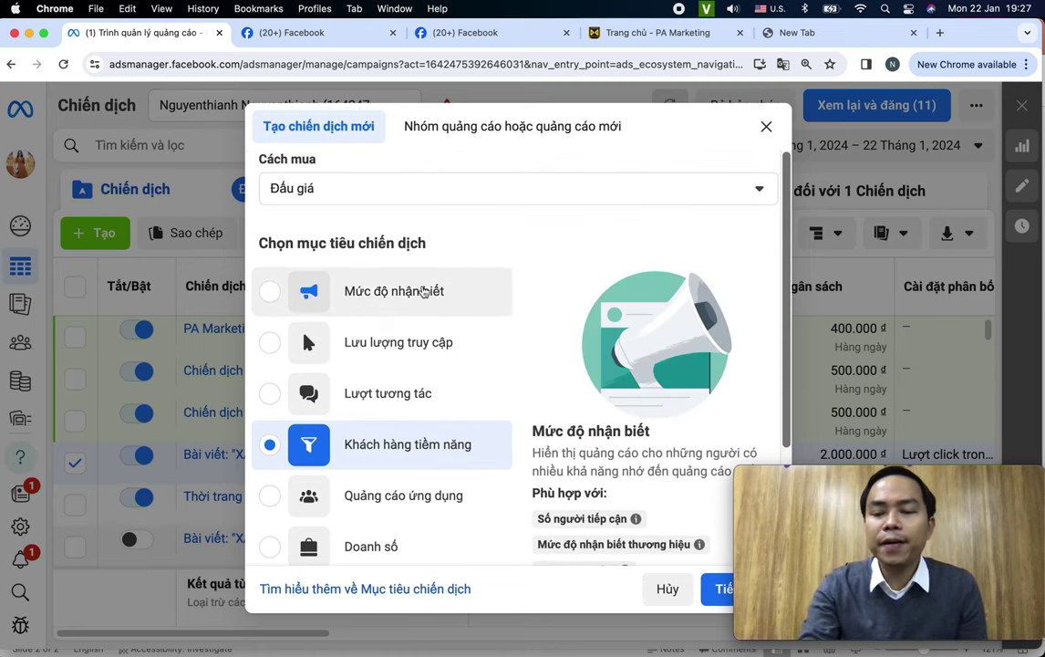
Return to the Mức độ nhận biết objective and review its description and suitable goals
left_click(389, 309)
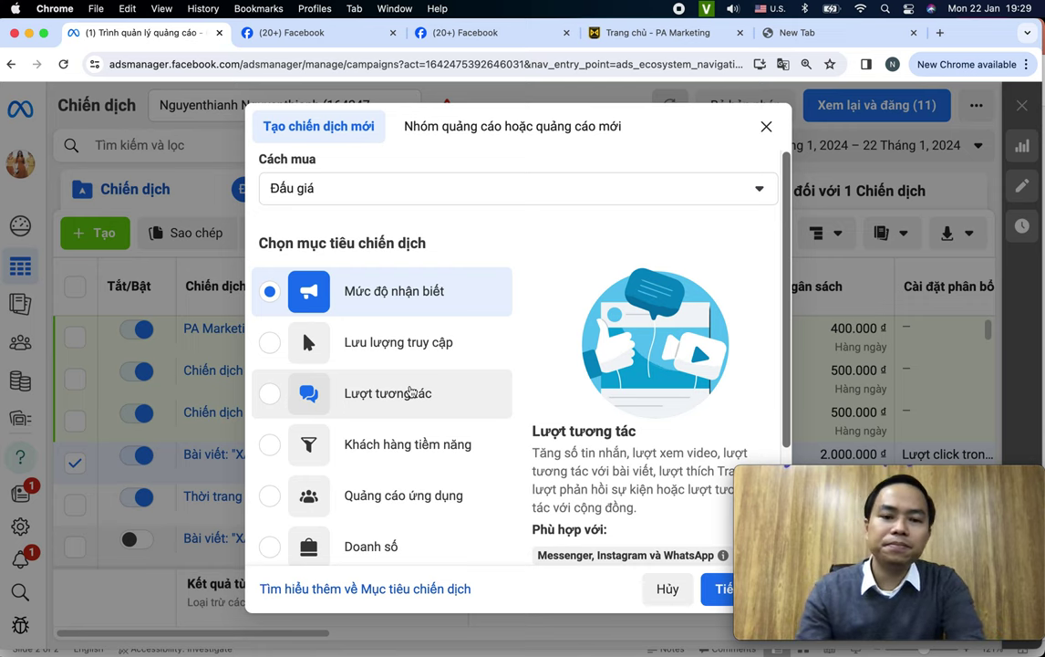
scroll(671, 414, "down", 2)
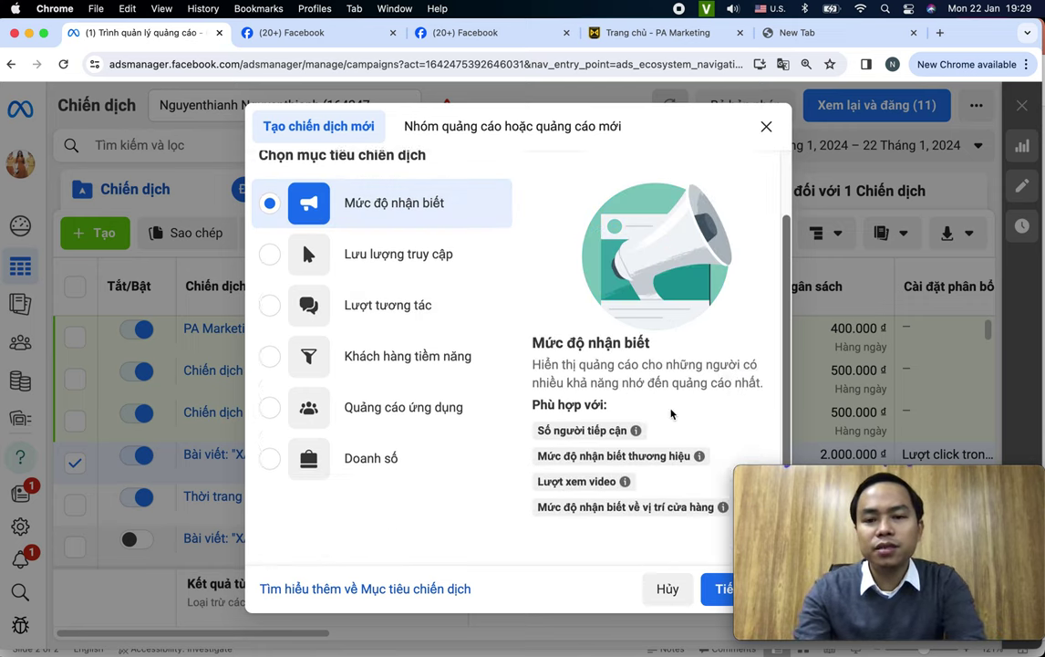
scroll(671, 414, "up", 1)
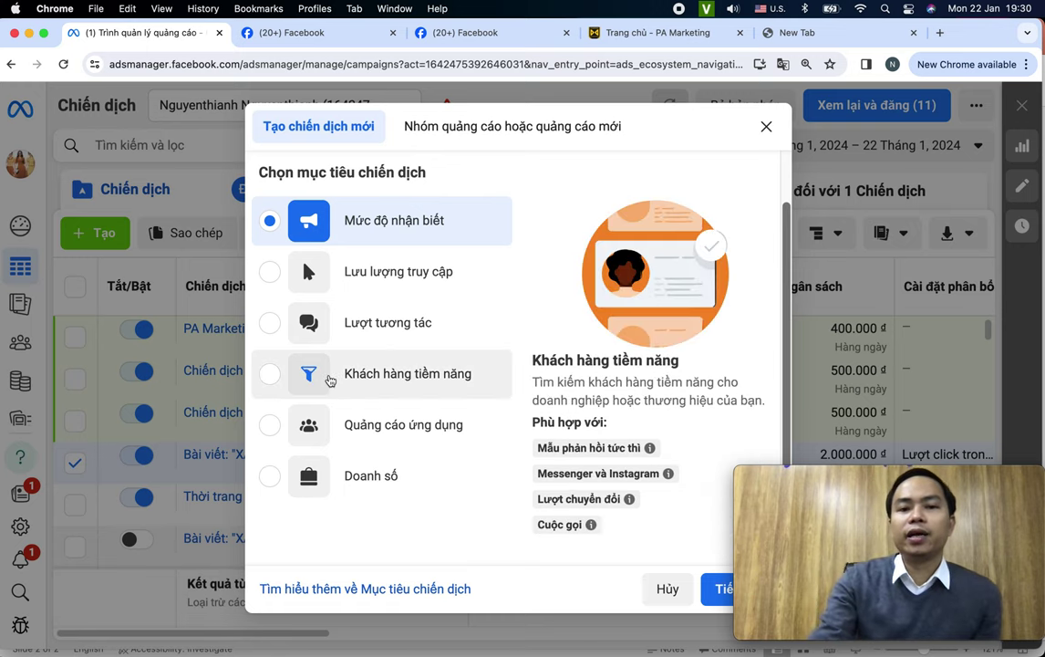
Select the Lưu lượng truy cập objective and view the PA Marketing website as an example destination before returning to Ads Manager
left_click(368, 278)
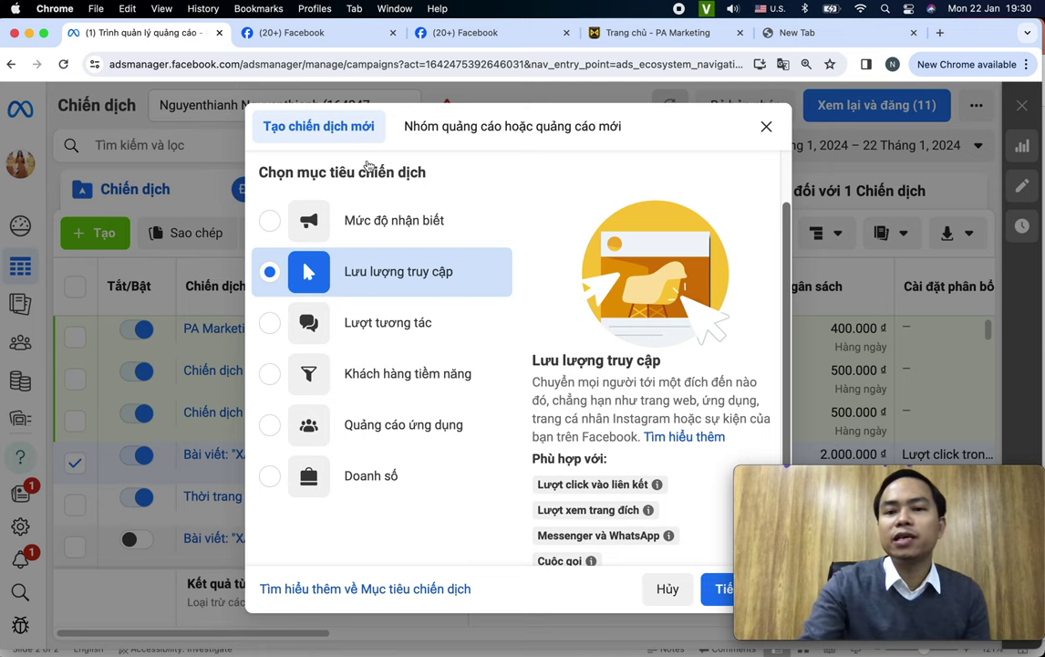
left_click(682, 35)
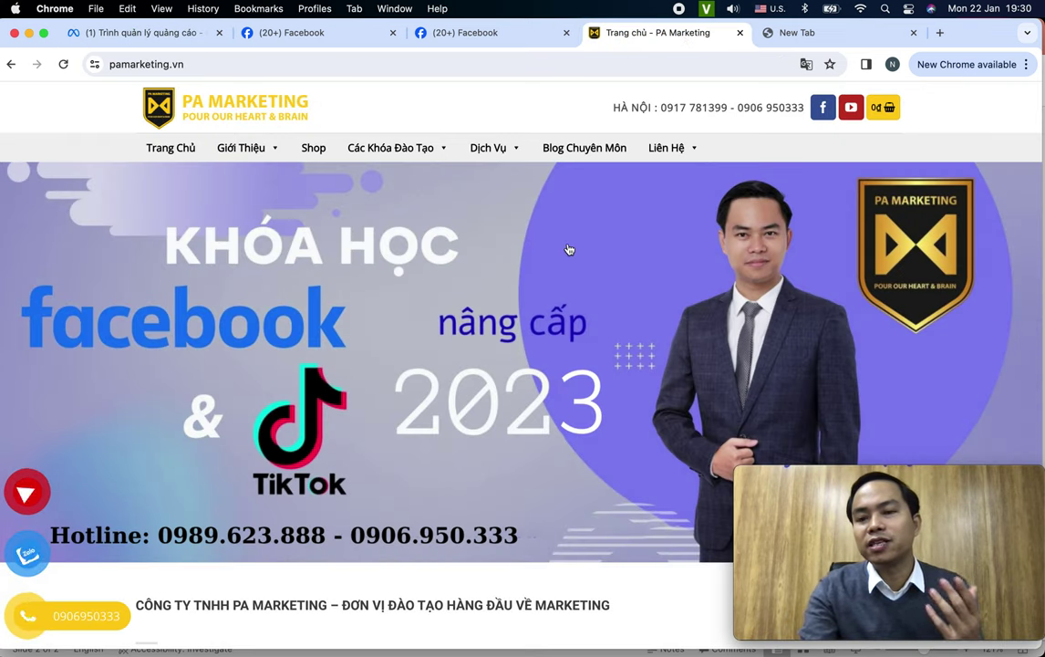
left_click(336, 75)
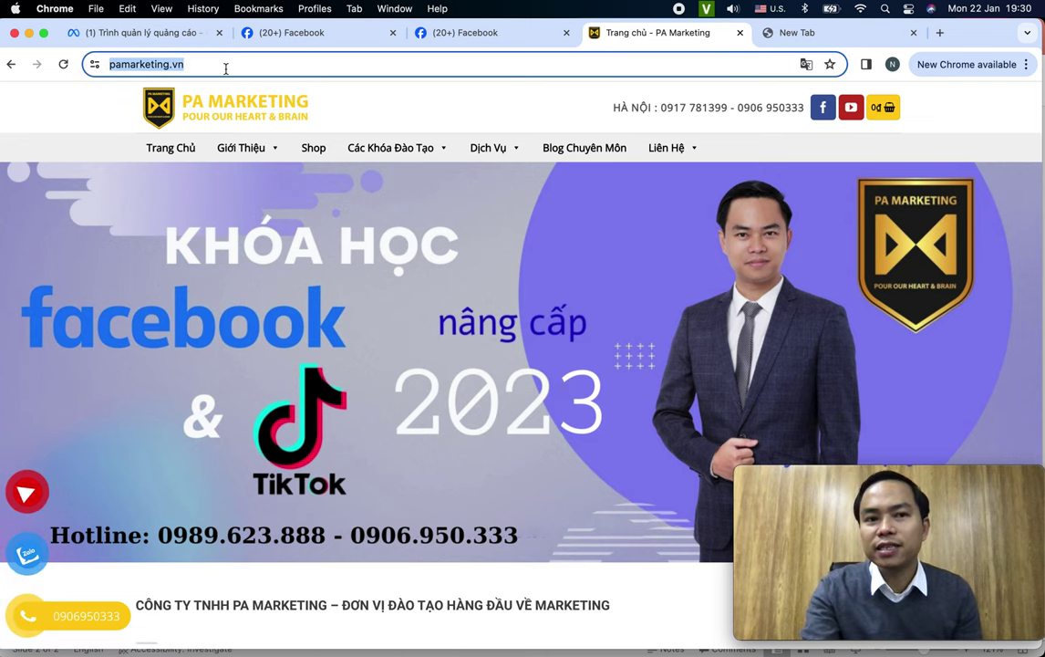
left_click(136, 33)
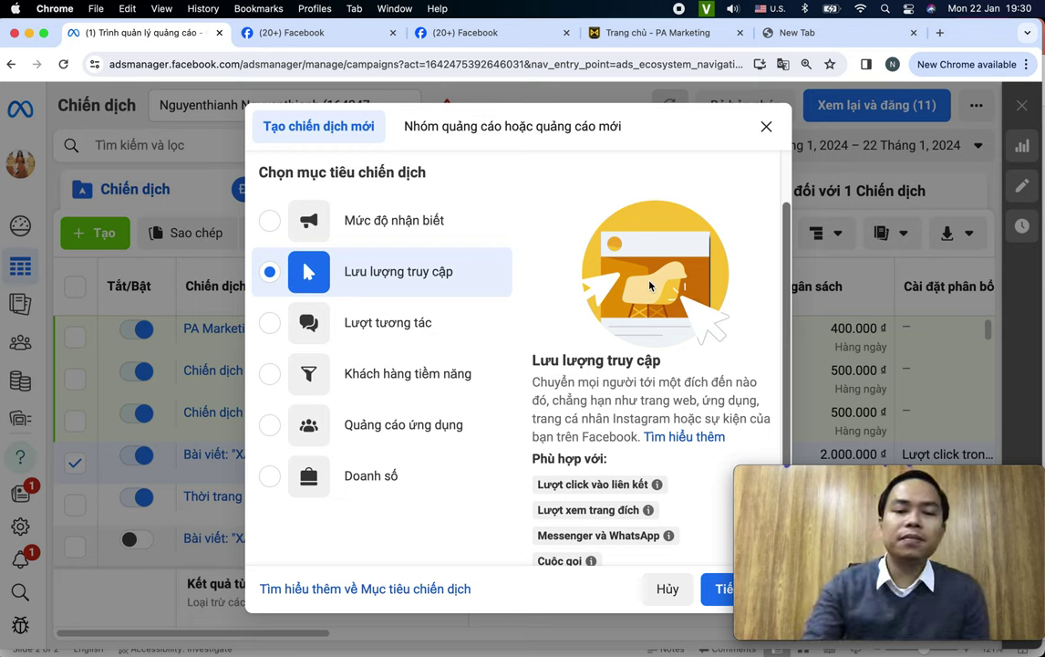
Select the Lượt tương tác objective and read the explanations of its suitable goals, including Lượt chuyển đổi
left_click(369, 330)
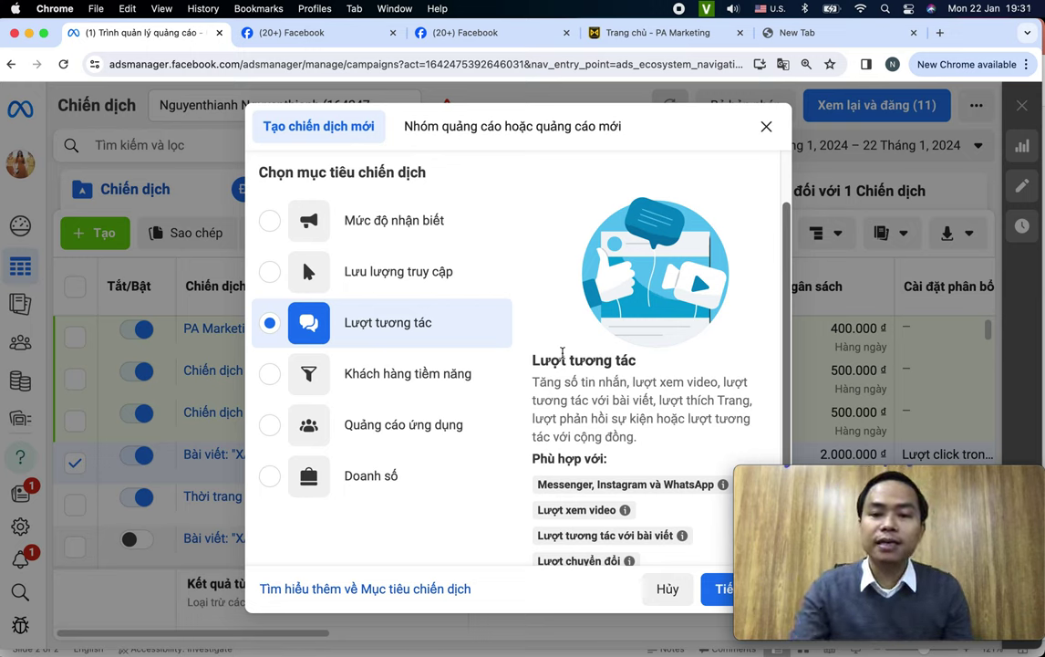
scroll(562, 354, "down", 2)
mouse_move(560, 480)
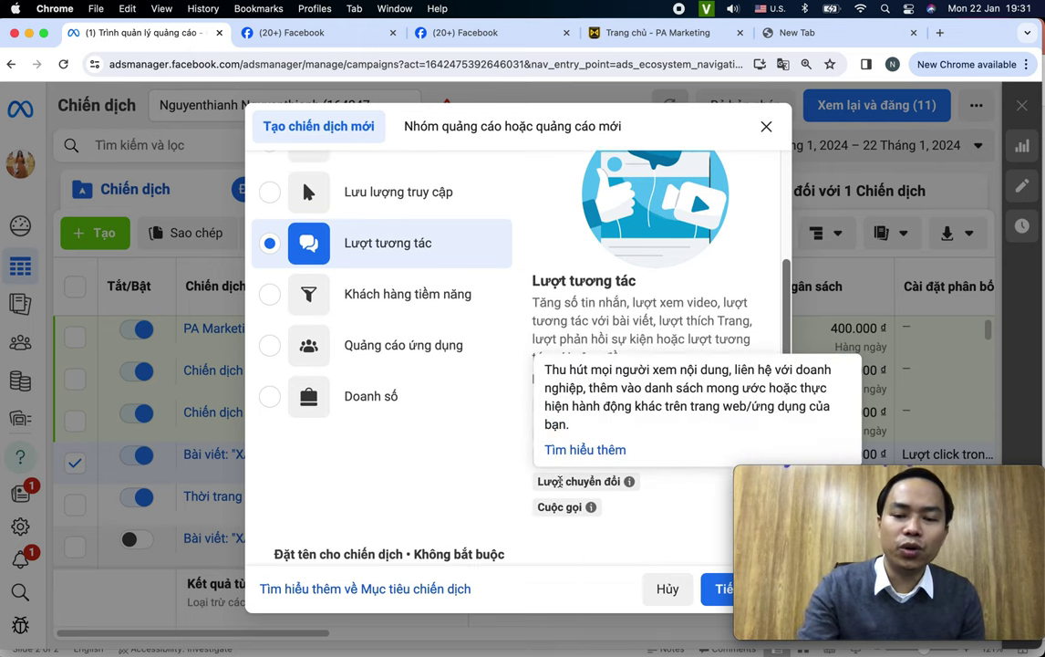
mouse_move(551, 455)
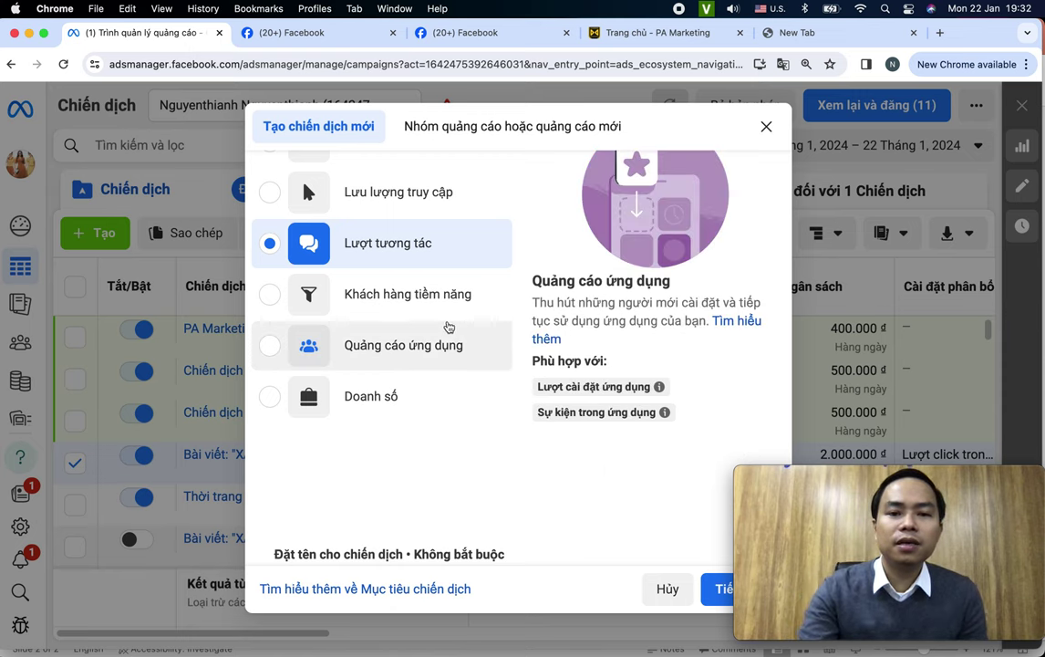
Review the Khách hàng tiềm năng and Quảng cáo ứng dụng objectives, and select Doanh số as the campaign objective
left_click(421, 306)
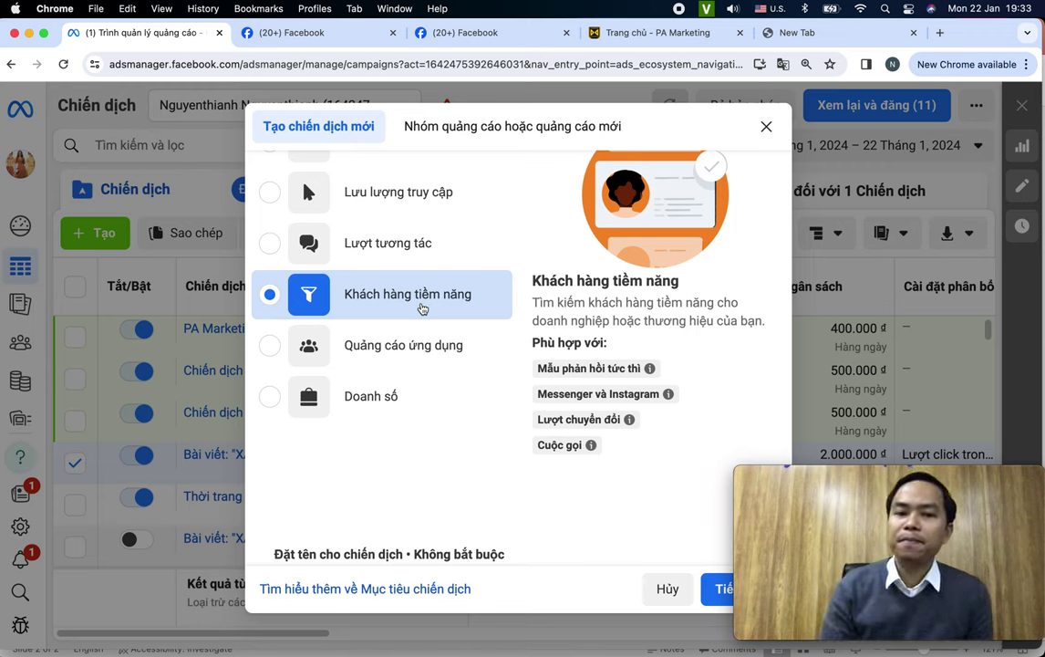
left_click(443, 361)
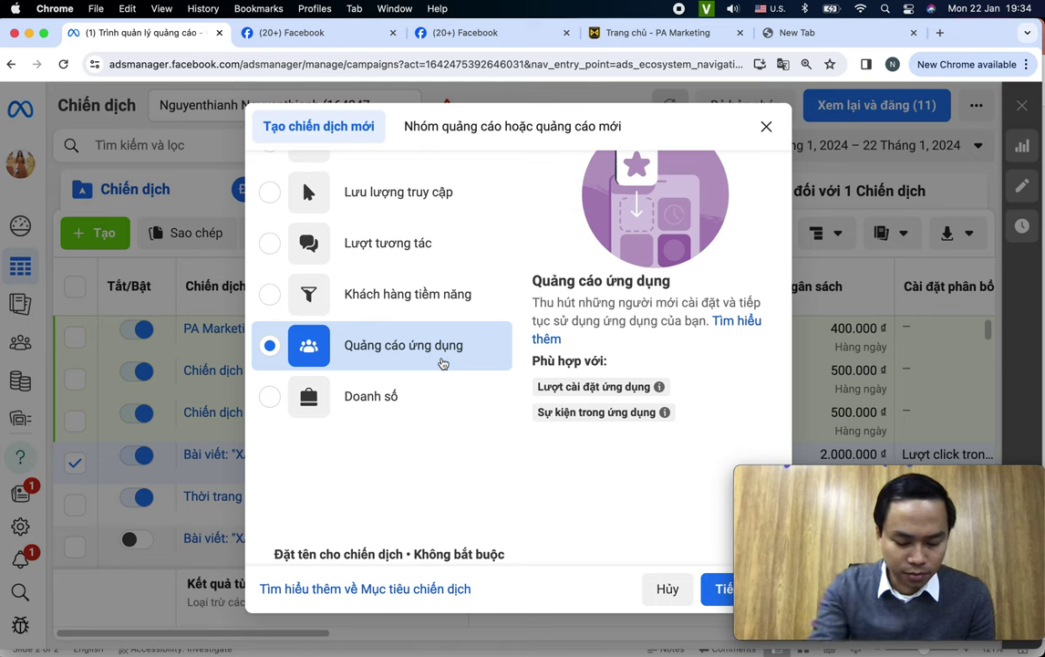
left_click(382, 412)
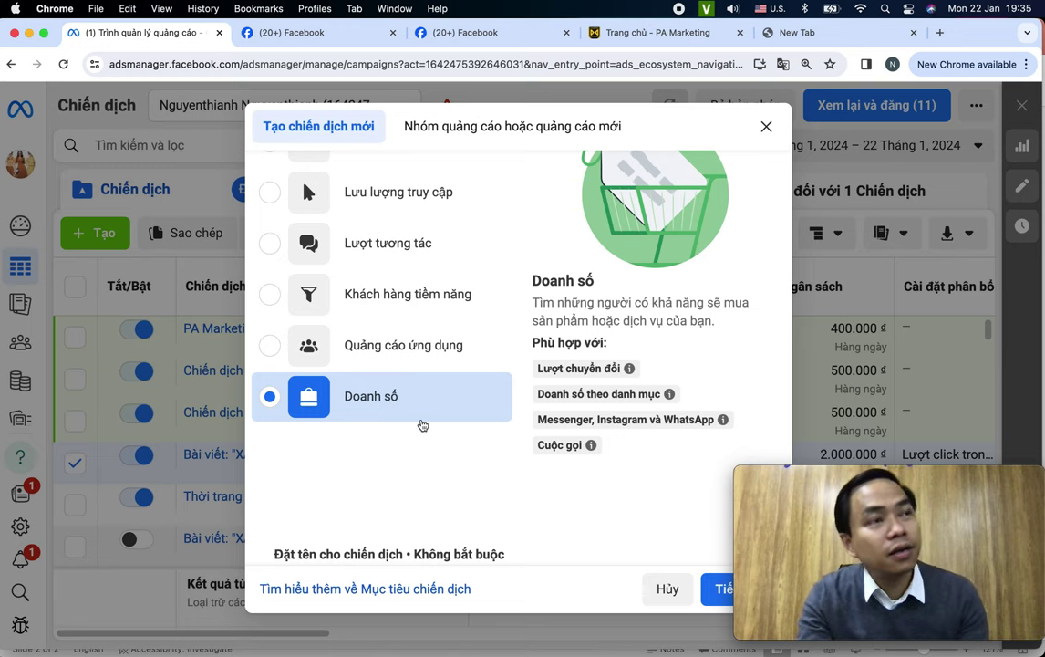
scroll(478, 444, "down", 1)
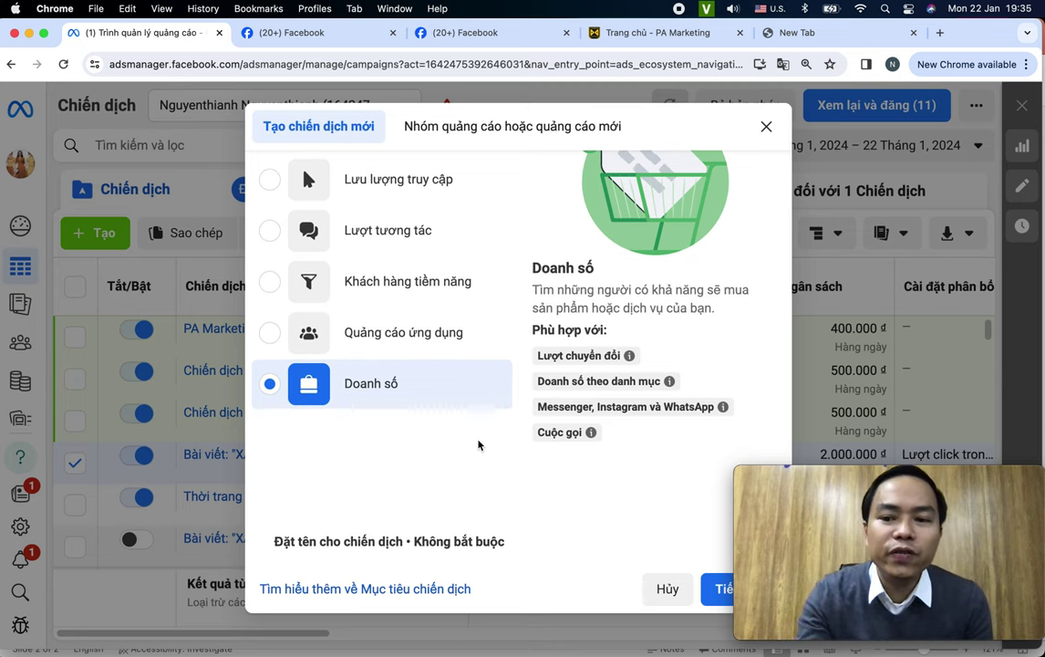
scroll(477, 444, "up", 5)
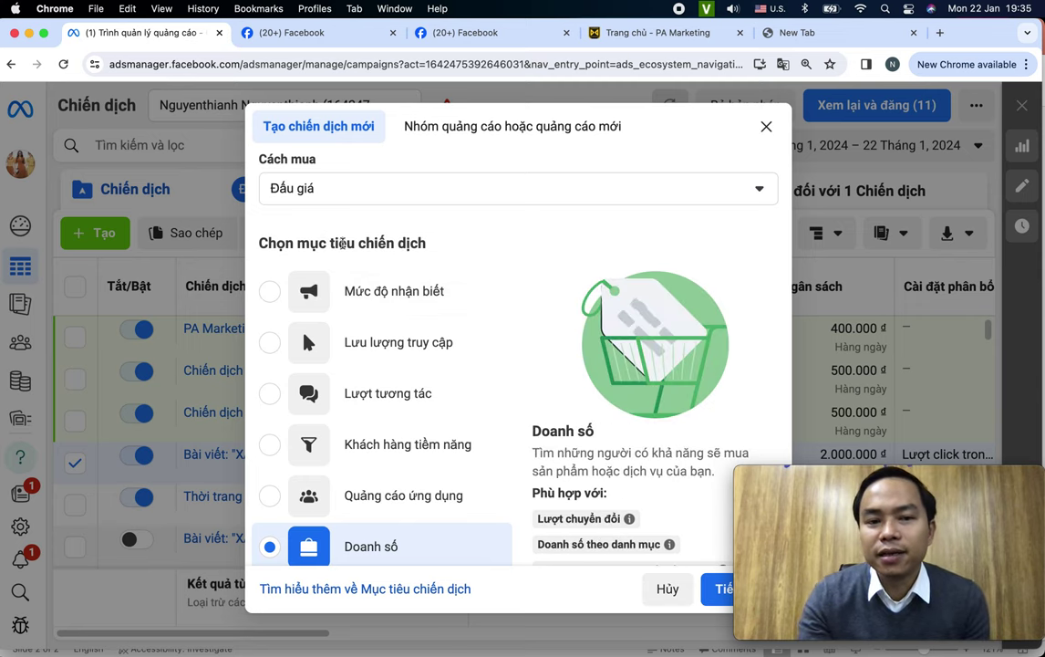
scroll(342, 242, "down", 1)
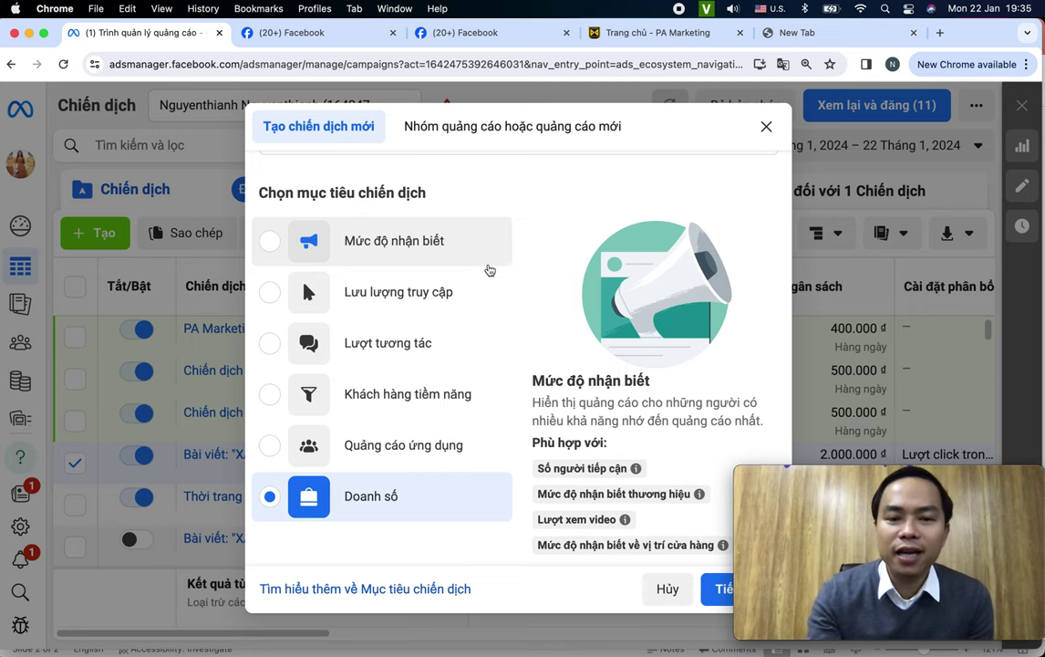
Choose Lượt tương tác as the campaign objective instead of Doanh số and continue to the campaign setup
scroll(448, 355, "down", 1)
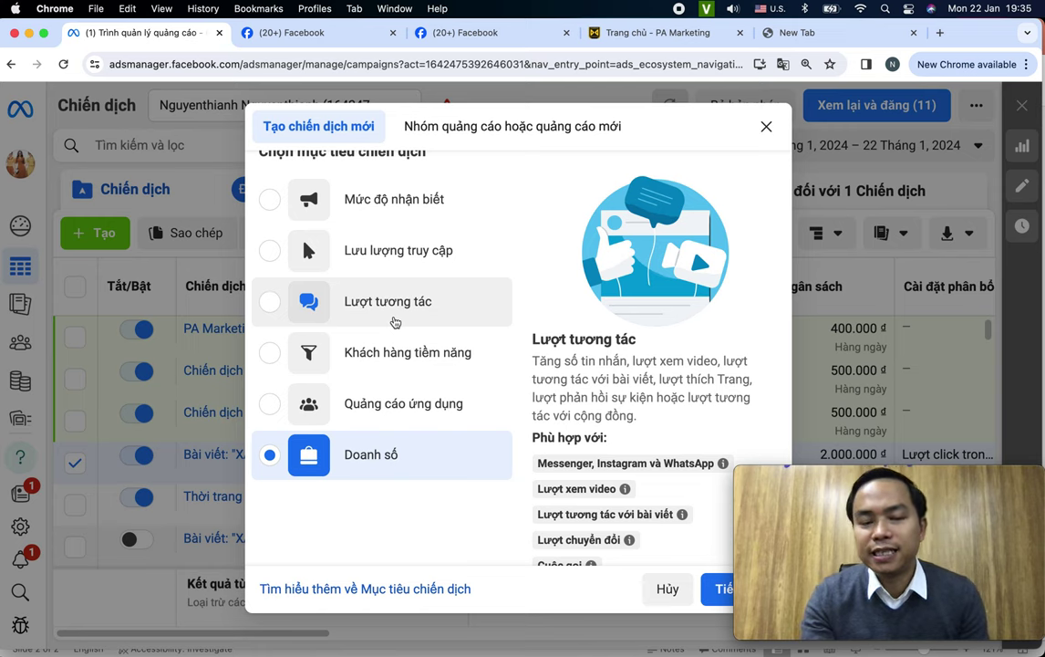
scroll(394, 321, "up", 1)
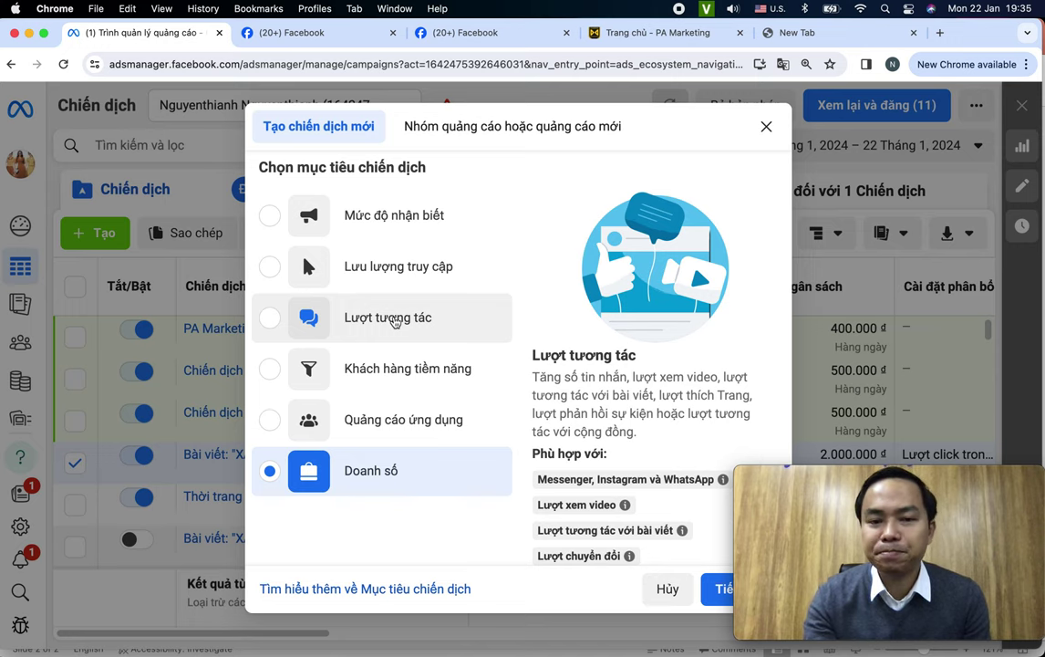
scroll(396, 274, "up", 2)
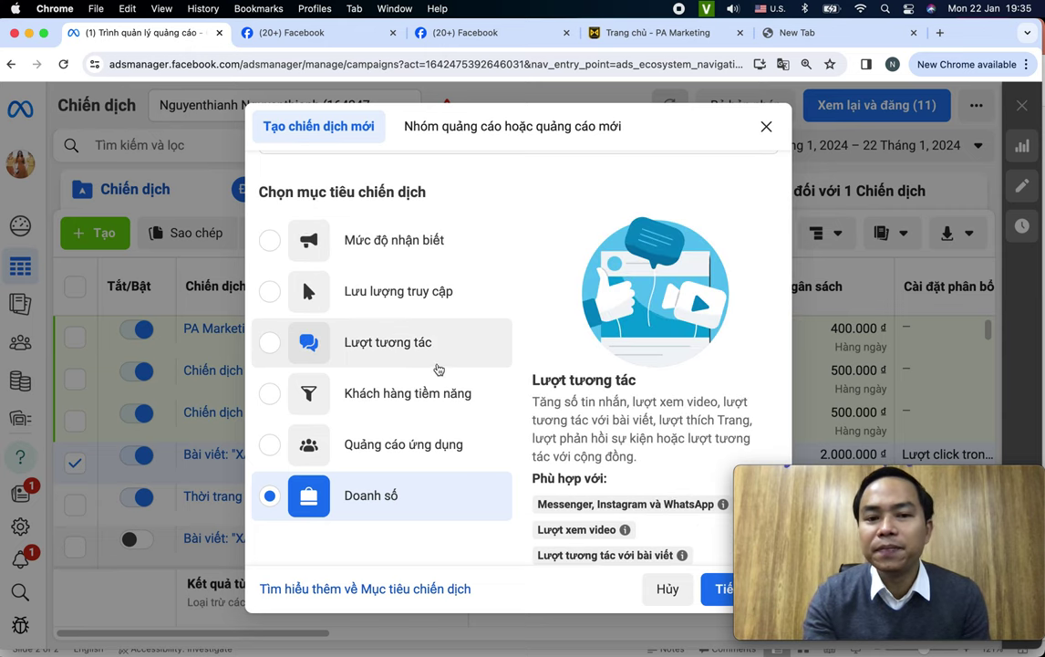
left_click(389, 343)
scroll(626, 312, "down", 2)
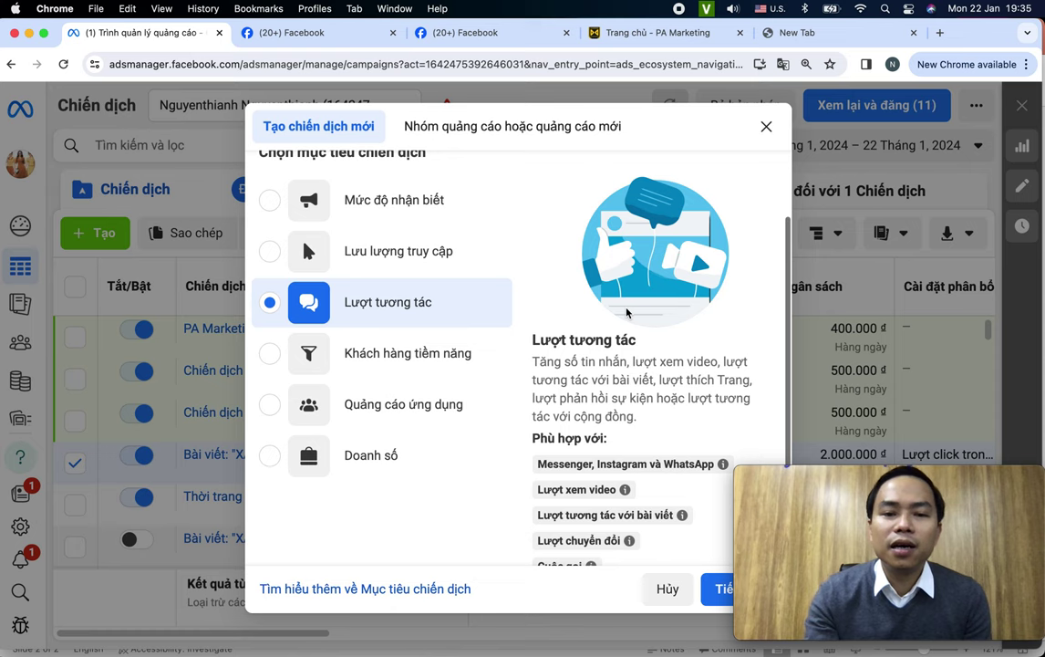
scroll(501, 311, "up", 1)
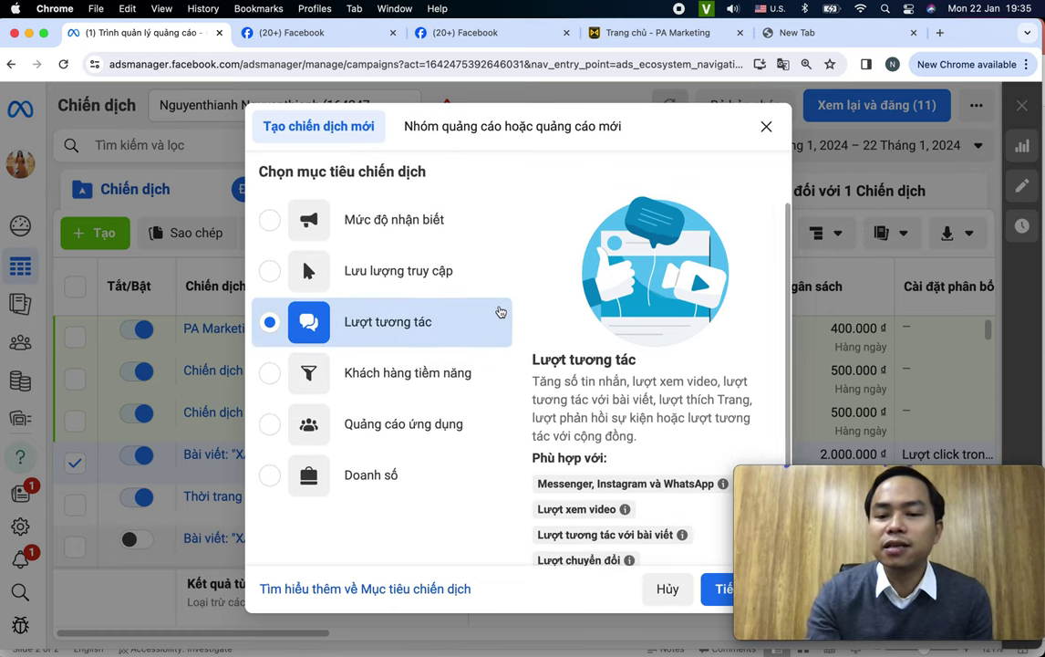
scroll(500, 312, "down", 2)
left_click(714, 587)
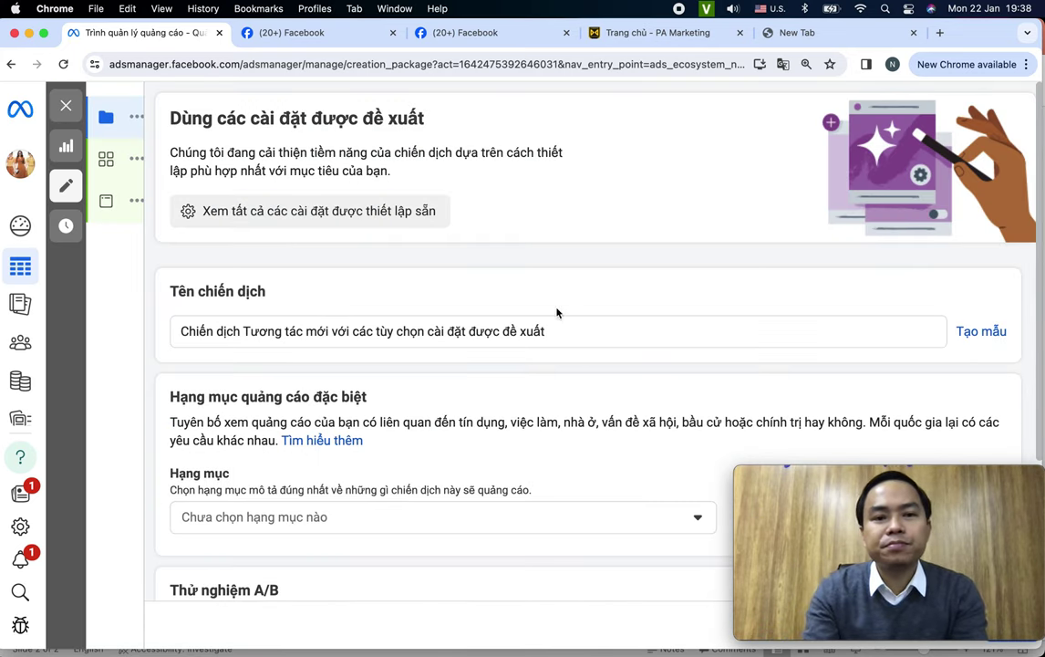
Review the campaign's preset settings, and name the campaign PA Marketing Facebook Ads using the matching name suggestion
left_click(356, 217)
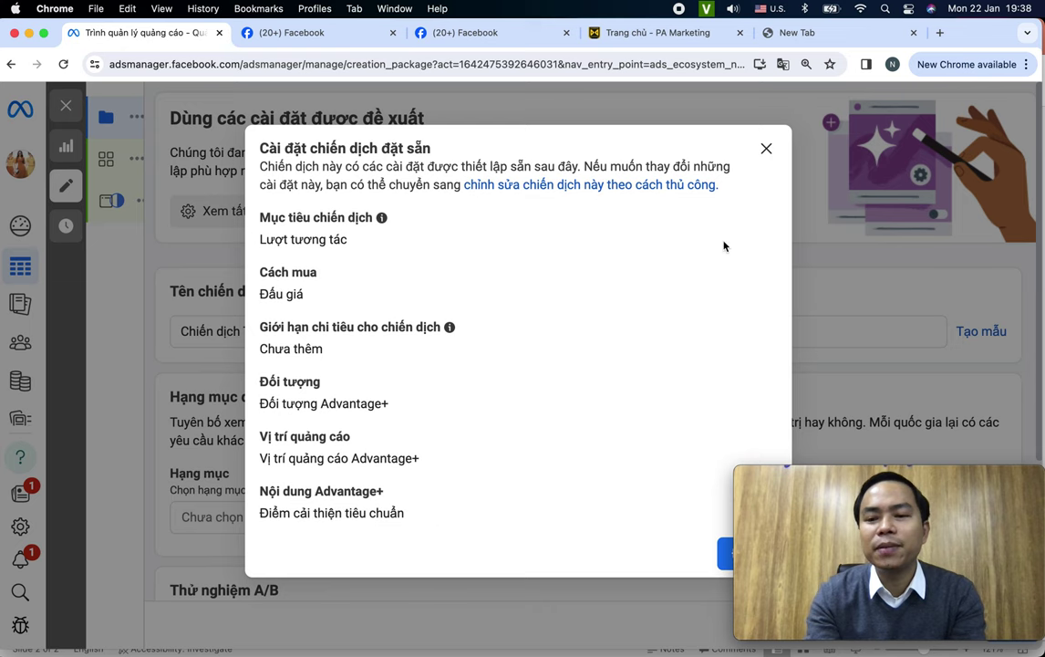
left_click(766, 148)
scroll(435, 294, "down", 3)
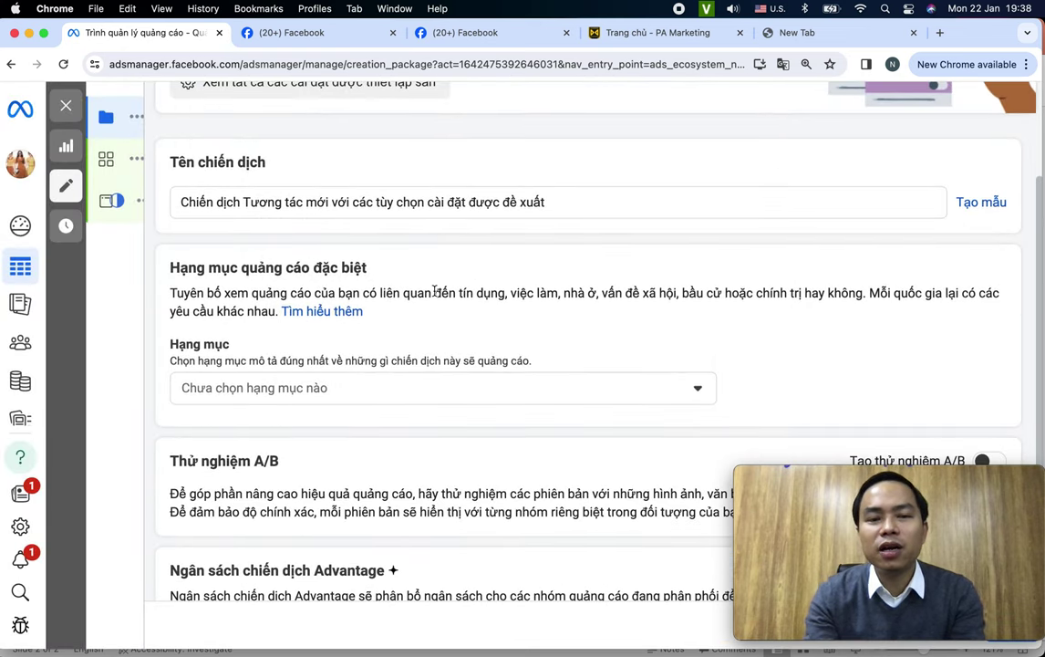
scroll(435, 291, "down", 2)
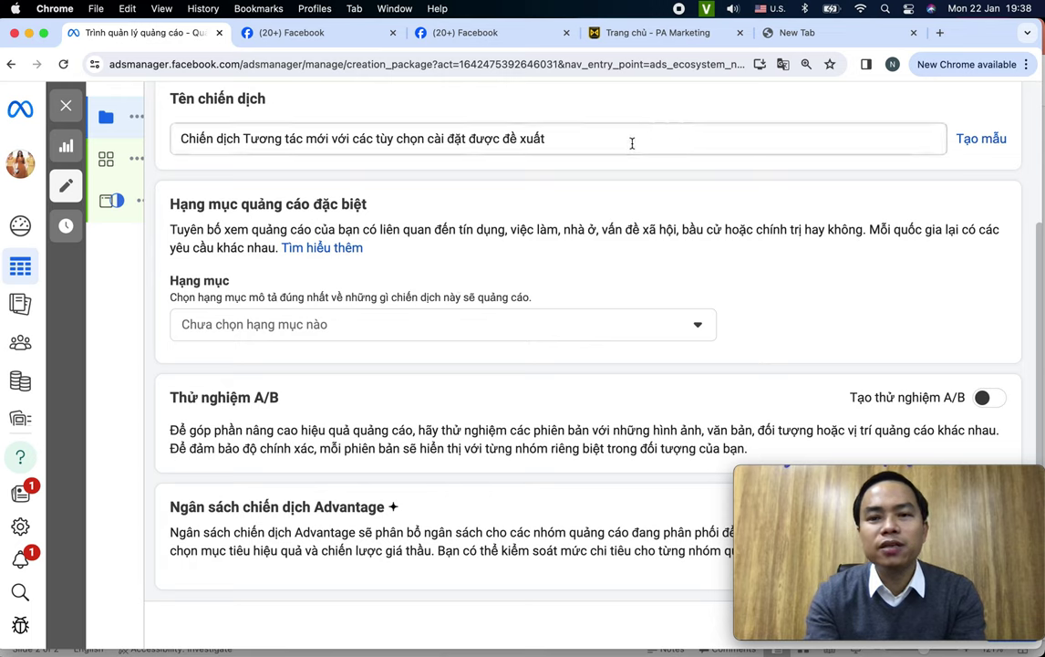
left_click_drag(631, 143, 159, 142)
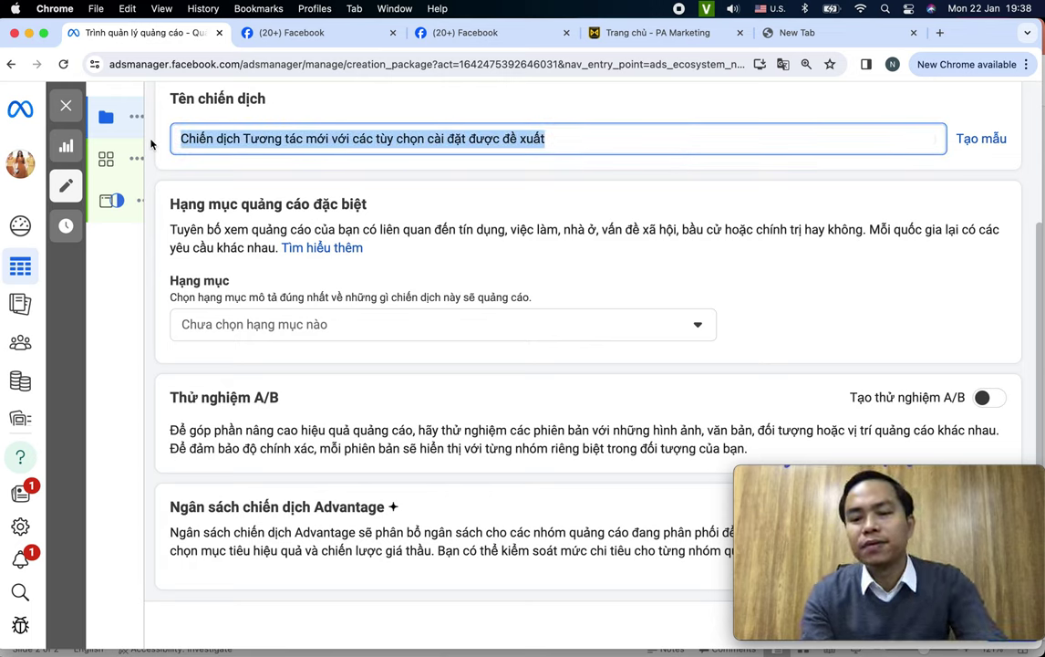
type("FACE")
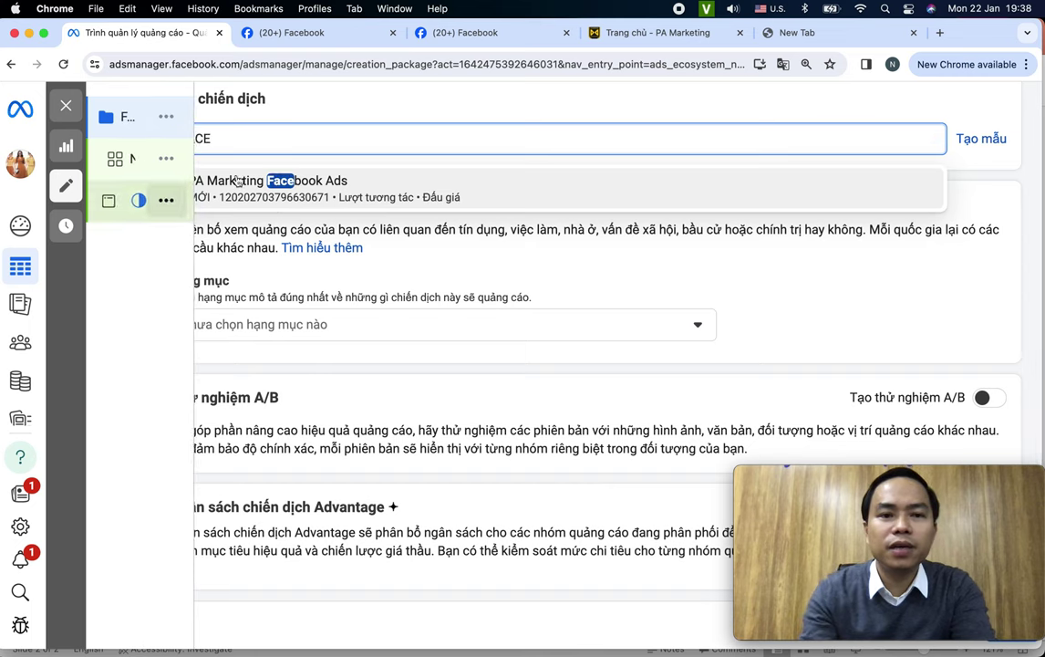
left_click(251, 194)
left_click(251, 194)
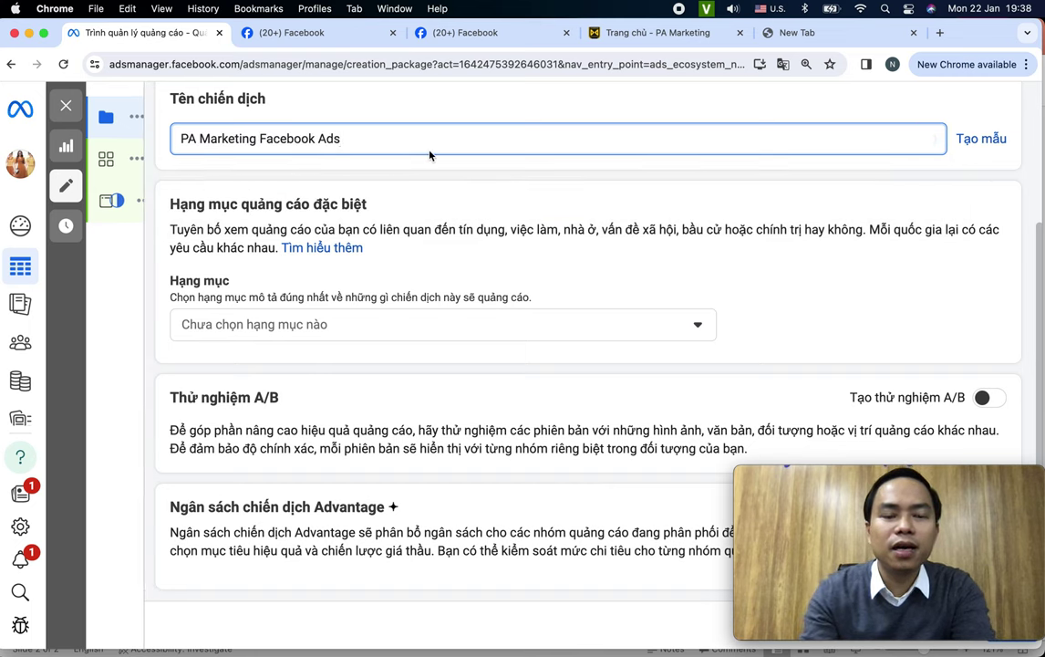
Review the available special ad categories under Hạng mục without choosing one
left_click(428, 327)
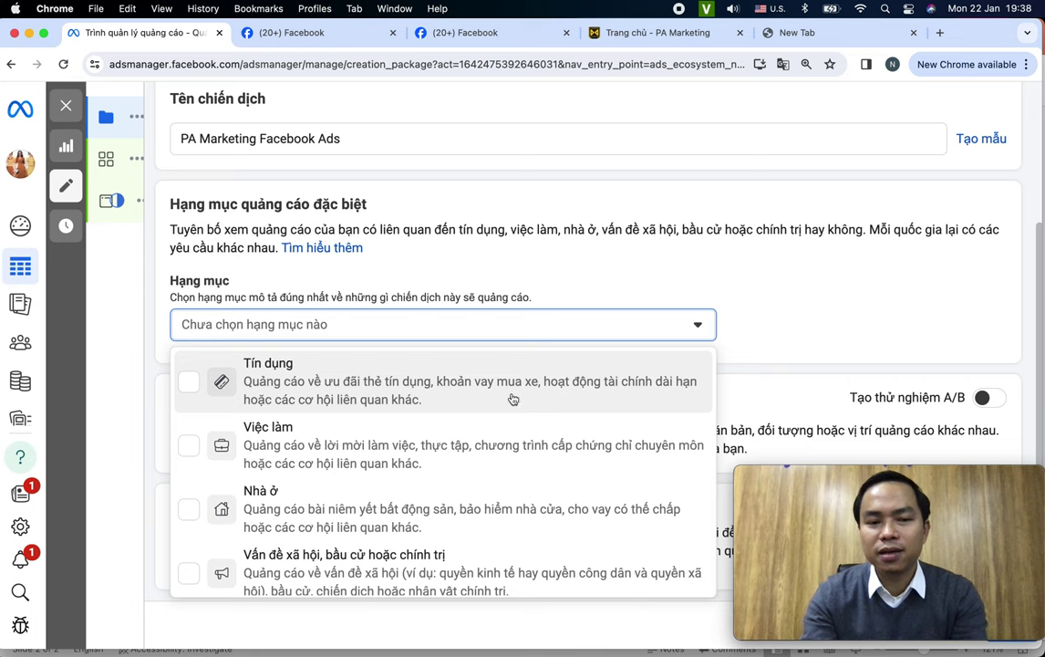
scroll(520, 410, "down", 1)
scroll(519, 440, "up", 1)
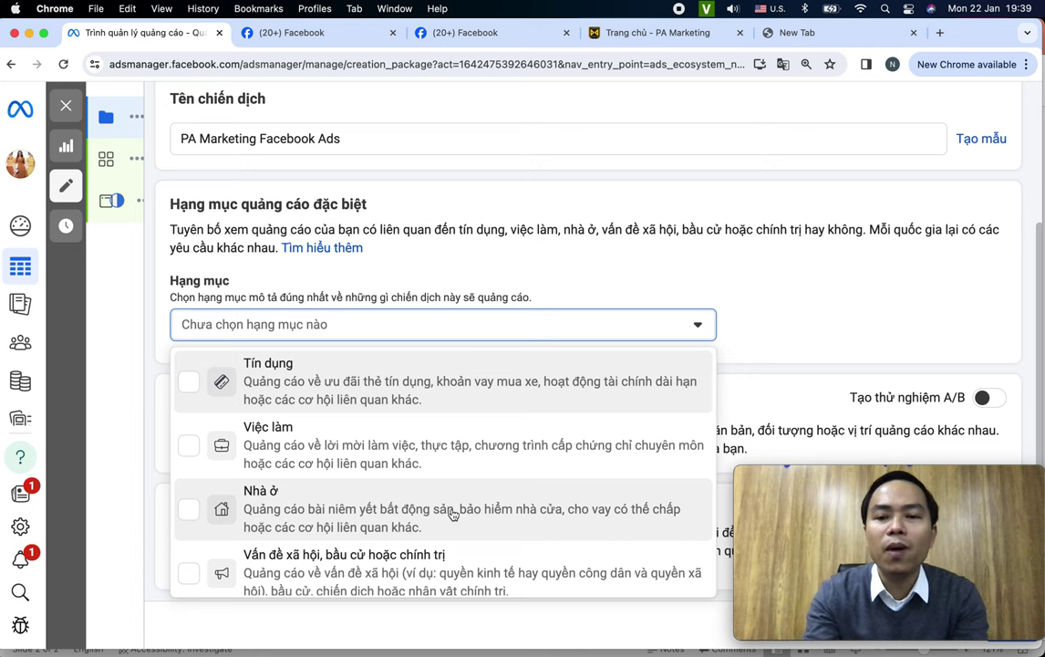
left_click(799, 315)
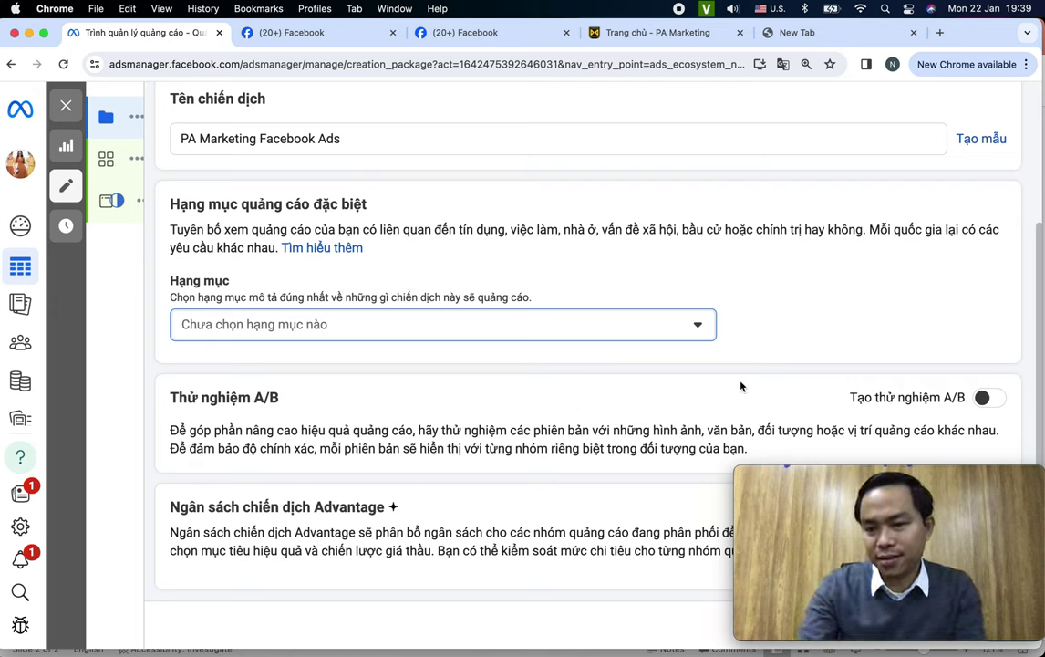
Try switching on the A/B test and the Advantage campaign budget, and turn each off again
left_click(1001, 400)
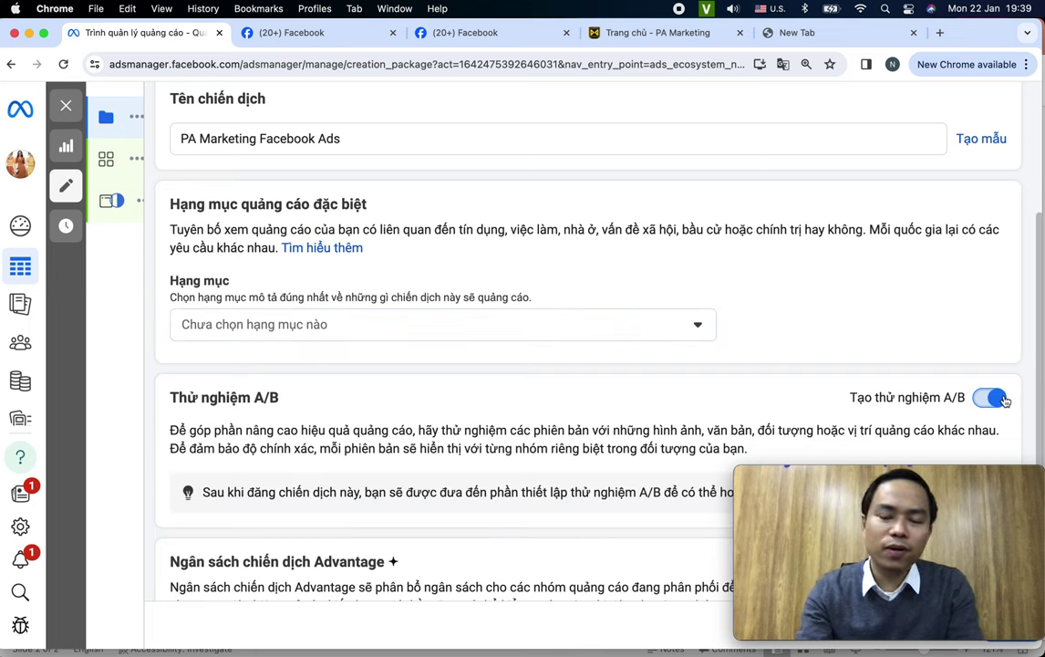
left_click(1004, 401)
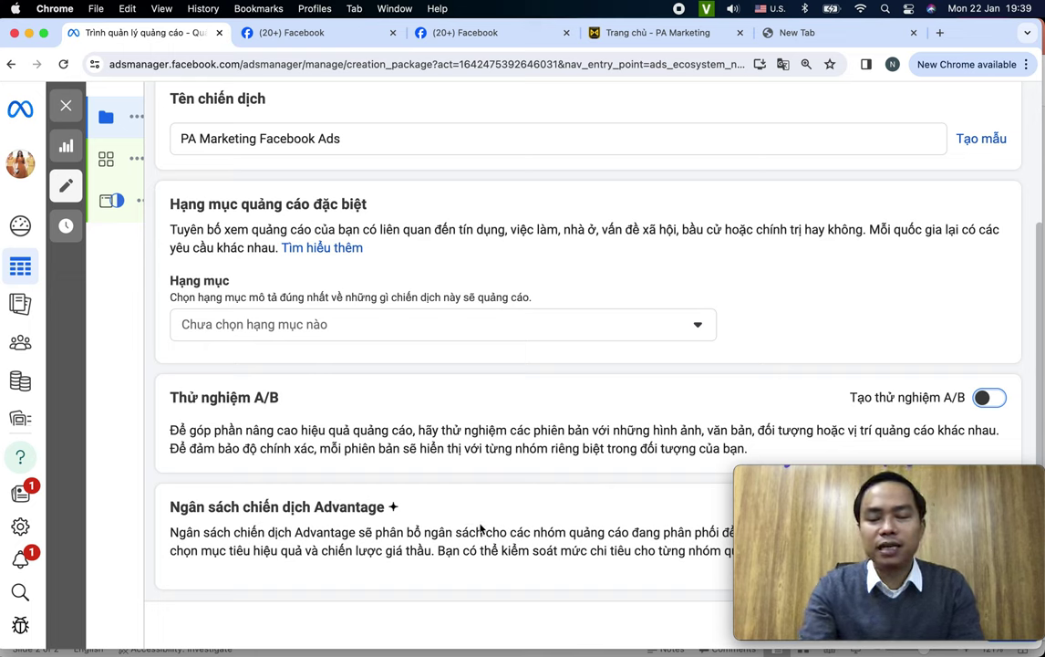
mouse_move(906, 488)
left_click_drag(992, 483, 257, 485)
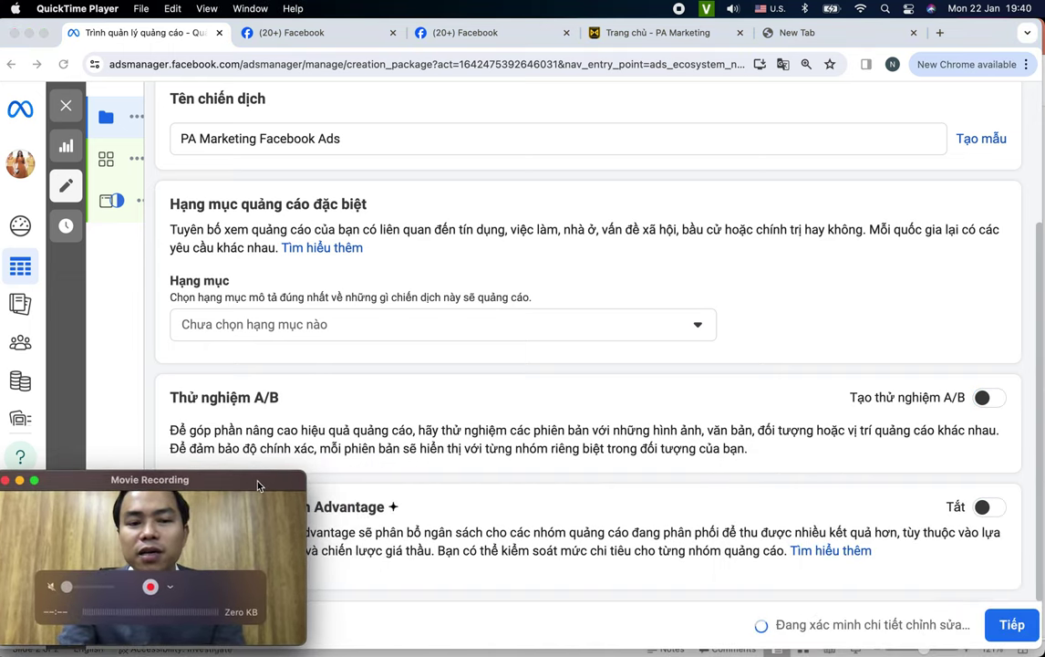
left_click(999, 514)
left_click(993, 512)
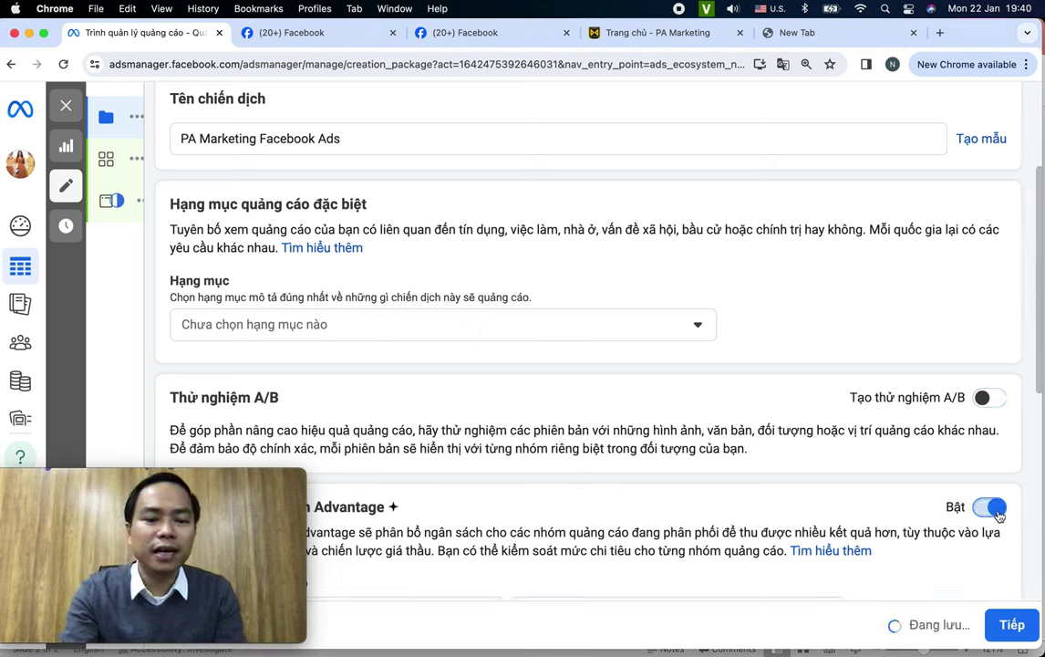
left_click(996, 514)
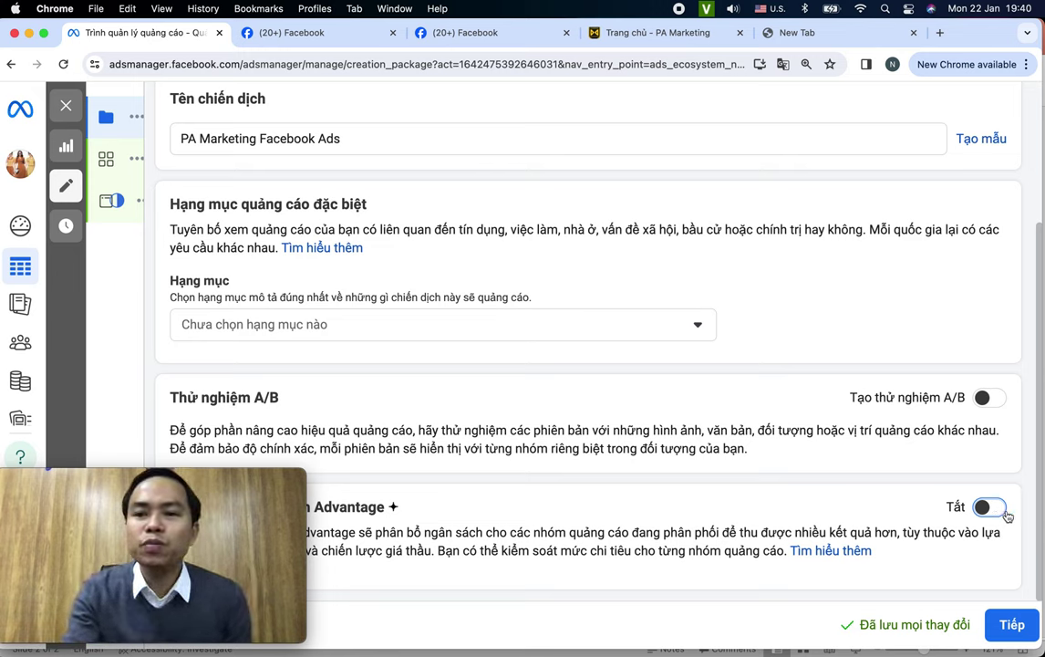
Continue to the ad set and name it Thời trang PA, and highlight the Lượt chuyển đổi heading below
left_click(1012, 624)
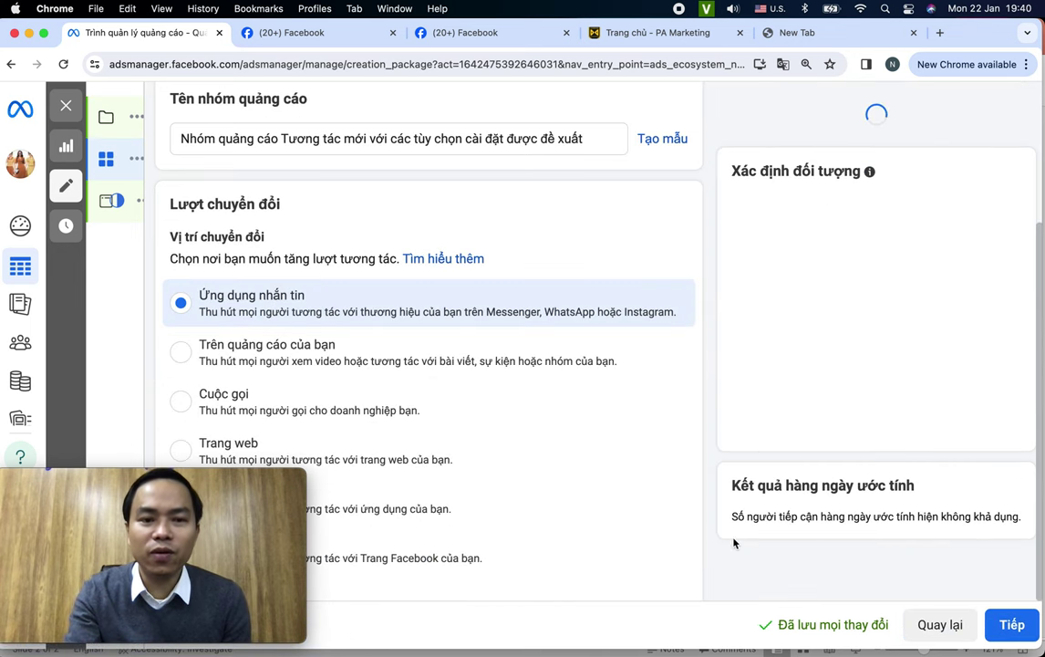
left_click_drag(225, 430, 979, 101)
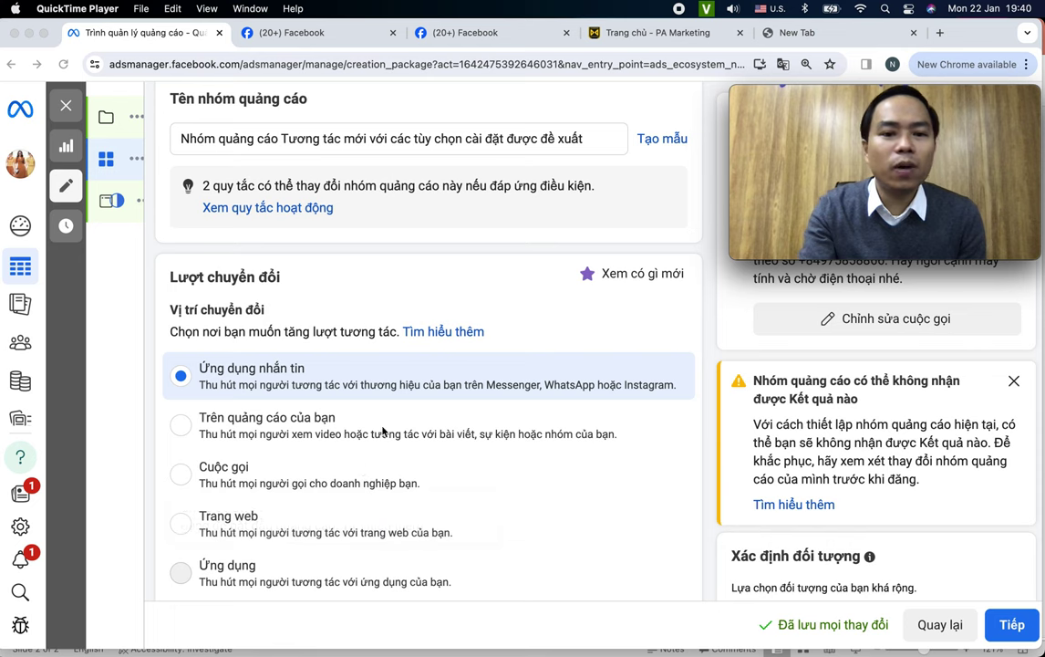
scroll(382, 324, "down", 1)
scroll(382, 325, "up", 1)
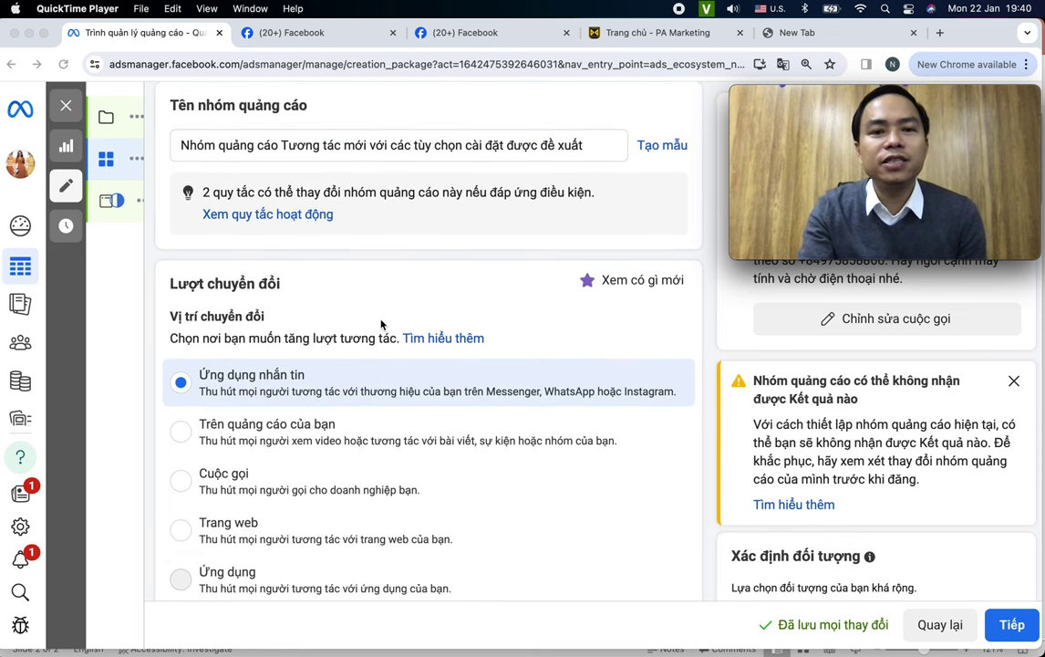
left_click(611, 153)
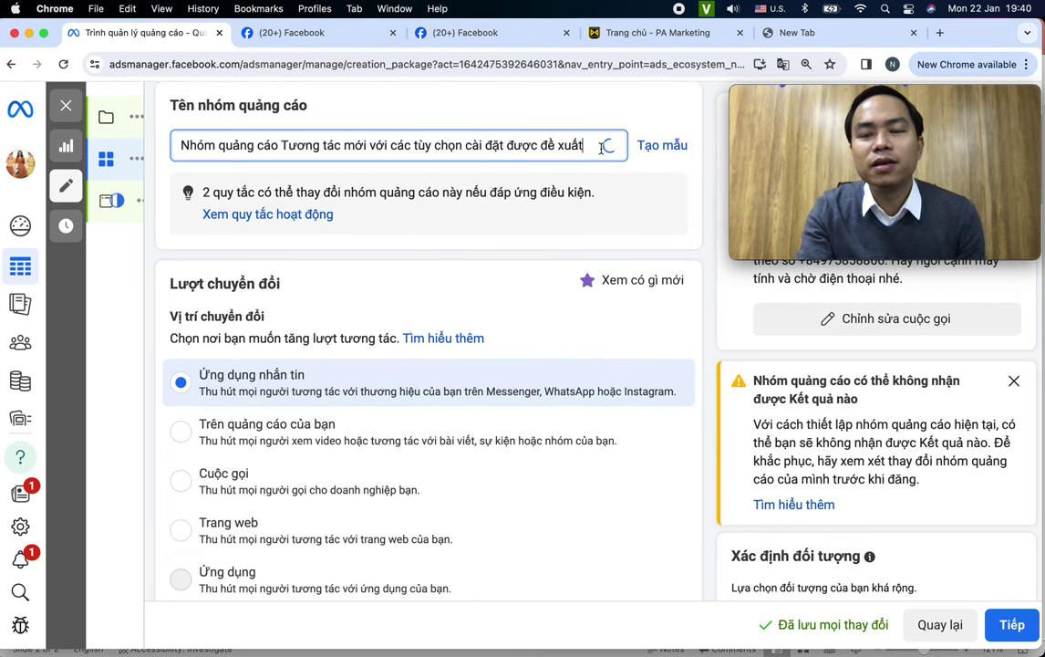
triple_click(600, 149)
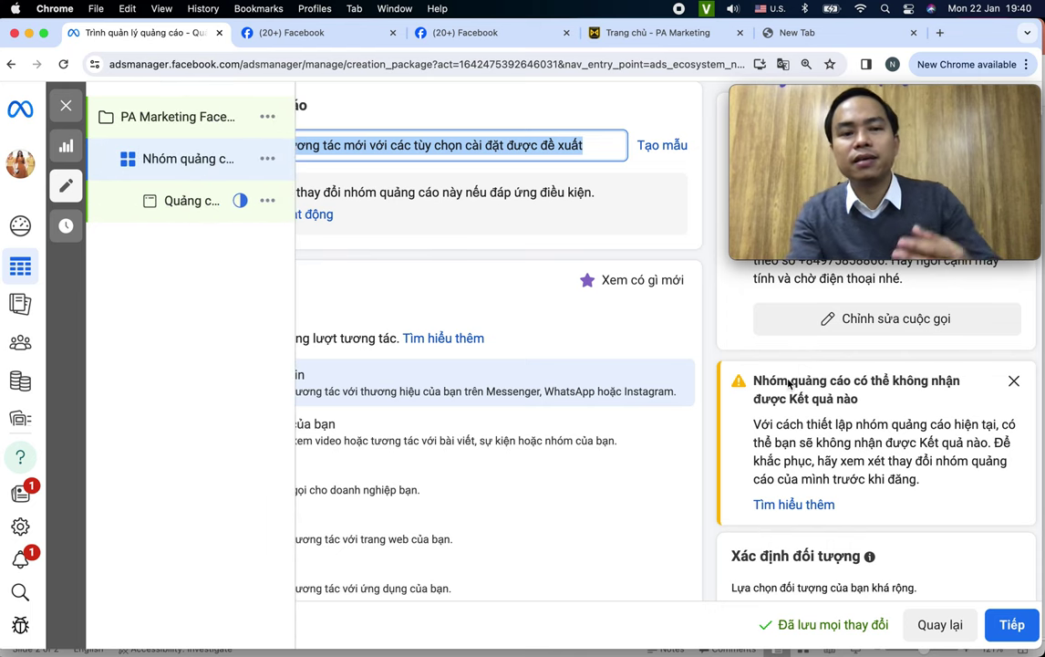
type("Th")
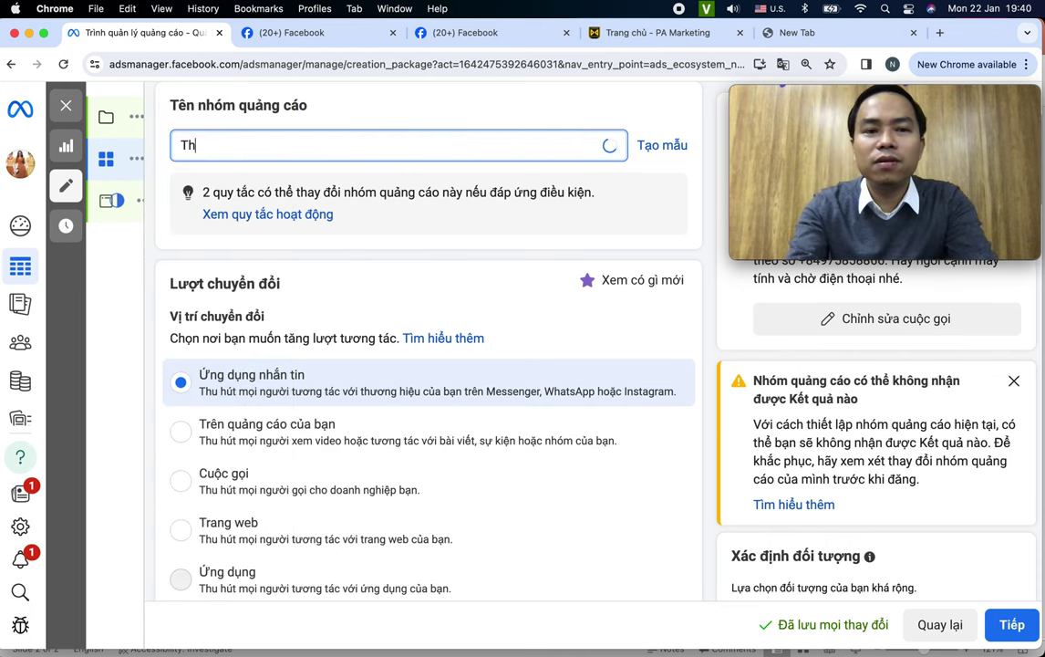
type("ời trang PA")
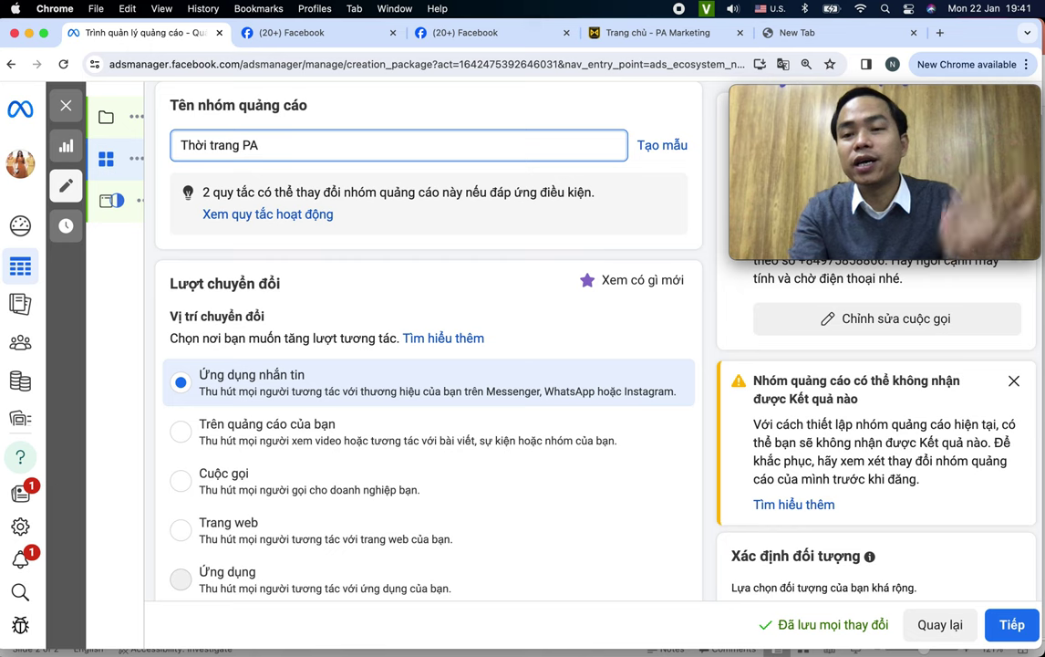
scroll(472, 243, "down", 3)
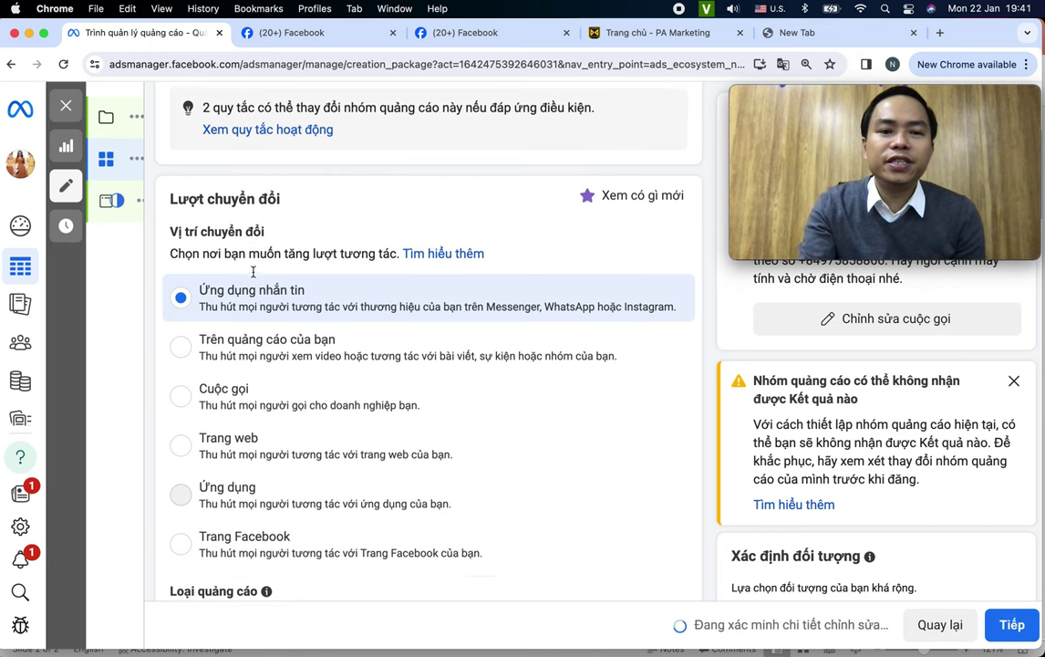
left_click_drag(147, 177, 295, 198)
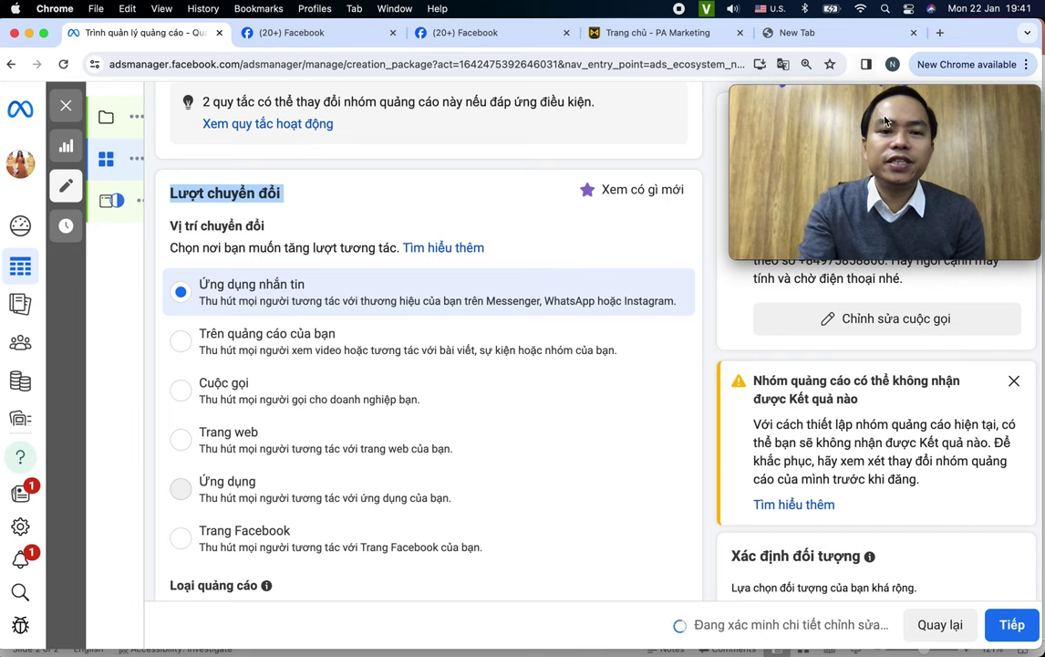
Switch to QuickTime Player, replace the camera window with a new movie recording window, and shrink it to a small preview clear of the form
left_click(832, 132)
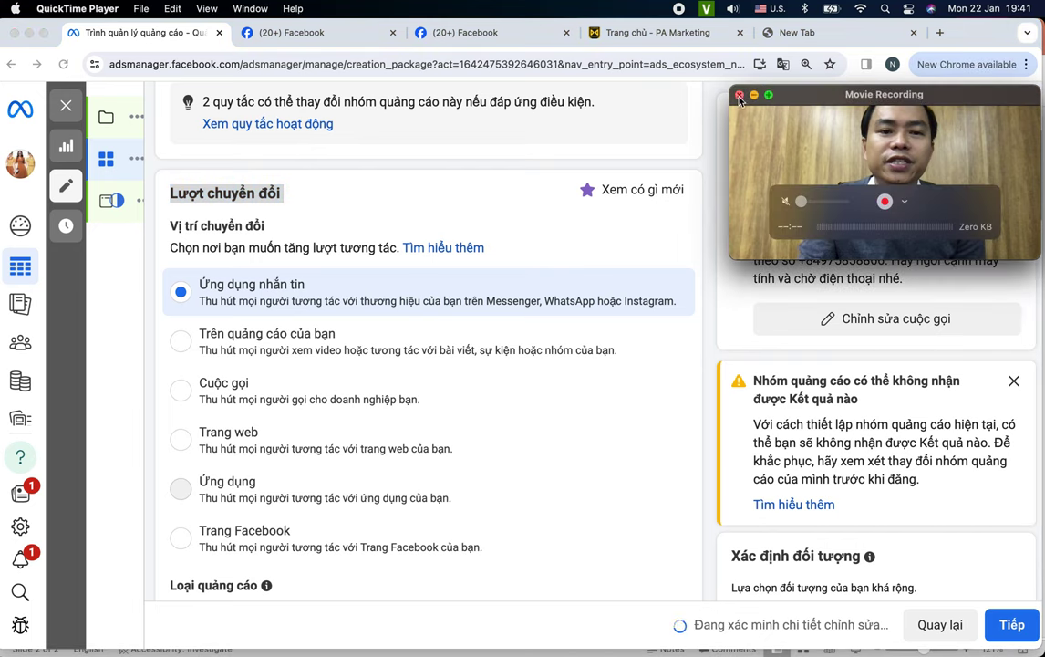
left_click(739, 96)
left_click(143, 10)
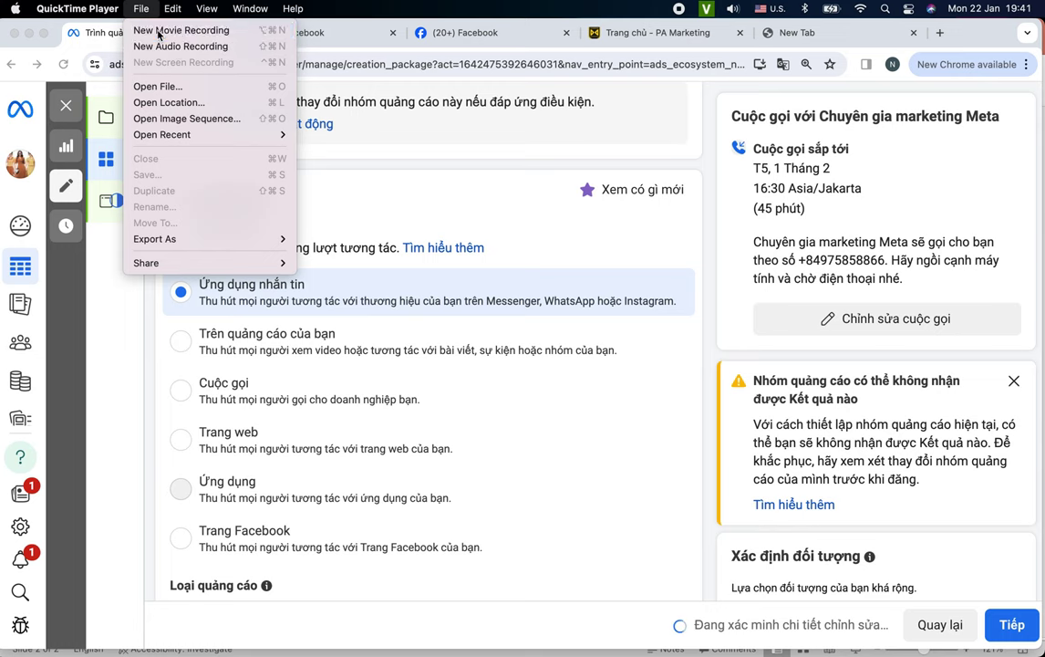
left_click(173, 30)
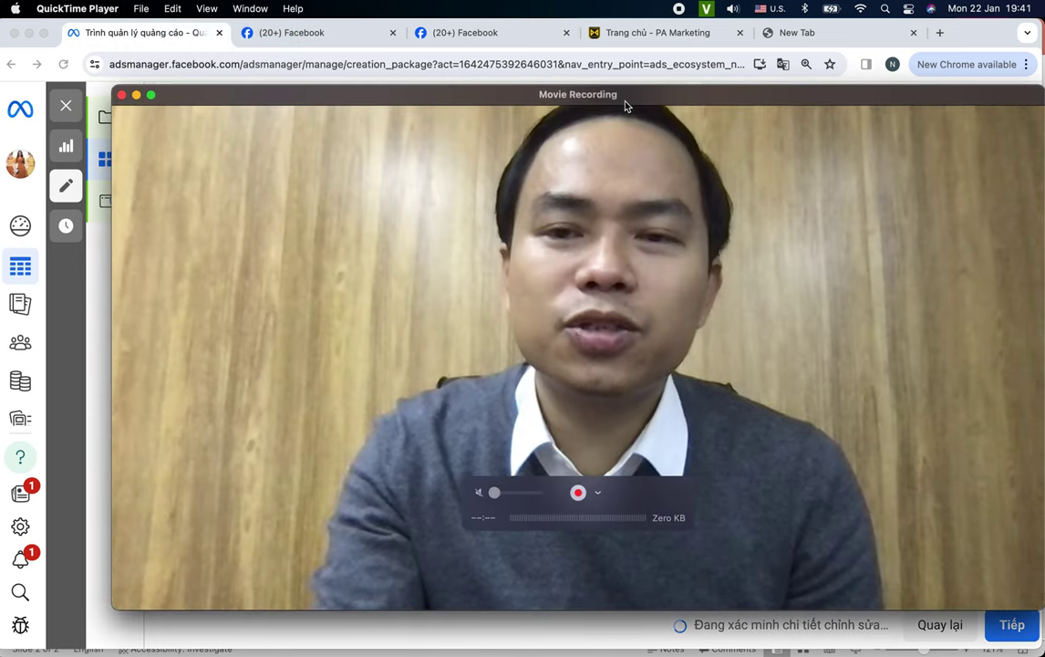
left_click_drag(115, 89, 735, 436)
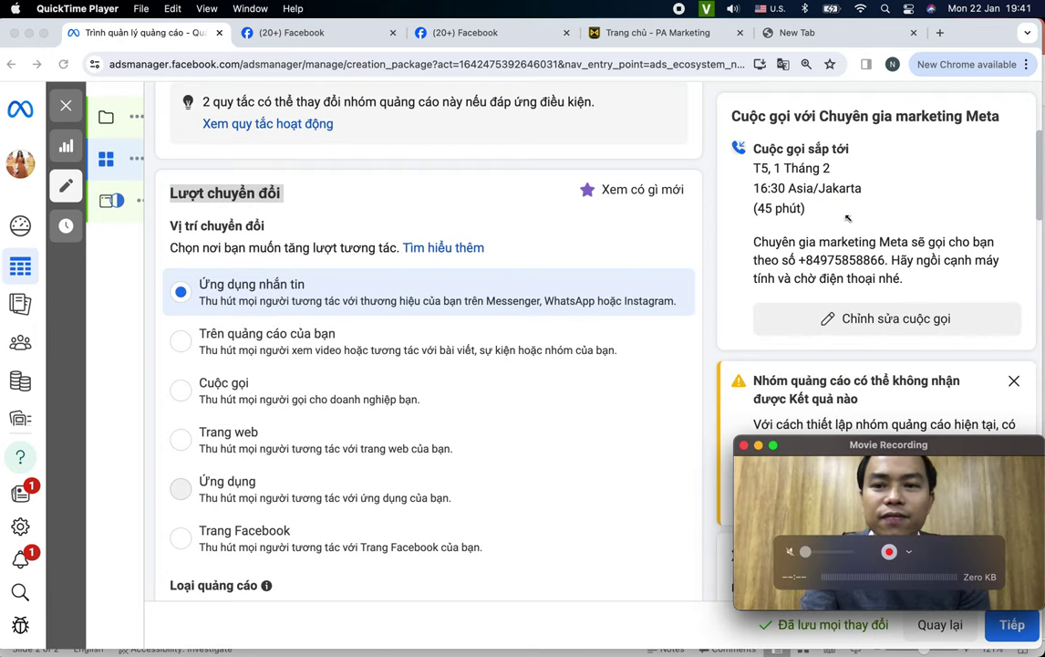
left_click_drag(977, 442, 933, 103)
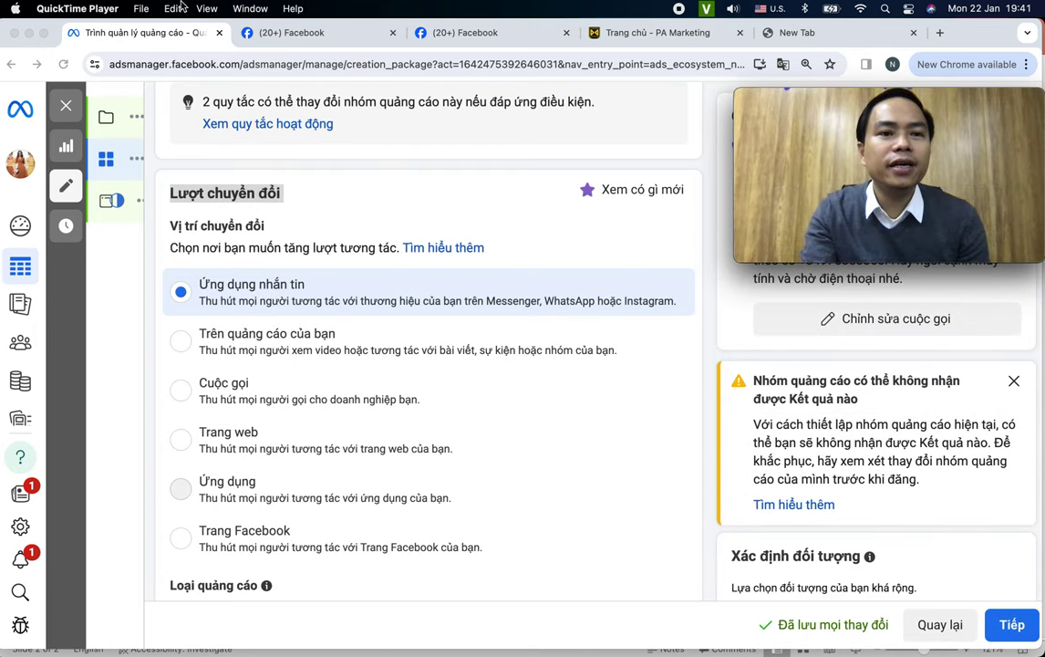
Set the movie recording window to float on top, and switch back to Ads Manager in Chrome
left_click(141, 8)
mouse_move(199, 7)
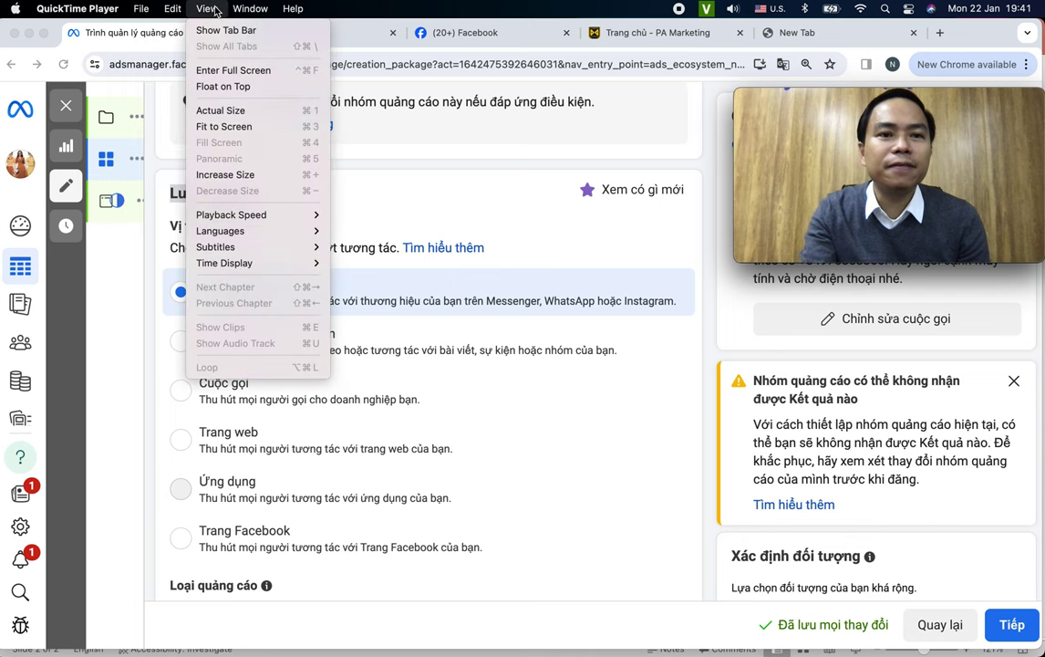
left_click(219, 85)
left_click(118, 274)
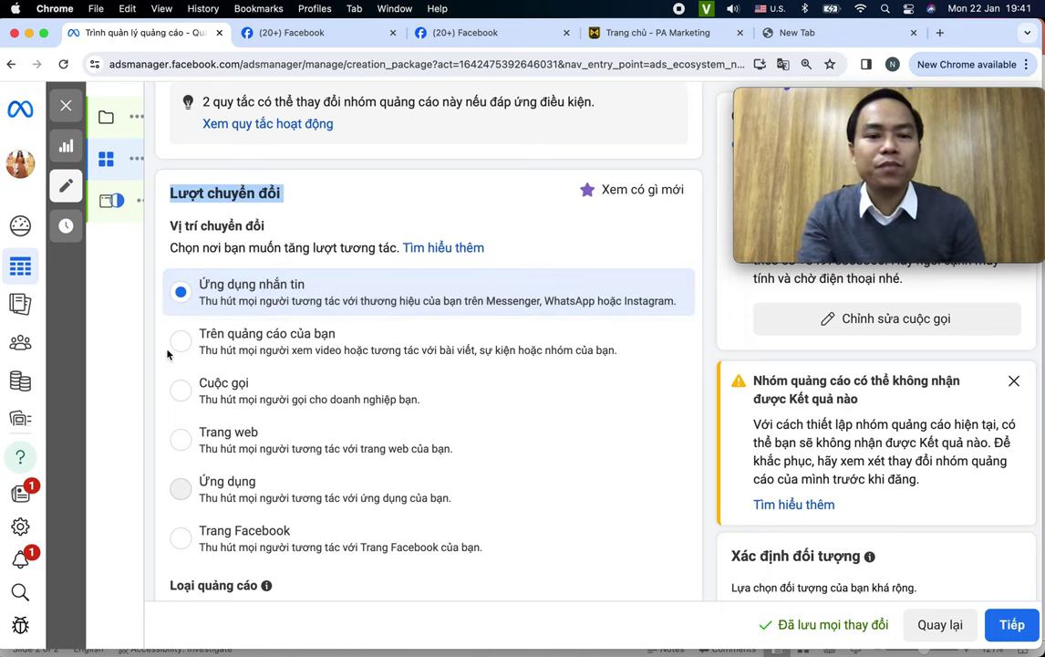
Review the ad types offered under Loại quảng cáo, picking Nhấp để nhắn tin
scroll(283, 338, "down", 1)
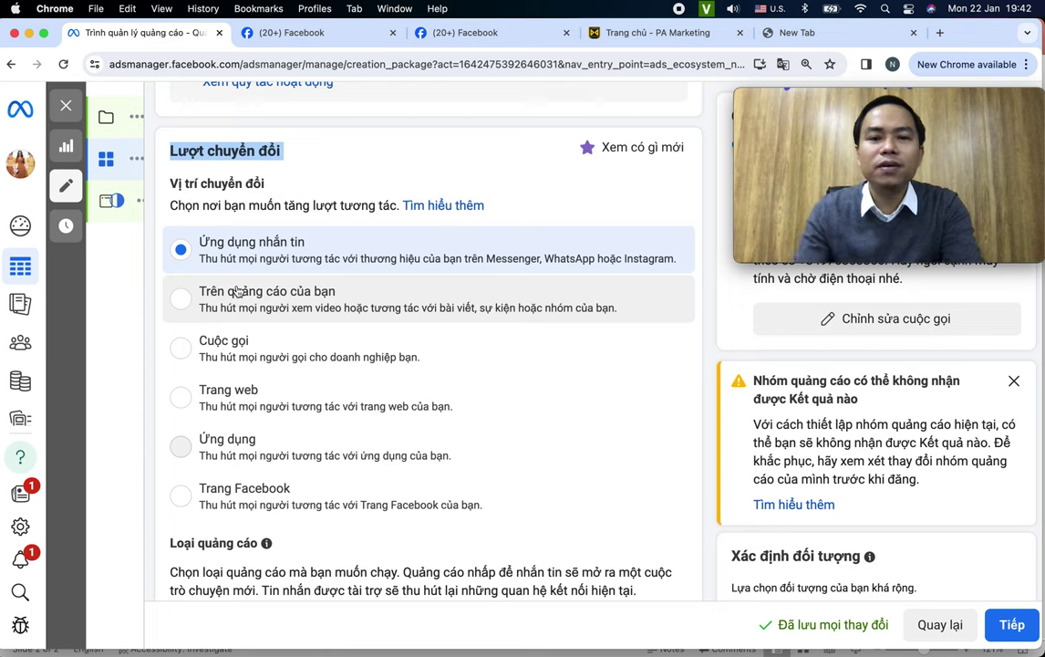
scroll(533, 406, "down", 5)
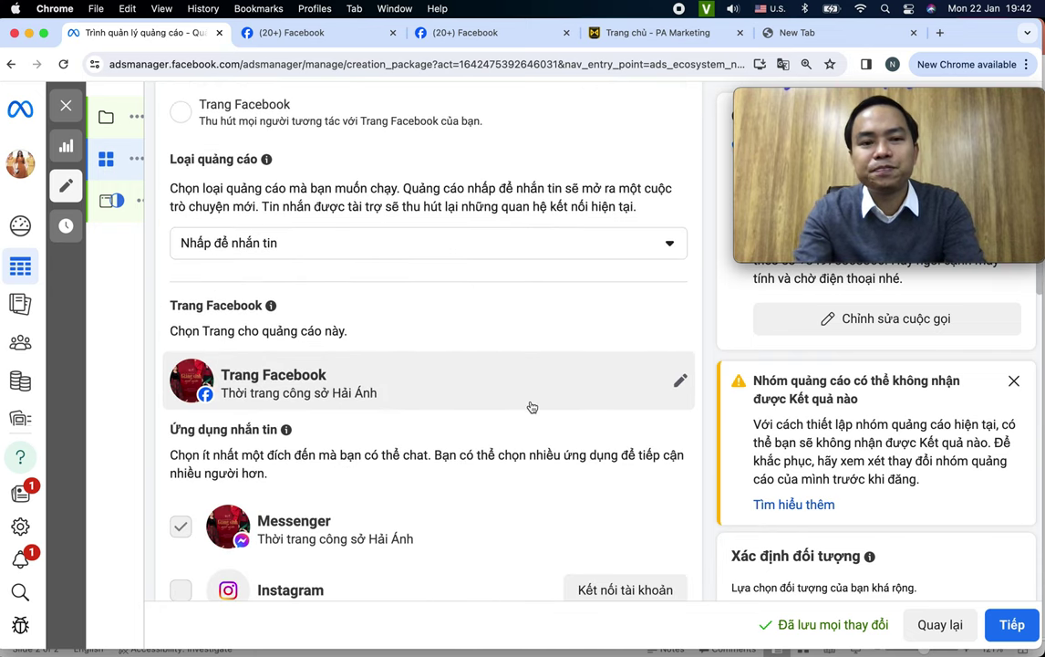
left_click(544, 241)
left_click(297, 290)
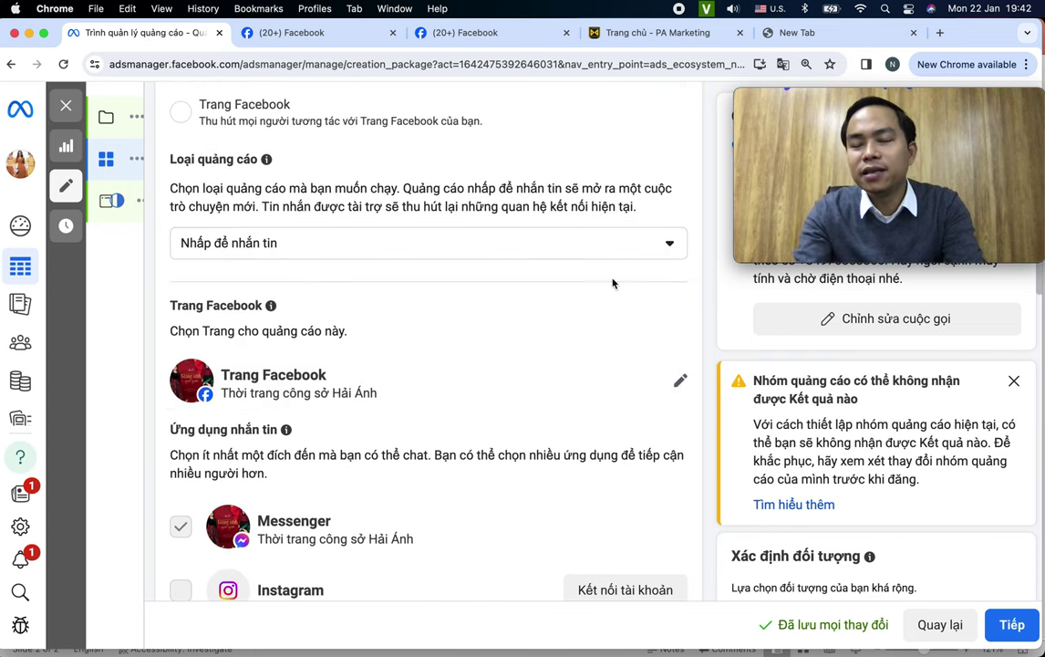
left_click(592, 242)
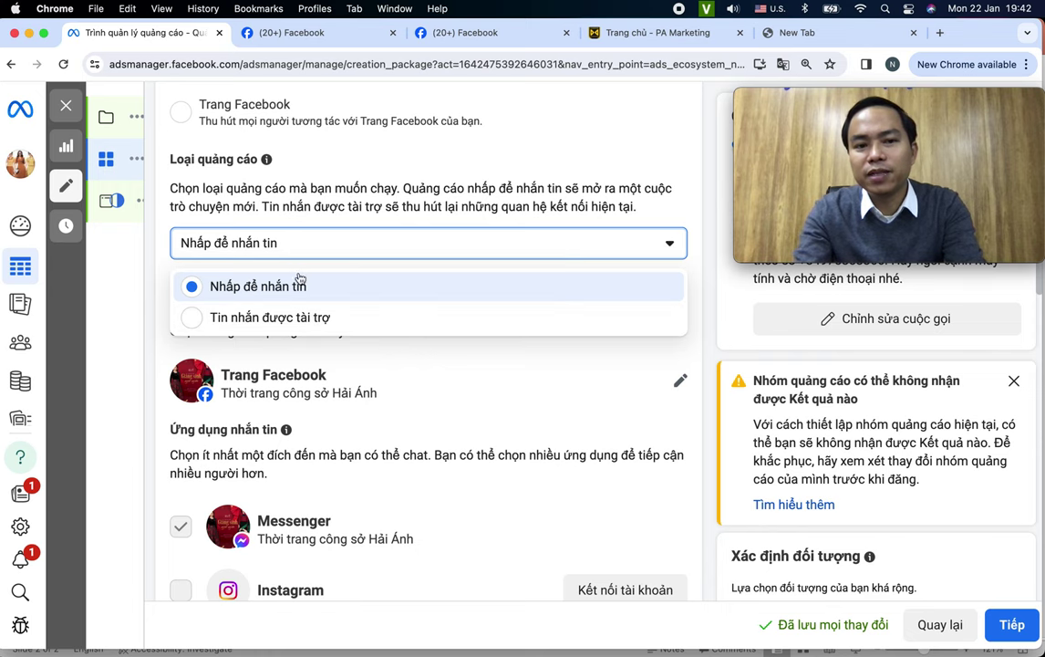
Review the Facebook Pages available for the ad under Trang Facebook without choosing a different one
left_click(538, 394)
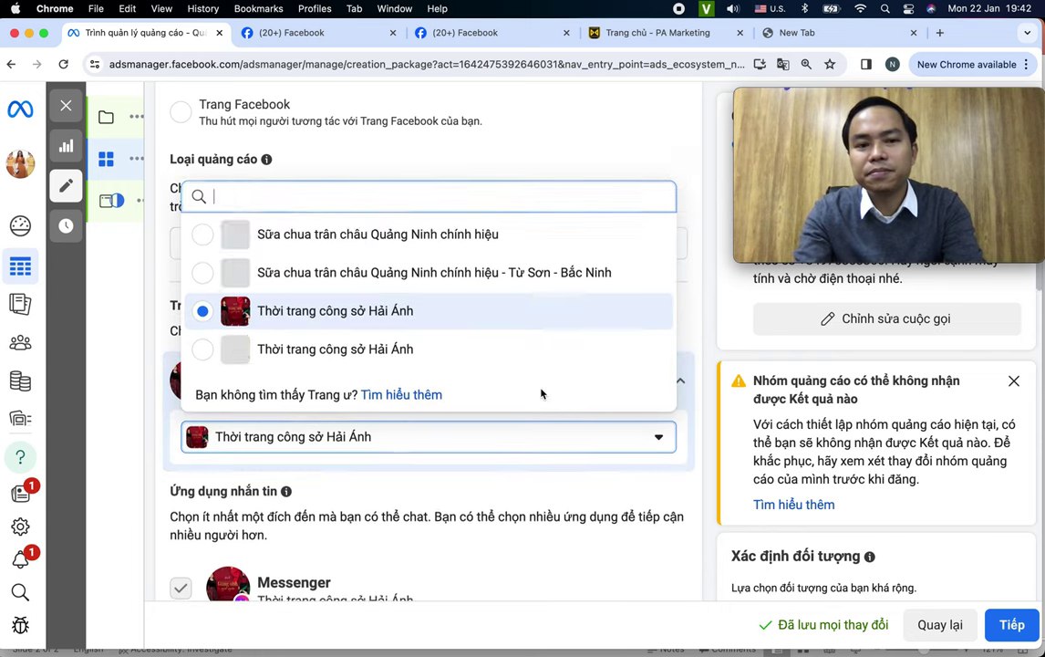
left_click(623, 439)
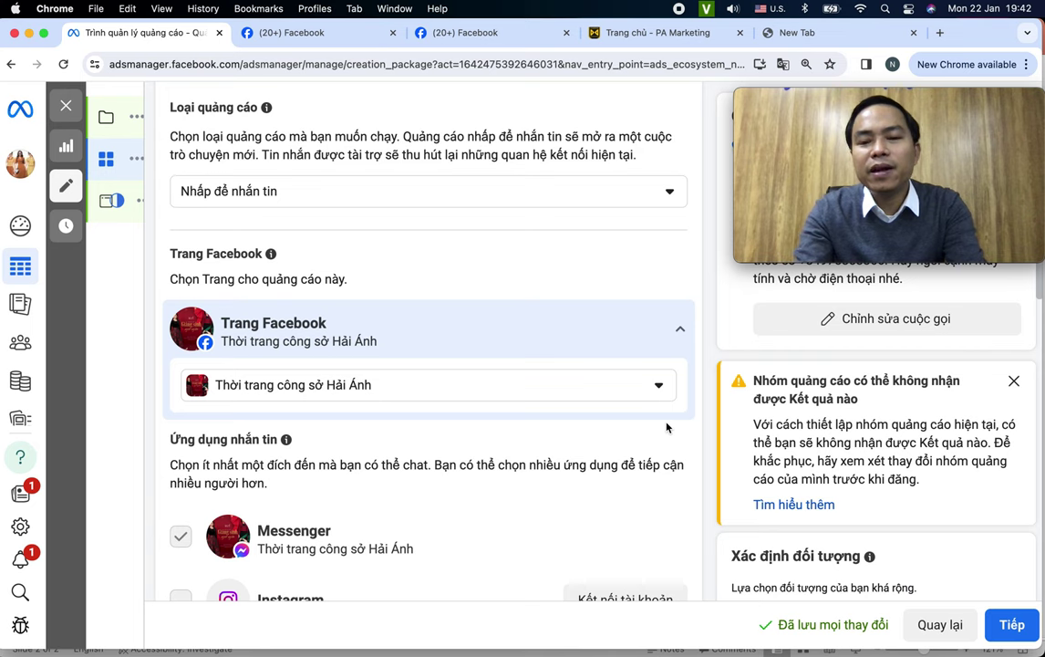
scroll(673, 418, "down", 1)
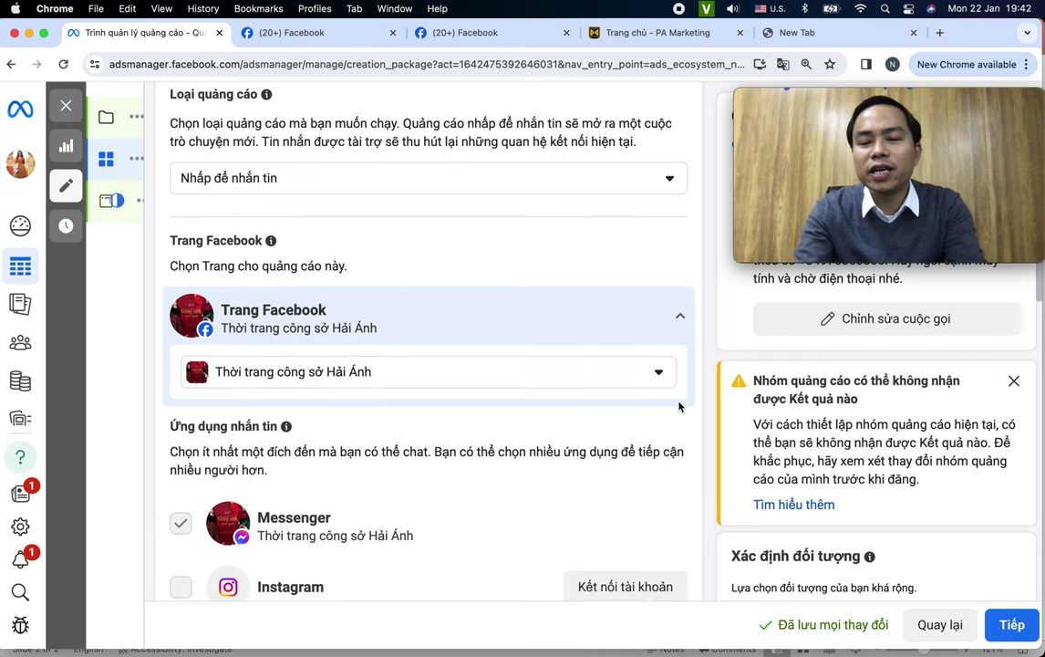
left_click(681, 316)
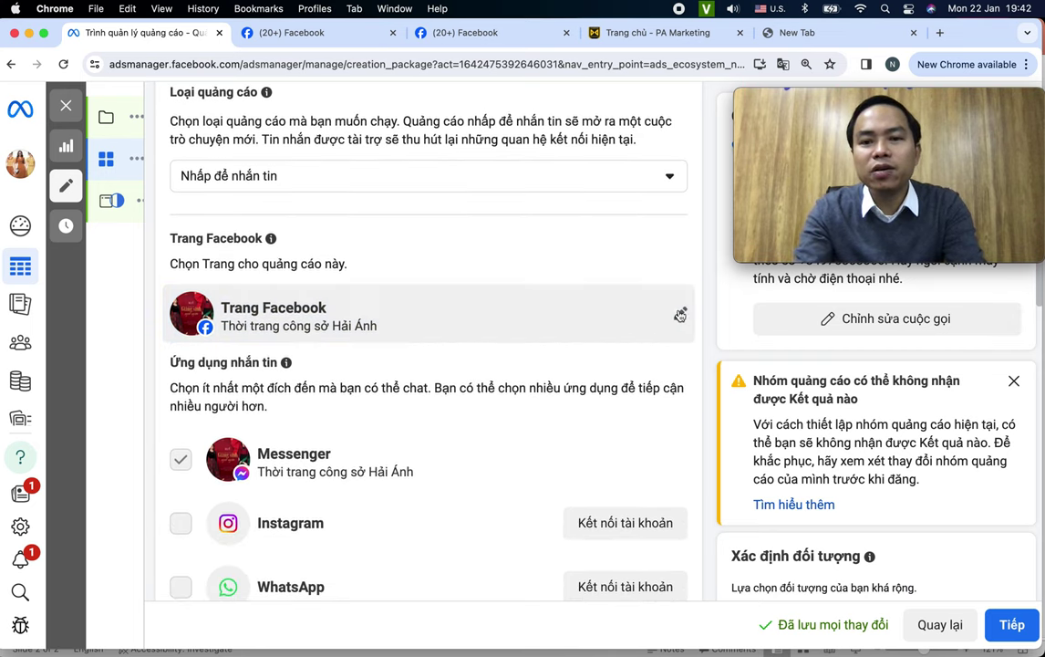
left_click(681, 314)
scroll(591, 338, "up", 3)
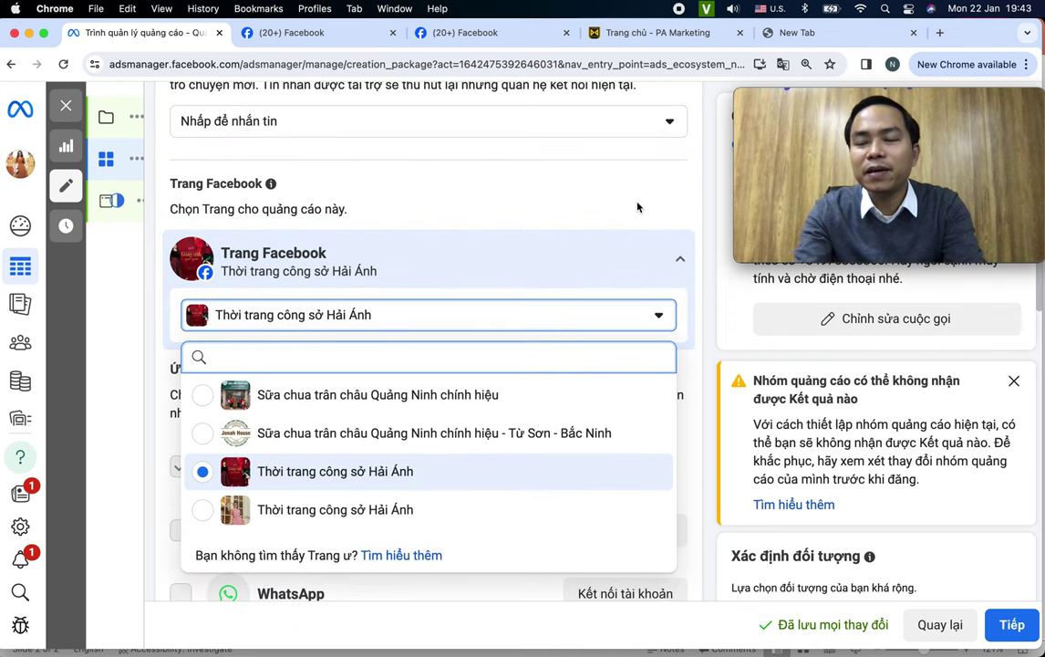
left_click(638, 208)
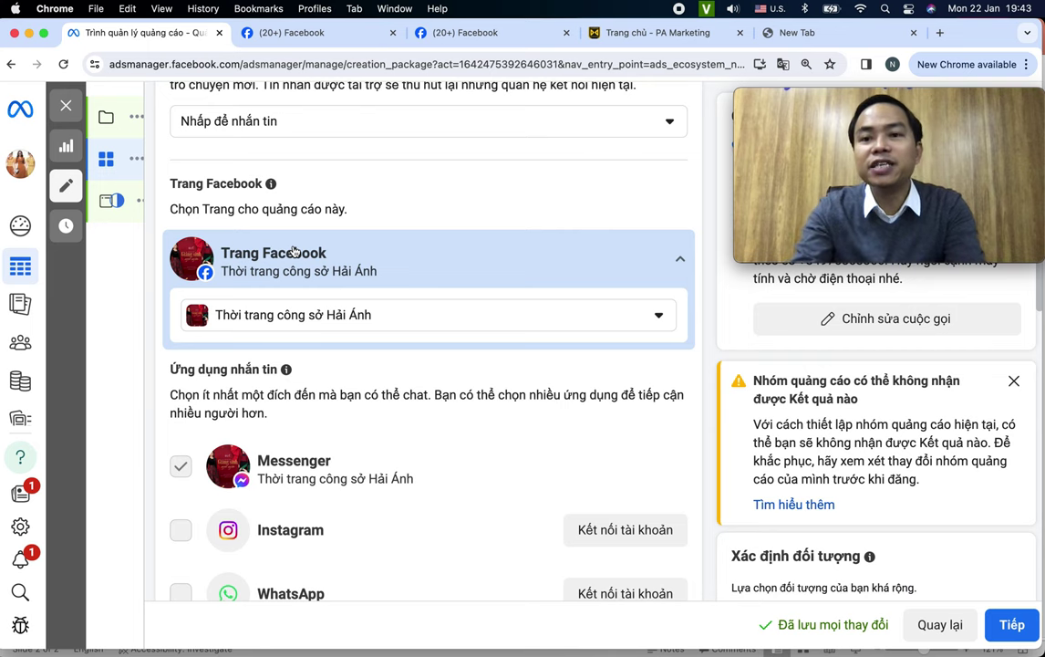
Highlight the Ứng dụng nhắn tin heading and examine the Messenger, Instagram and WhatsApp destinations
scroll(293, 252, "down", 5)
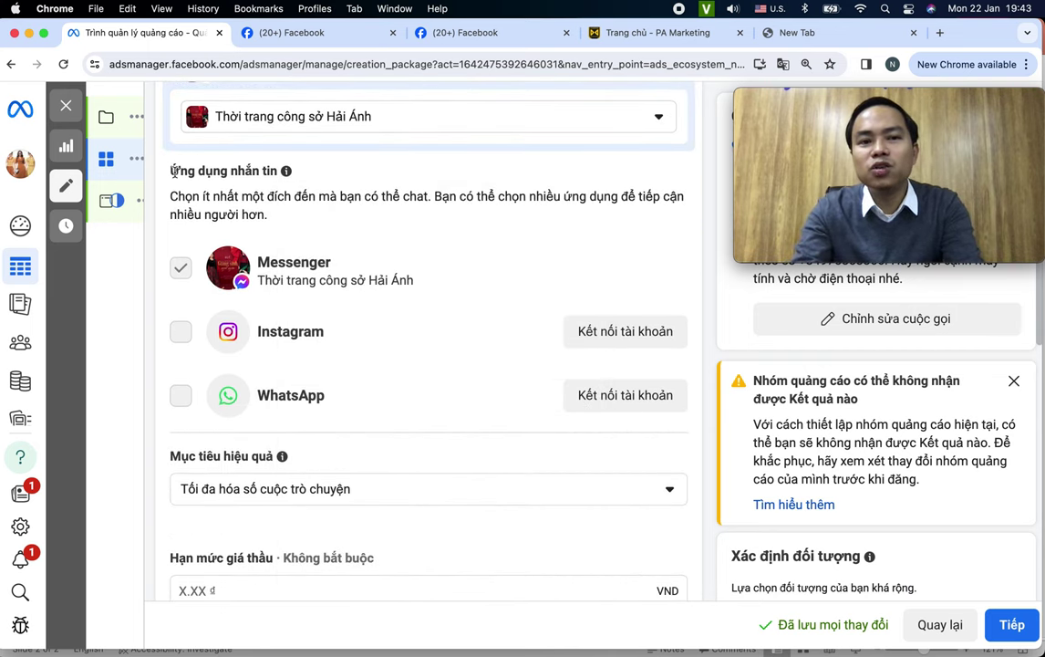
left_click_drag(155, 154, 277, 171)
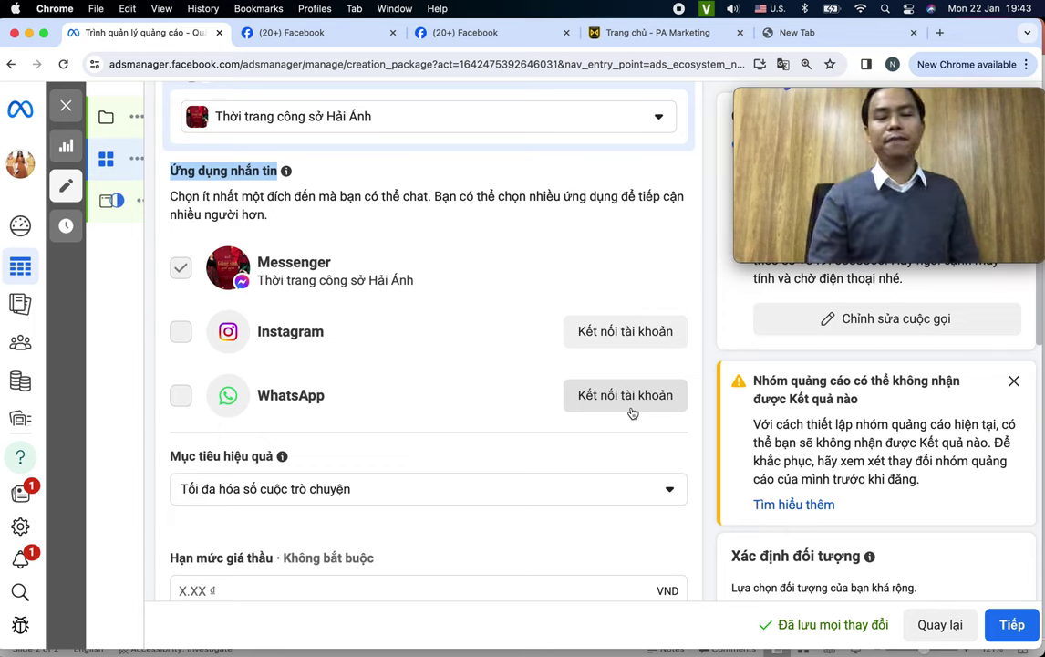
scroll(525, 420, "down", 5)
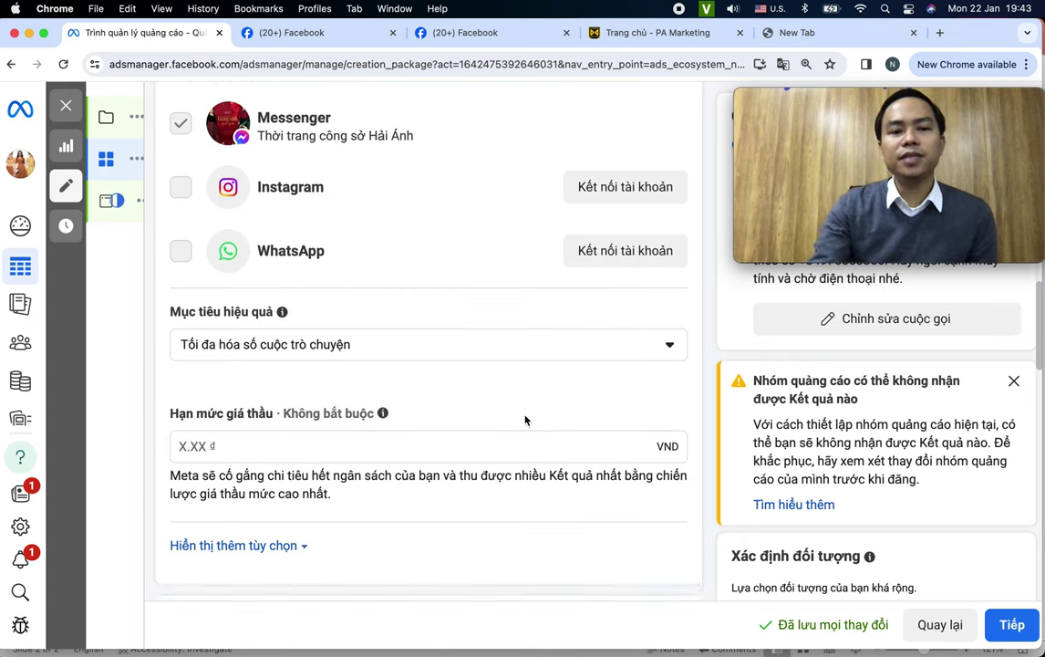
Highlight the Mục tiêu hiệu quả heading, review its options including Mục tiêu khác, and pick Tối đa hóa số cuộc trò chuyện
left_click_drag(169, 221, 267, 230)
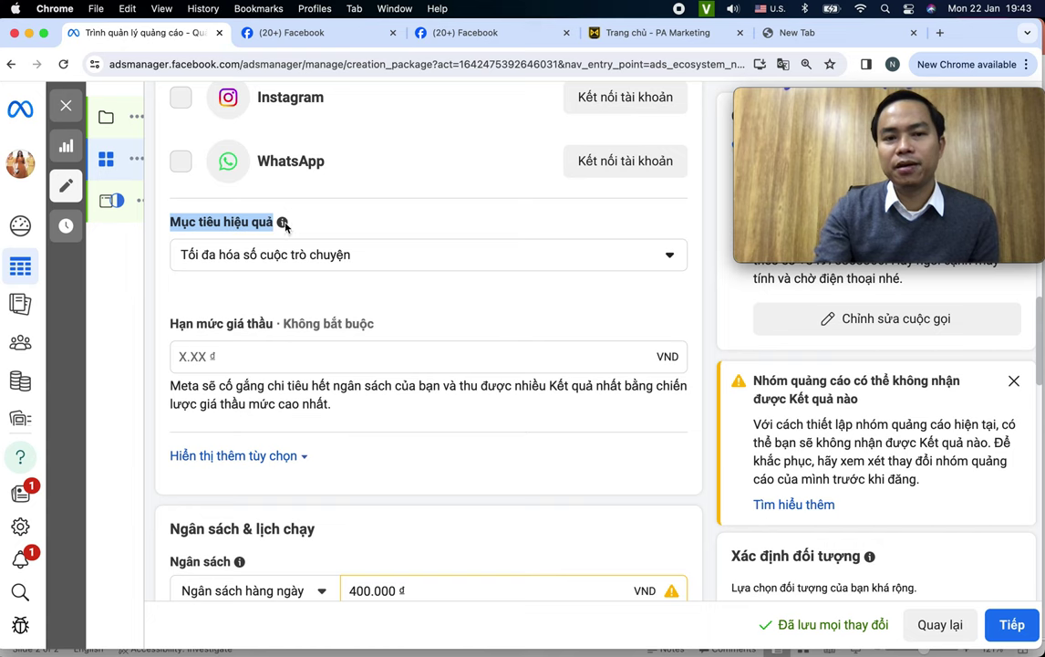
mouse_move(284, 225)
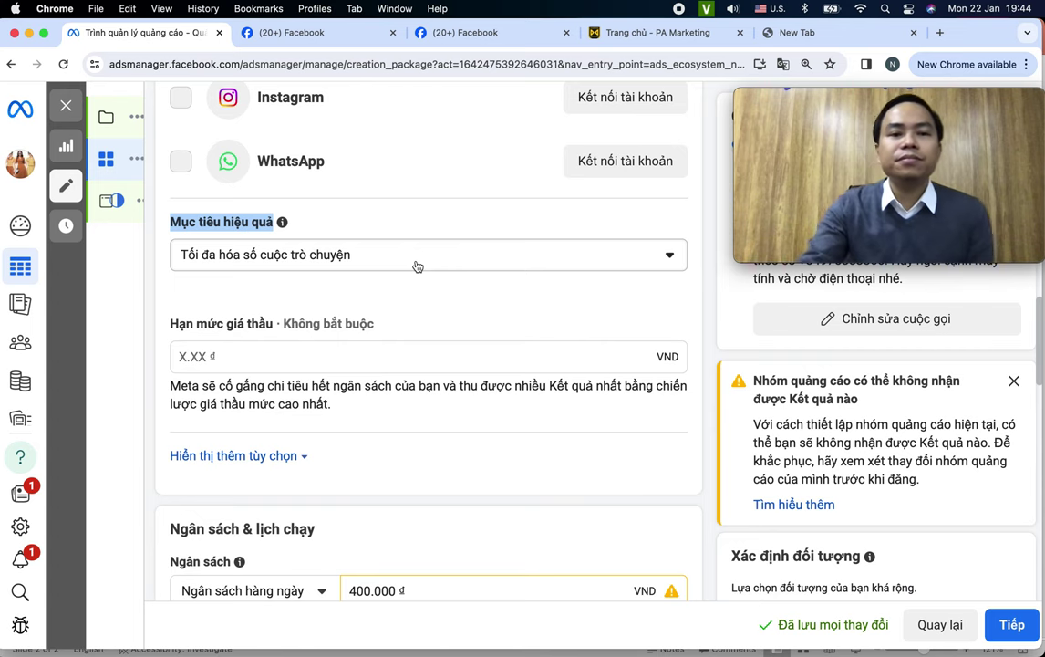
scroll(417, 267, "down", 2)
left_click(316, 161)
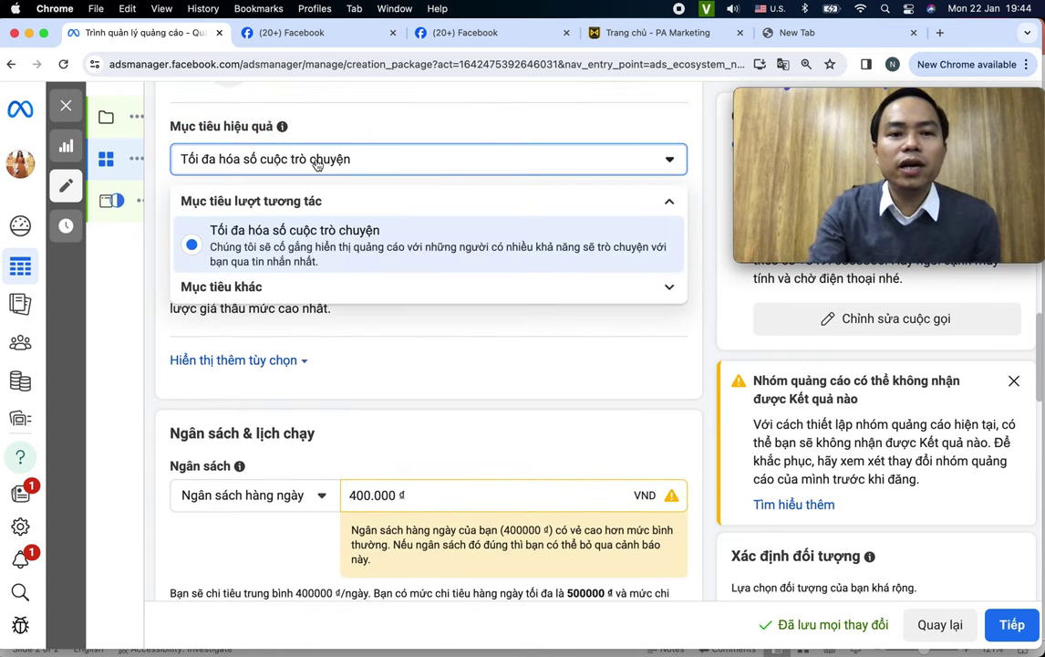
left_click(352, 287)
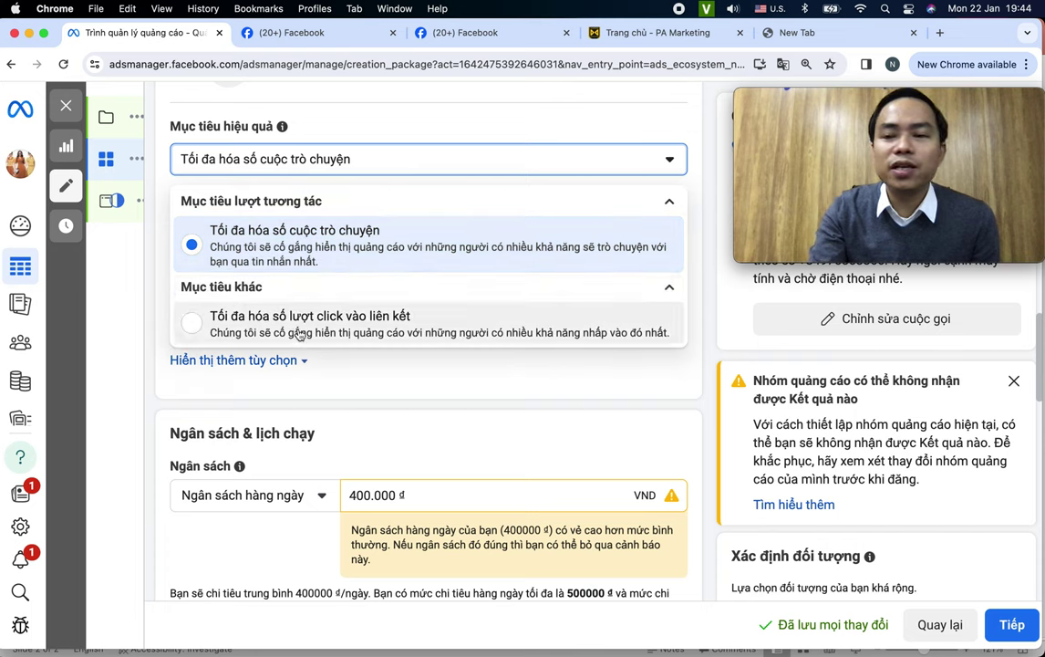
left_click(403, 255)
scroll(437, 311, "up", 1)
Examine the optional Hạn mức giá thầu field, and show the additional options for charging time and delivery type
scroll(437, 311, "down", 3)
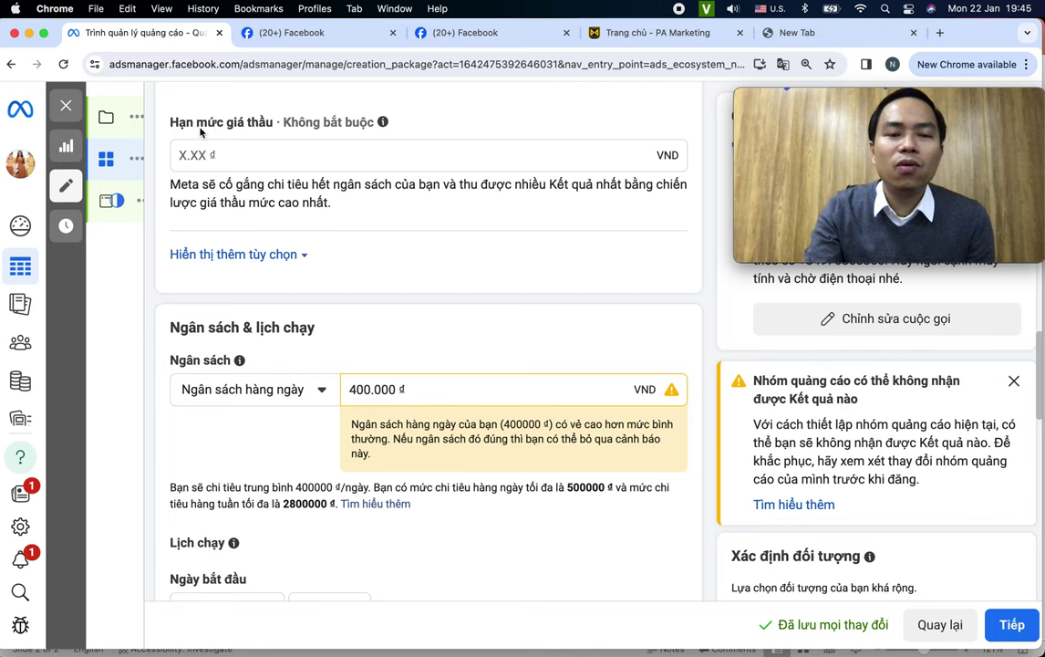
left_click(253, 153)
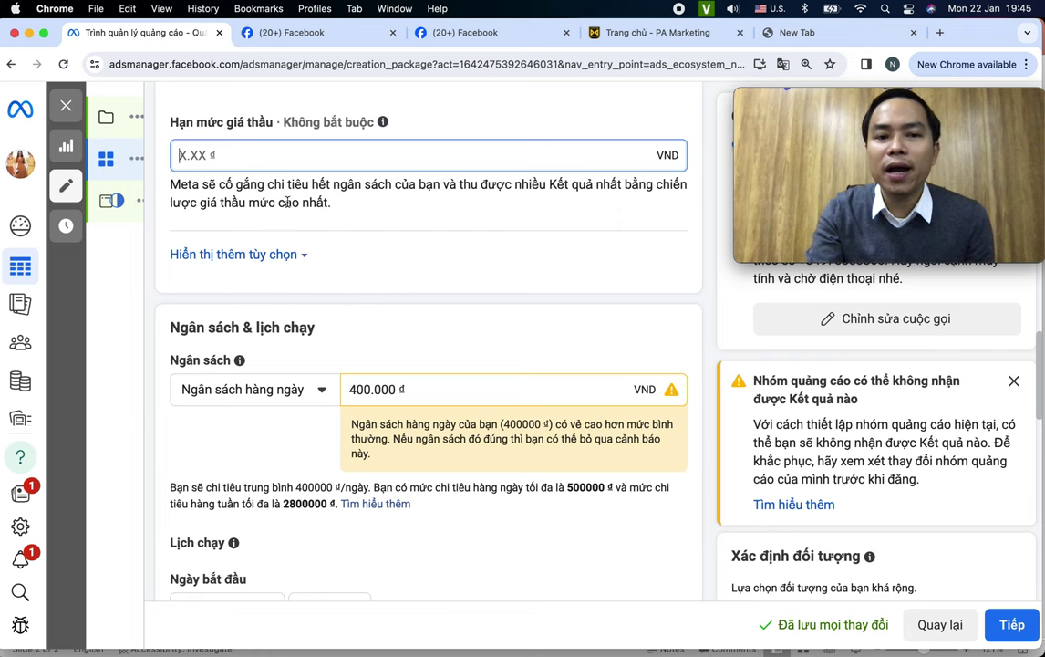
left_click(246, 257)
scroll(325, 272, "down", 2)
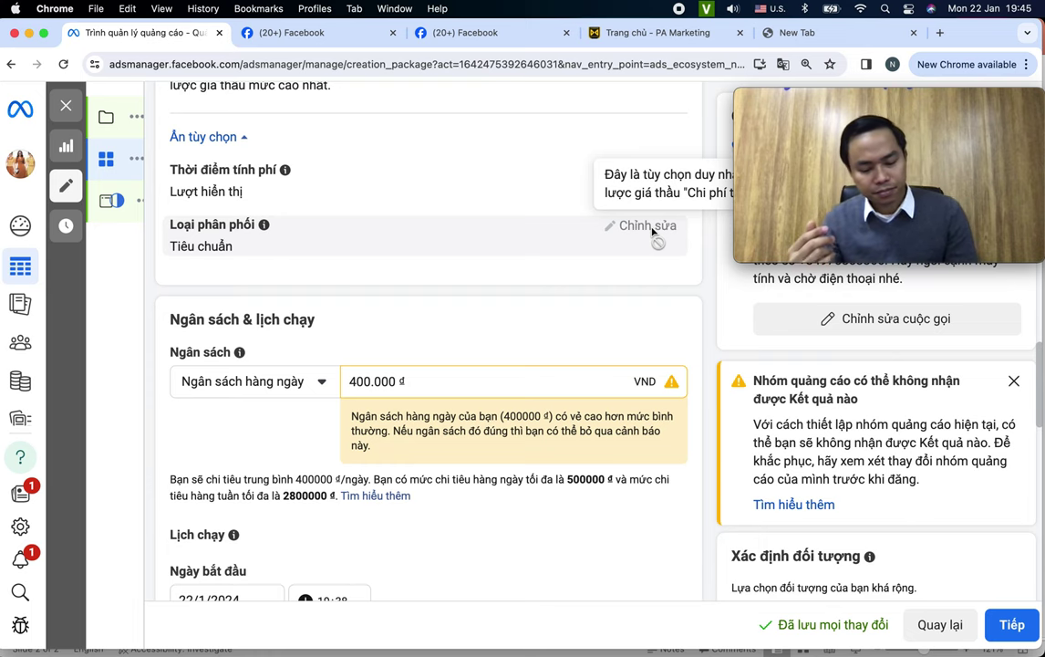
Highlight the Ngân sách & lịch chạy heading to examine the ad set's budget and schedule section
scroll(650, 233, "down", 2)
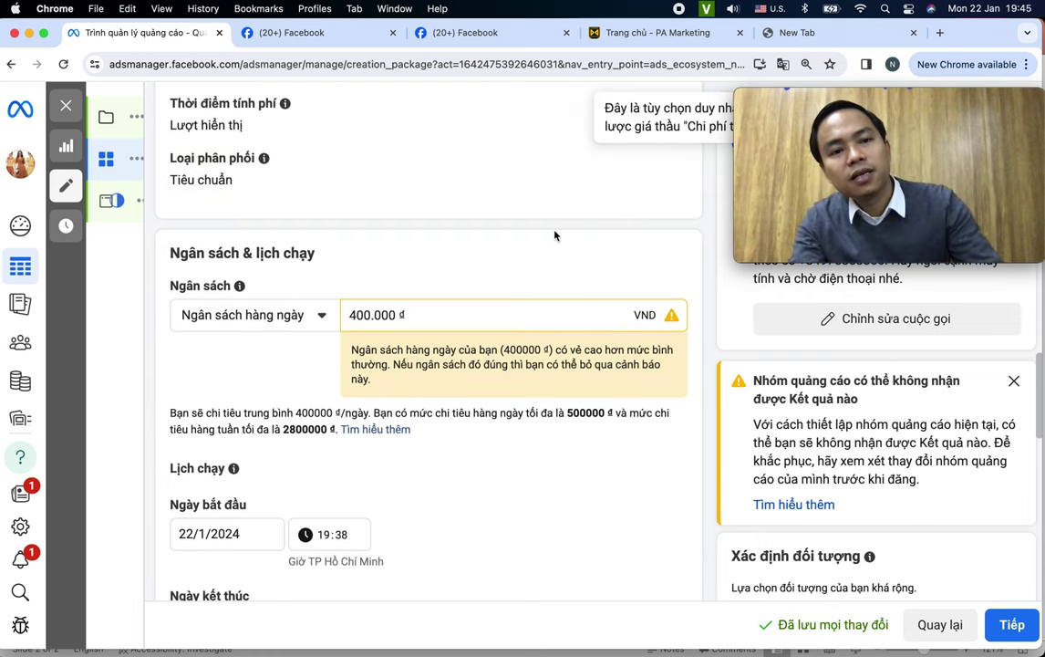
scroll(553, 236, "down", 2)
left_click_drag(172, 191, 333, 180)
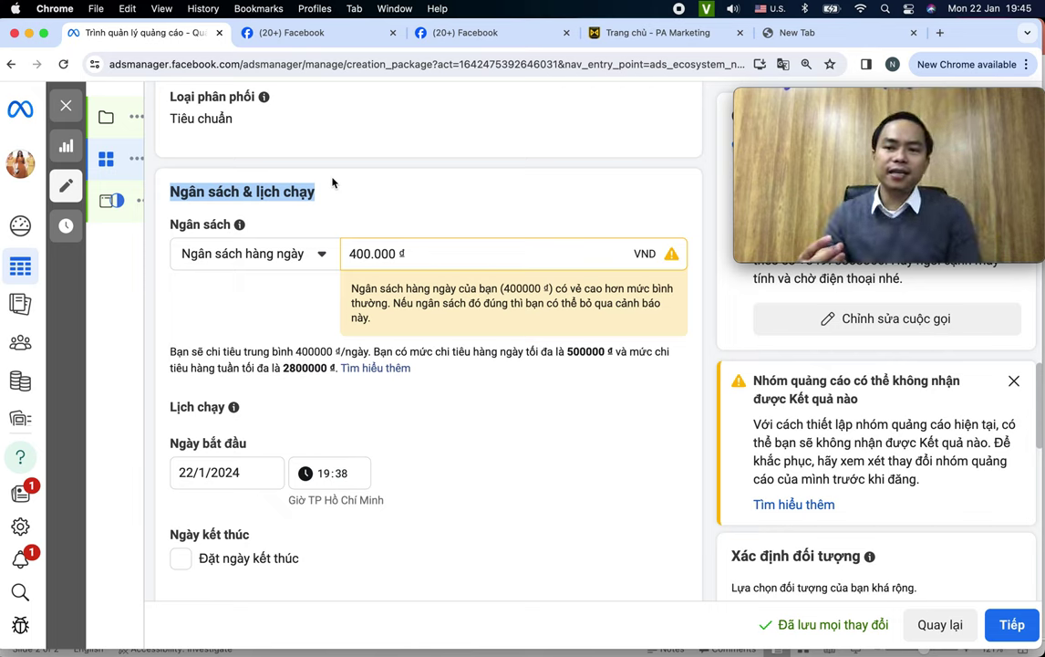
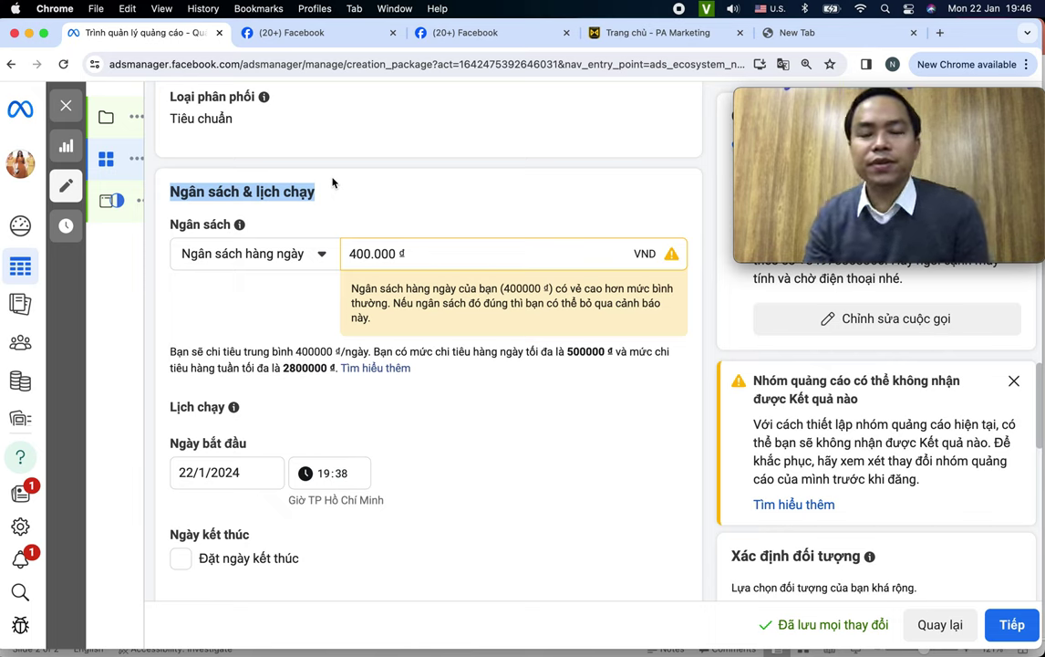
Try a daily budget of 100.000 ₫ for the ad set, and set it to 200.000 ₫ instead
left_click_drag(427, 256, 345, 258)
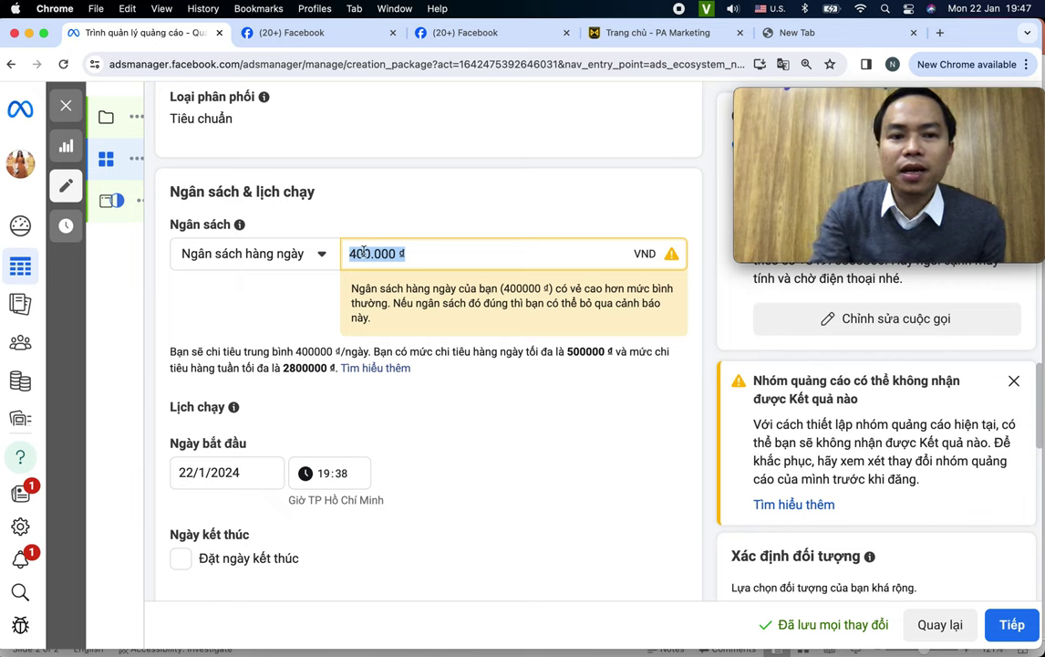
left_click(363, 254)
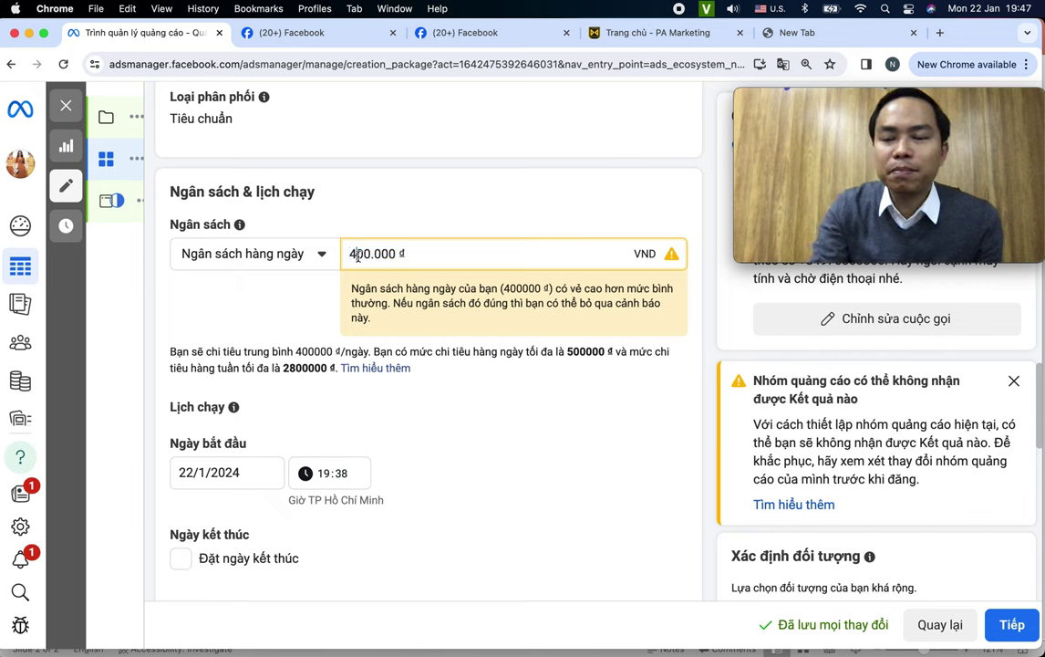
key("BackSpace")
type("1")
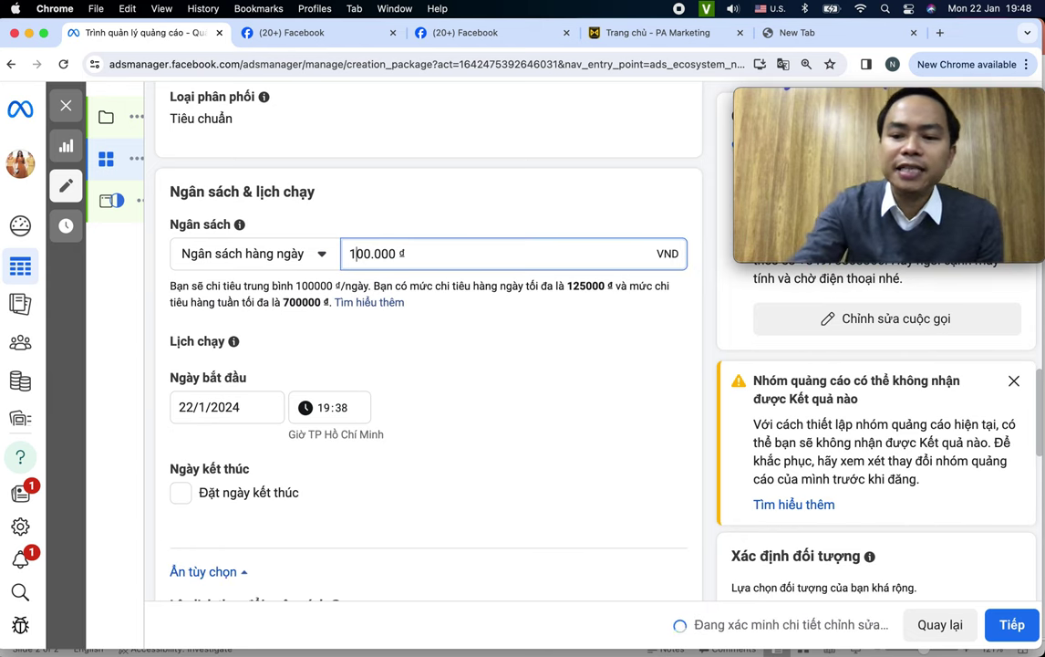
key("BackSpace")
type("2")
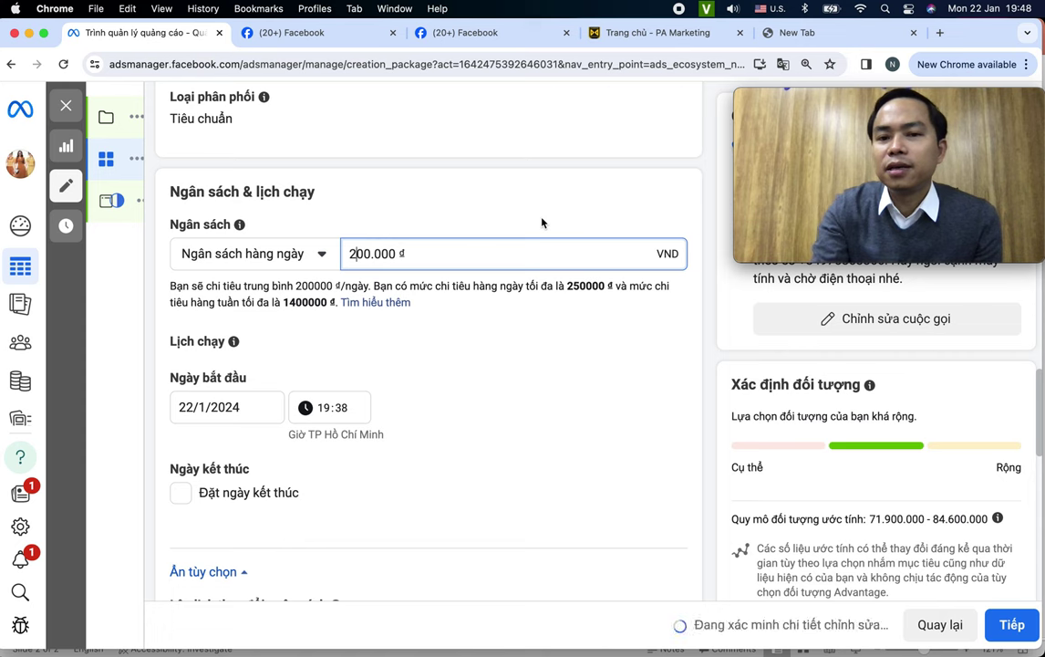
left_click(541, 222)
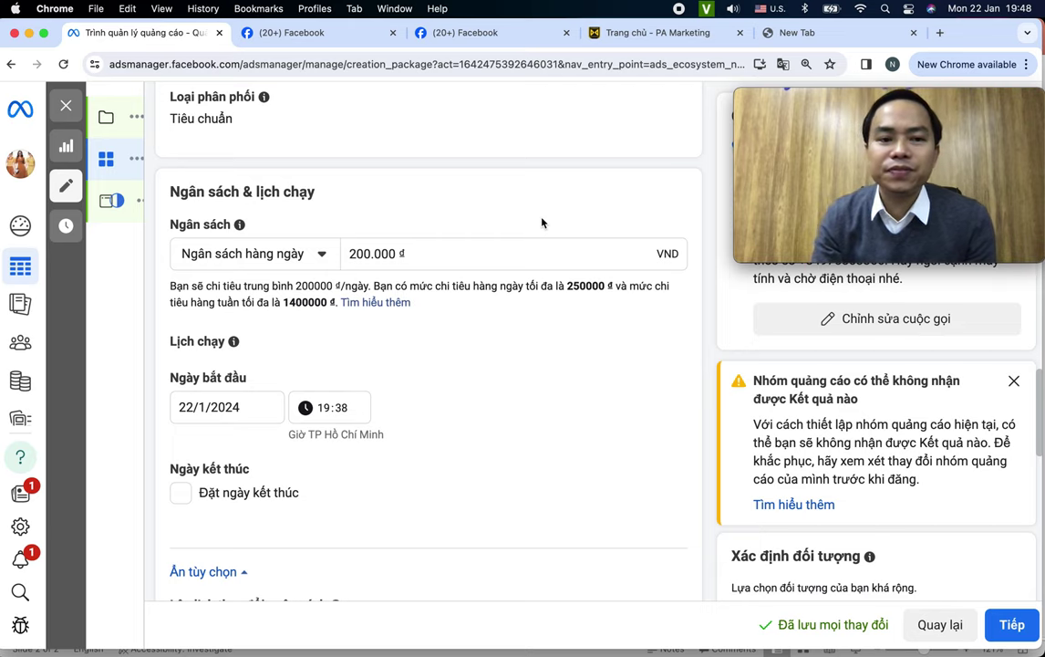
Review the budget type options, Ngân sách hàng ngày and Ngân sách trọn đời, keeping the daily budget
scroll(538, 223, "down", 2)
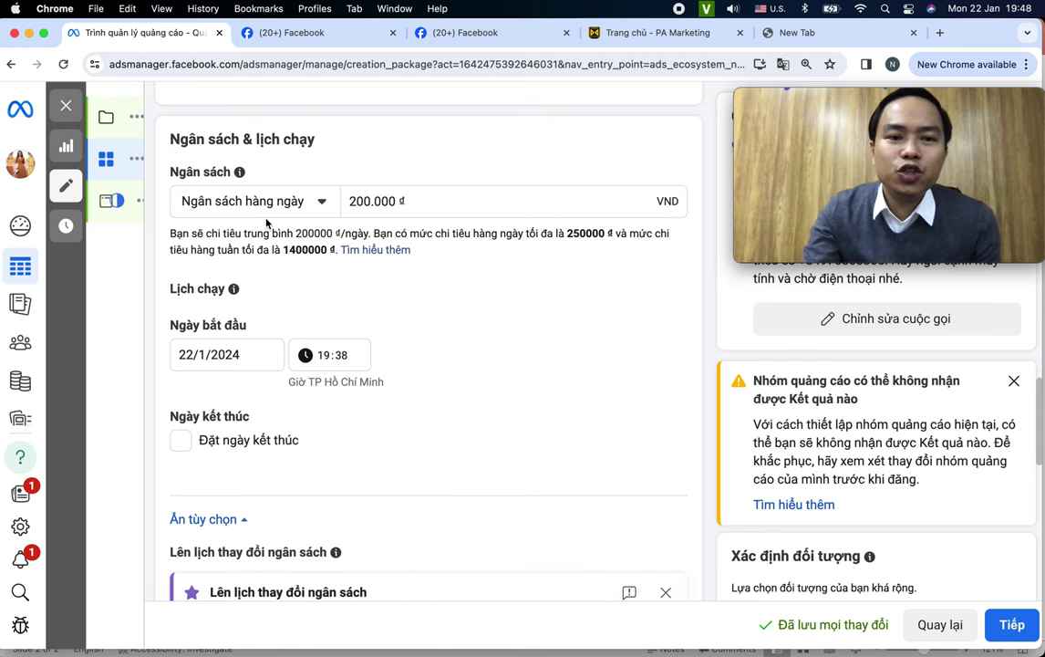
left_click(243, 202)
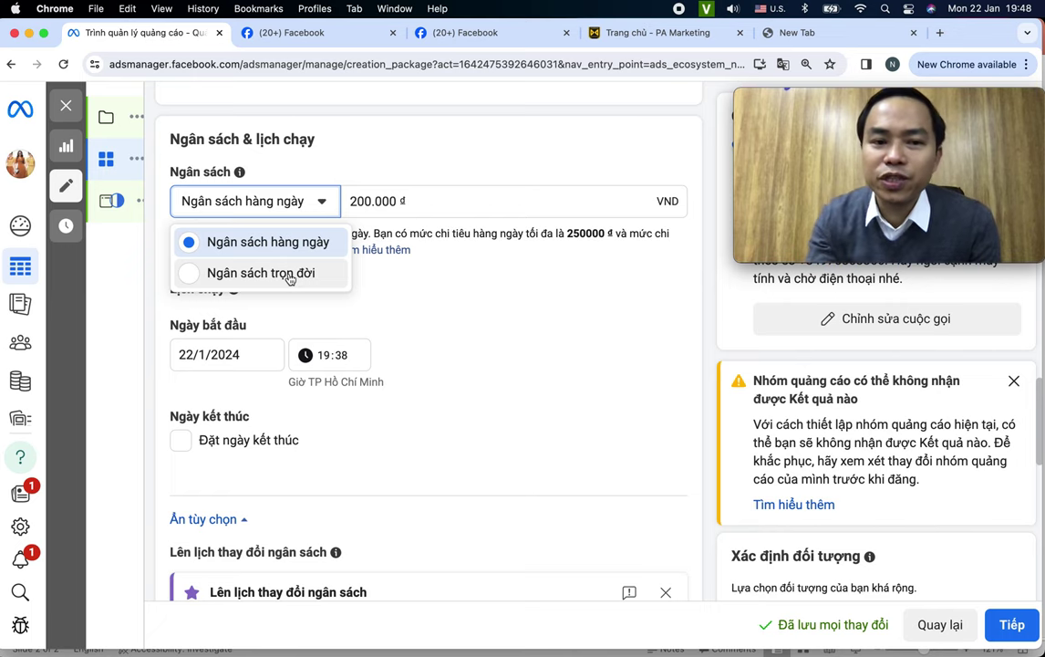
left_click(528, 359)
scroll(526, 362, "down", 2)
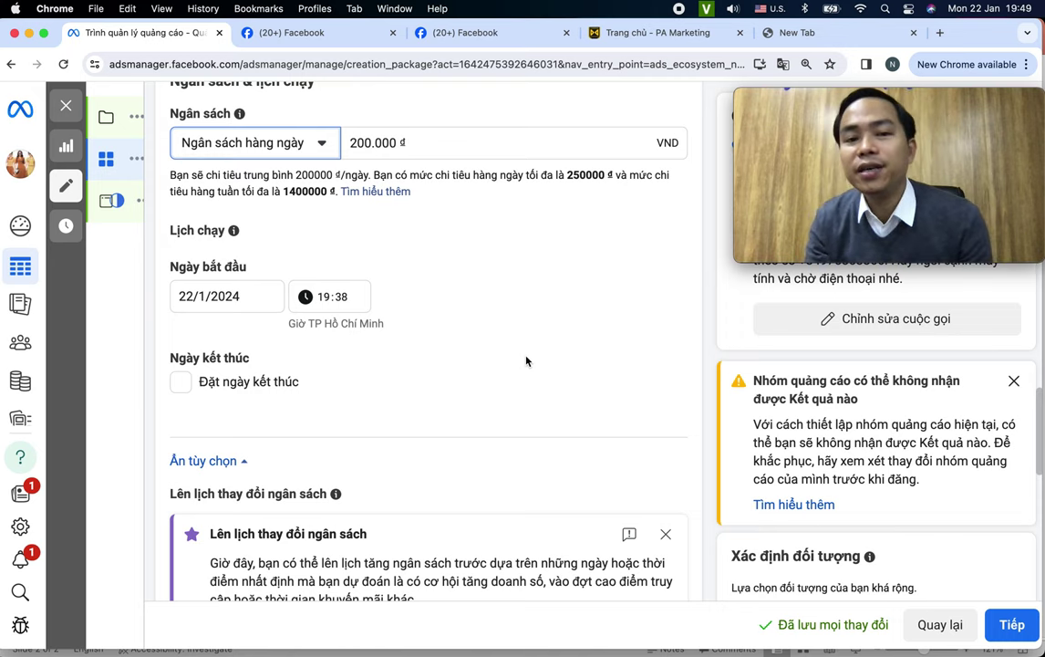
Highlight the Ngày bắt đầu heading and examine the start date calendar without picking another date
scroll(526, 362, "down", 2)
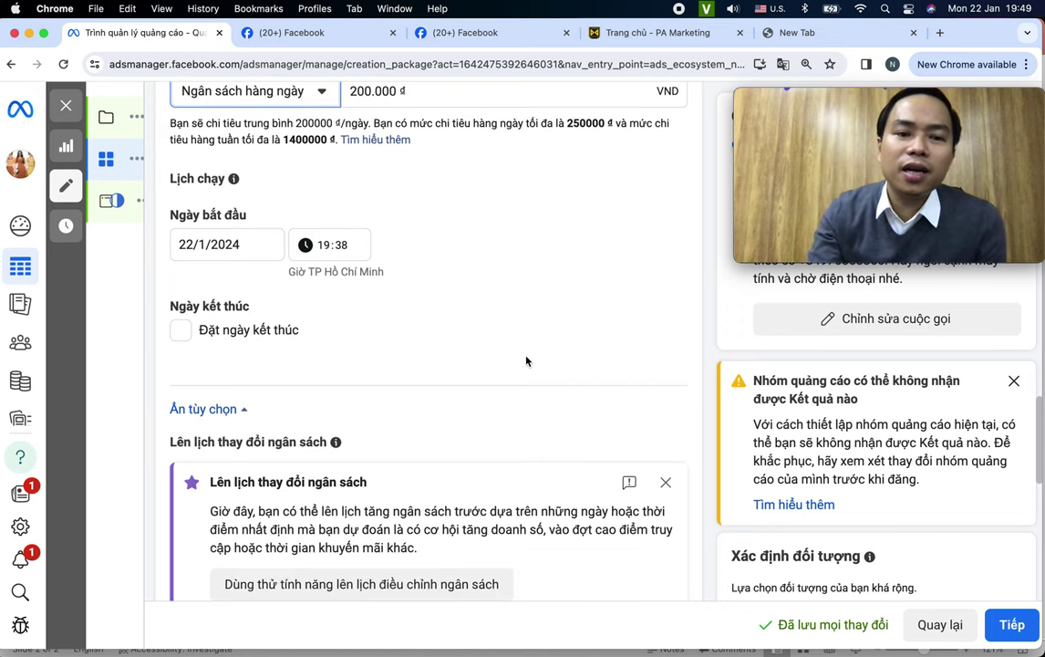
left_click_drag(169, 215, 226, 219)
left_click(180, 246)
left_click_drag(180, 245, 251, 247)
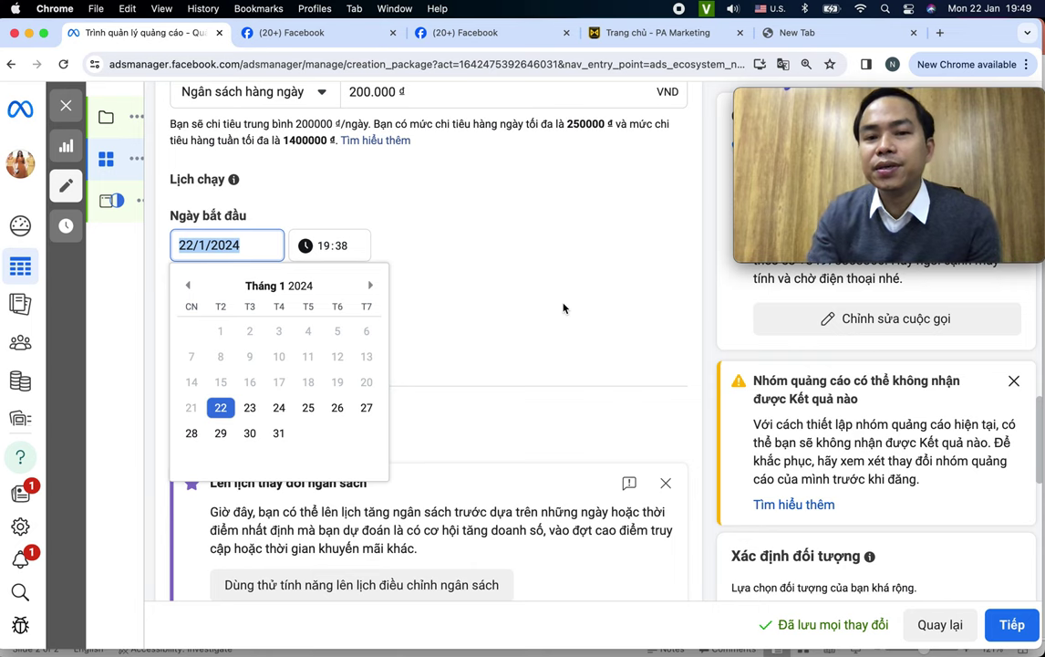
scroll(562, 308, "down", 2)
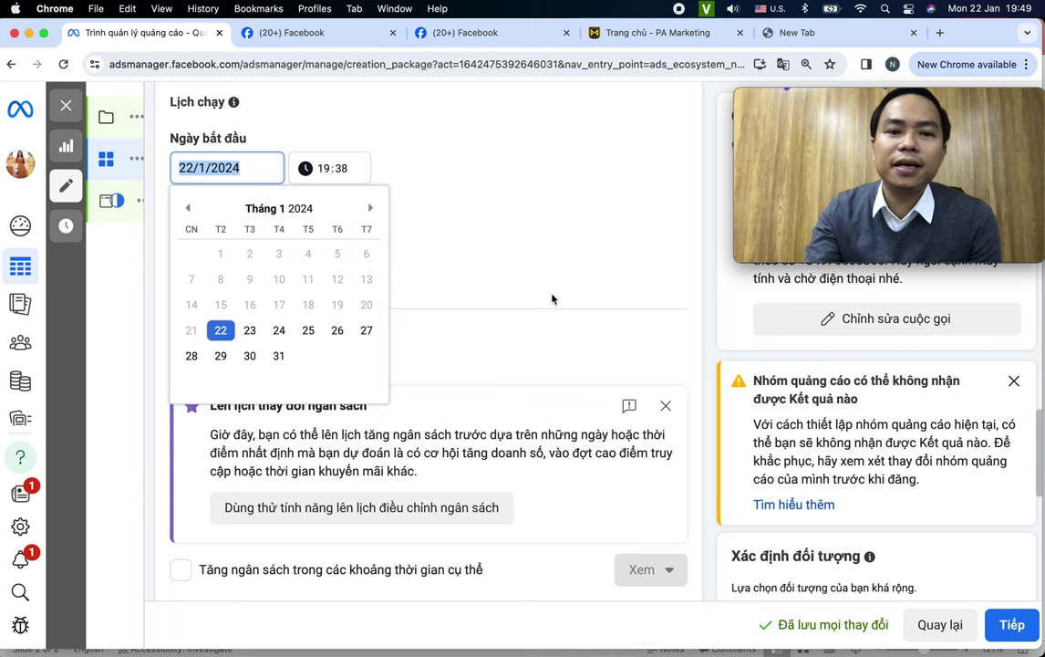
left_click(536, 290)
Enable Đặt ngày kết thúc for the ad set's schedule
scroll(536, 290, "down", 2)
scroll(330, 260, "up", 1)
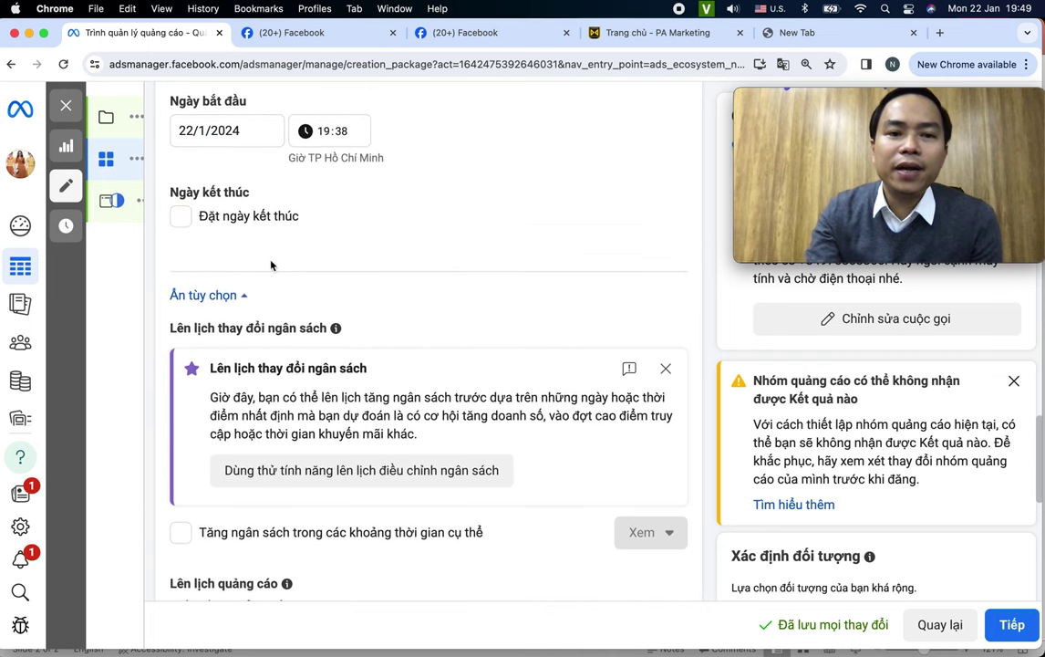
left_click(181, 219)
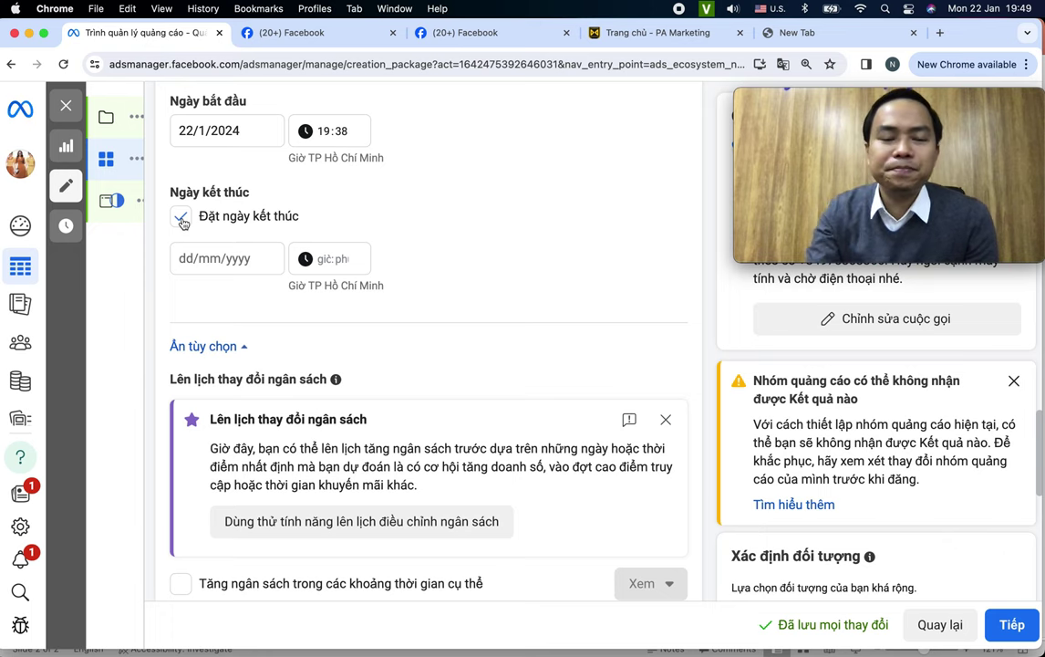
Turn on scheduled budget increases for specific time periods, and review the amount and percentage increase options
scroll(182, 223, "down", 3)
scroll(182, 223, "down", 2)
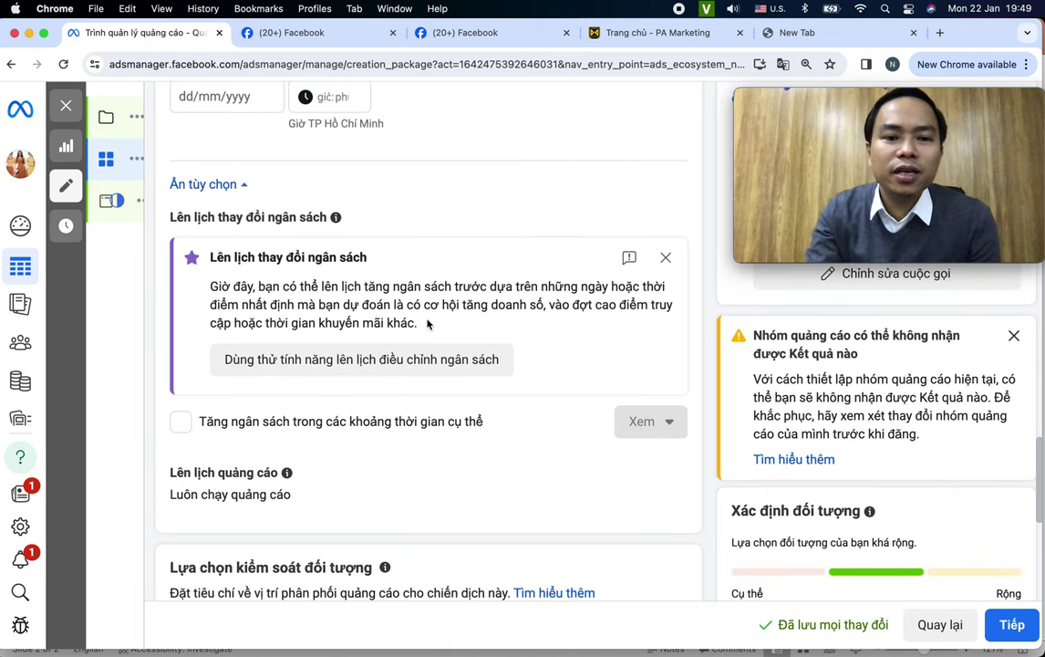
scroll(381, 284, "down", 2)
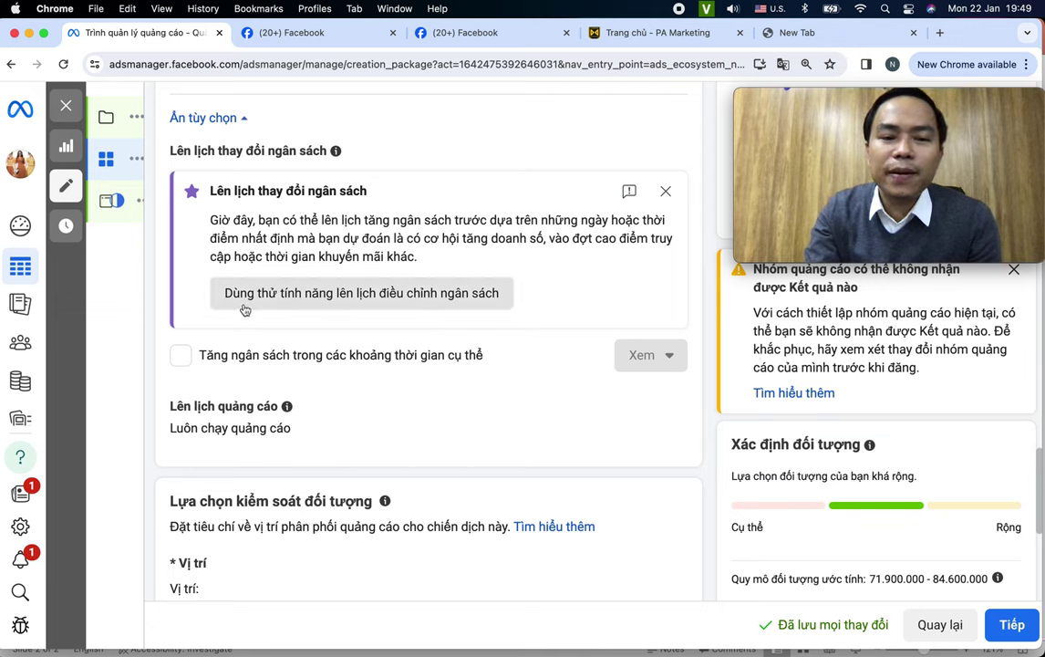
left_click(417, 294)
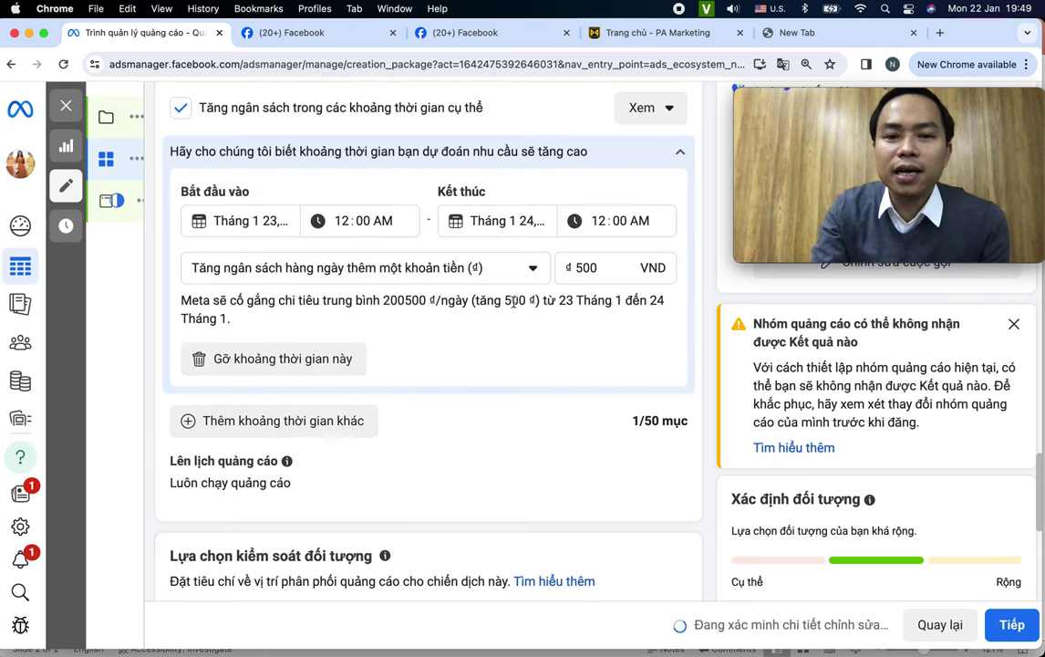
left_click(496, 272)
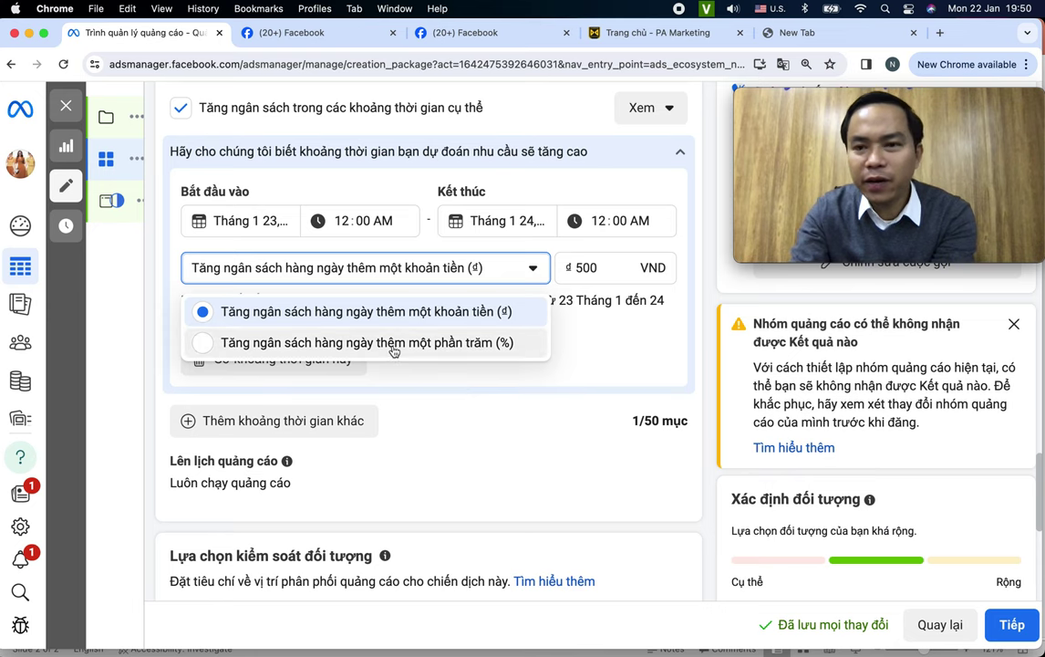
left_click(146, 287)
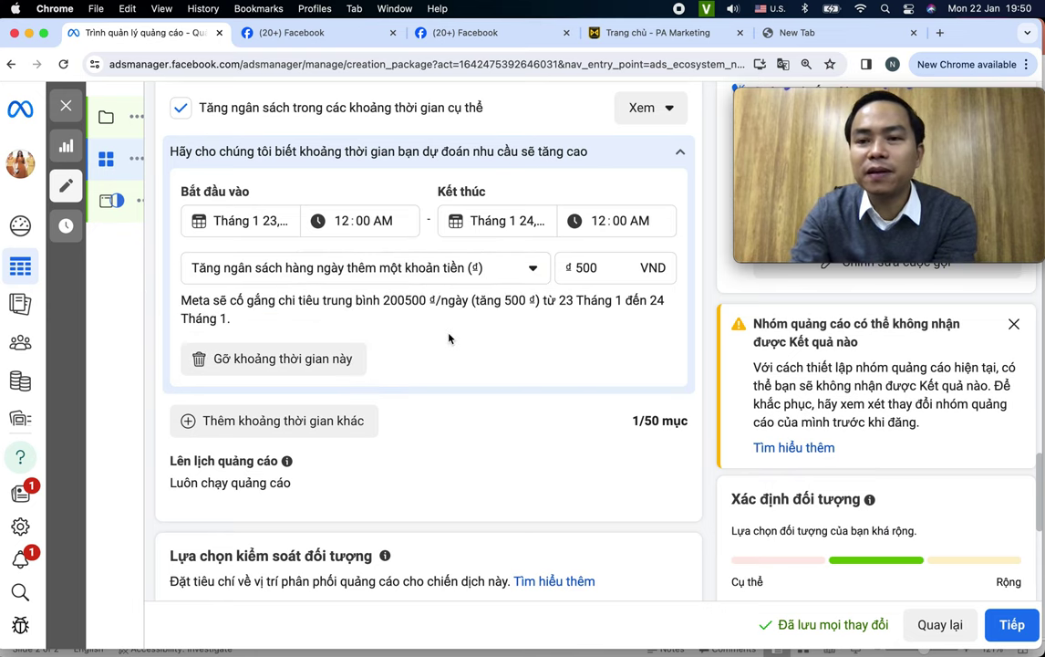
Highlight the Lựa chọn kiểm soát đối tượng heading and open the audience's Vị trí setting for editing
scroll(447, 338, "down", 1)
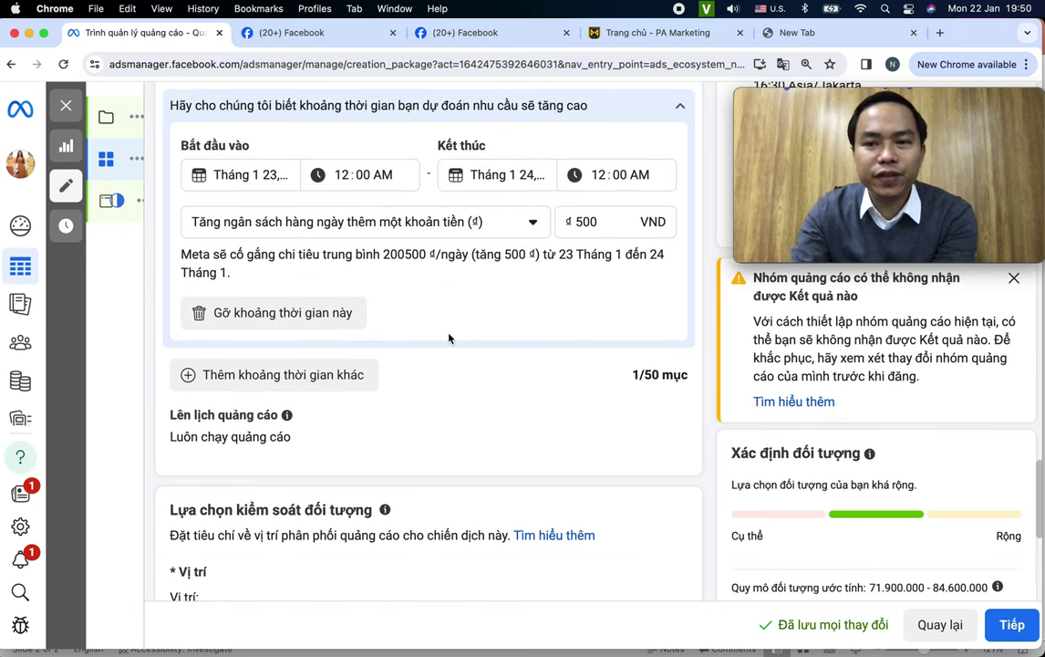
scroll(448, 338, "down", 1)
scroll(447, 338, "down", 1)
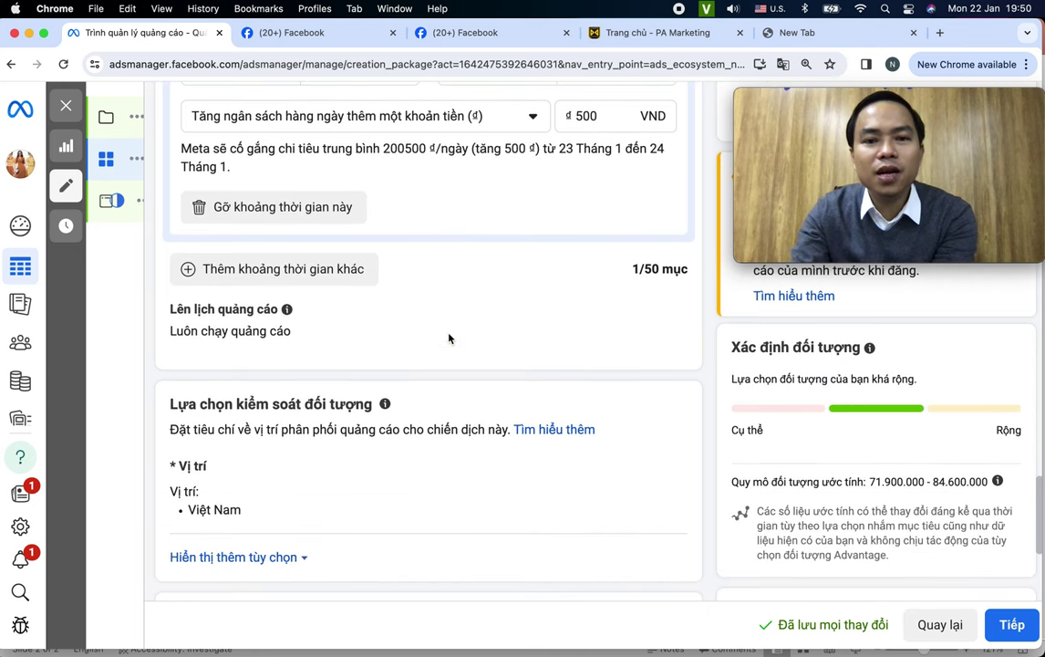
scroll(448, 337, "down", 5)
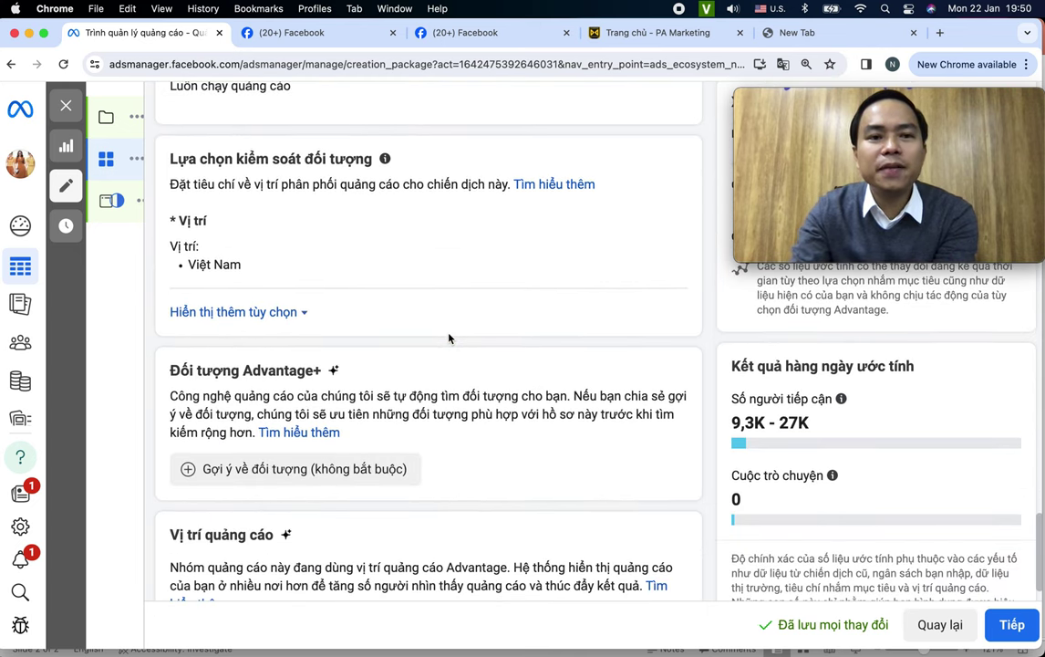
left_click_drag(168, 159, 371, 160)
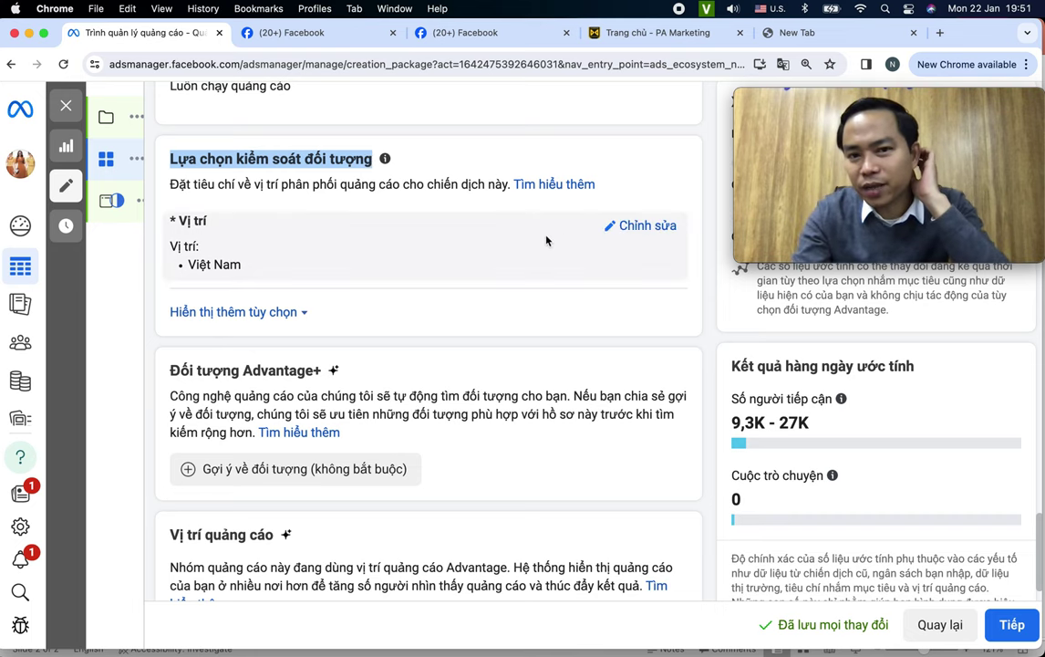
left_click(635, 227)
scroll(557, 265, "down", 2)
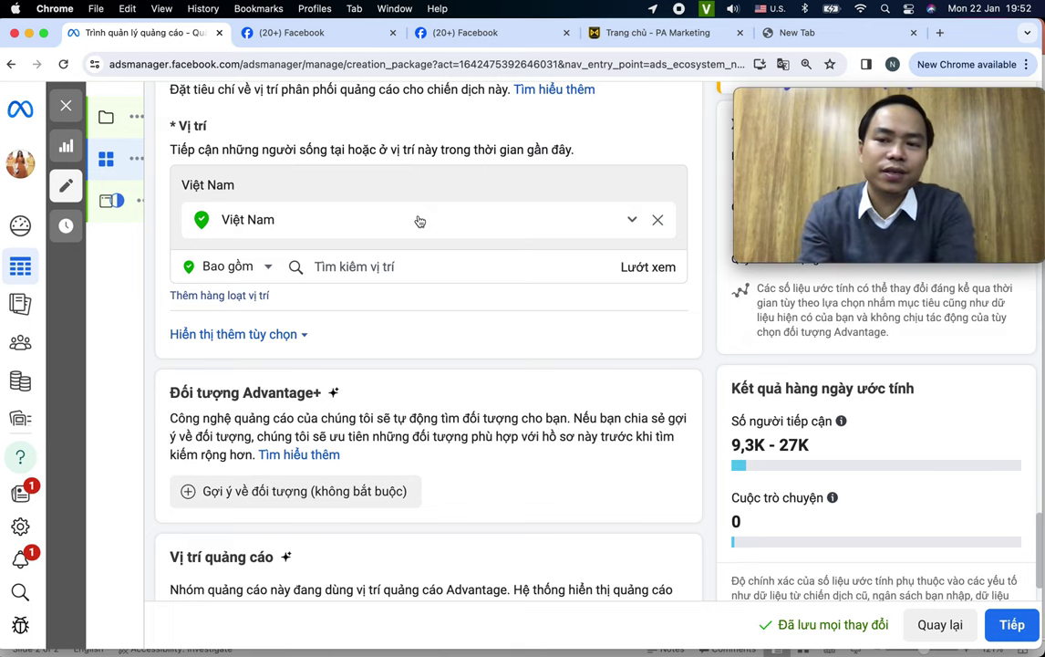
Search the locations for "hà nội" and "hanoi", and include Hà Nội in place of Việt Nam
scroll(419, 220, "down", 1)
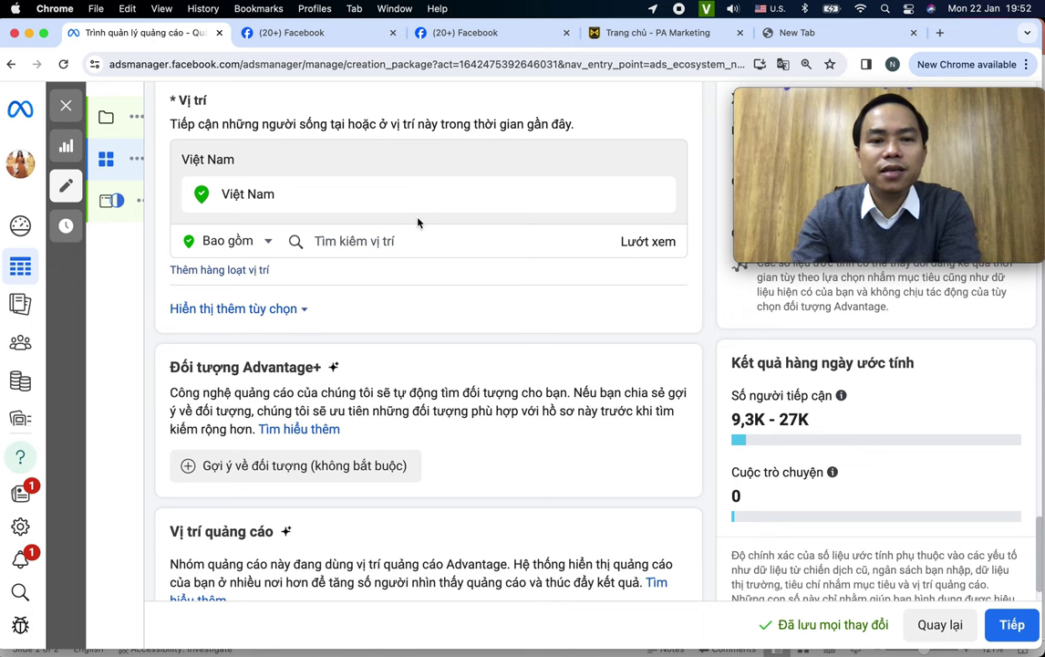
left_click(408, 240)
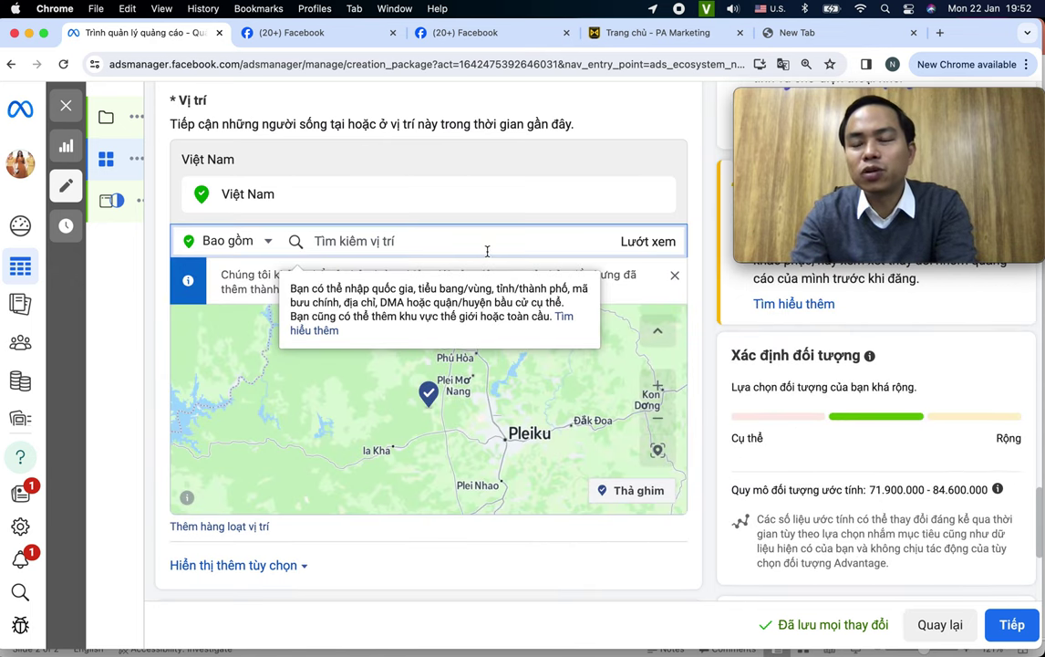
type("hà nội")
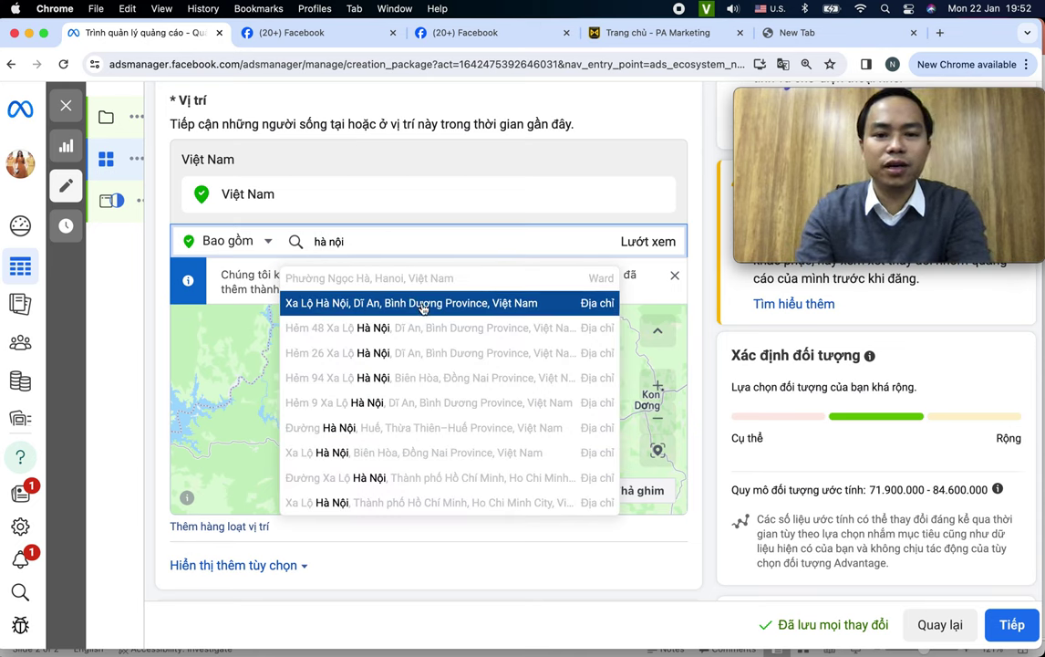
left_click_drag(415, 247, 244, 243)
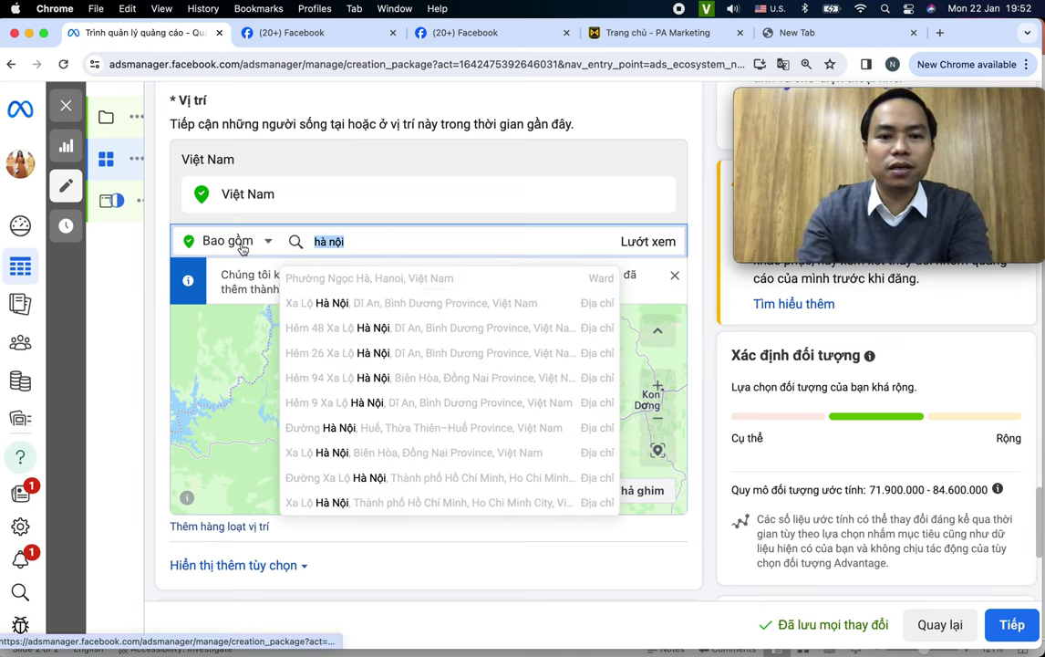
type("hanoi")
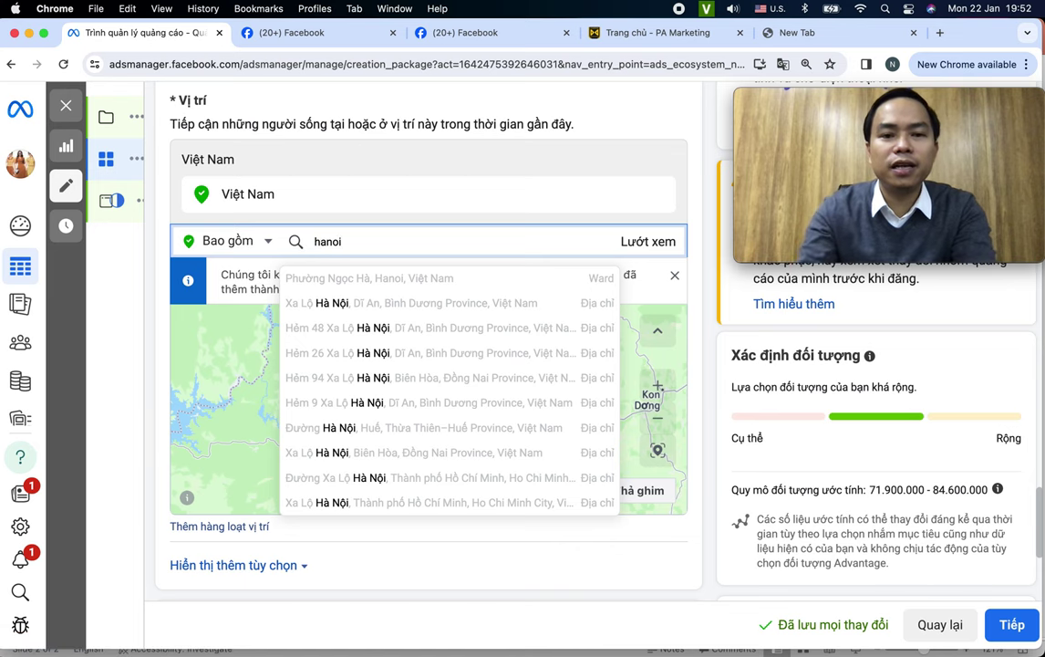
left_click(373, 278)
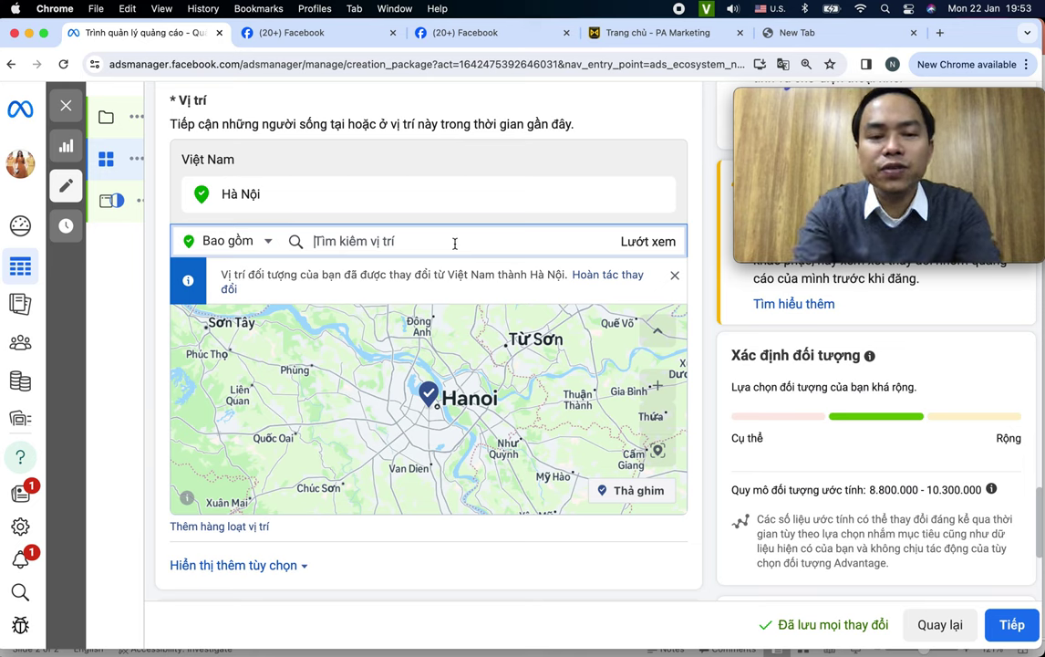
Include Bắc Giang and Hà Nam as locations, and limit Bắc Giang to Chỉ tỉnh/thành phố hiện tại
type("bac giang")
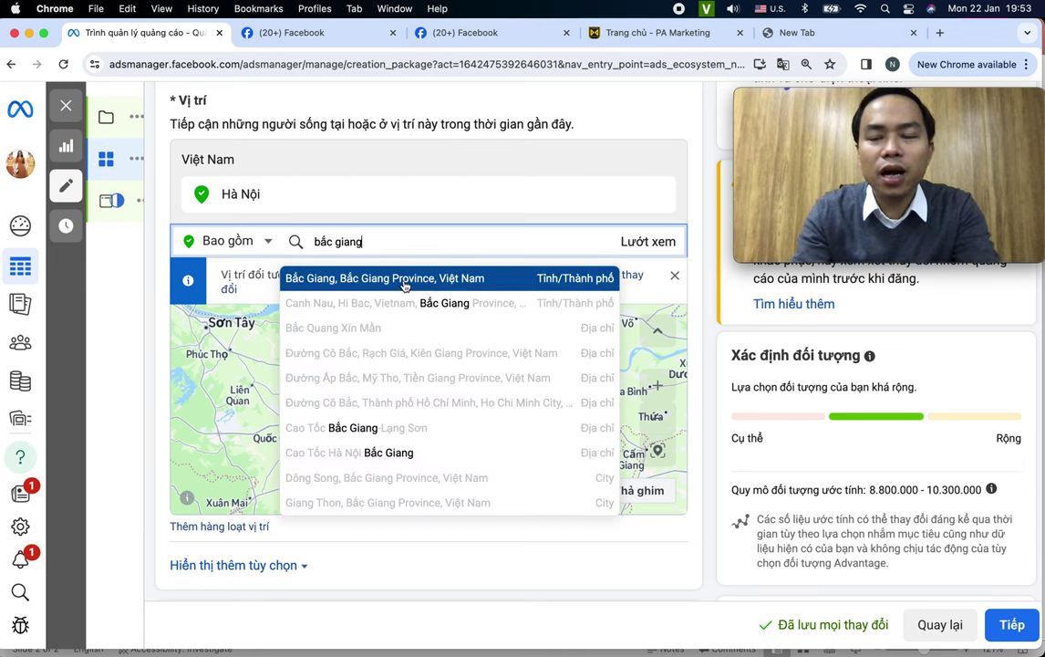
left_click(406, 281)
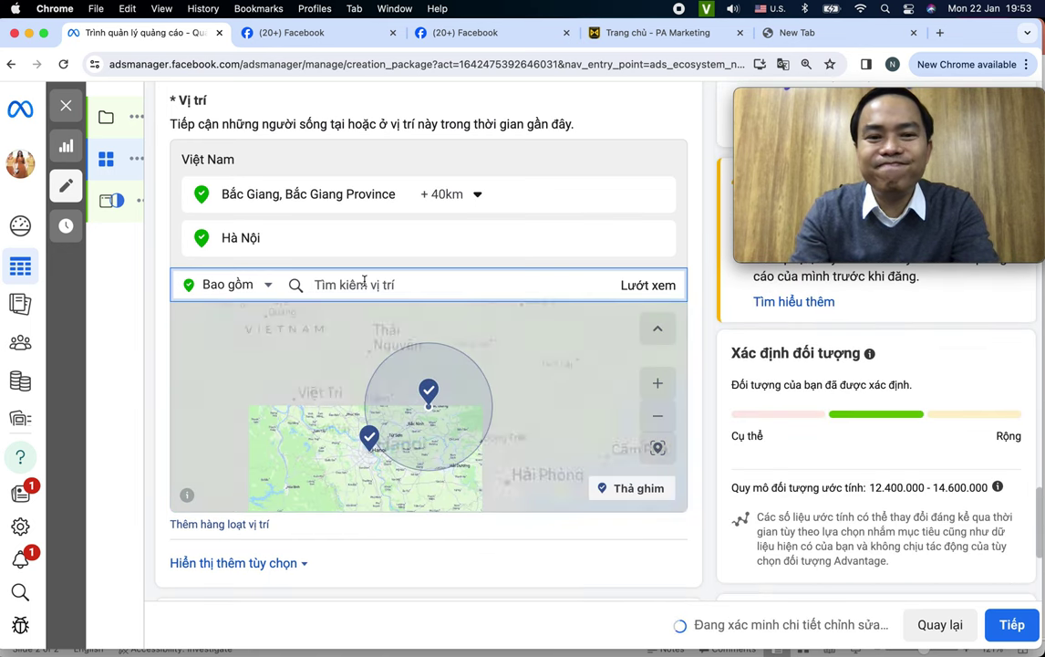
type("hà nam")
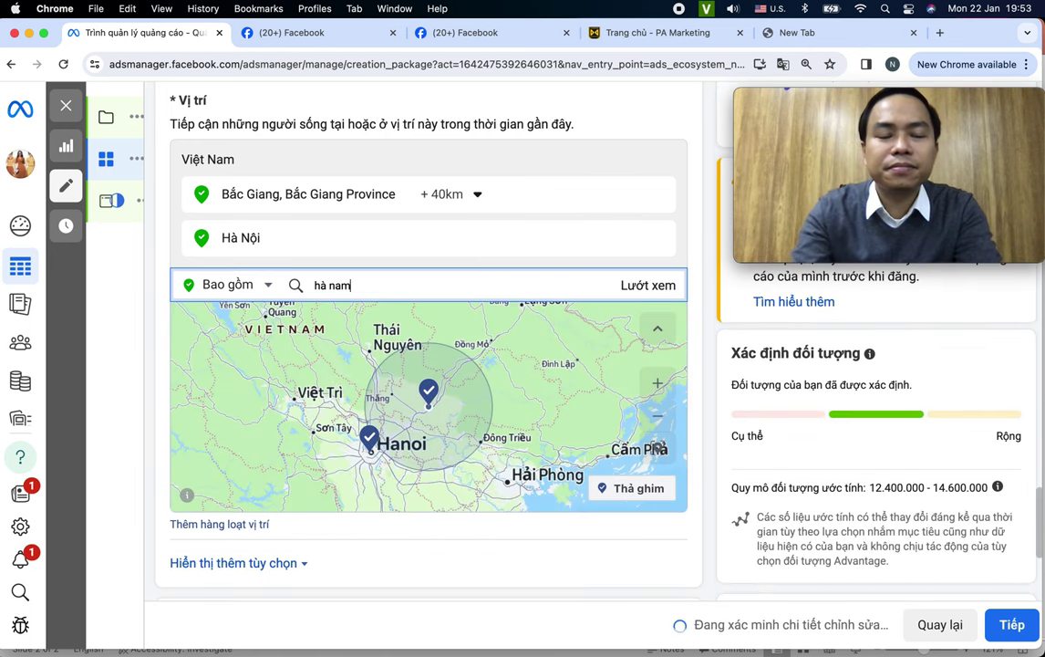
left_click(368, 319)
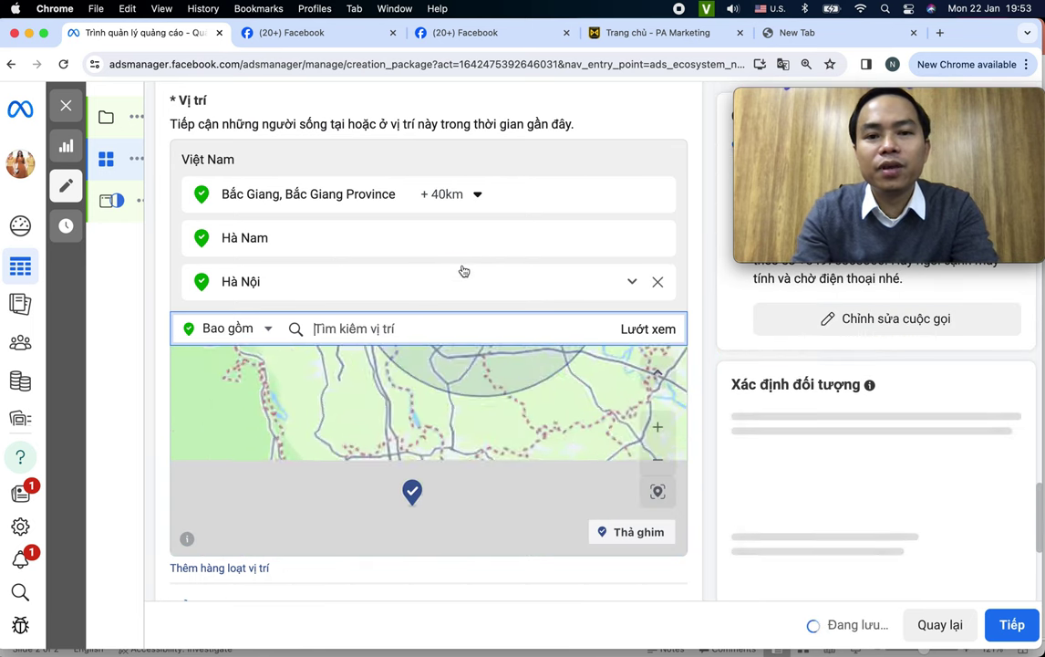
left_click(478, 196)
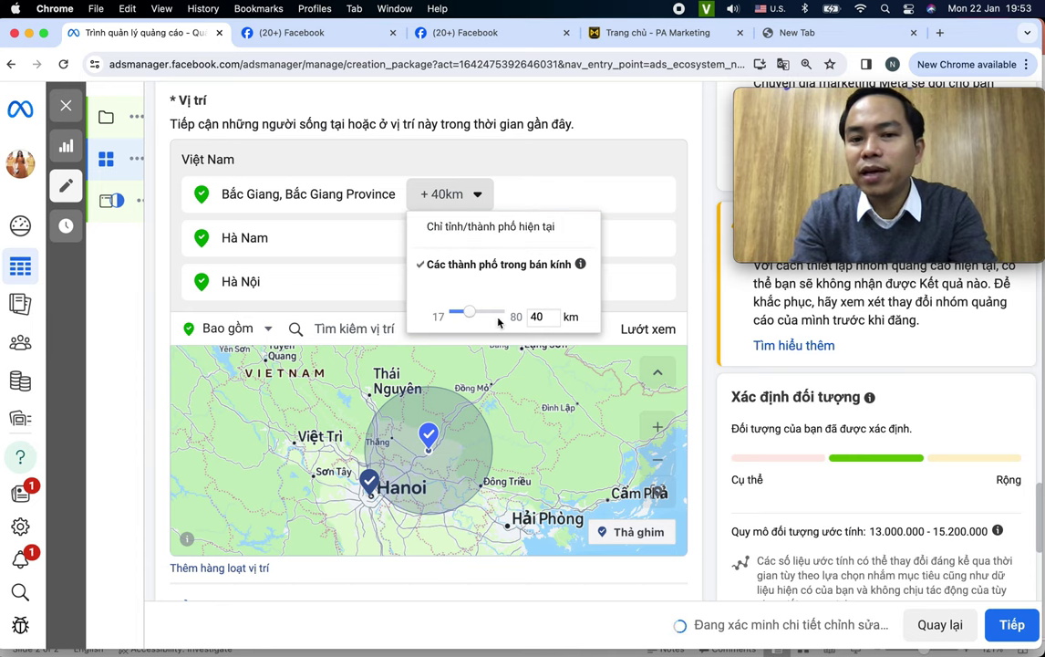
left_click(491, 233)
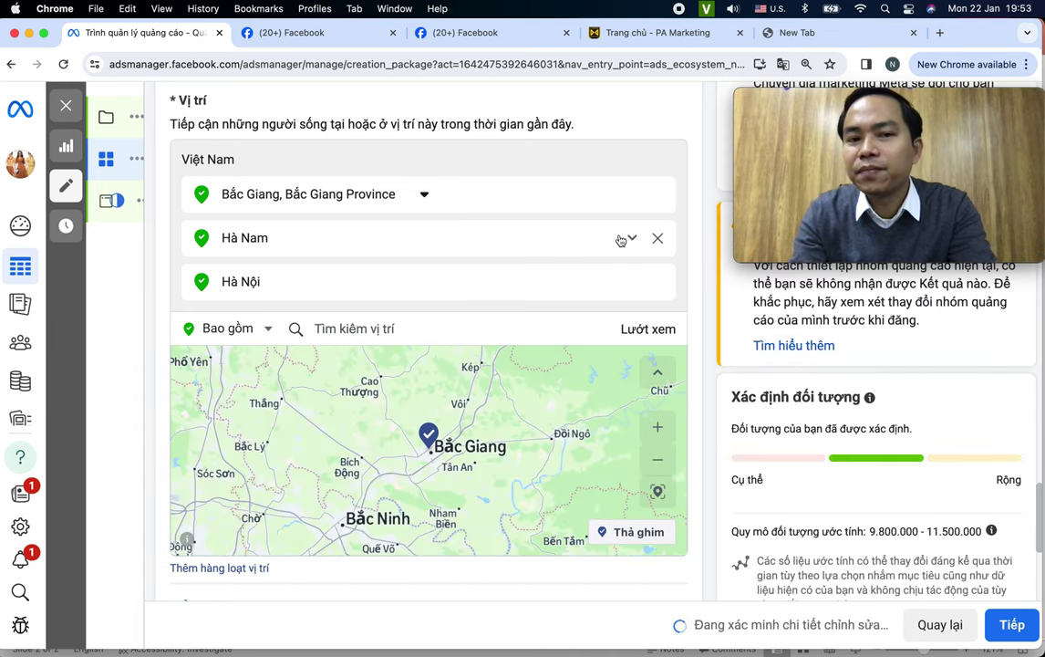
Show Hà Nội on the location map and examine its central districts up close
left_click(411, 288)
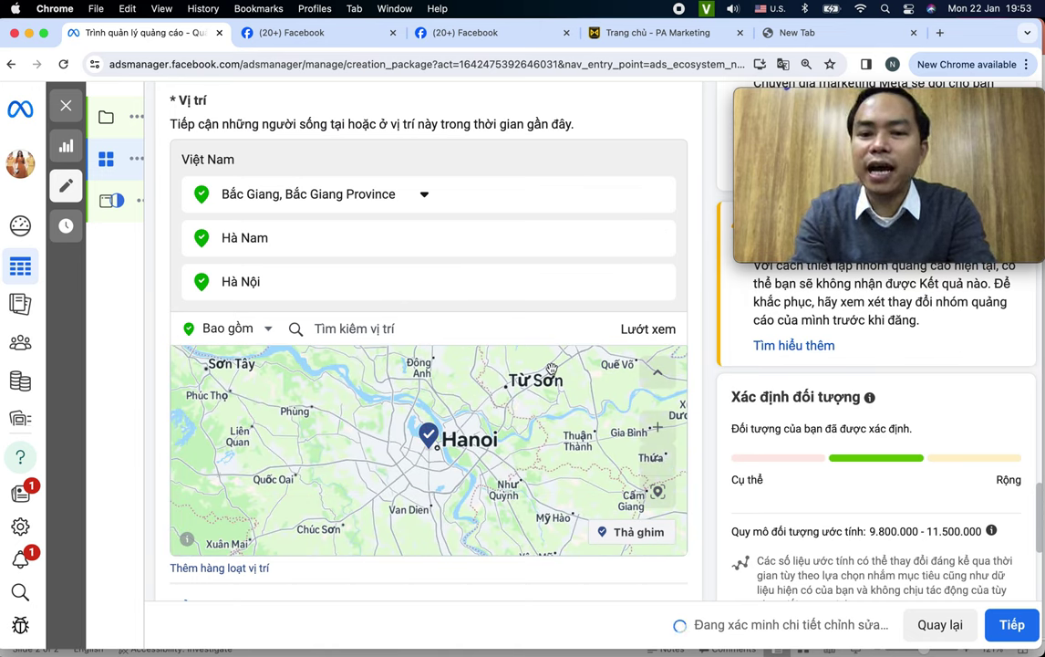
left_click(660, 426)
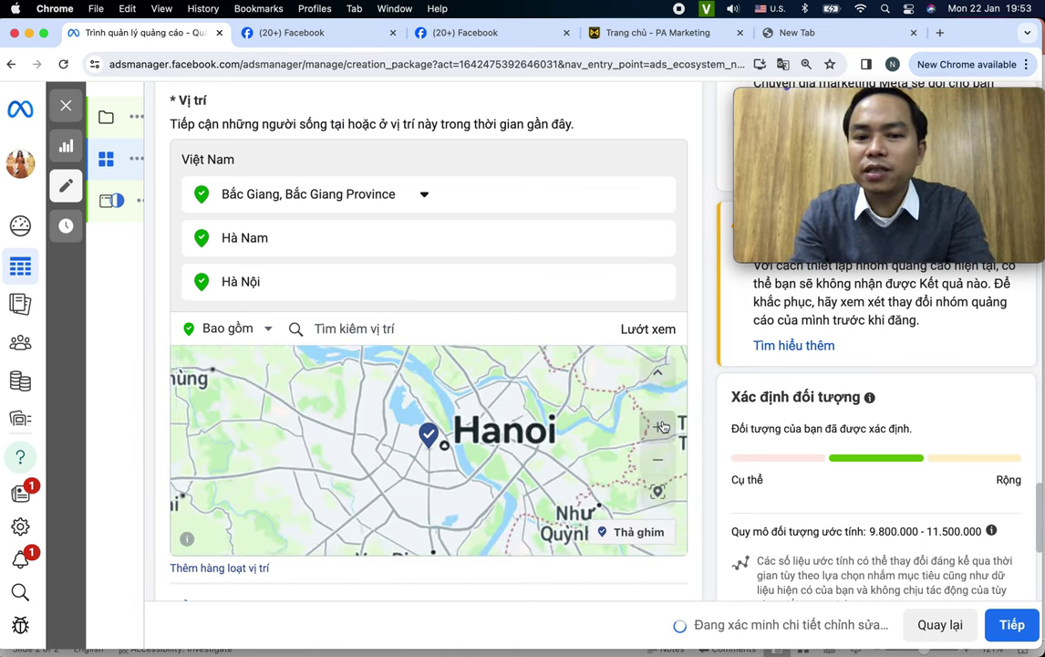
left_click(661, 426)
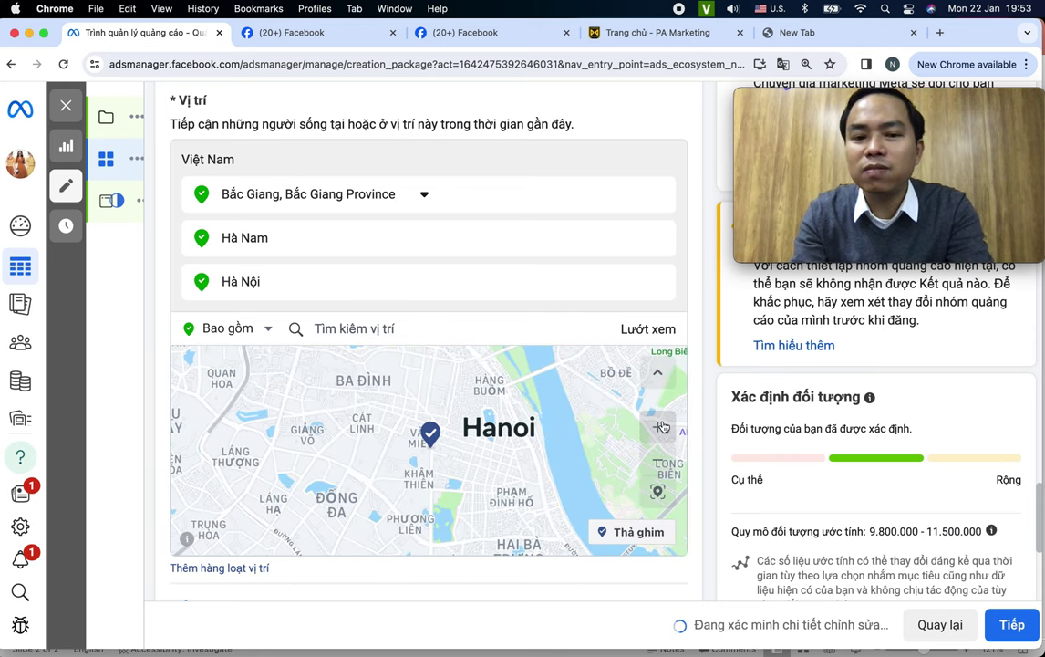
left_click(660, 426)
left_click(660, 426)
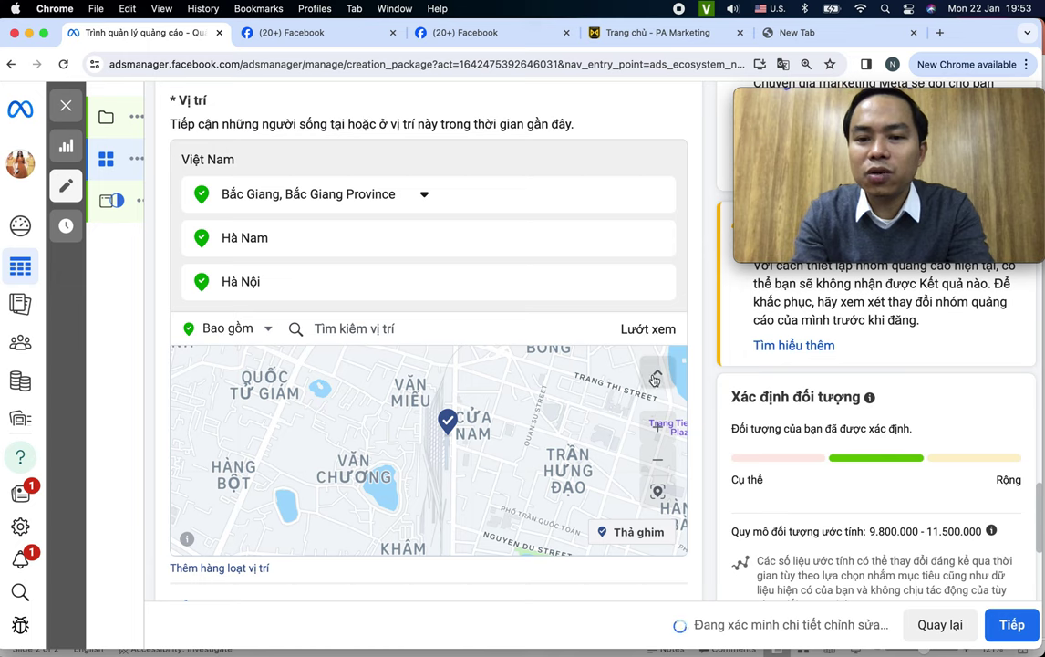
Drop an included location pin on the map in Hanoi's Cửa Nam area, just north of Hanoi Heart Hospital
left_click(657, 431)
left_click(658, 431)
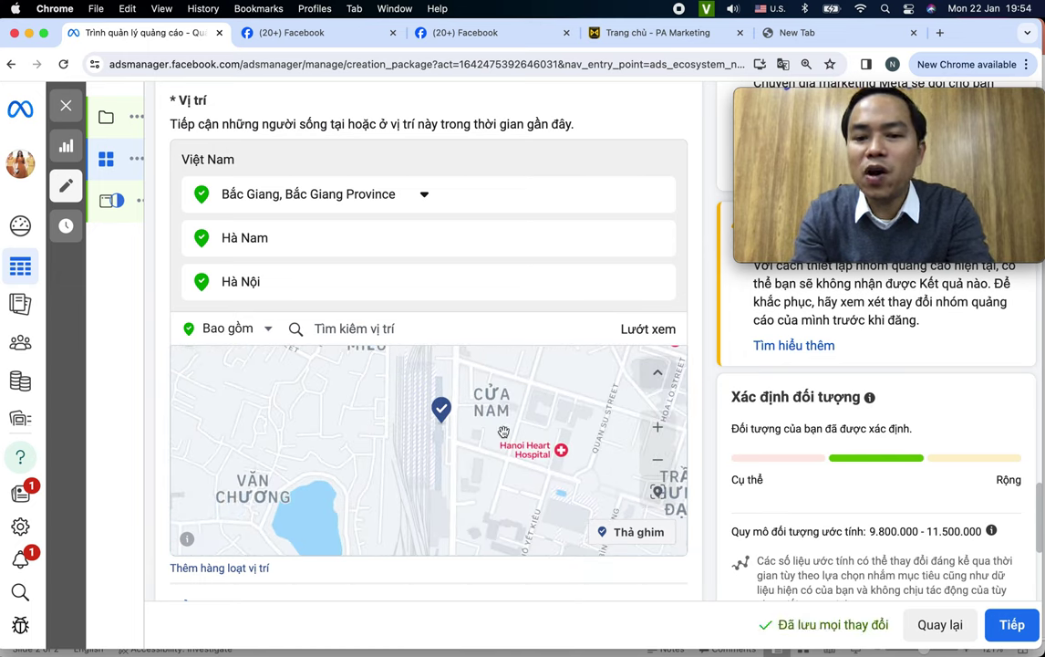
left_click(629, 531)
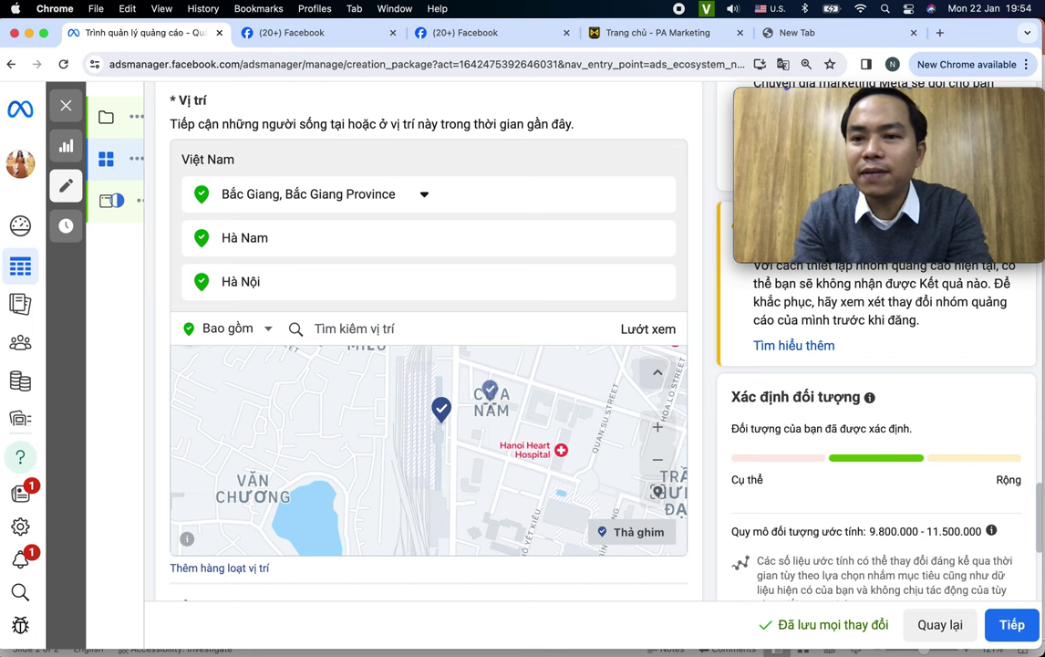
left_click(491, 400)
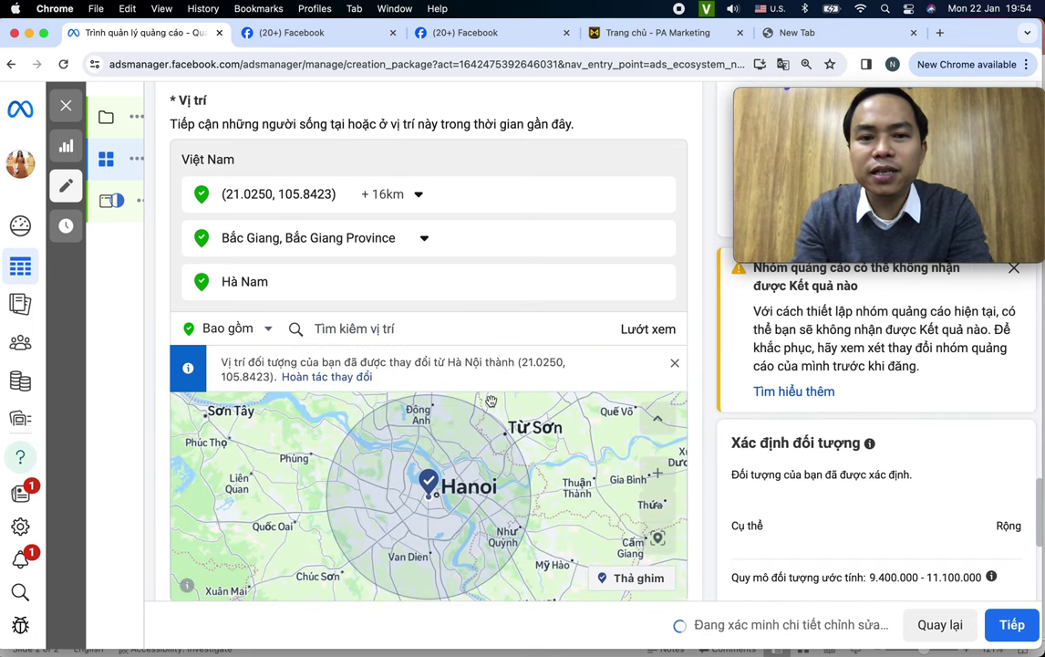
Set the radius around the dropped Hanoi pin to 5 km
left_click(390, 193)
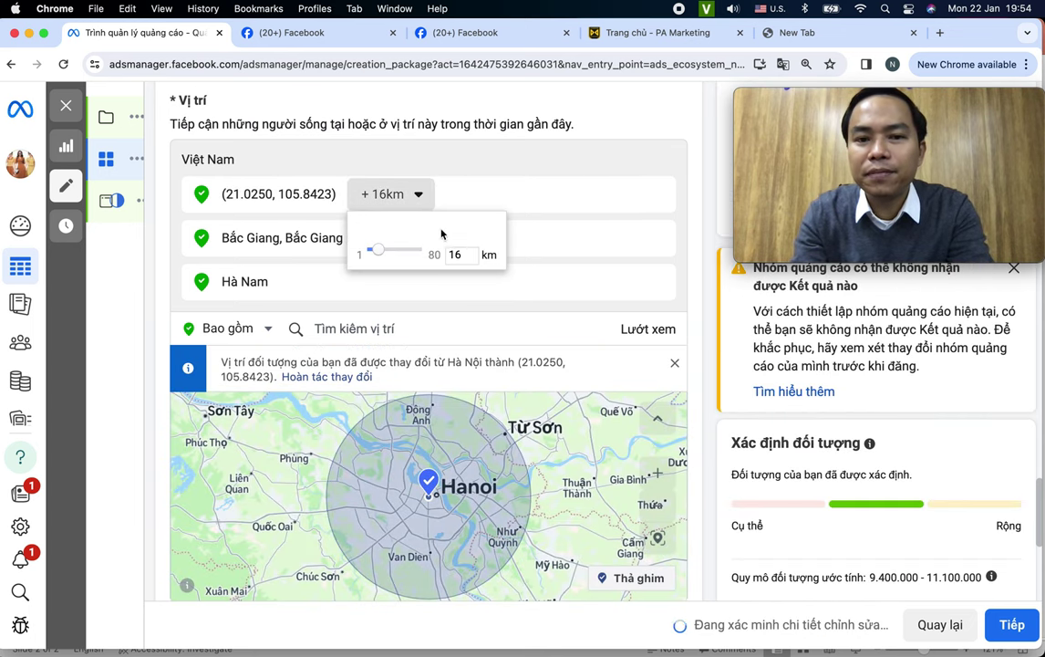
left_click_drag(461, 255, 443, 258)
type("5")
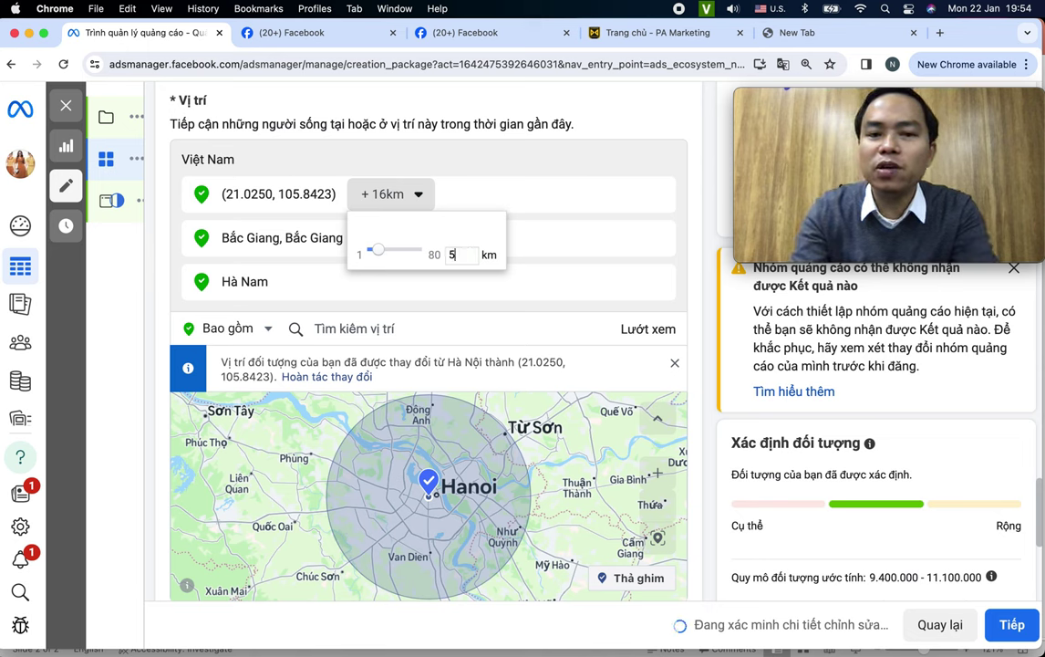
key("Return")
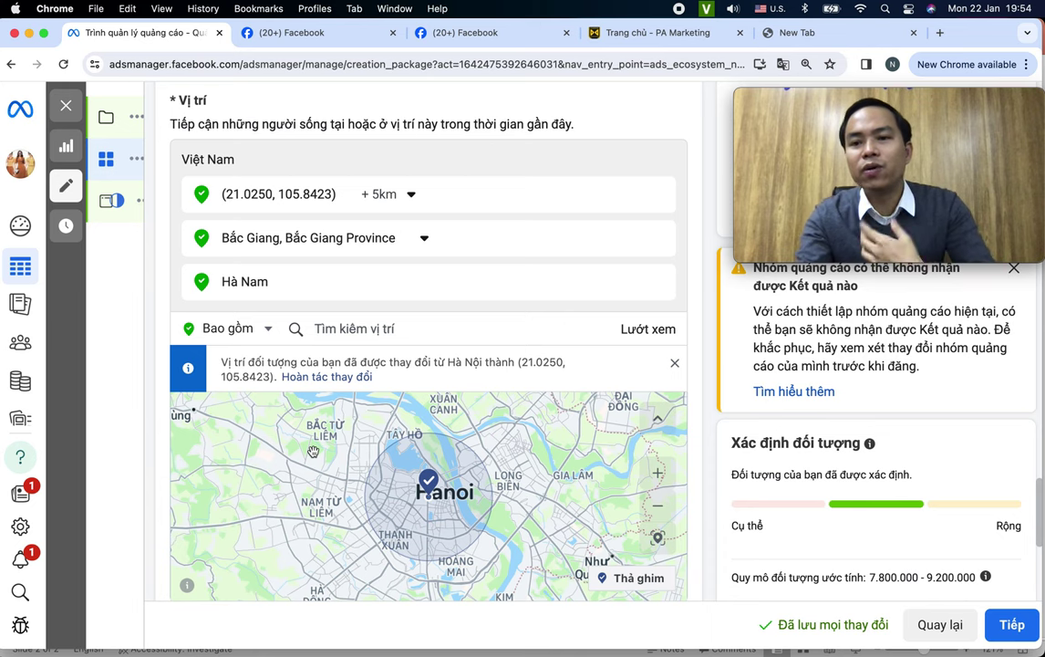
Expand the optional audience suggestions in the Advantage+ audience section
scroll(313, 451, "up", 5)
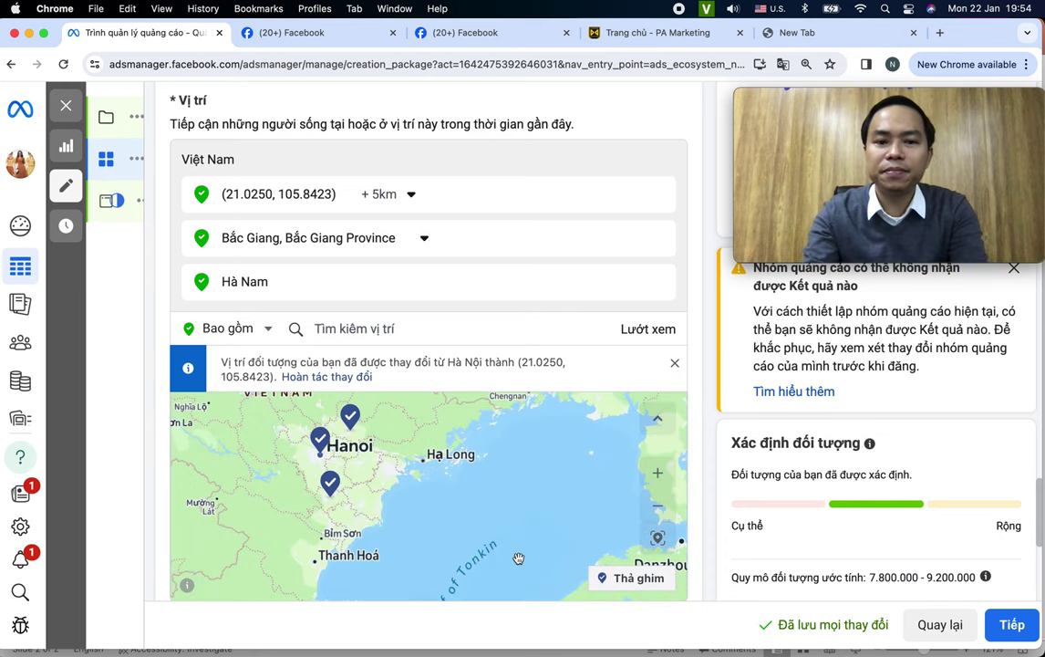
scroll(801, 428, "down", 5)
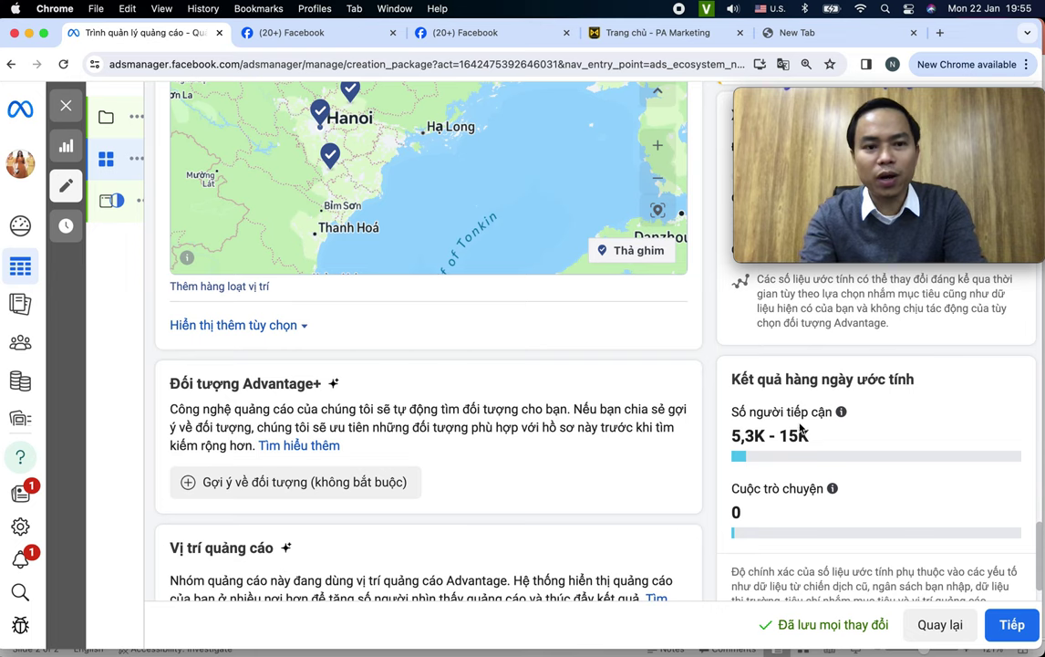
scroll(457, 355, "down", 1)
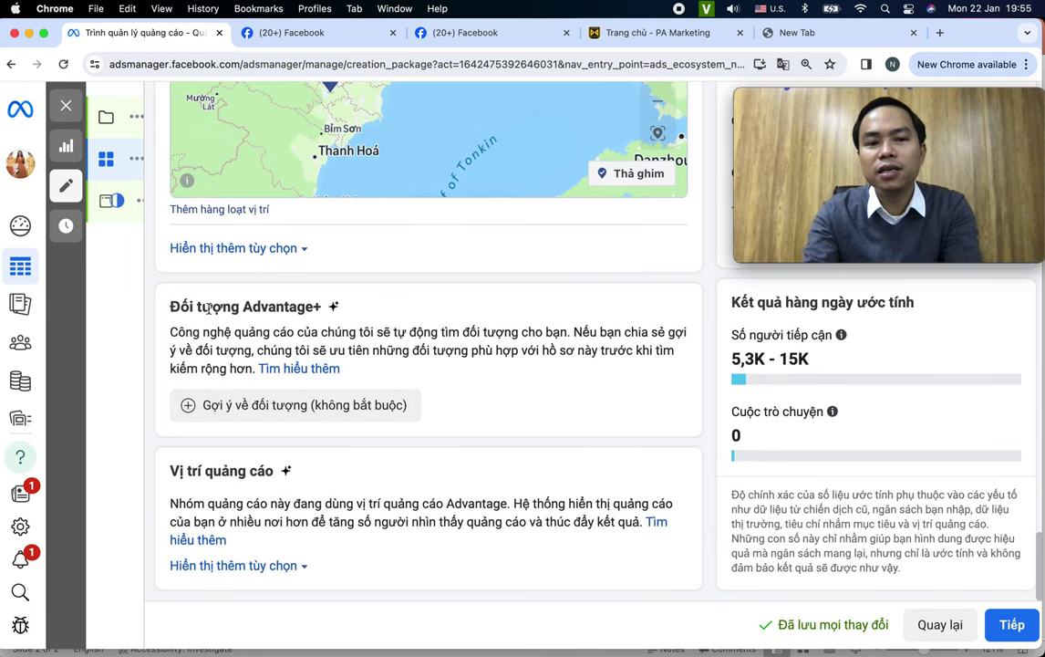
left_click_drag(169, 312, 369, 308)
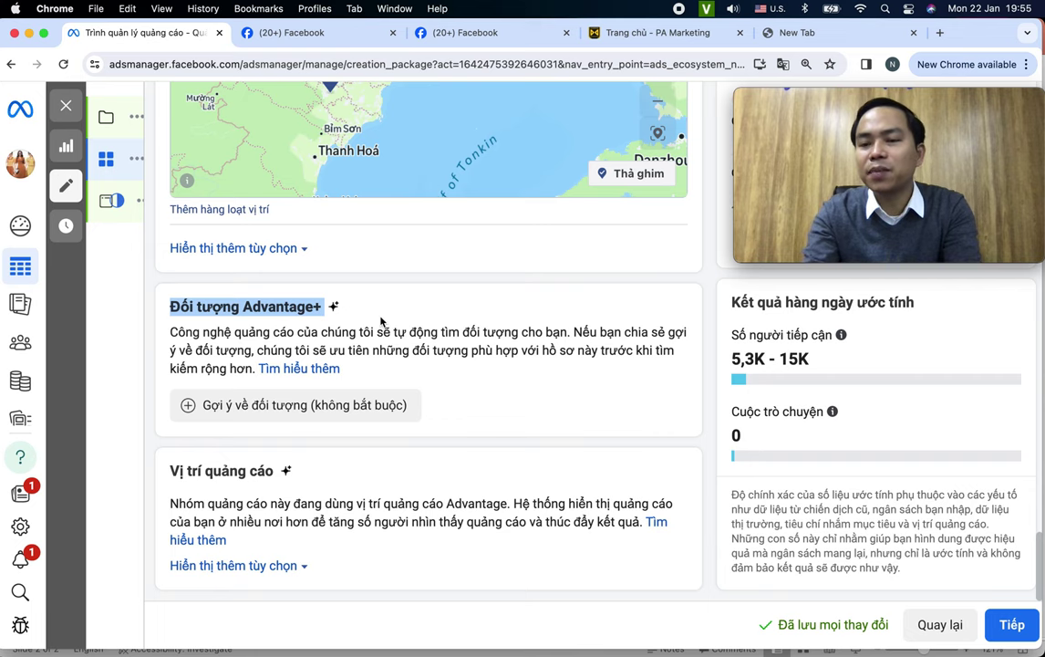
left_click(365, 407)
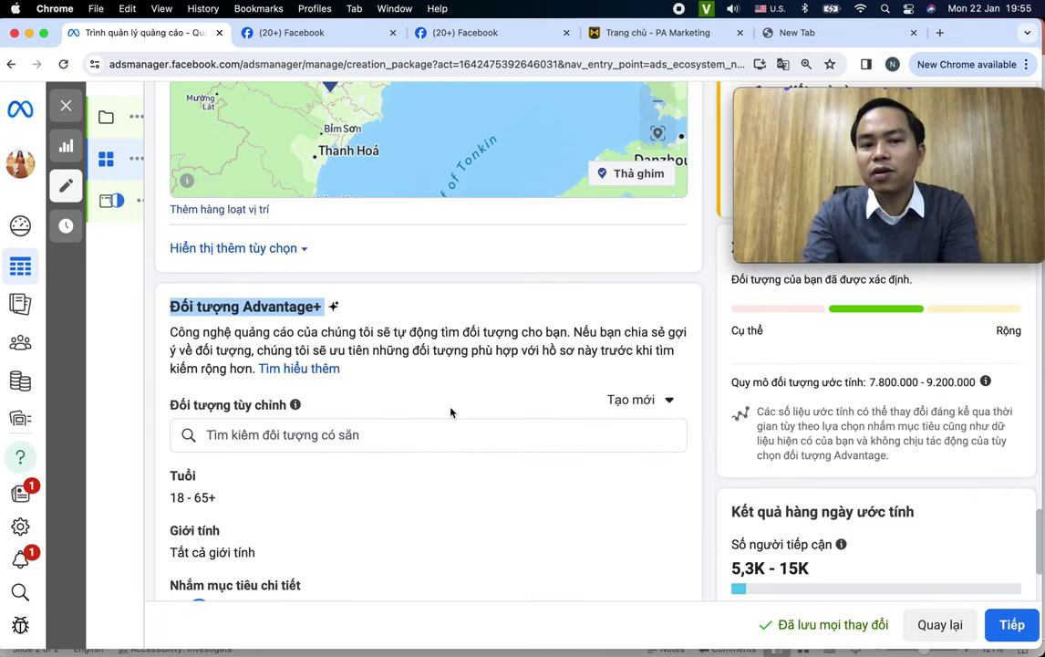
Open the age range for editing and look through the available age options
scroll(450, 412, "down", 5)
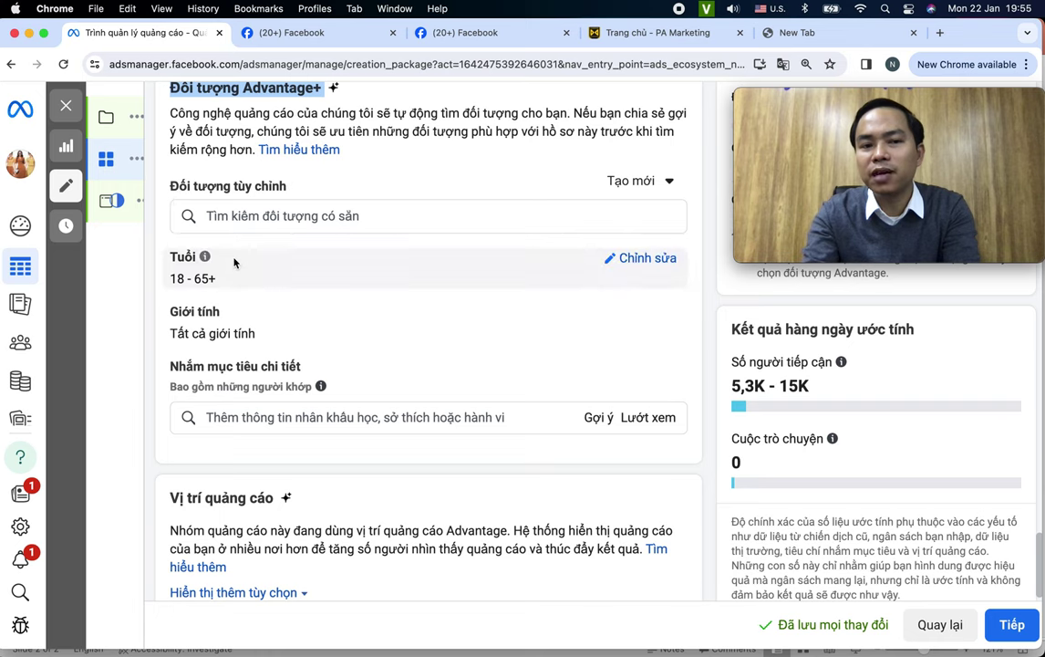
left_click(630, 259)
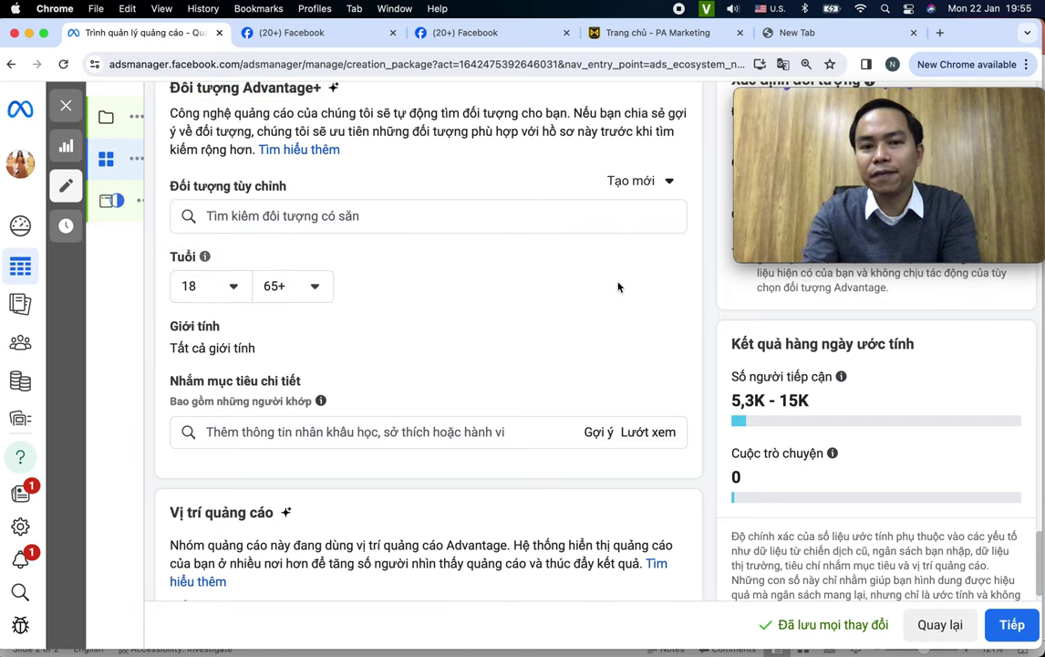
left_click(212, 290)
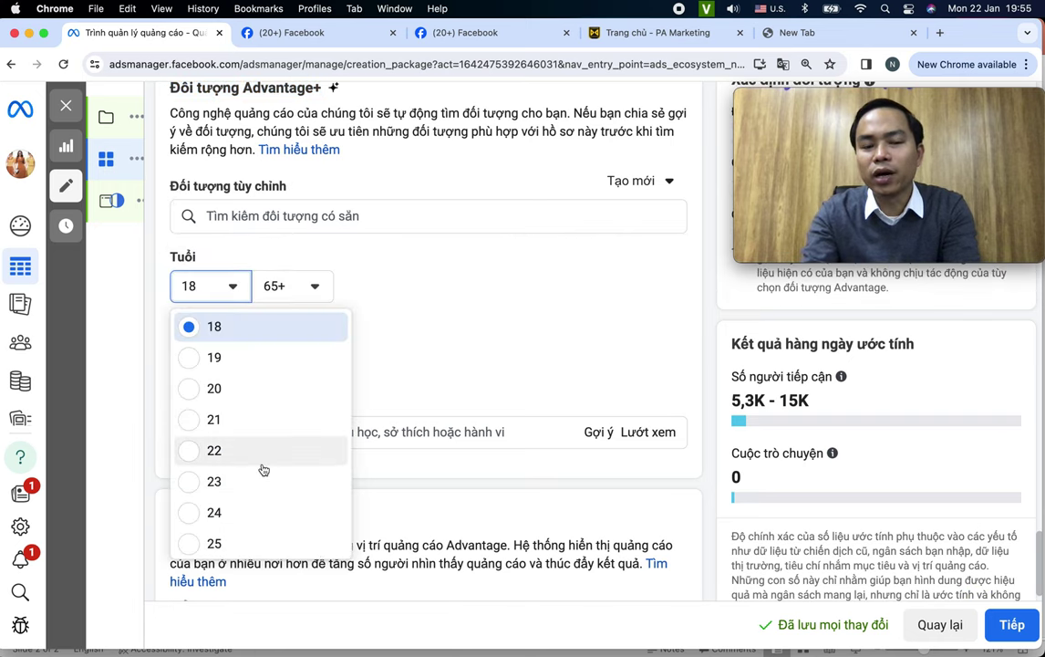
scroll(262, 469, "down", 3)
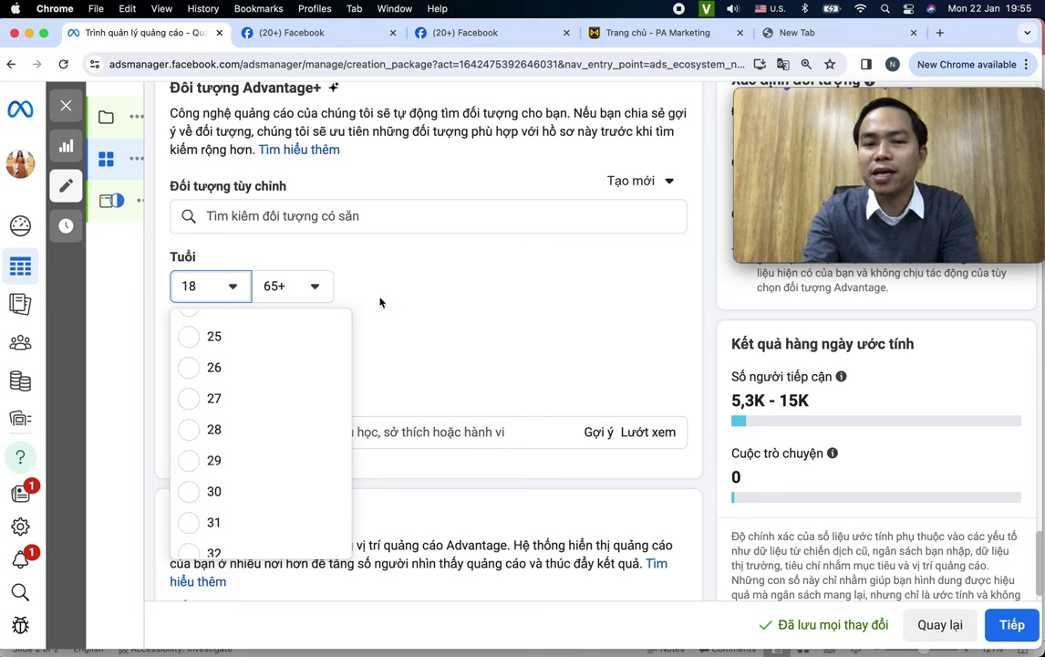
left_click(281, 289)
left_click(282, 288)
Look through the list of existing custom and lookalike audiences without adding any
left_click(378, 216)
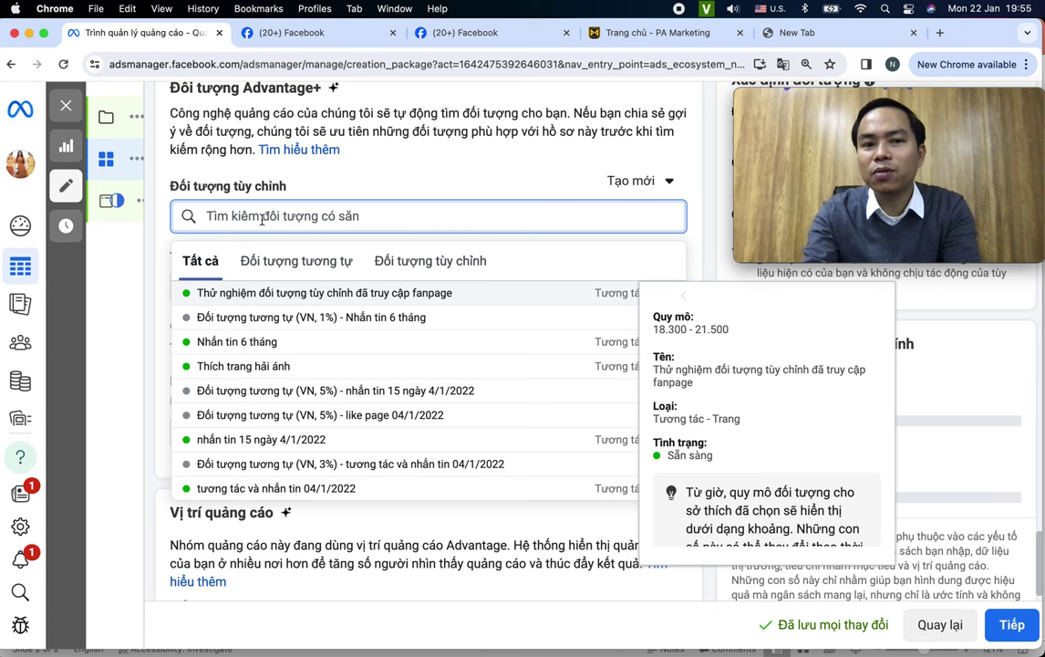
scroll(317, 418, "down", 2)
scroll(318, 418, "down", 2)
scroll(318, 418, "up", 4)
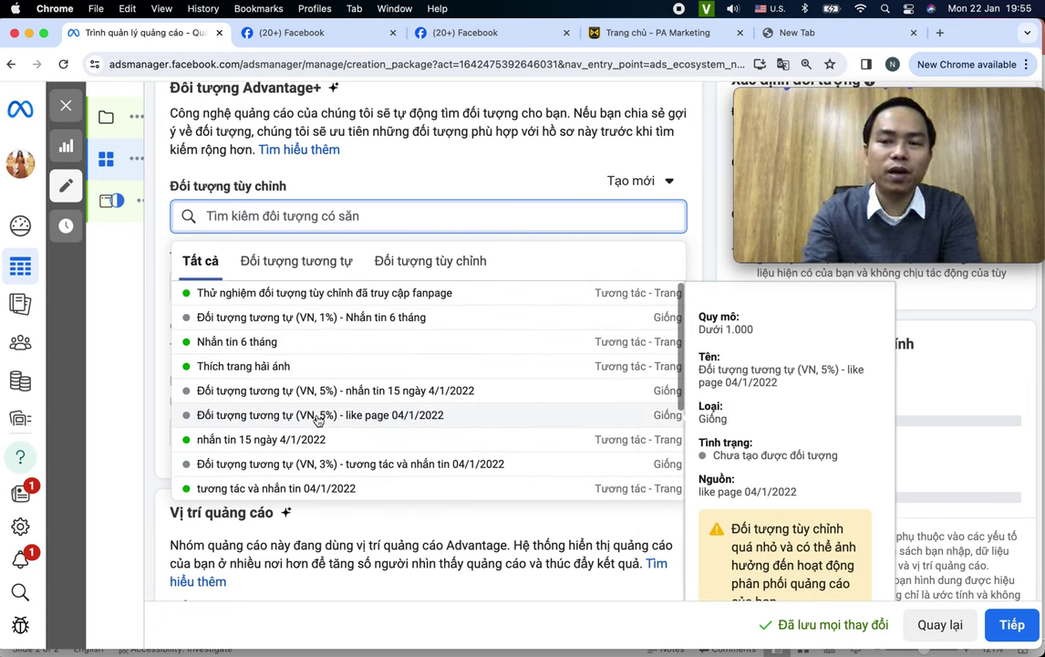
mouse_move(896, 232)
left_click(709, 250)
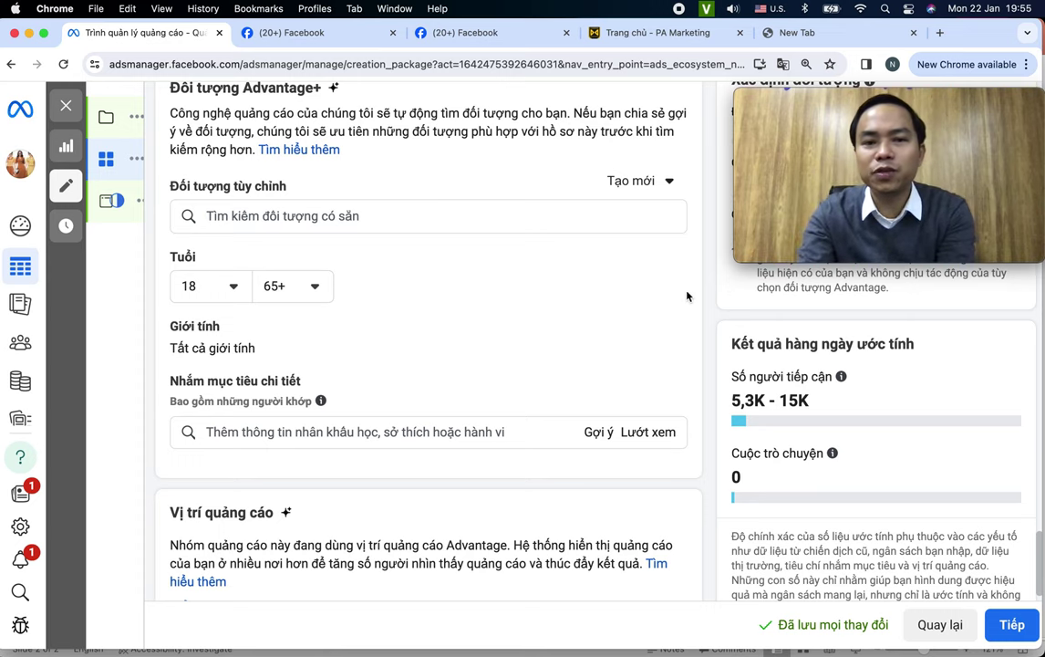
Open the gender setting for editing and review the Advantage+ audience settings
scroll(607, 310, "down", 1)
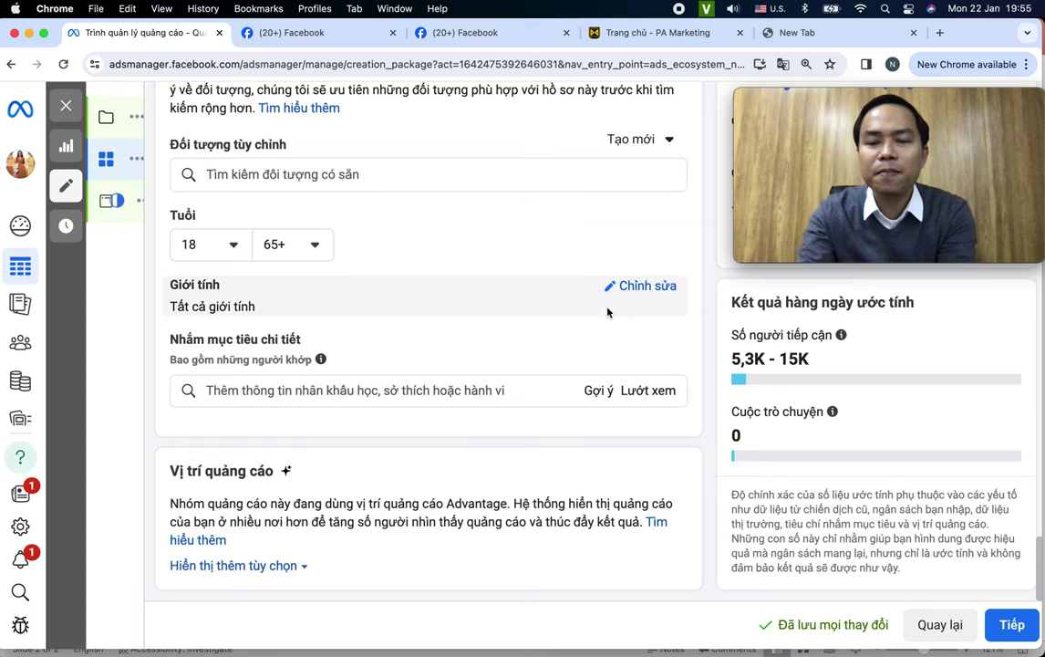
left_click(650, 286)
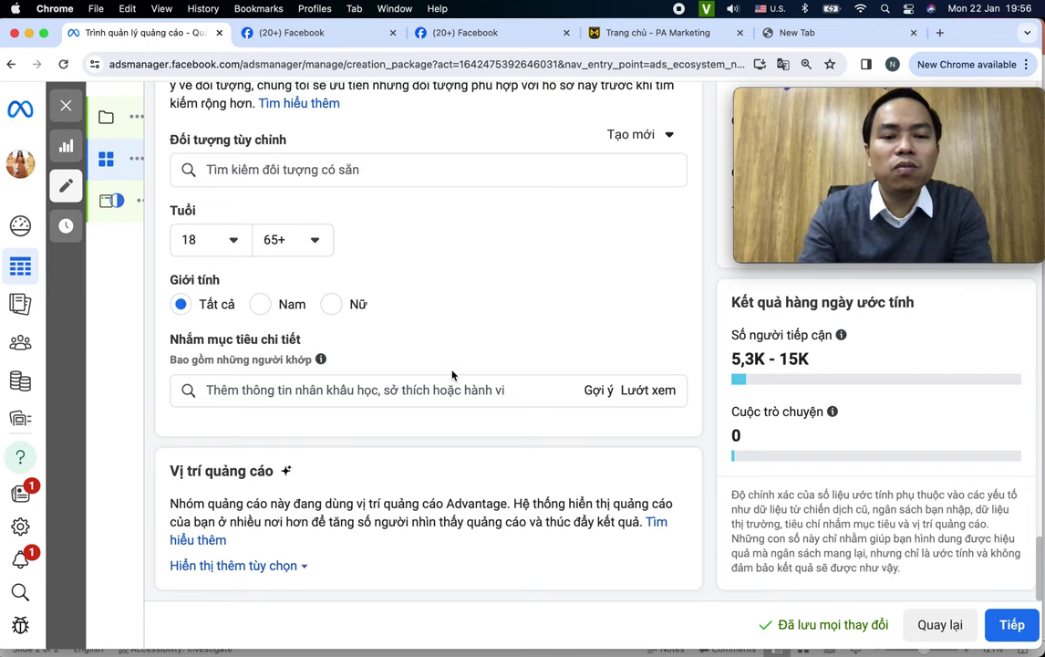
scroll(244, 349, "up", 3)
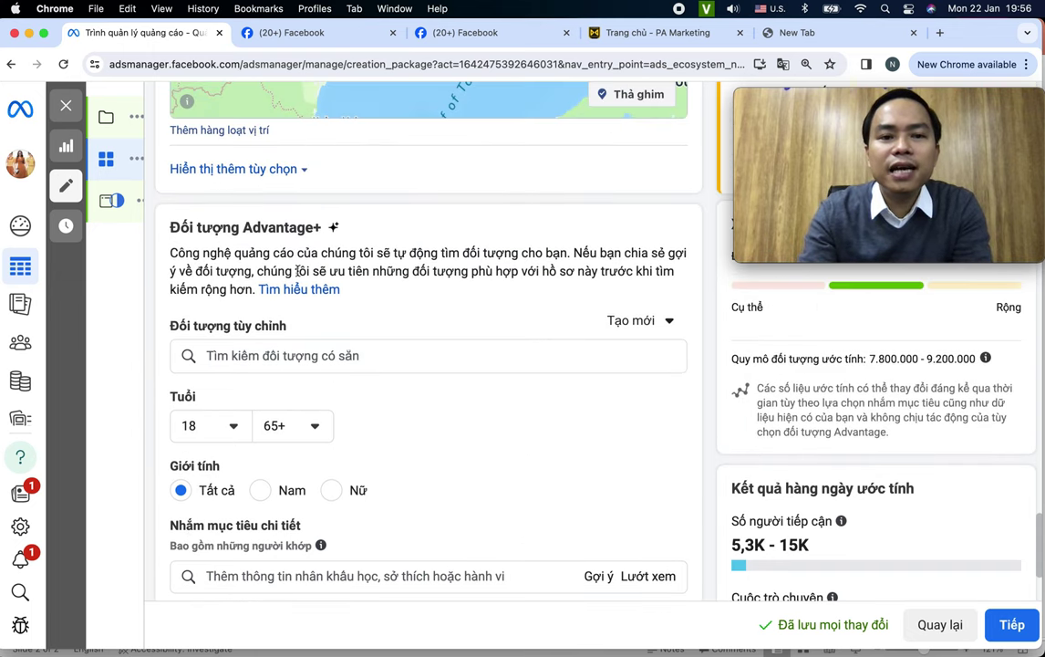
left_click_drag(172, 227, 372, 233)
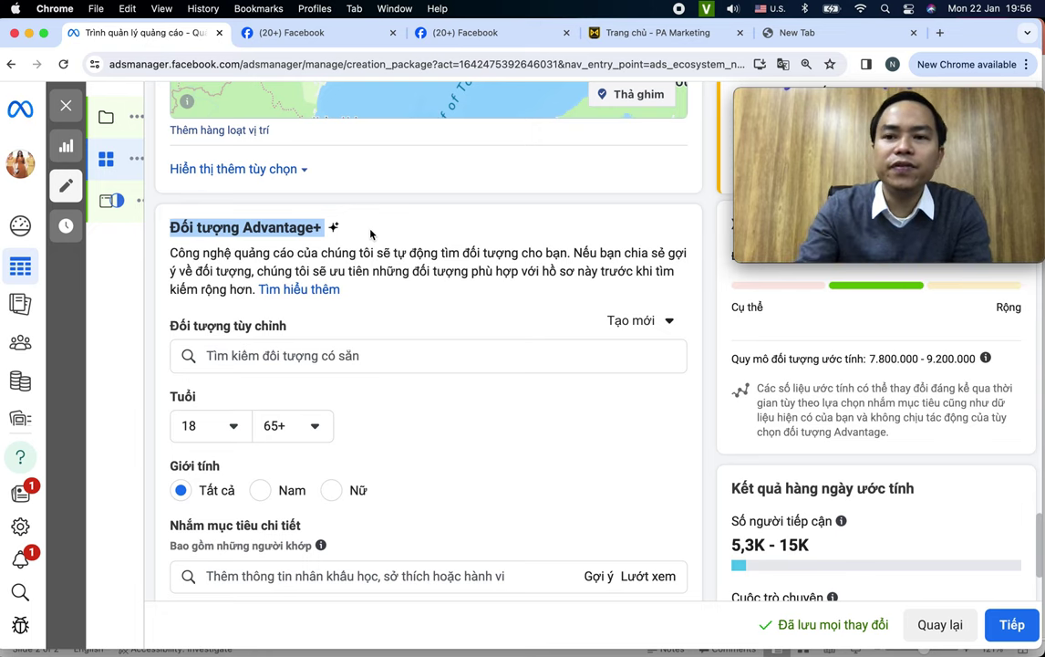
scroll(370, 234, "down", 2)
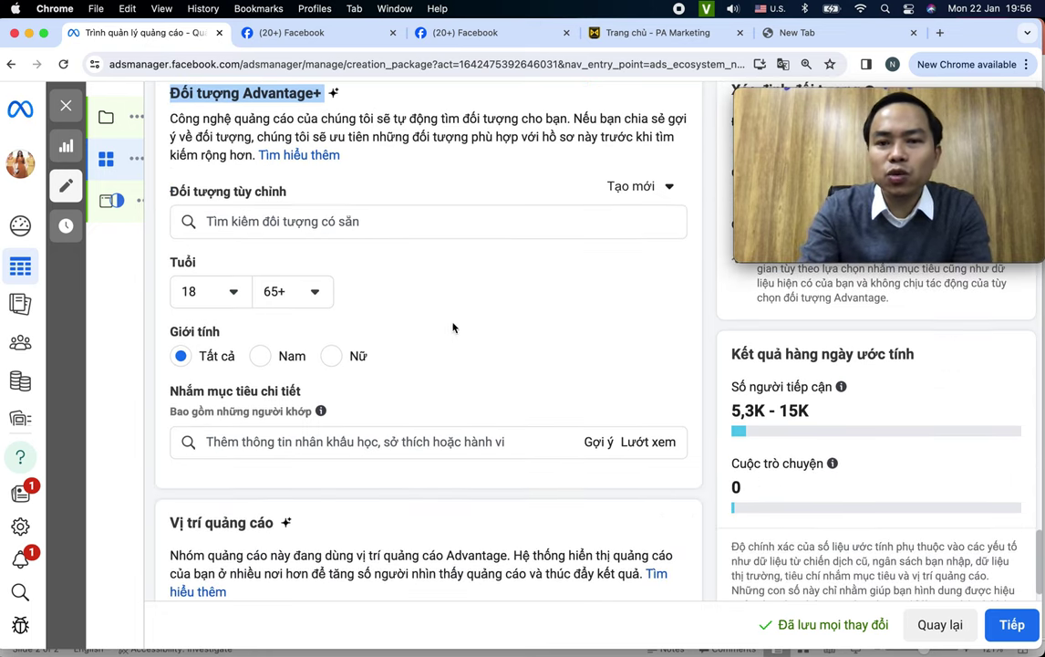
scroll(453, 326, "down", 1)
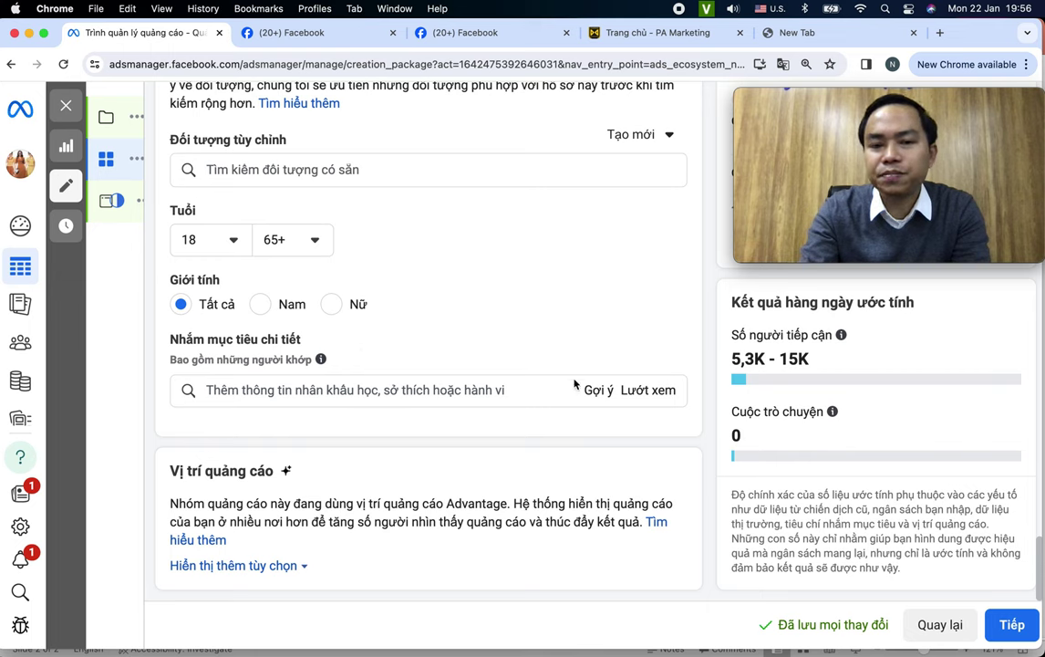
Browse the detailed targeting demographics (Nhân khẩu học) and expand the Tài chính category
left_click(647, 390)
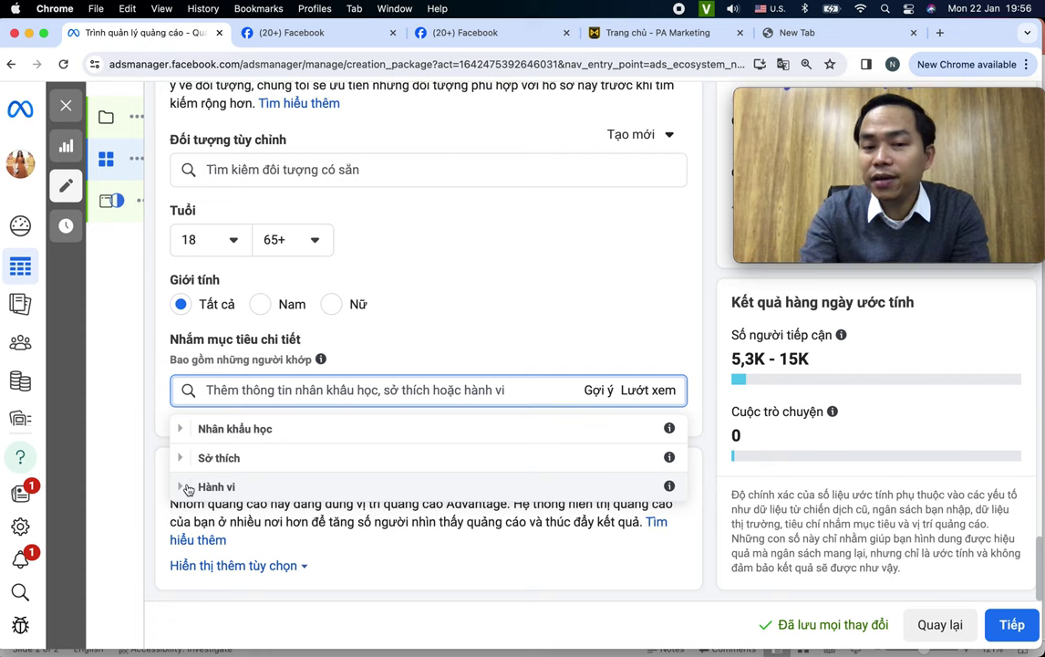
left_click(182, 431)
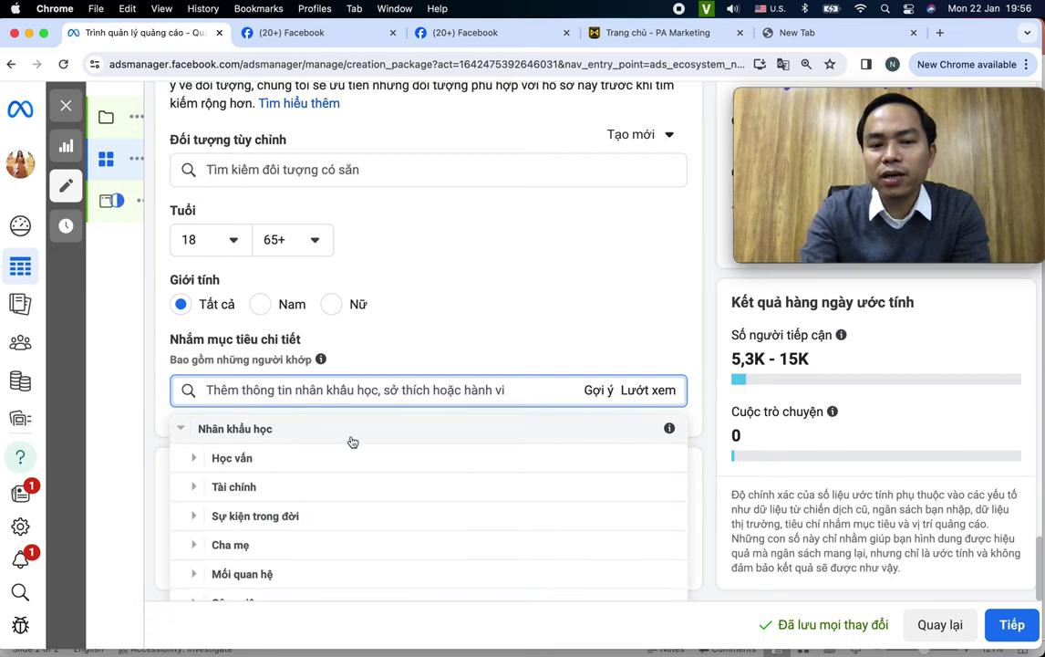
scroll(351, 441, "down", 2)
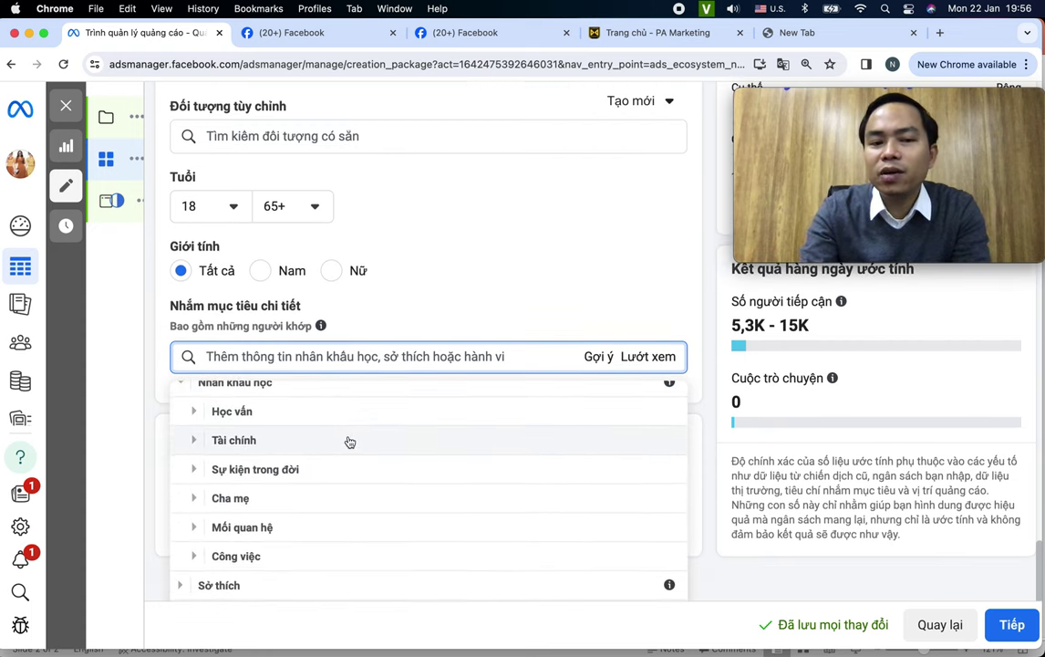
scroll(350, 440, "down", 2)
left_click(193, 375)
scroll(263, 415, "down", 2)
left_click(198, 474)
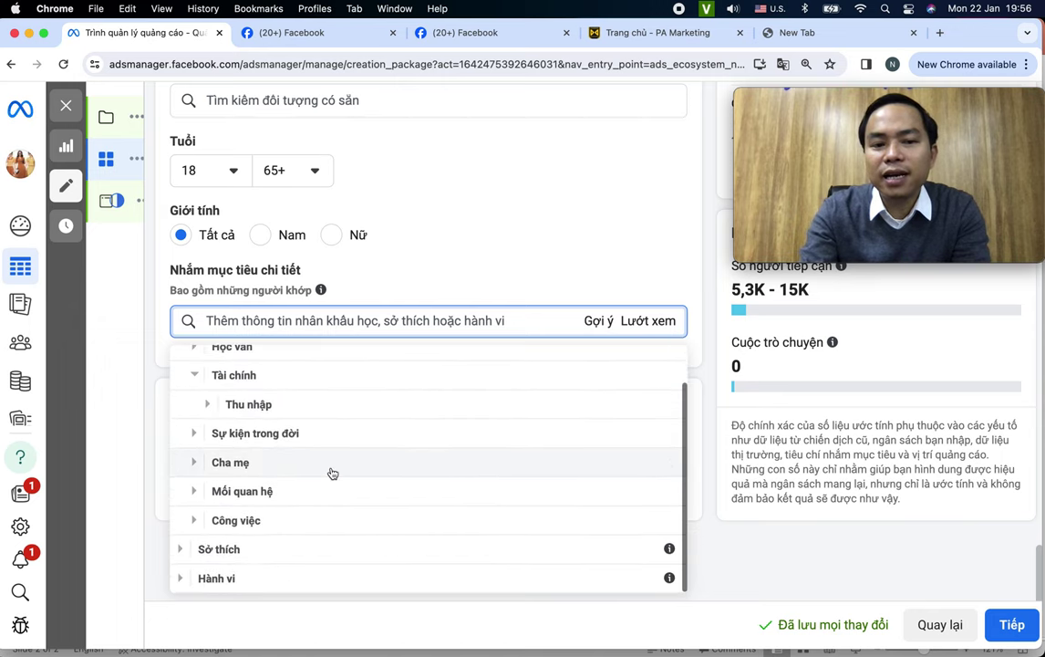
Examine the Sự kiện trong đời targeting options, including the Ngày kỷ niệm, Ngày sinh and Tháng sinh subcategories
left_click(193, 431)
scroll(326, 441, "down", 4)
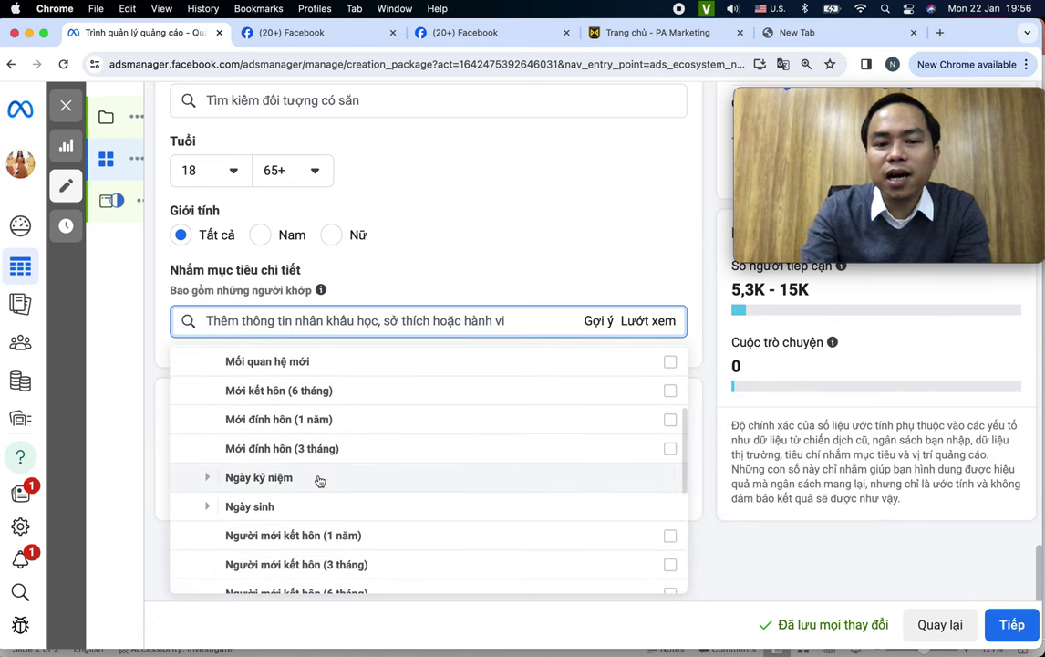
scroll(319, 481, "down", 1)
scroll(319, 481, "up", 1)
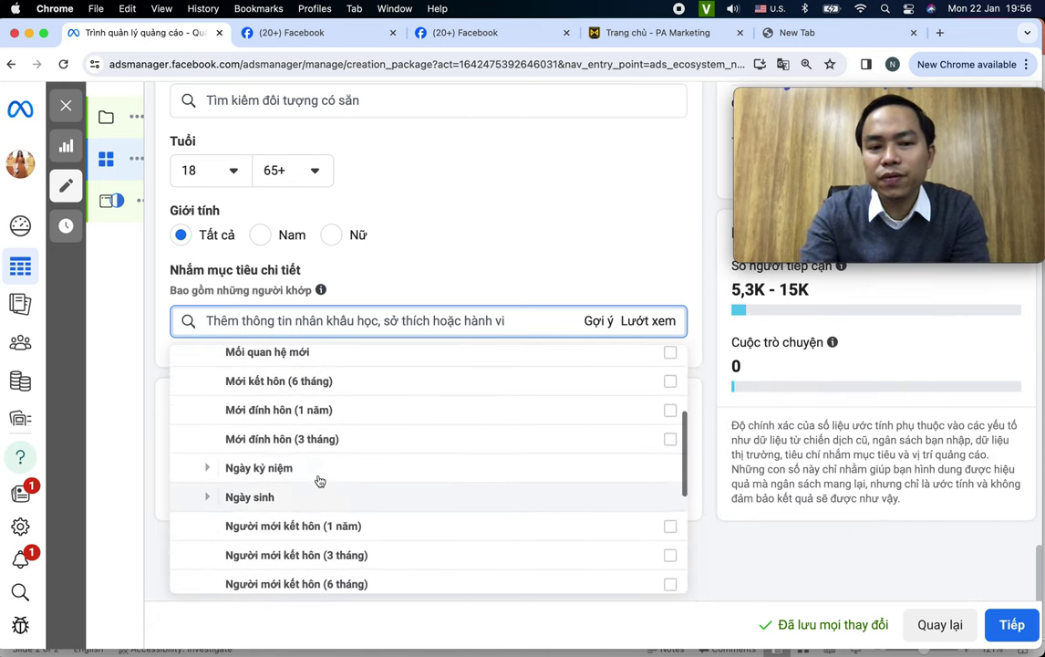
left_click(211, 474)
scroll(361, 472, "down", 2)
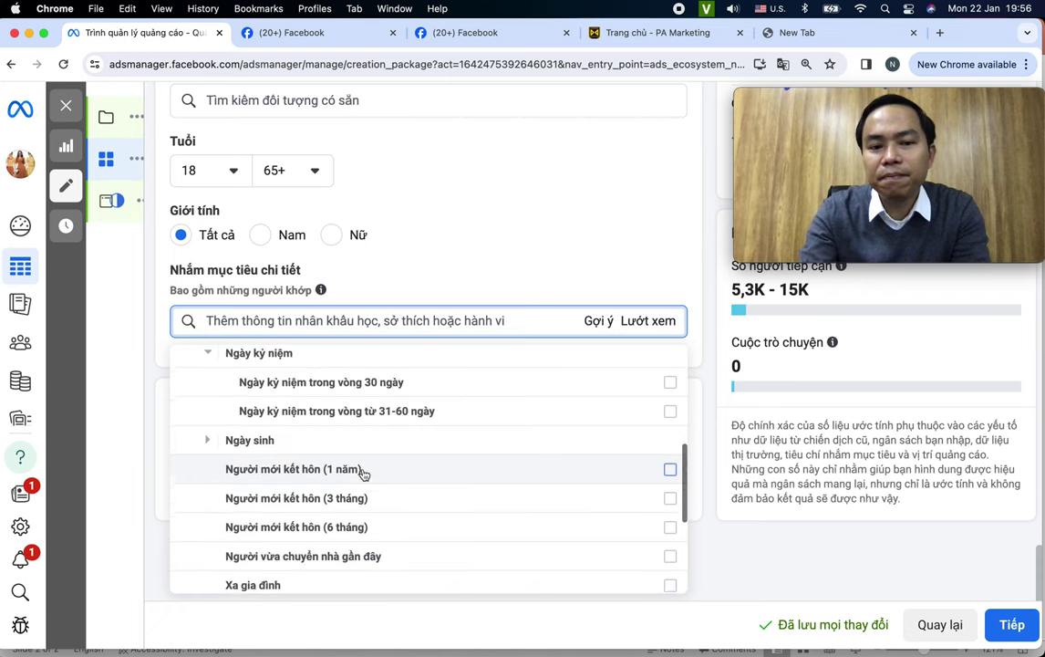
left_click(206, 430)
scroll(329, 436, "down", 3)
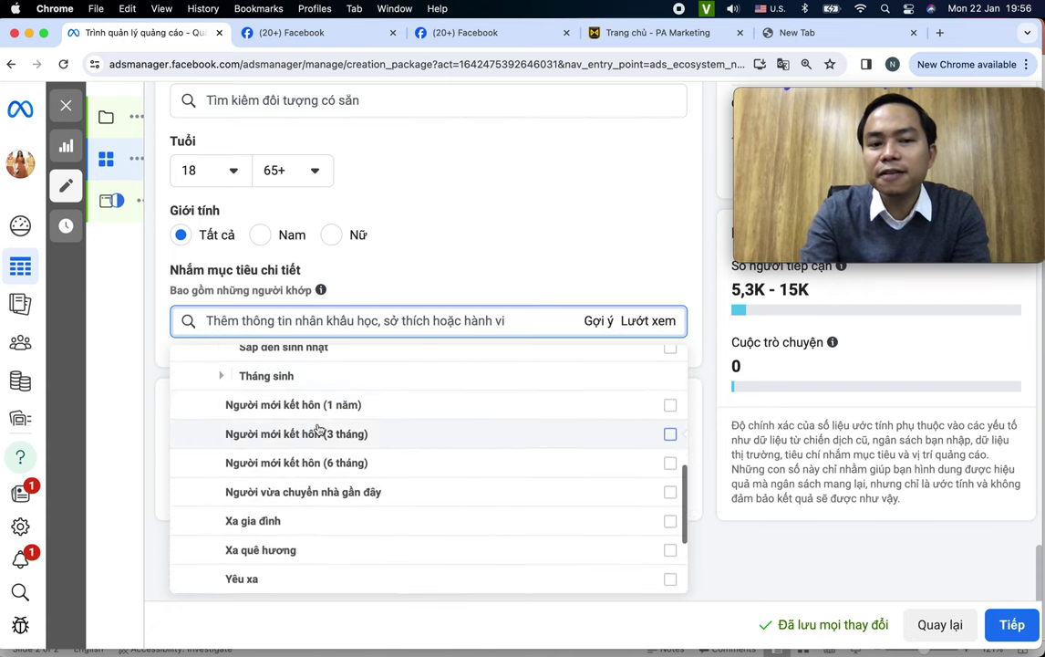
left_click(220, 373)
scroll(329, 443, "down", 5)
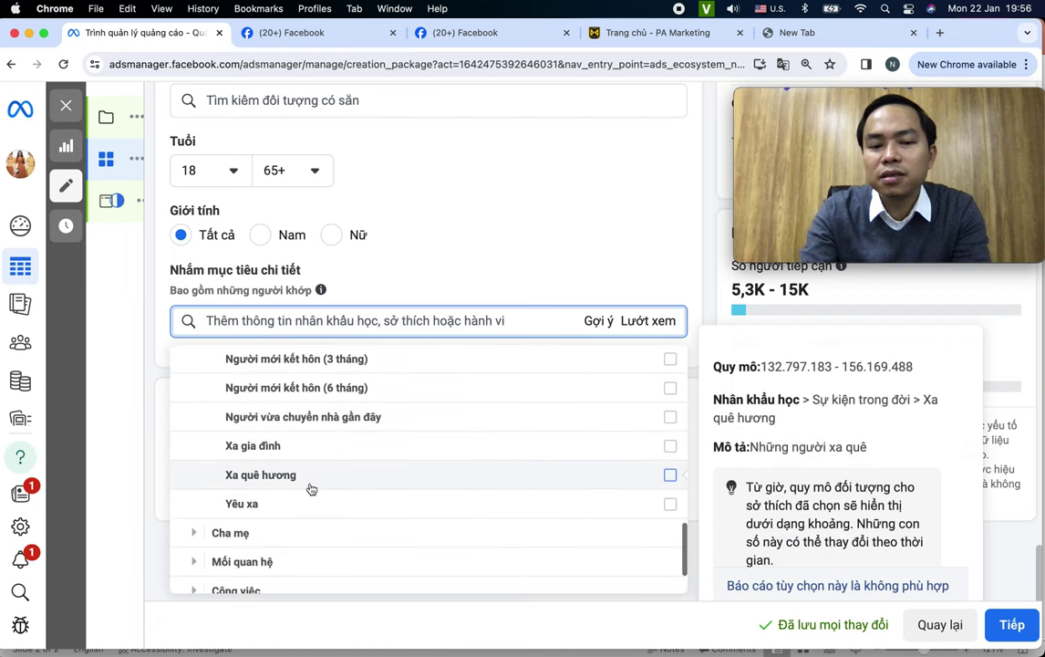
scroll(273, 493, "down", 1)
Expand Cha mẹ and Tất cả Cha mẹ and examine the parent targeting options by child age
left_click(219, 500)
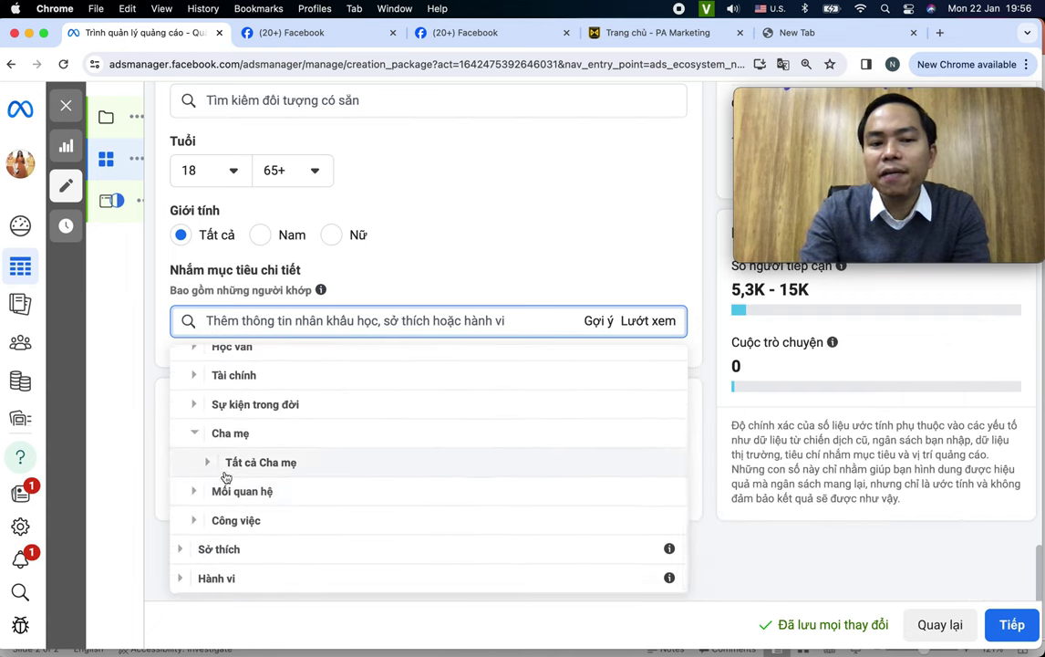
left_click(213, 466)
scroll(395, 479, "down", 5)
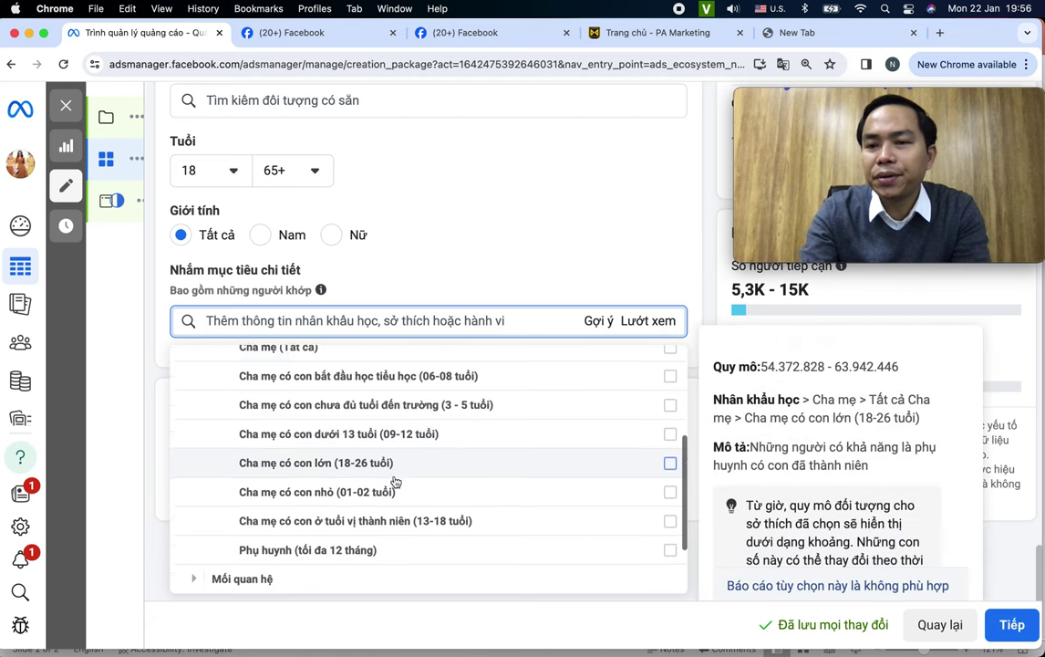
Expand Mối quan hệ and Tình trạng mối quan hệ and examine the relationship status targeting options
scroll(395, 480, "down", 1)
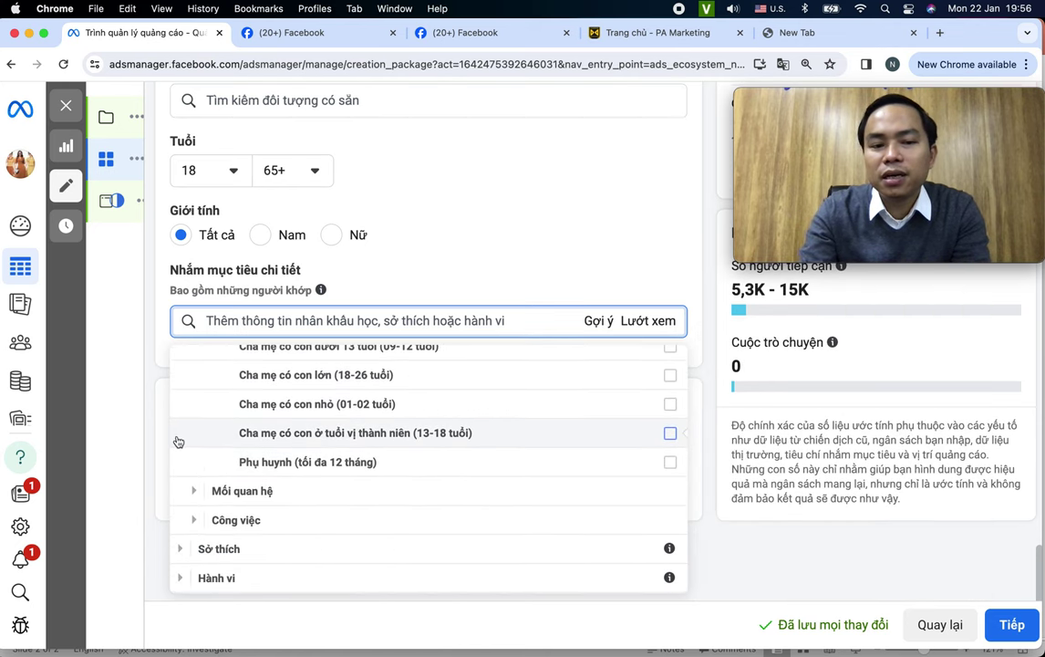
left_click(195, 491)
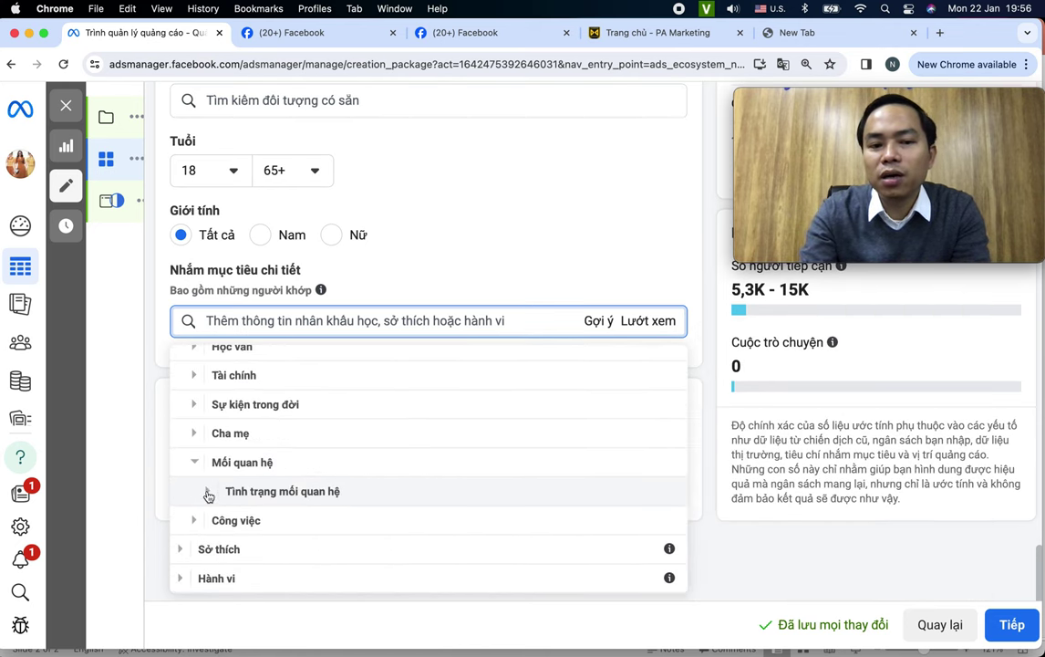
left_click(208, 490)
scroll(347, 496, "down", 1)
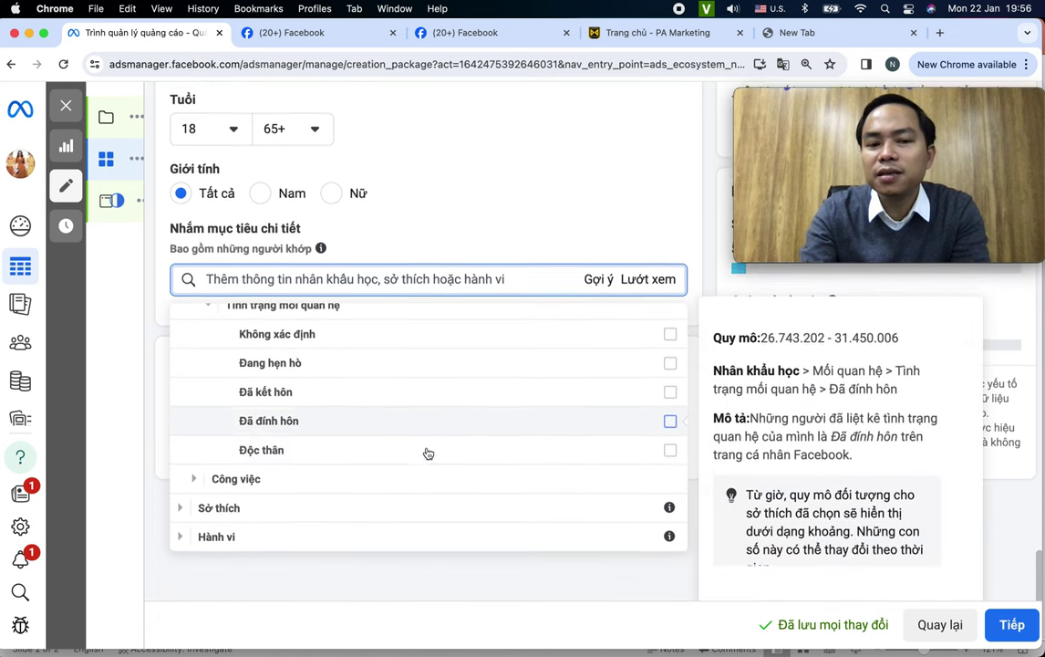
Expand Công việc and Ngành and examine the industry, company revenue and company size targeting options
left_click(194, 521)
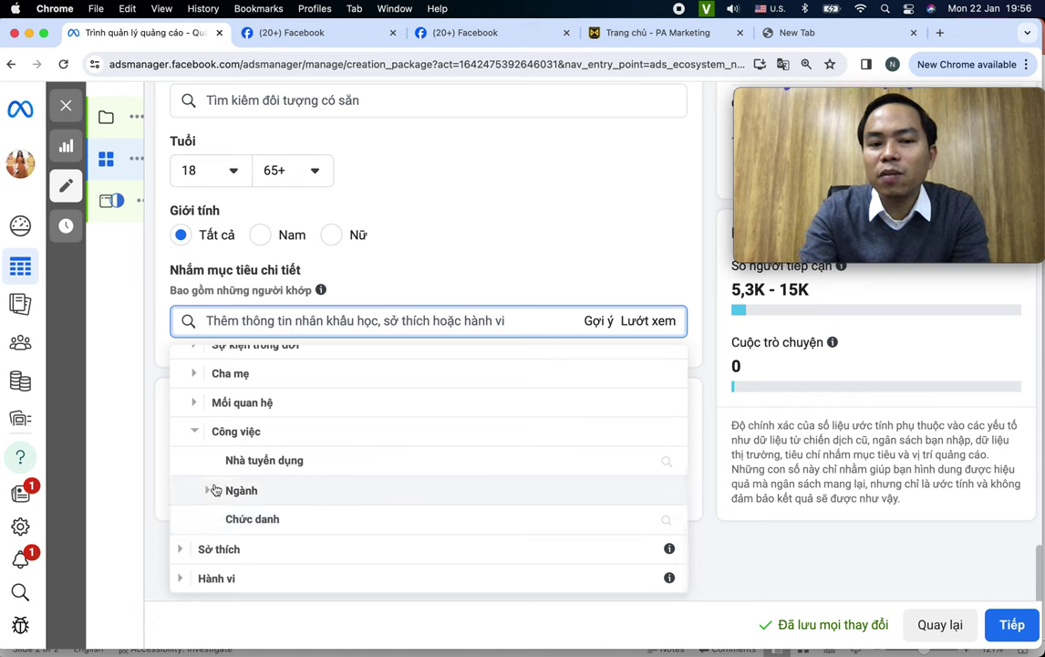
left_click(208, 494)
mouse_move(375, 498)
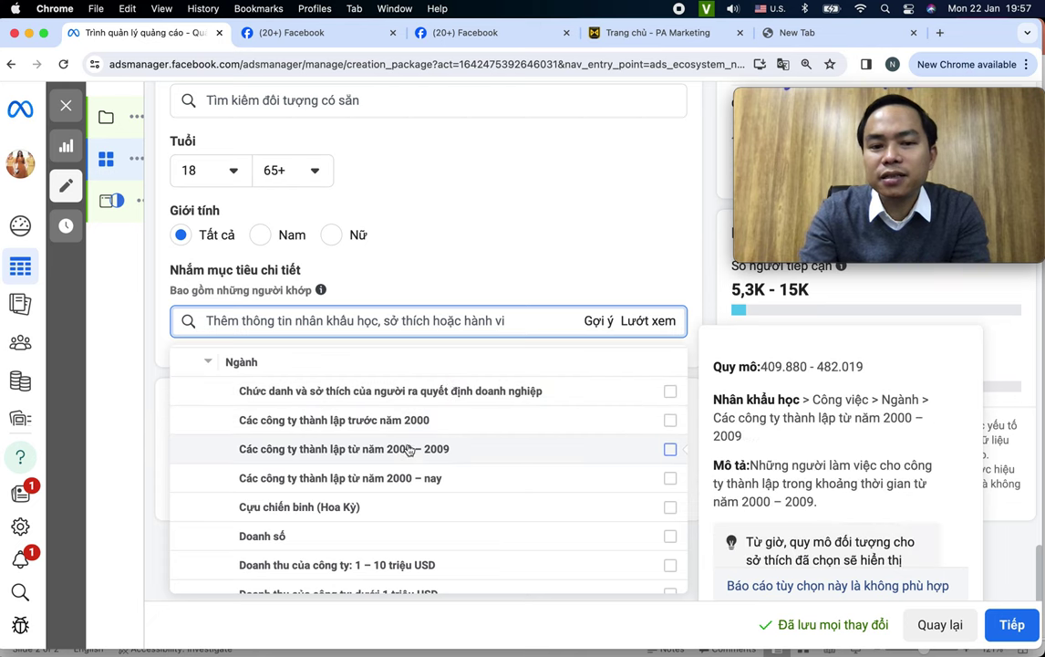
scroll(407, 466, "down", 3)
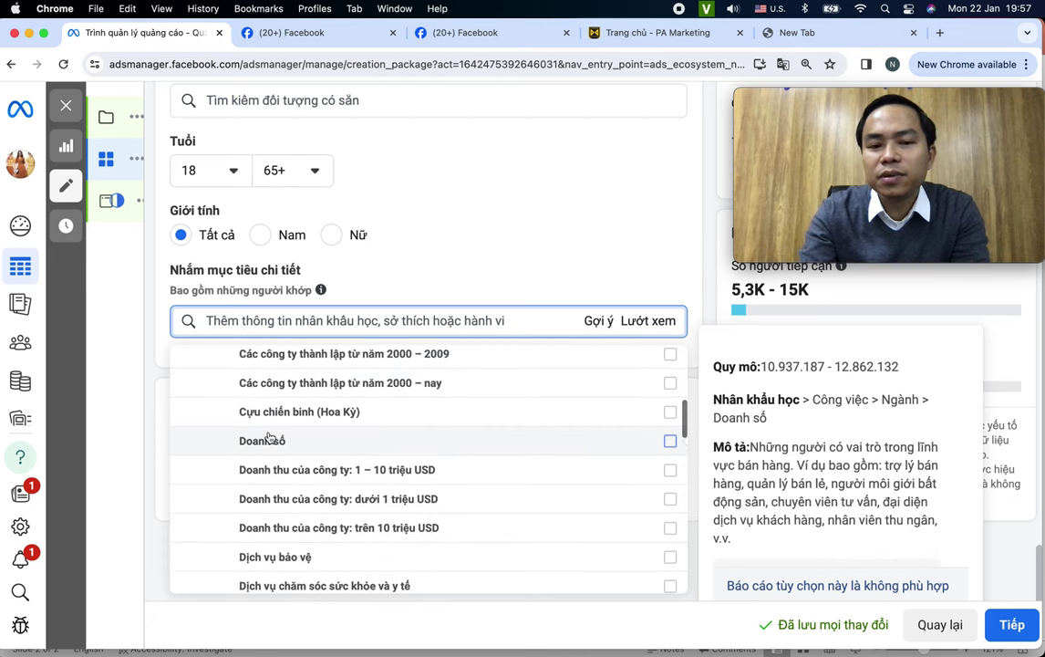
scroll(366, 463, "down", 4)
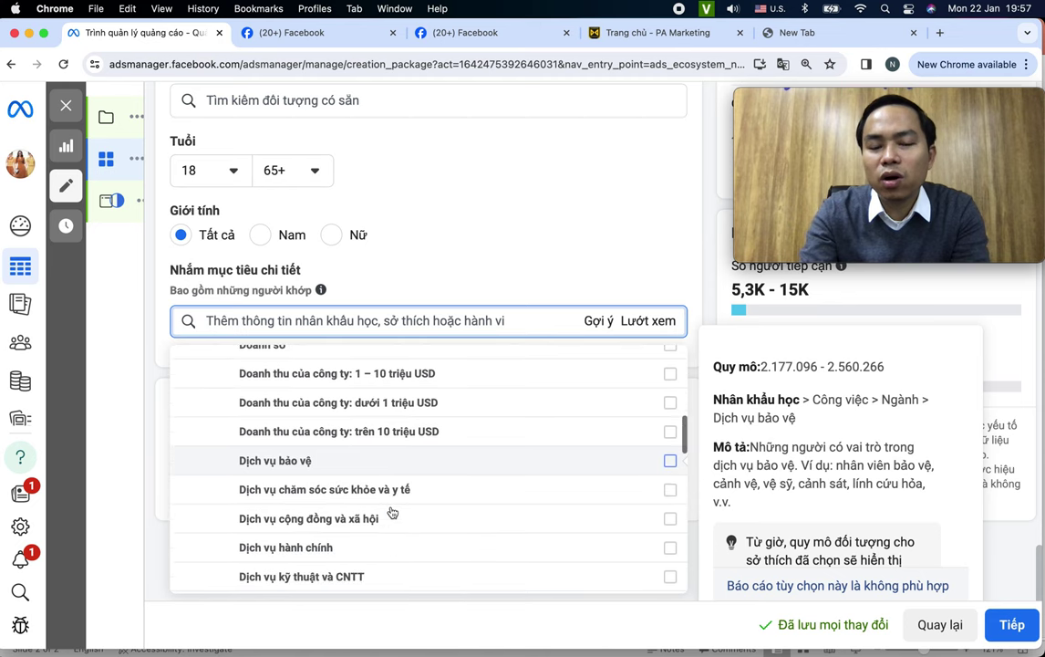
scroll(391, 512, "down", 9)
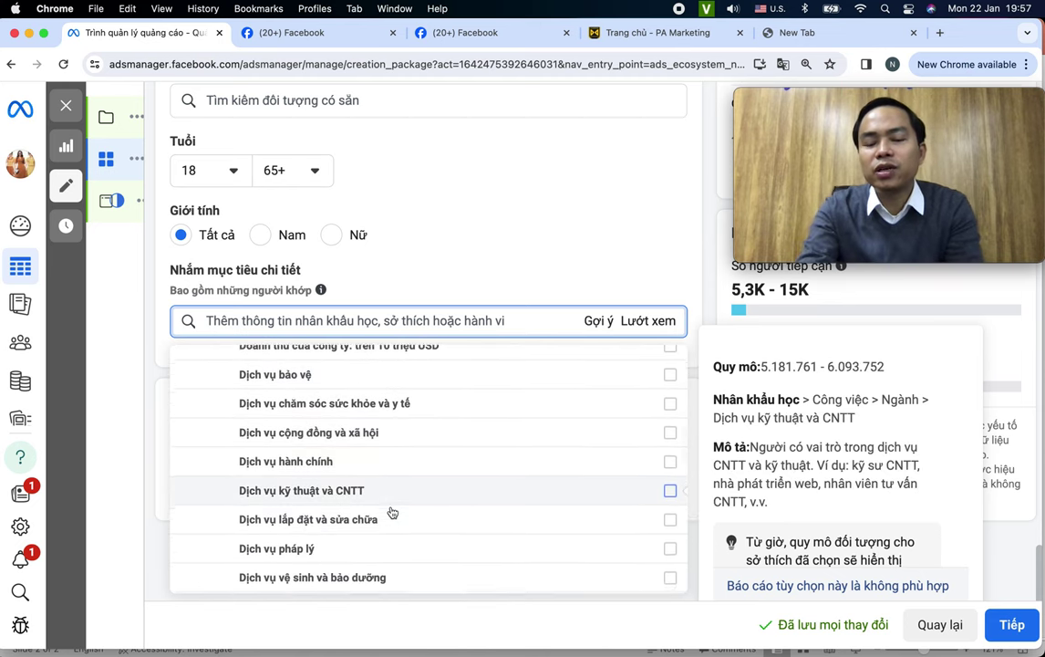
scroll(391, 512, "down", 6)
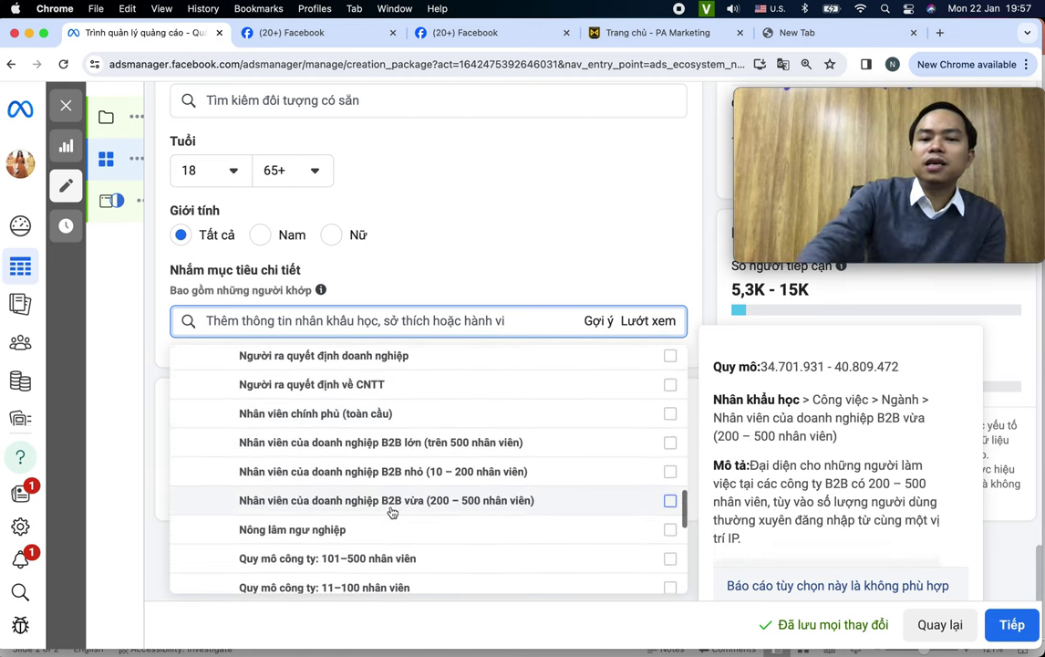
scroll(391, 512, "down", 2)
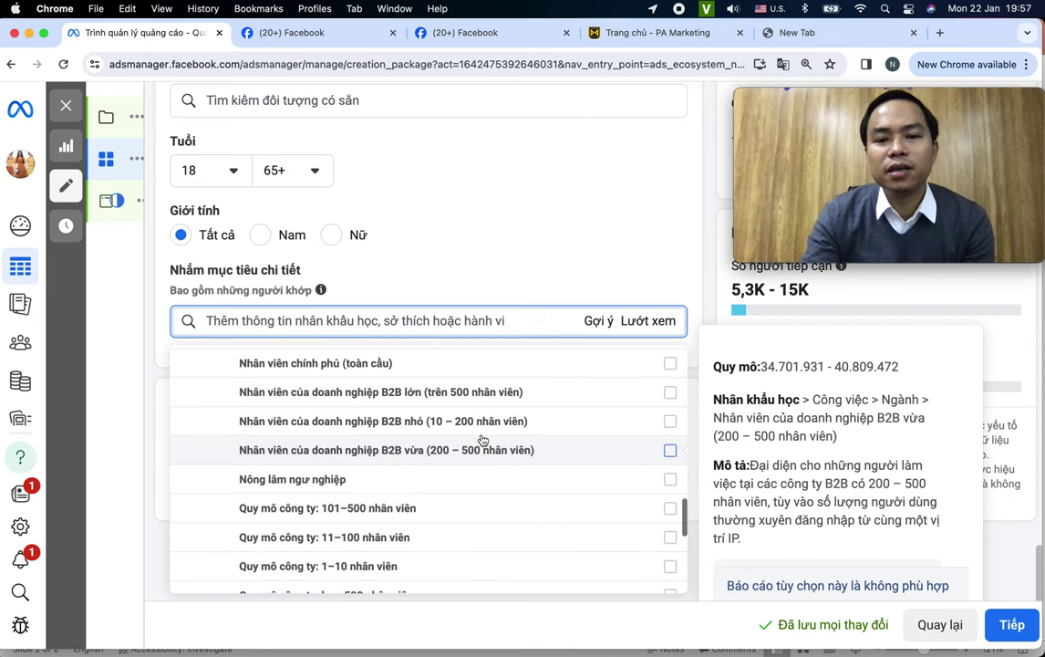
scroll(387, 459, "down", 2)
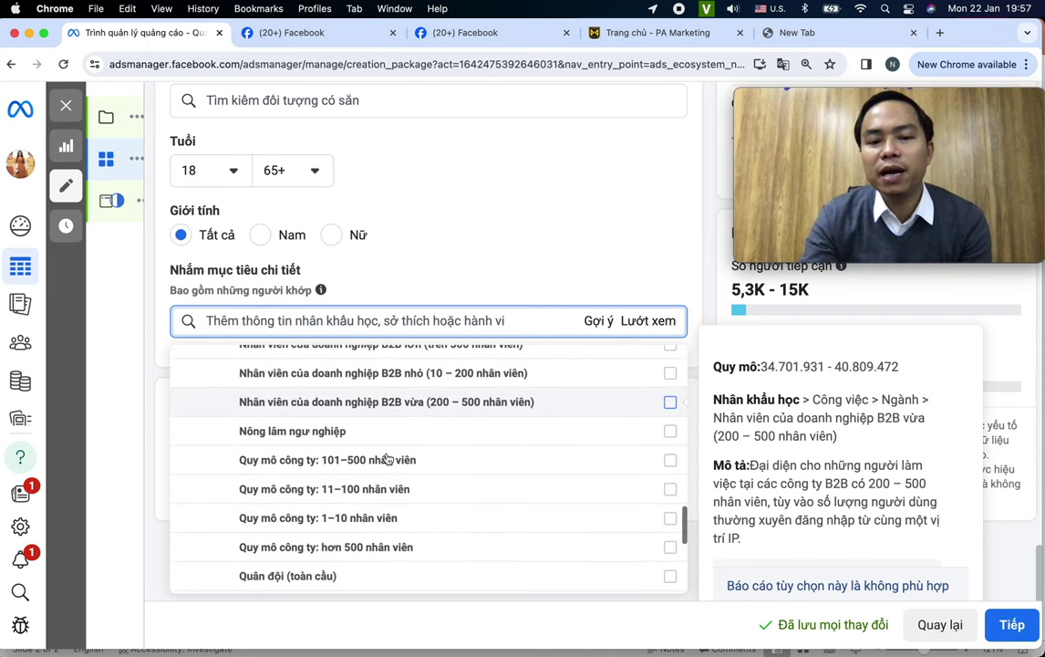
scroll(325, 501, "down", 2)
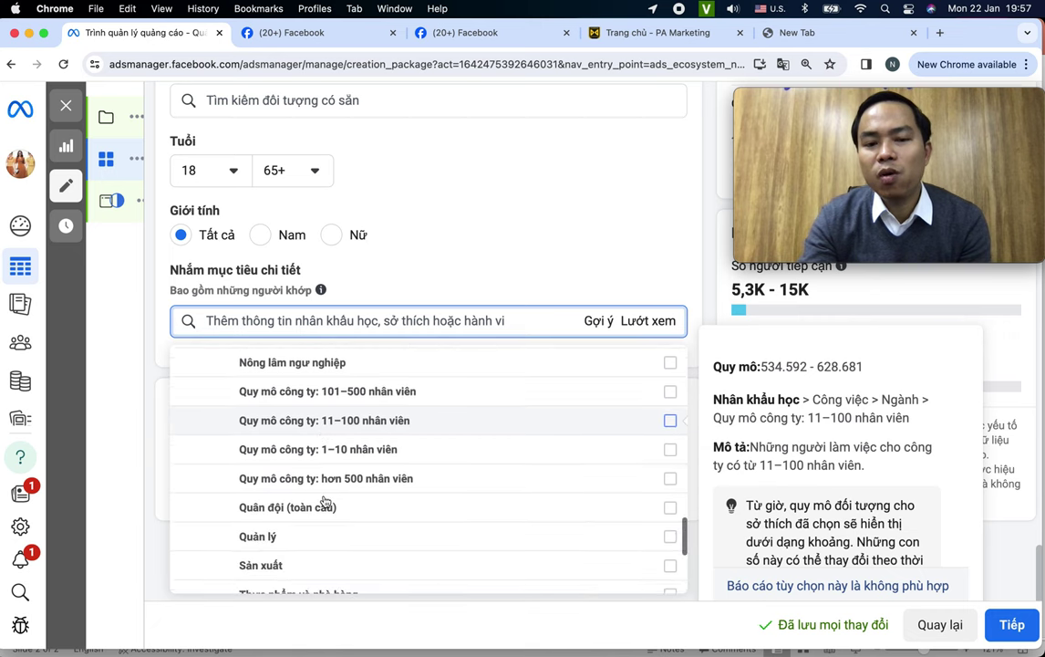
scroll(325, 501, "down", 2)
scroll(324, 501, "down", 5)
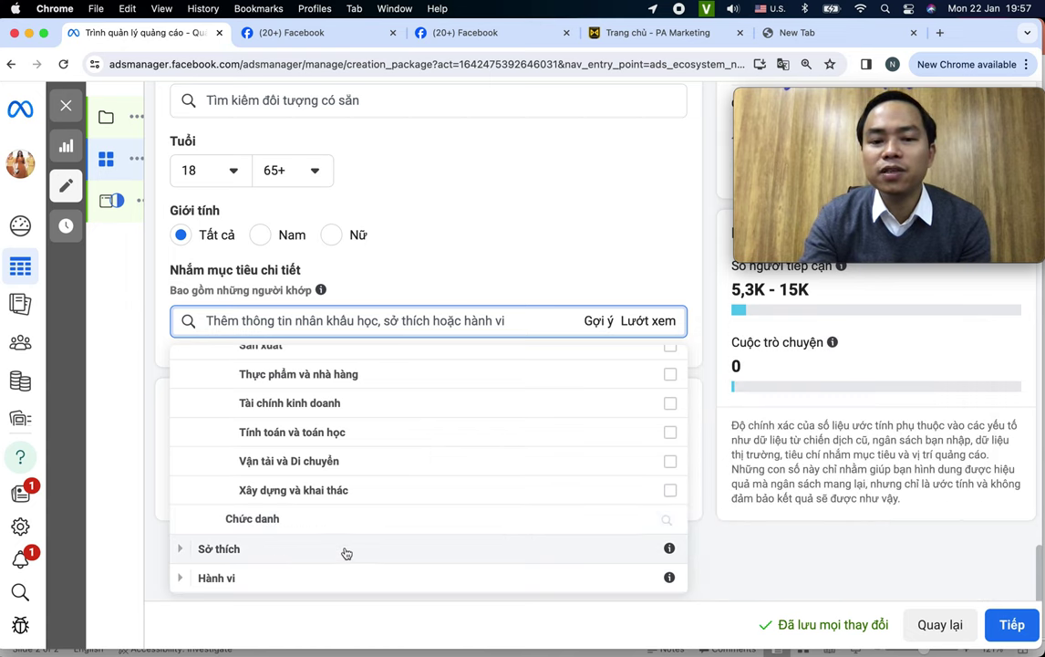
Browse the Sở thích interests, expanding Business and industry and its Banking (finance) subcategory
left_click(179, 550)
scroll(331, 501, "down", 2)
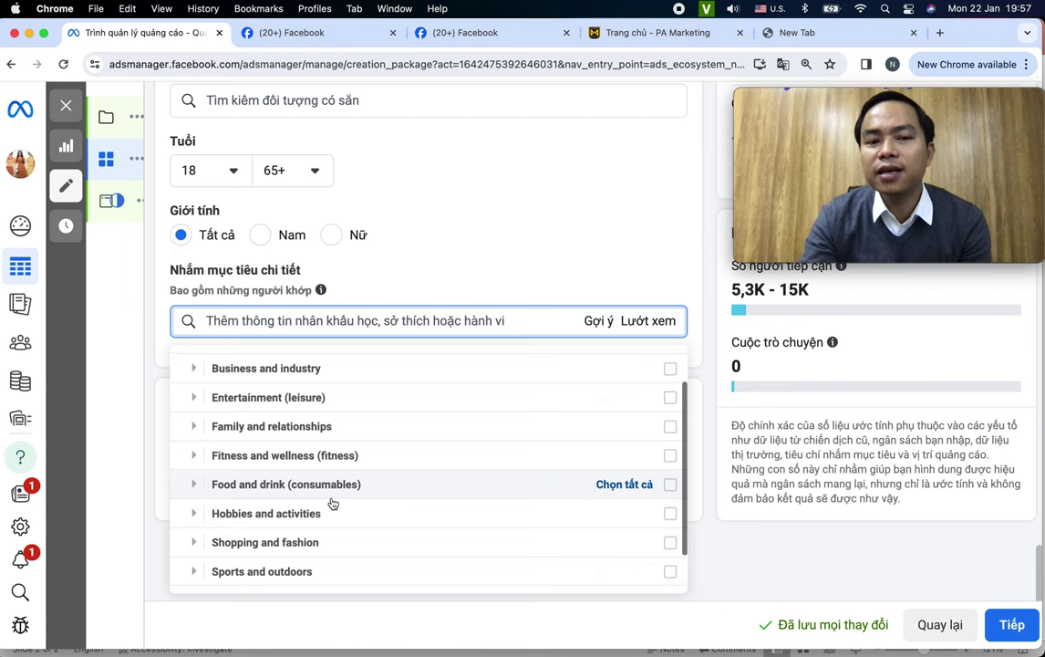
scroll(333, 503, "up", 1)
left_click(194, 419)
scroll(293, 462, "down", 1)
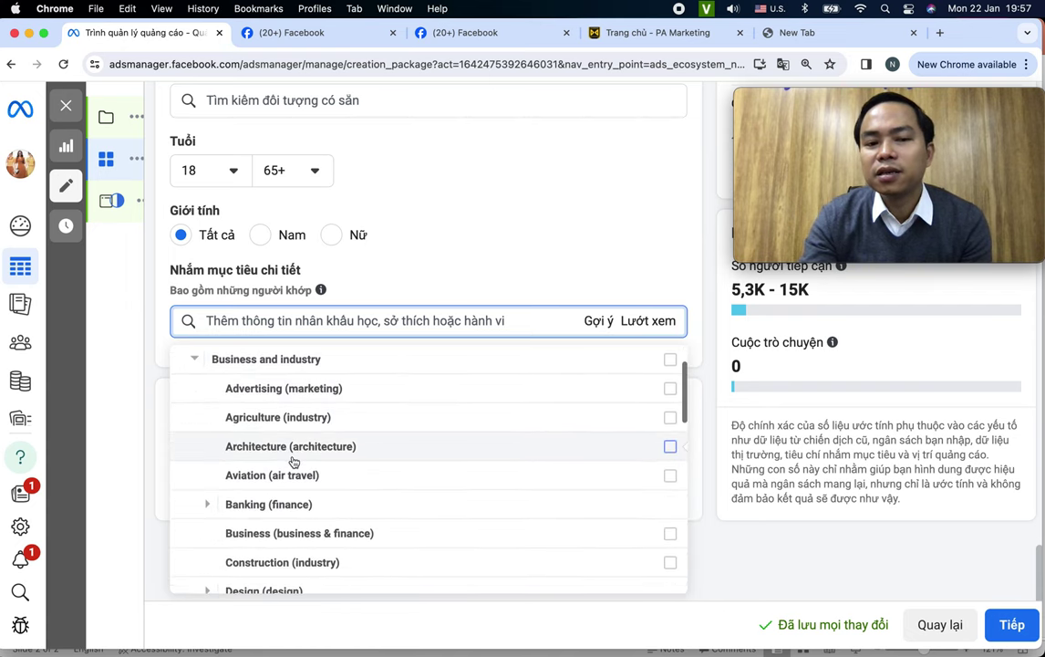
scroll(310, 461, "down", 3)
scroll(310, 460, "up", 2)
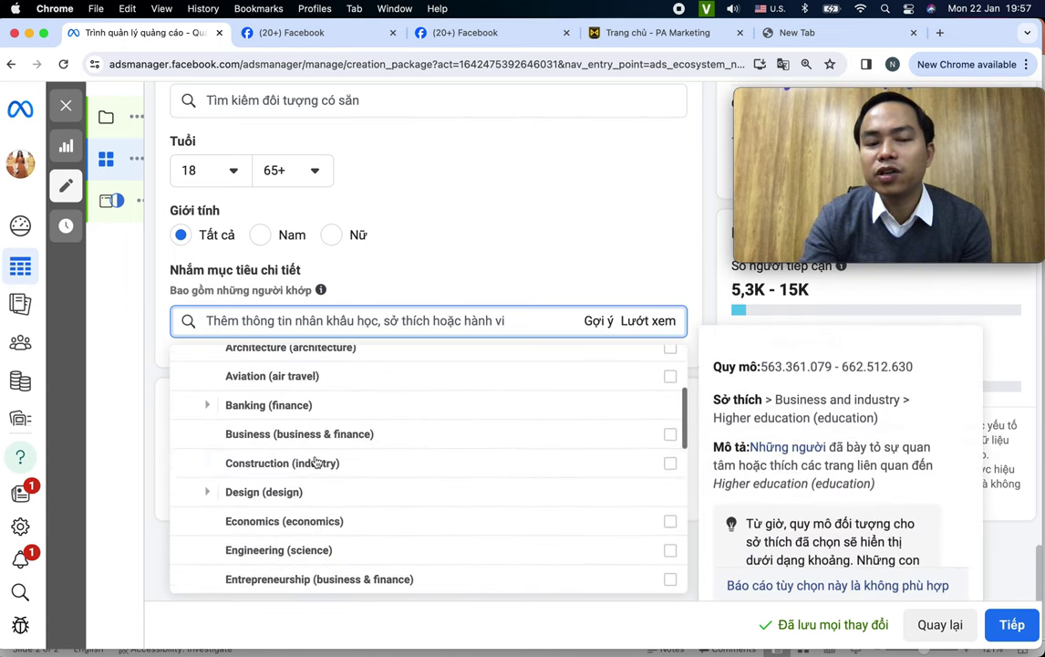
left_click(208, 406)
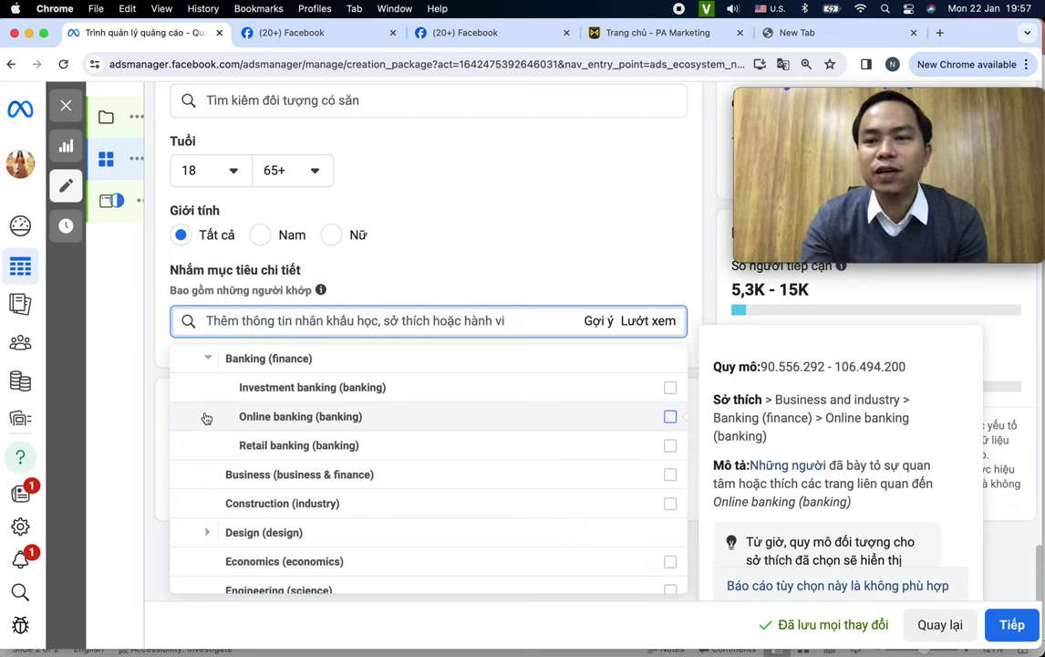
scroll(206, 418, "down", 10)
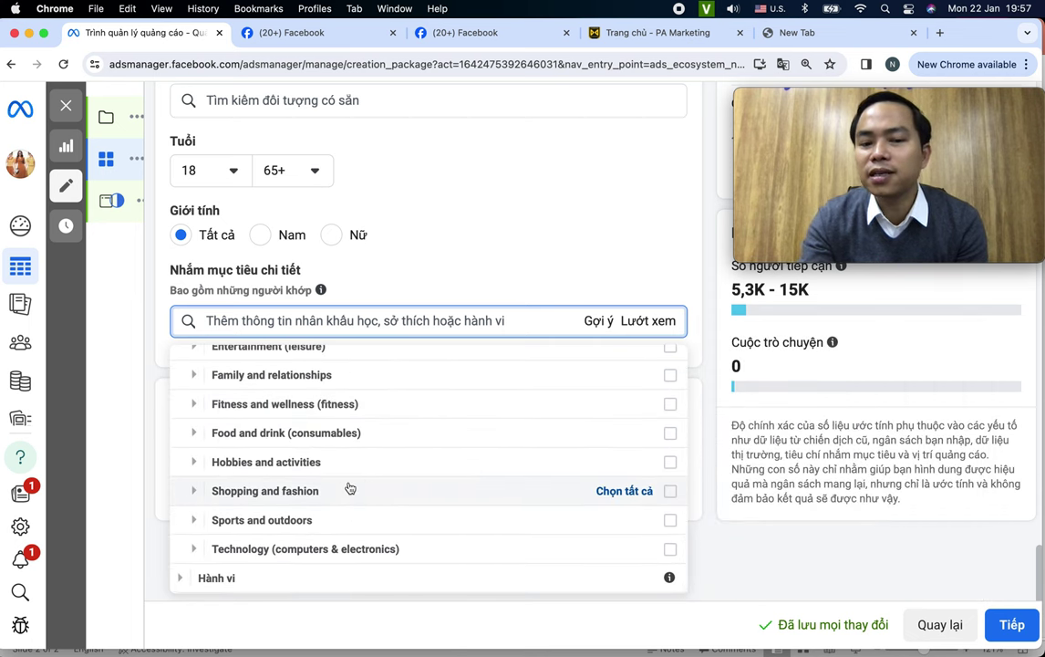
Expand the Hành vi category and its Digital activitiesTeam subcategory to review the behavior options
left_click(185, 589)
scroll(385, 530, "down", 2)
scroll(385, 530, "up", 2)
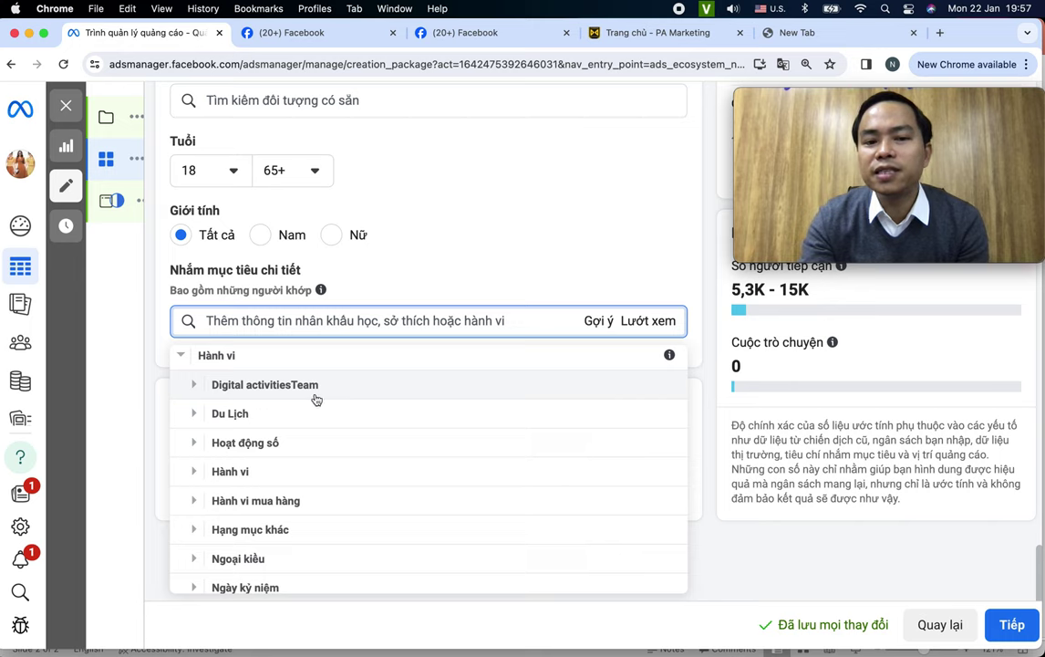
left_click(193, 392)
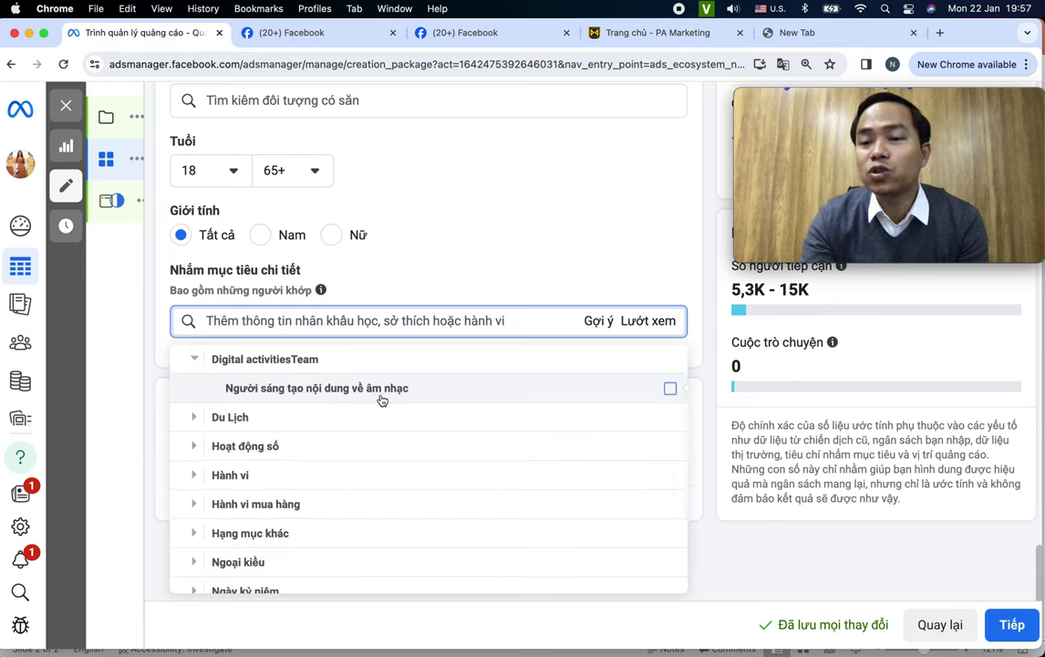
Expand Du Lịch and examine the frequent and international traveler targeting options
left_click(195, 422)
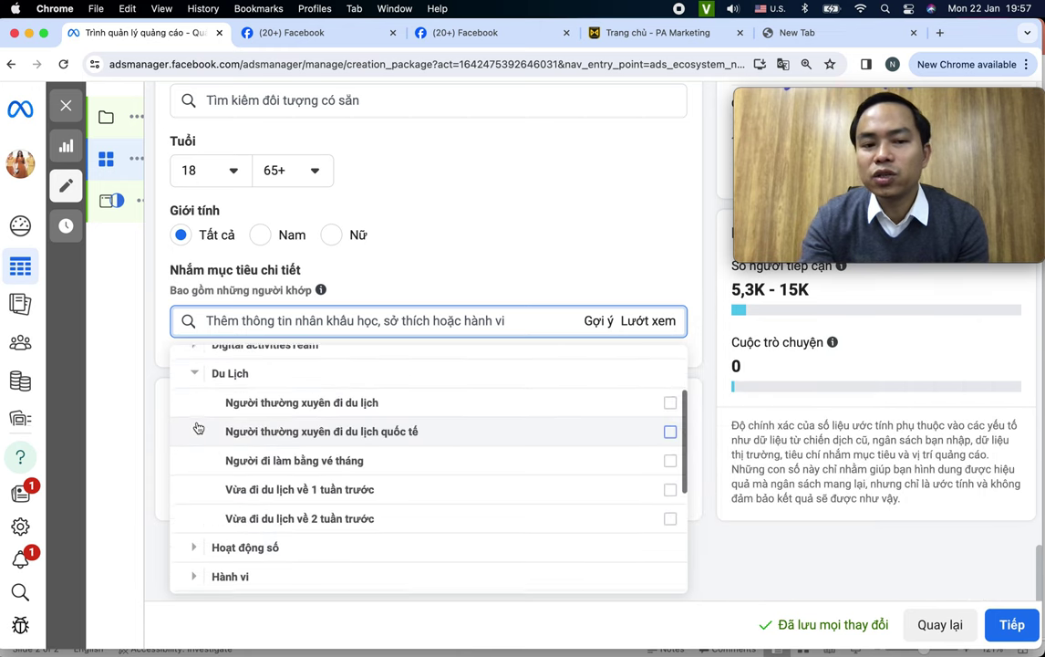
scroll(197, 428, "down", 1)
mouse_move(289, 401)
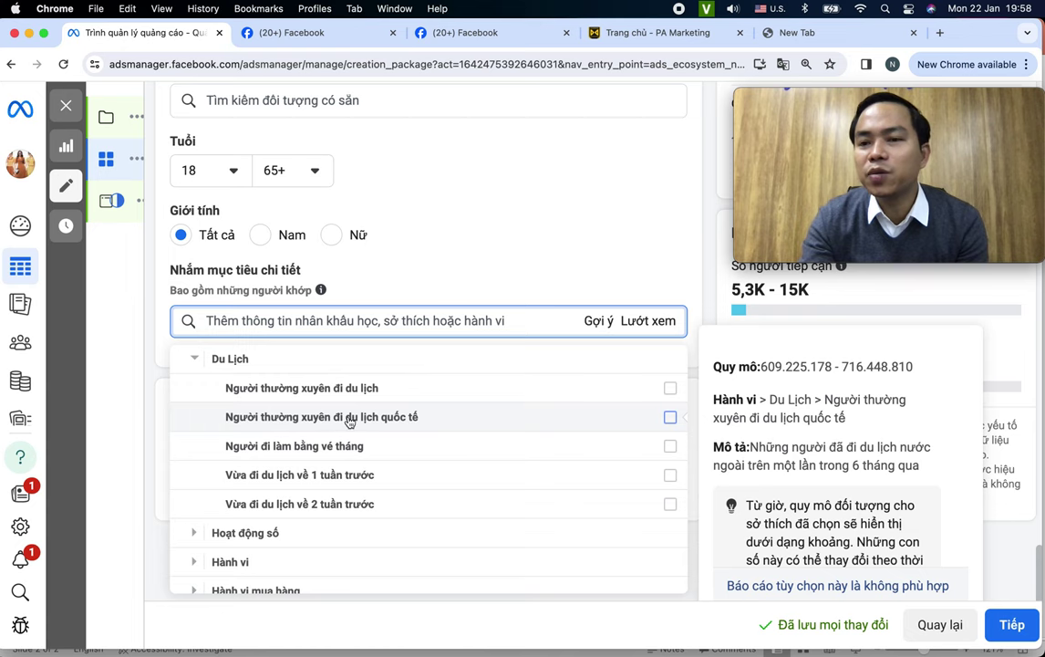
Expand Hoạt động số and examine the small business owner and new business options
scroll(348, 420, "down", 3)
left_click(198, 481)
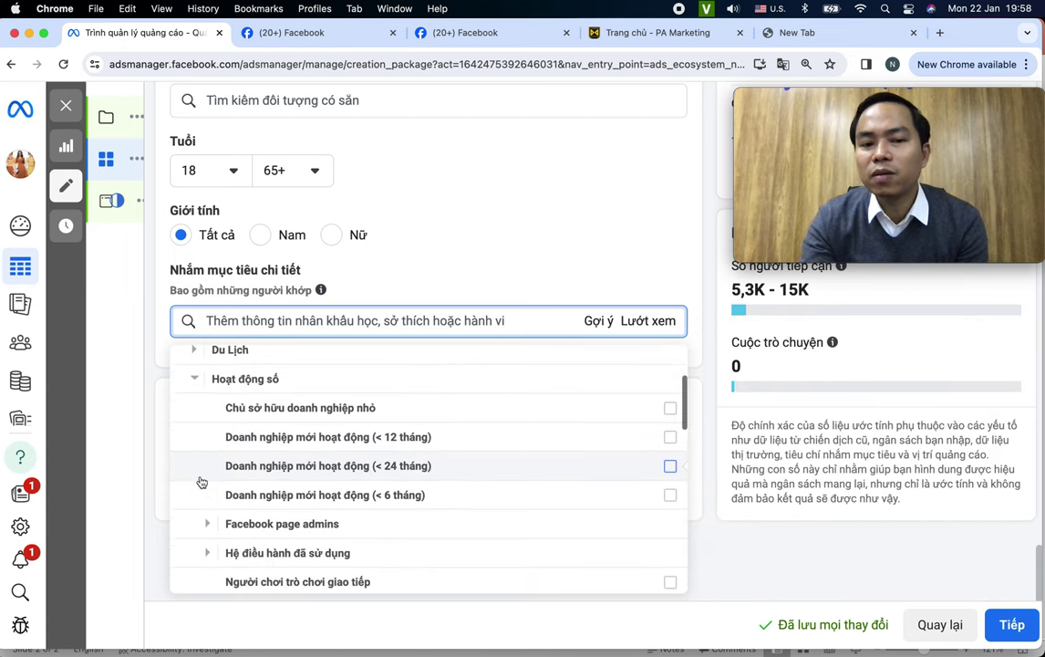
scroll(198, 482, "down", 1)
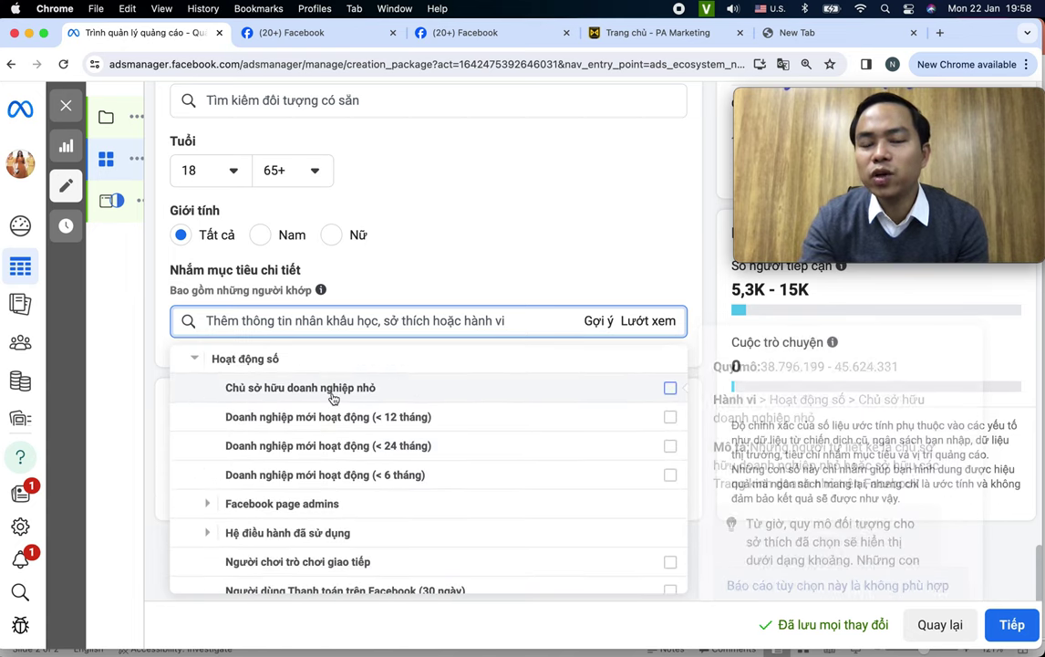
mouse_move(335, 410)
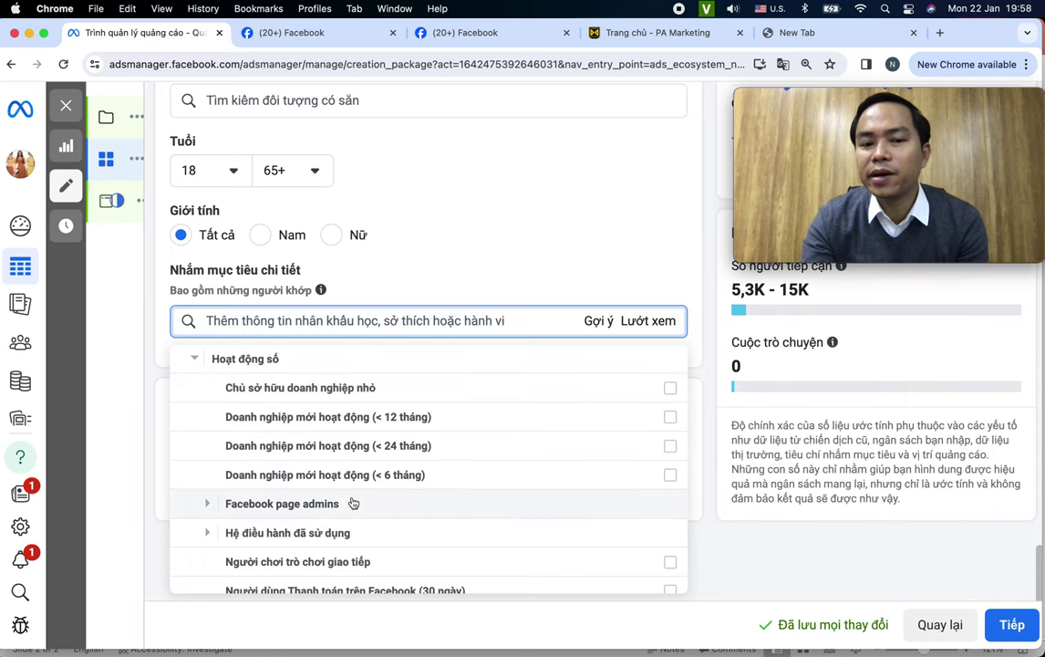
Expand Facebook page admins and examine the targeting options for administrators of different page types
scroll(328, 469, "down", 2)
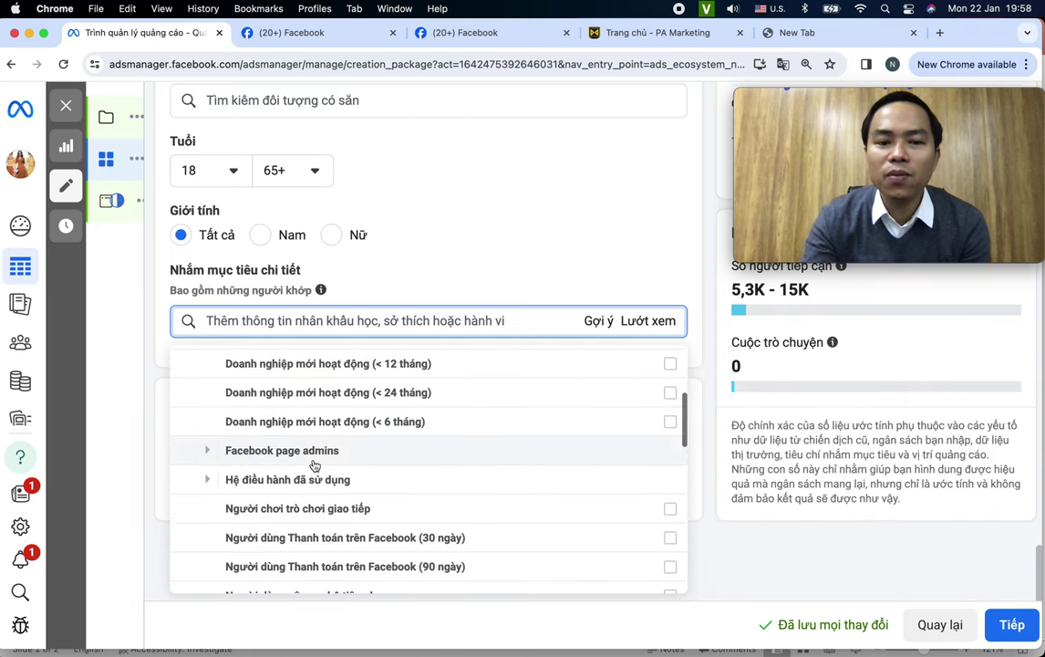
left_click(207, 459)
scroll(237, 438, "down", 3)
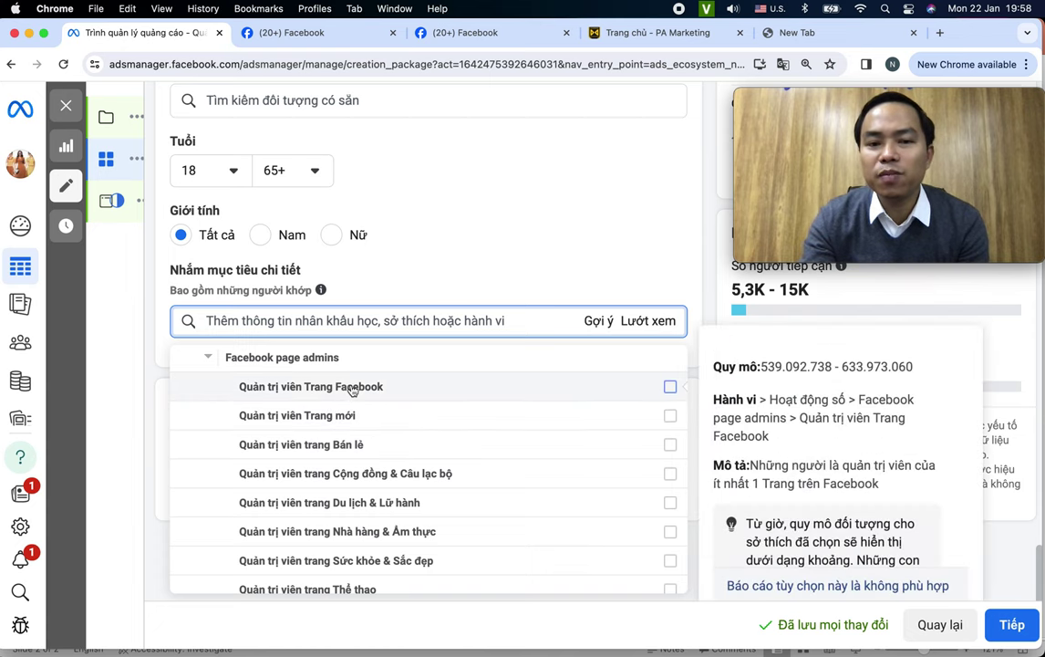
scroll(371, 462, "down", 2)
scroll(367, 462, "up", 2)
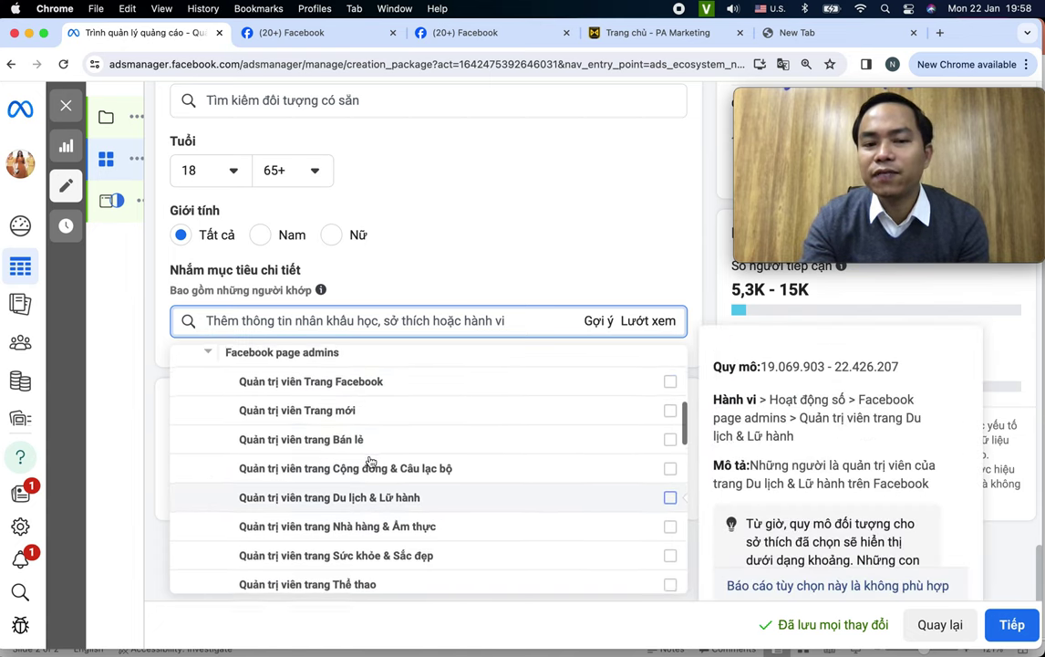
scroll(345, 413, "down", 3)
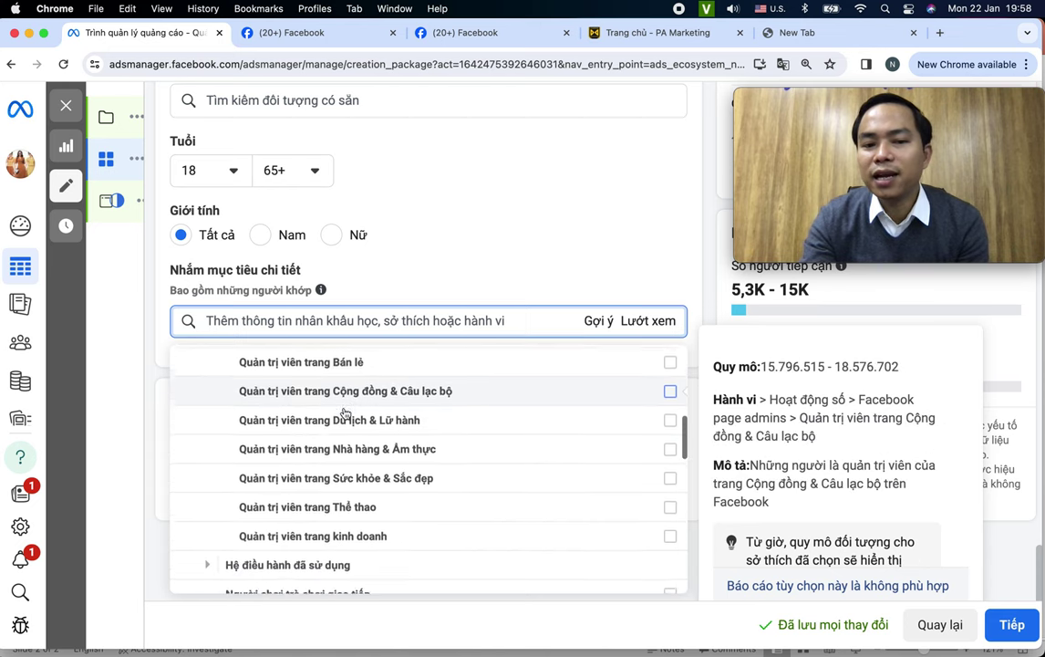
Expand Hệ điều hành đã sử dụng and examine the Mac and Windows access options
scroll(346, 463, "down", 4)
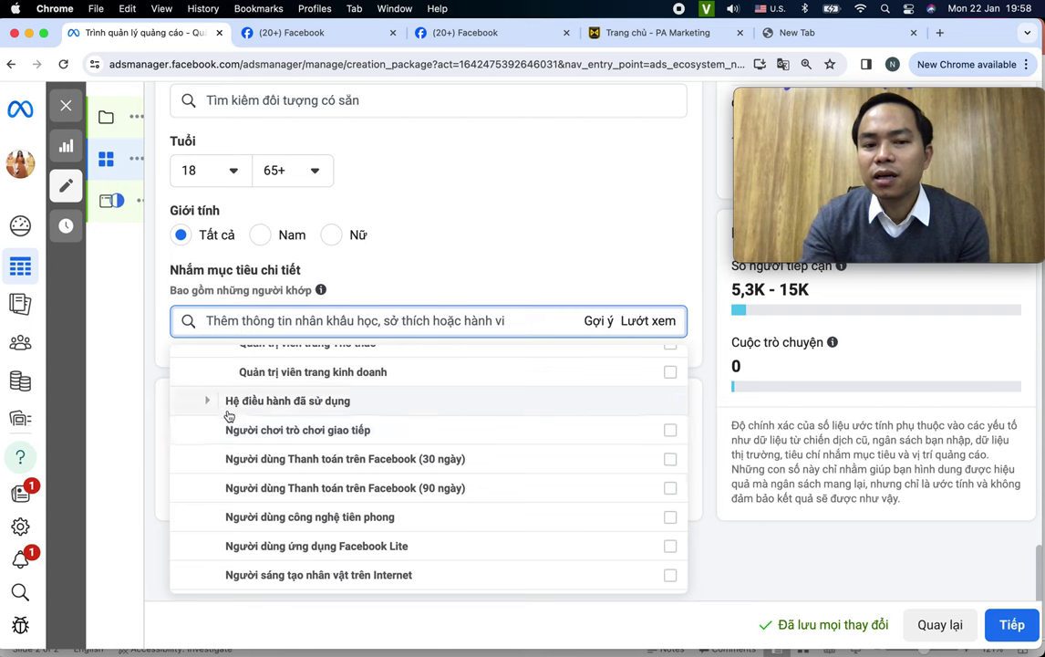
left_click(208, 401)
mouse_move(317, 424)
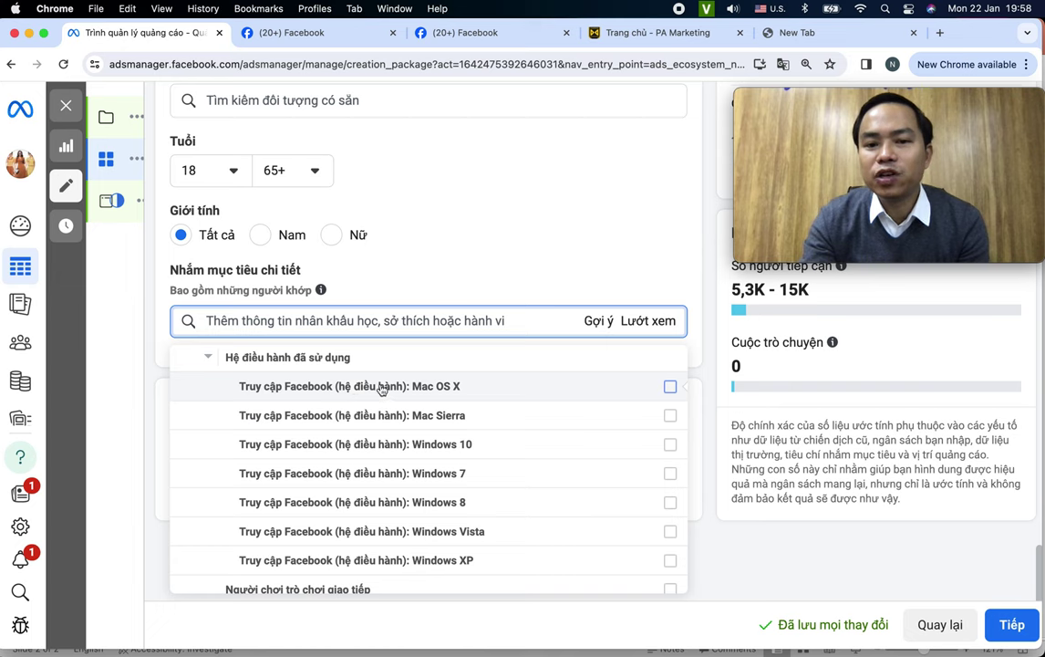
mouse_move(442, 388)
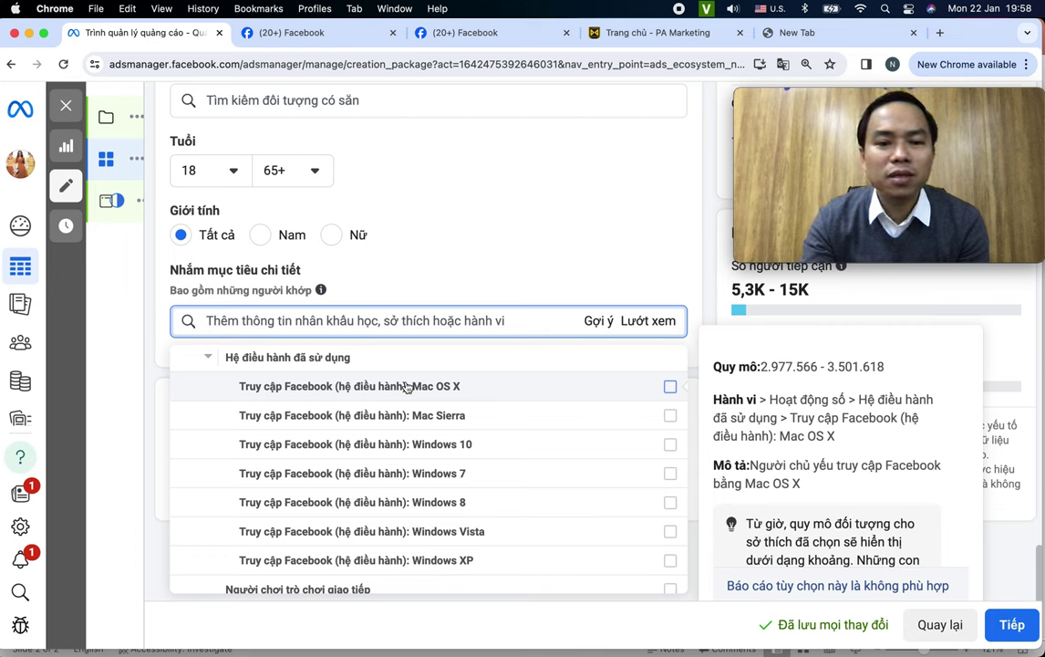
Examine the remaining Hoạt động số options, from early technology adopters and content creators to Facebook Gaming visitors and older-device users
scroll(407, 386, "down", 2)
scroll(407, 386, "down", 4)
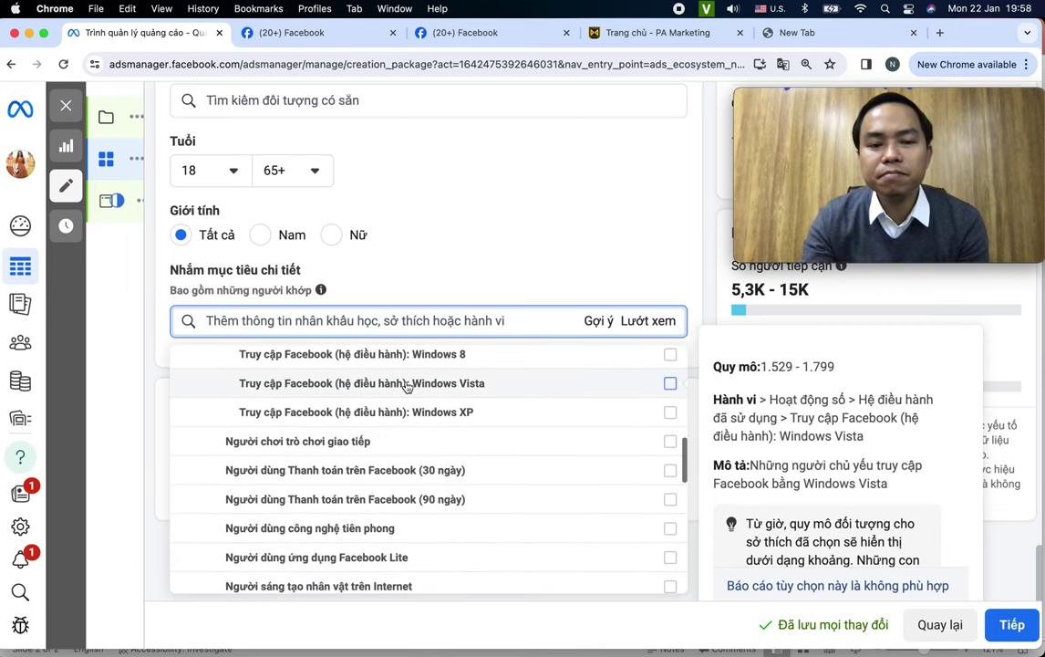
scroll(444, 395, "down", 2)
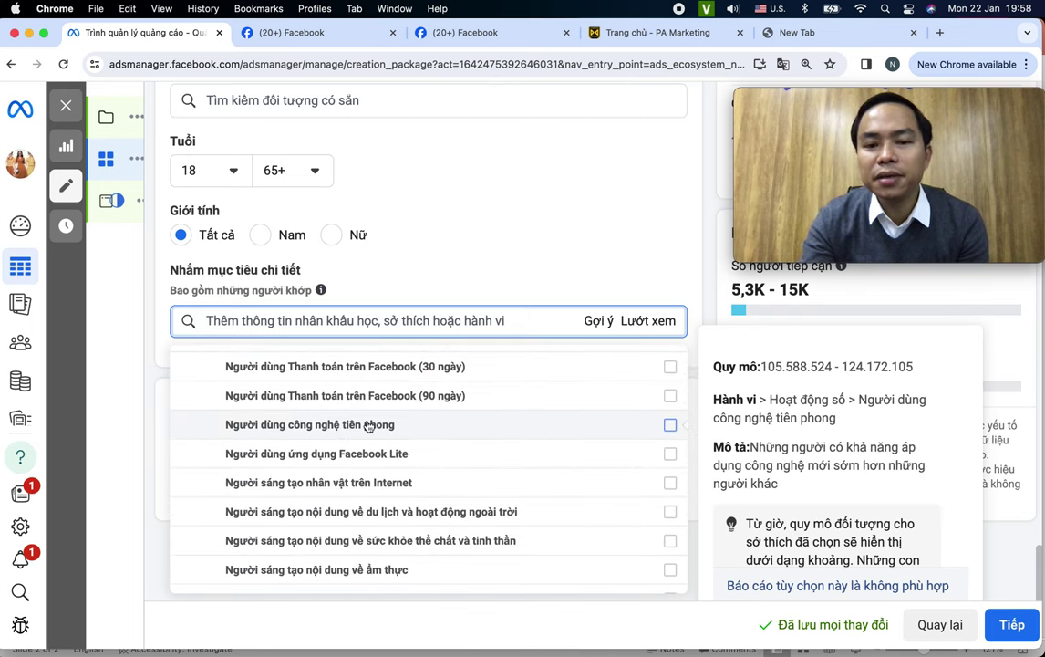
scroll(368, 426, "down", 2)
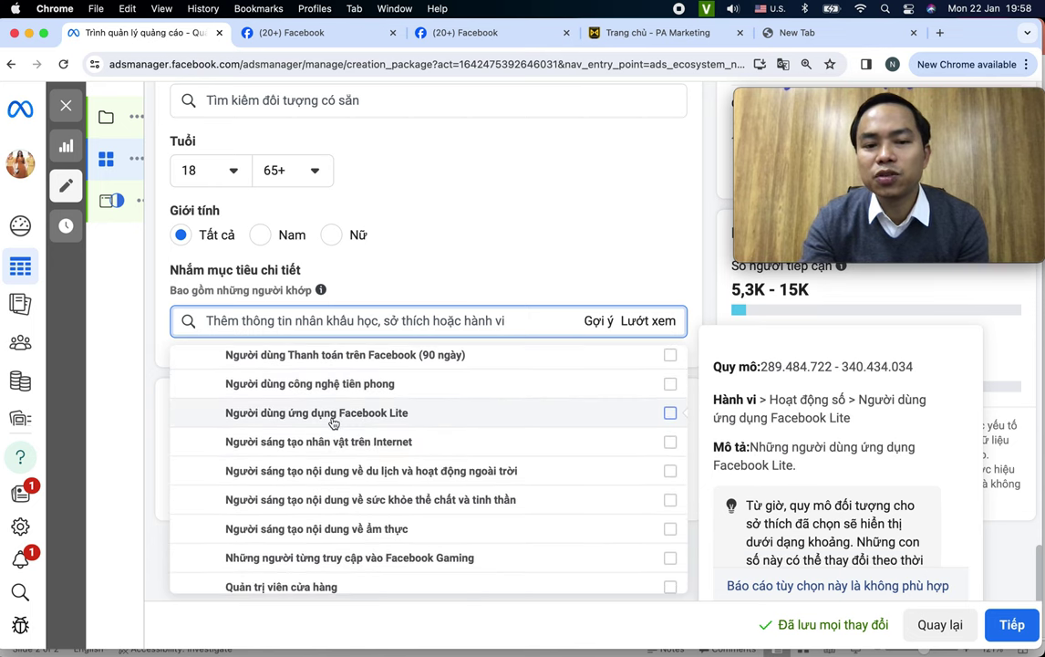
scroll(369, 432, "down", 1)
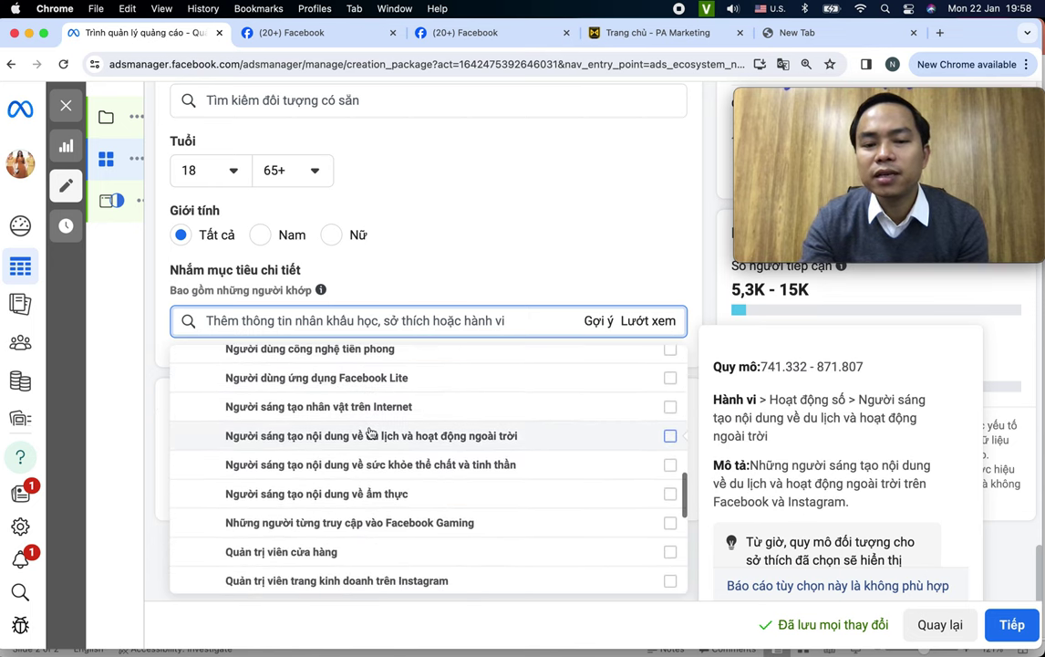
scroll(370, 433, "down", 1)
scroll(370, 432, "down", 1)
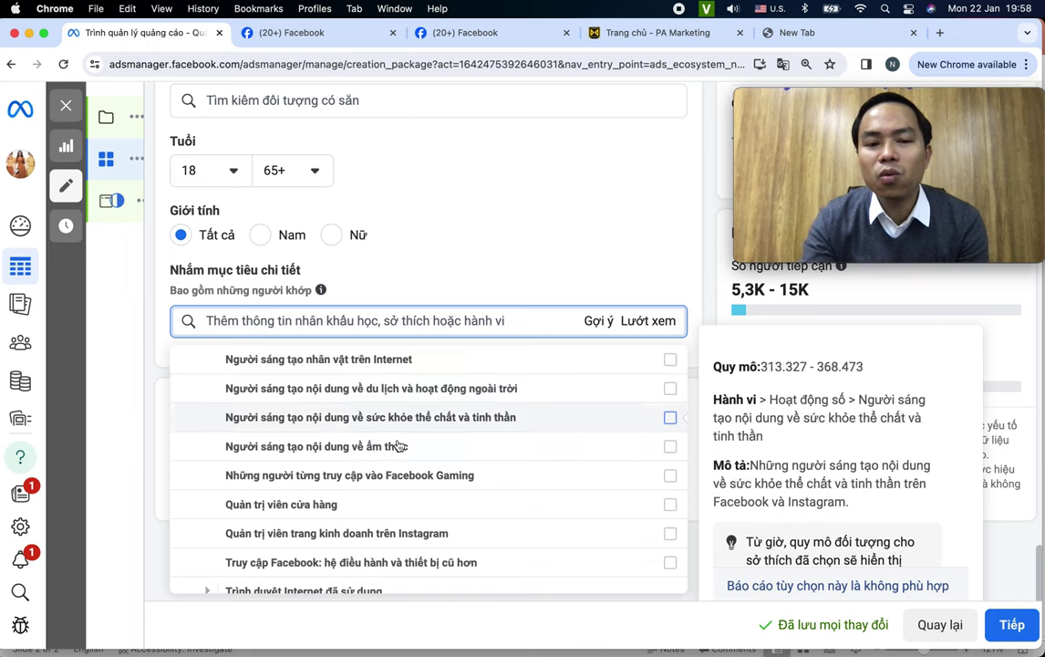
scroll(370, 441, "down", 2)
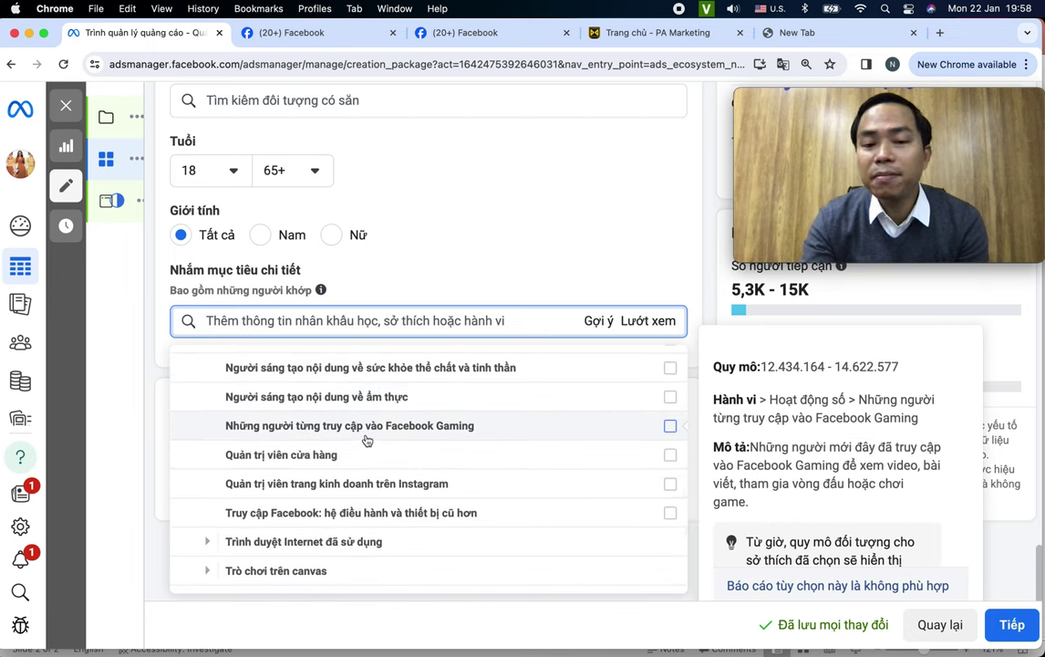
scroll(303, 468, "down", 2)
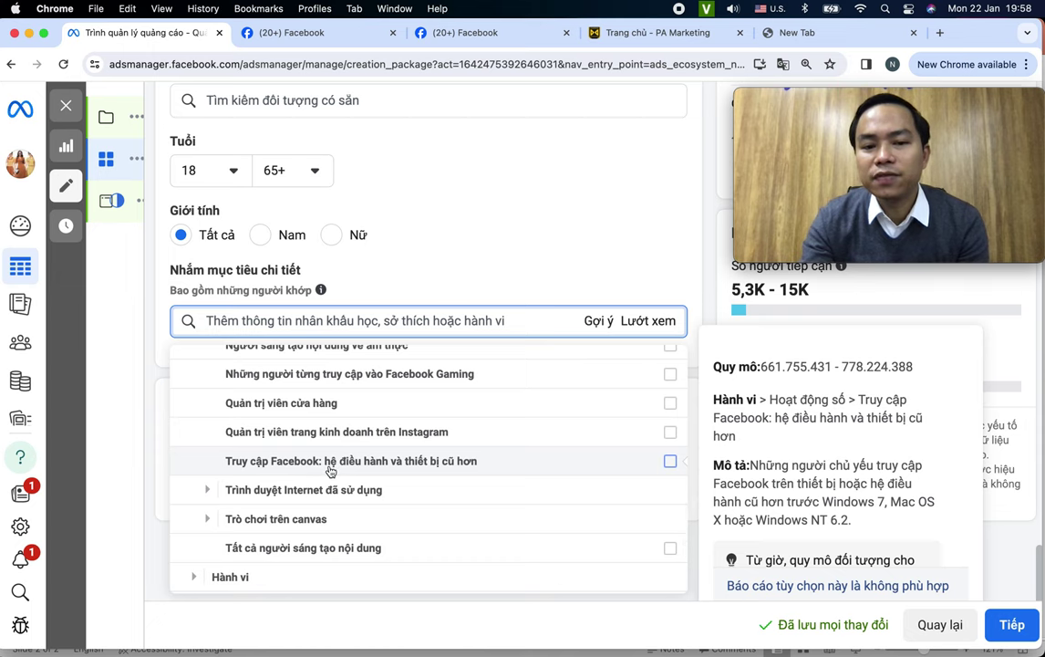
Expand Trình duyệt Internet đã sử dụng and examine the browser options from Chrome to Safari
scroll(330, 470, "down", 2)
left_click(207, 429)
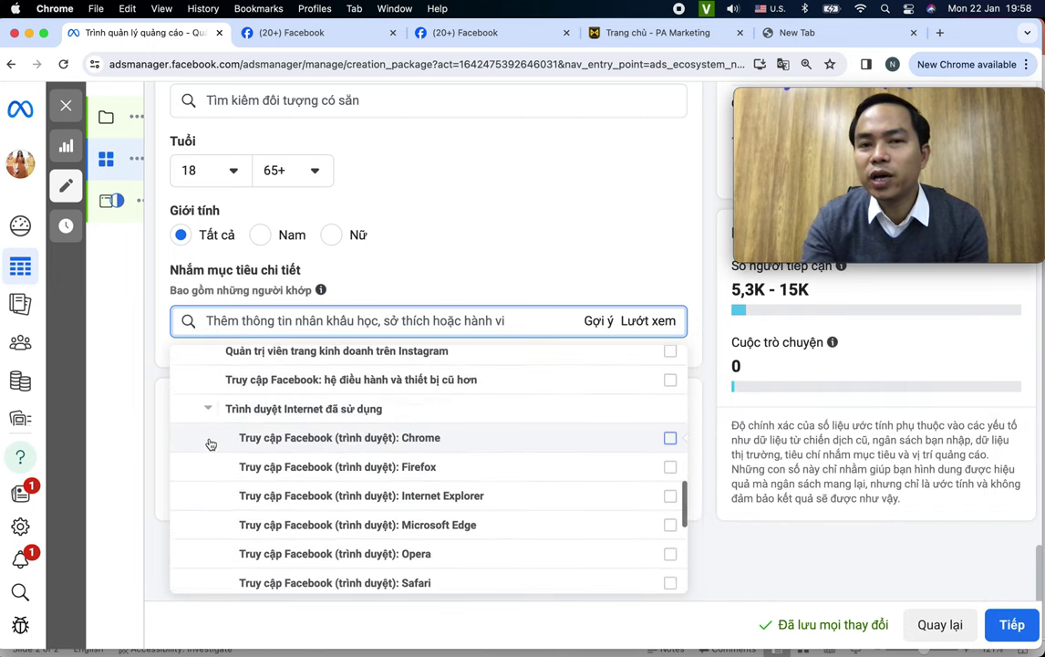
scroll(365, 461, "down", 2)
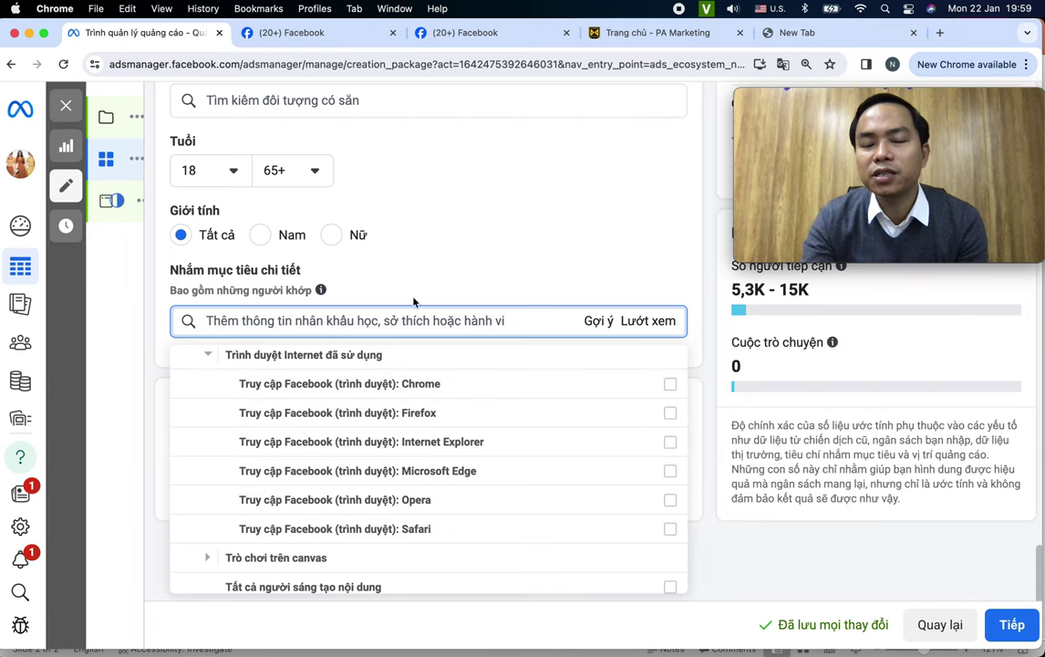
scroll(494, 434, "down", 2)
scroll(495, 434, "down", 2)
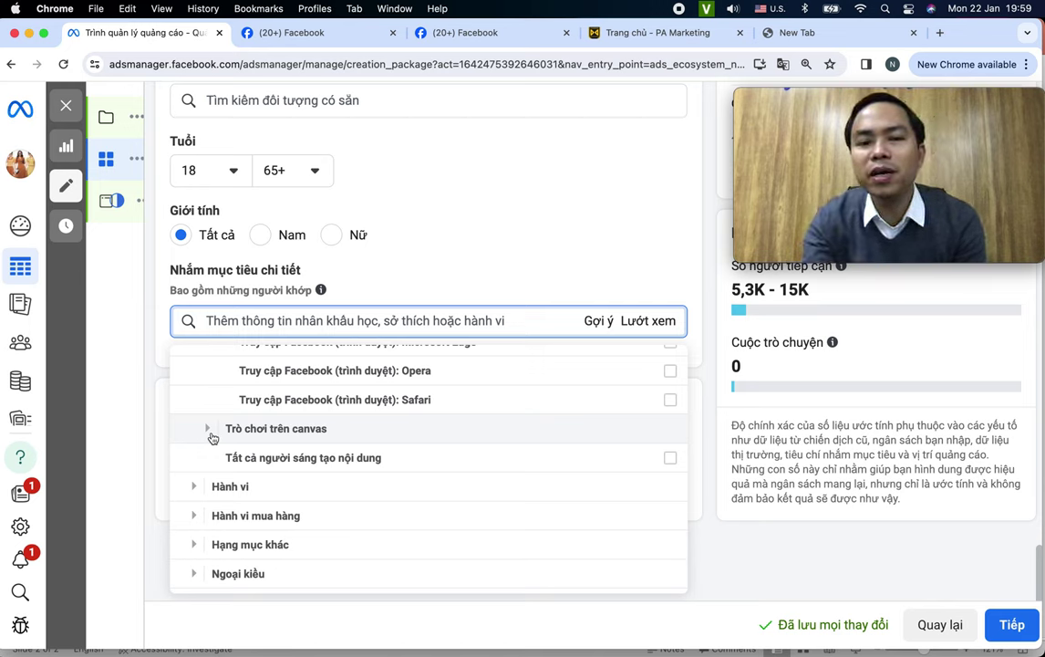
Expand Hành vi down through Mobile Device User and All Mobile Devices by Operating System to the second Facebook access (mobile) group
scroll(228, 443, "down", 5)
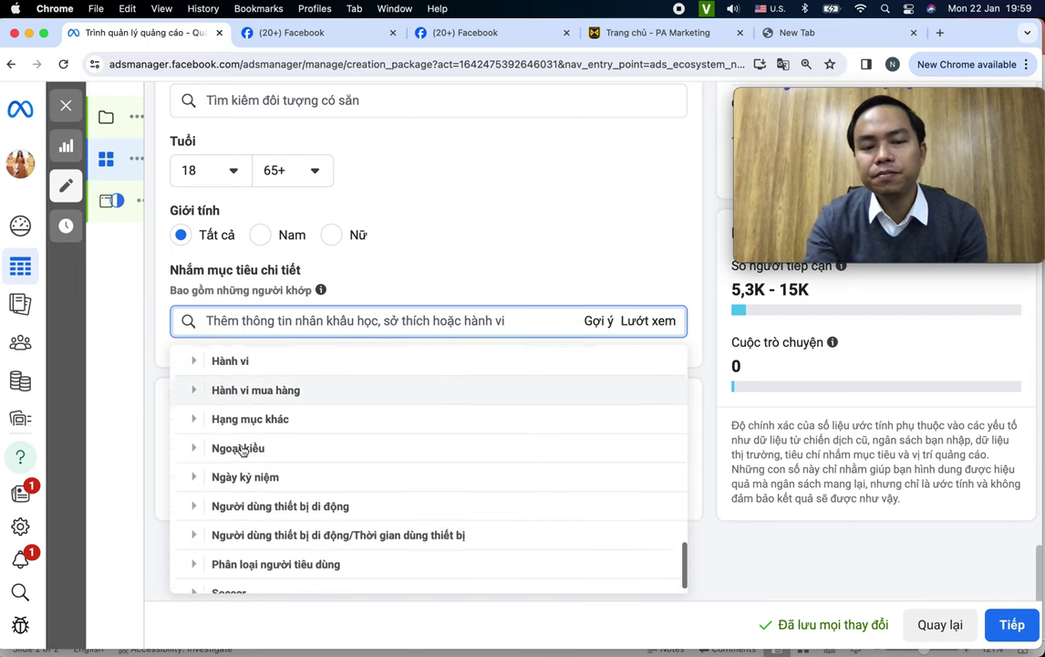
left_click(195, 381)
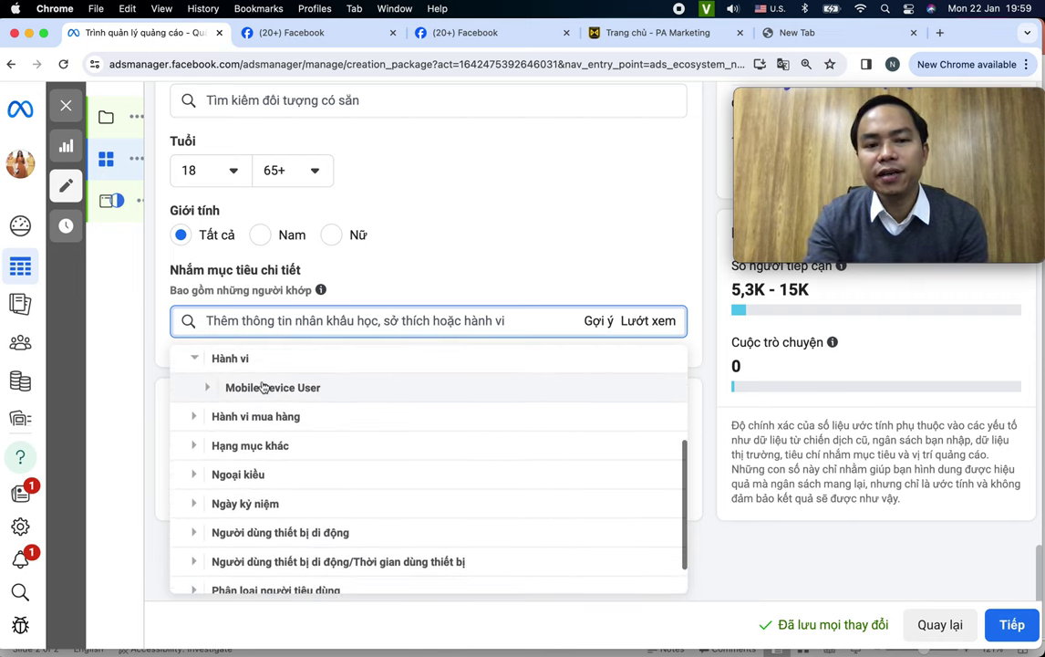
left_click(209, 390)
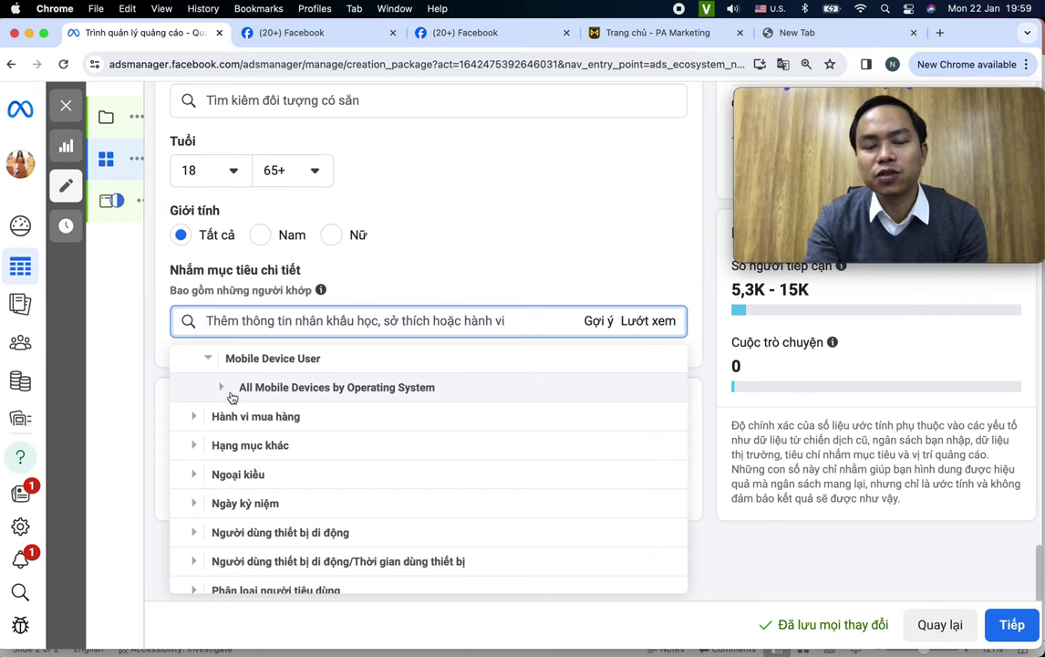
left_click(219, 396)
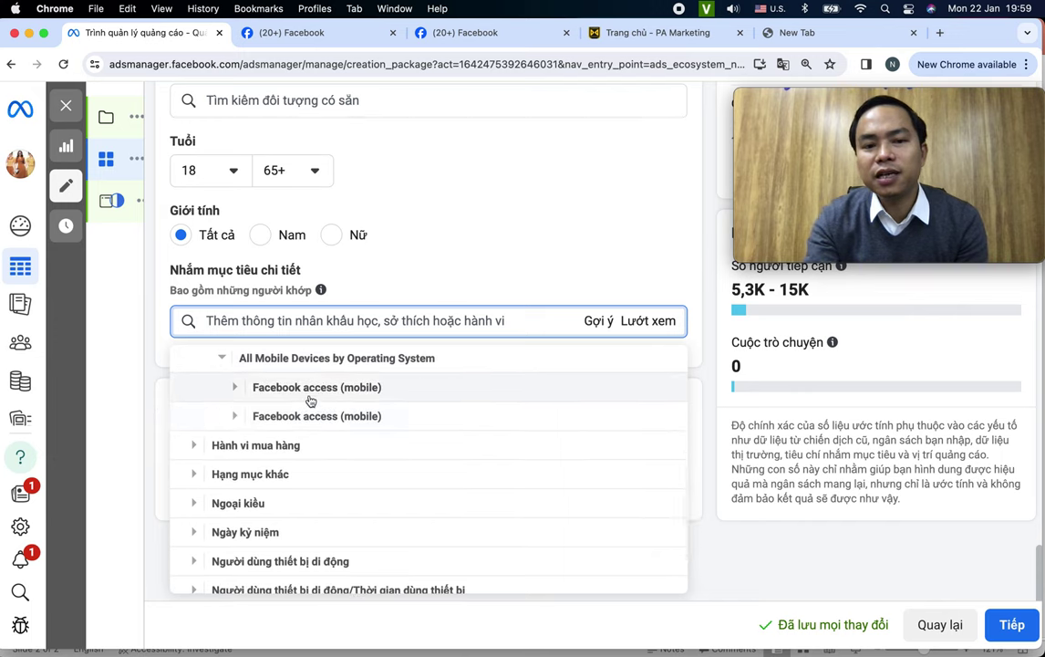
left_click(235, 391)
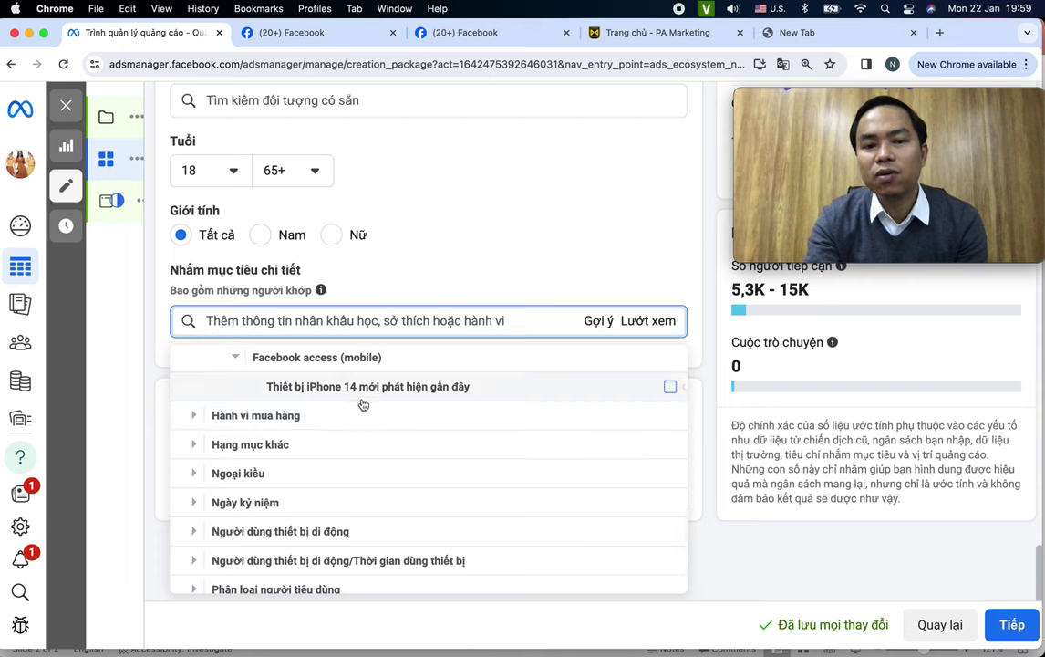
Examine the audience size and description of the Thiết bị iPhone 14 mới phát hiện gần đây option
scroll(332, 394, "up", 1)
mouse_move(301, 419)
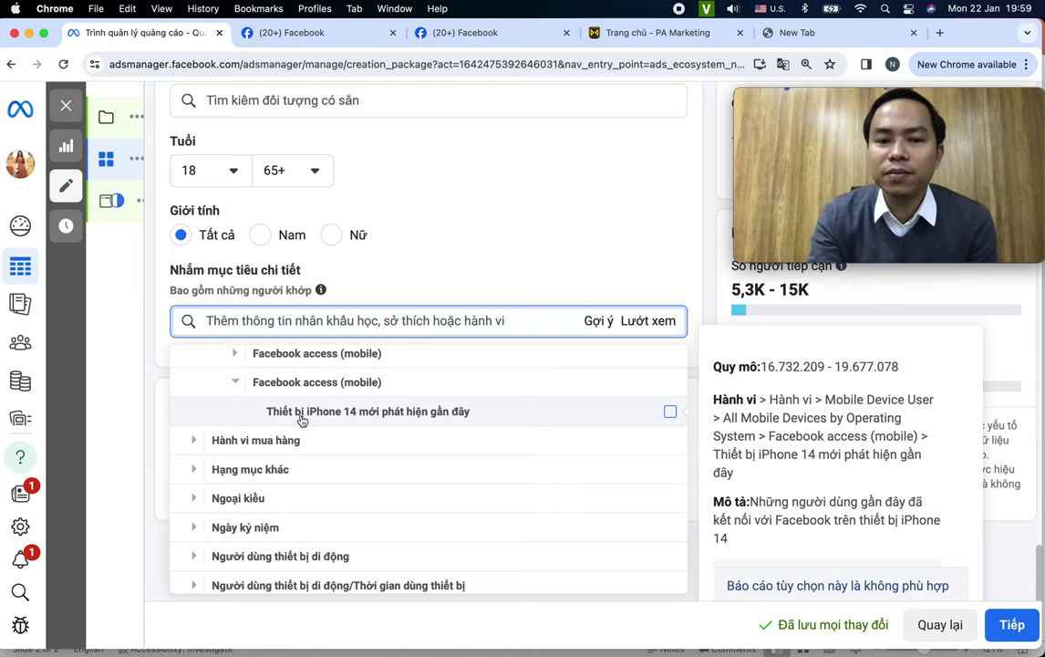
scroll(302, 419, "down", 2)
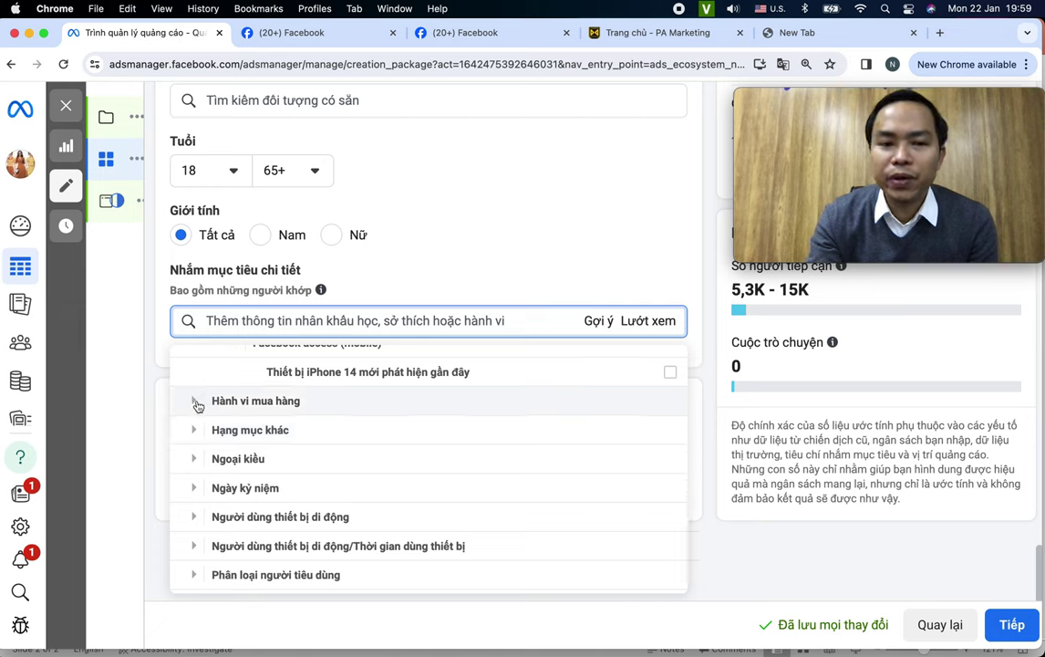
scroll(337, 396, "up", 1)
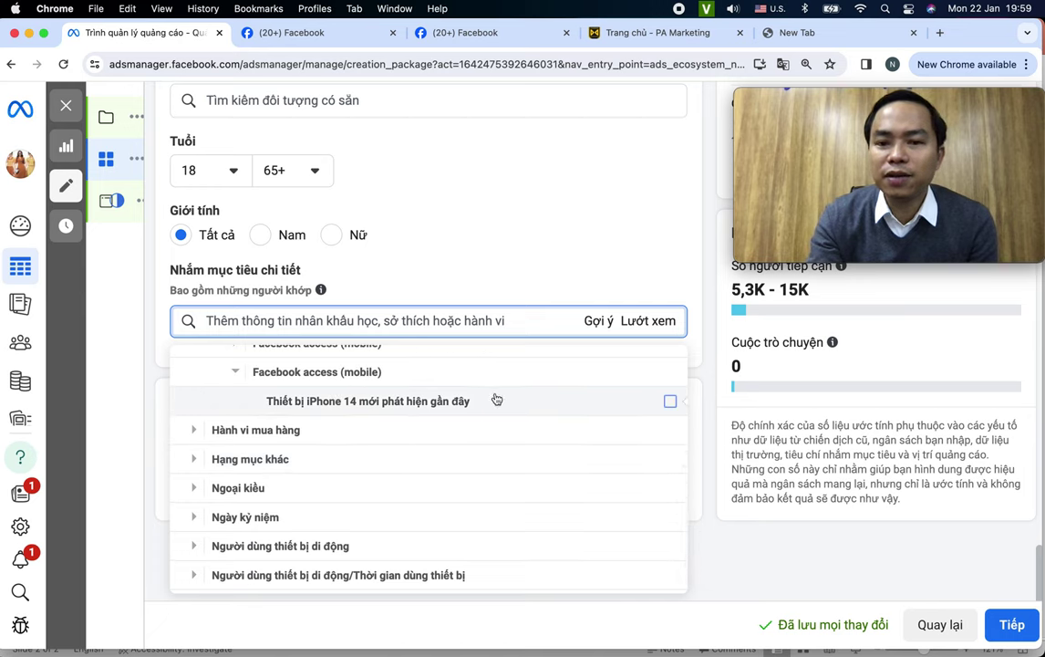
mouse_move(641, 404)
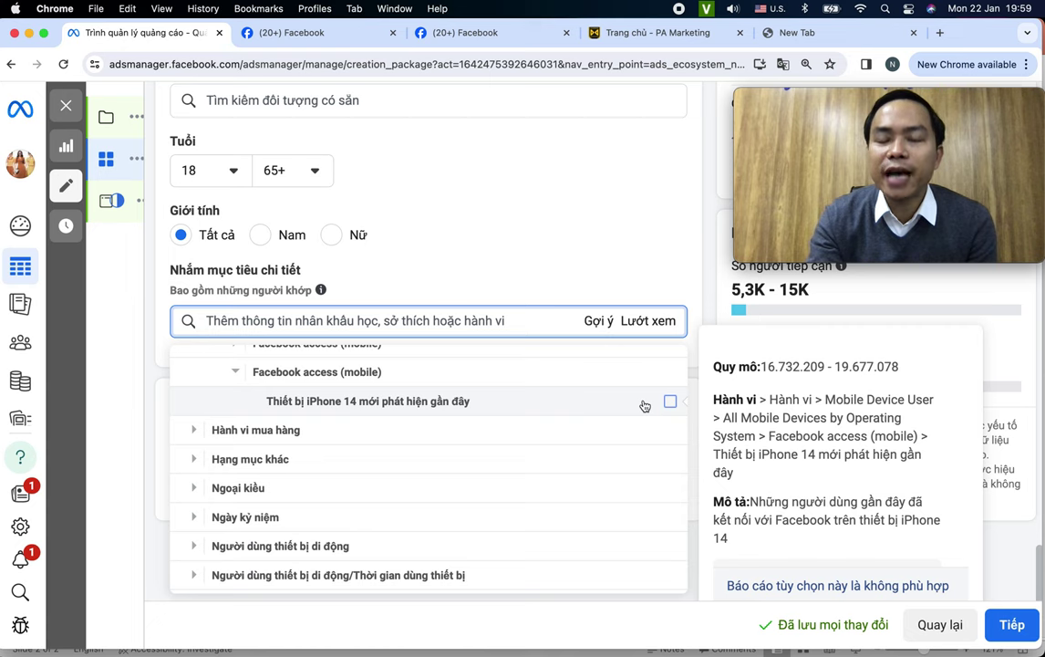
scroll(593, 401, "down", 2)
scroll(456, 397, "up", 1)
mouse_move(383, 396)
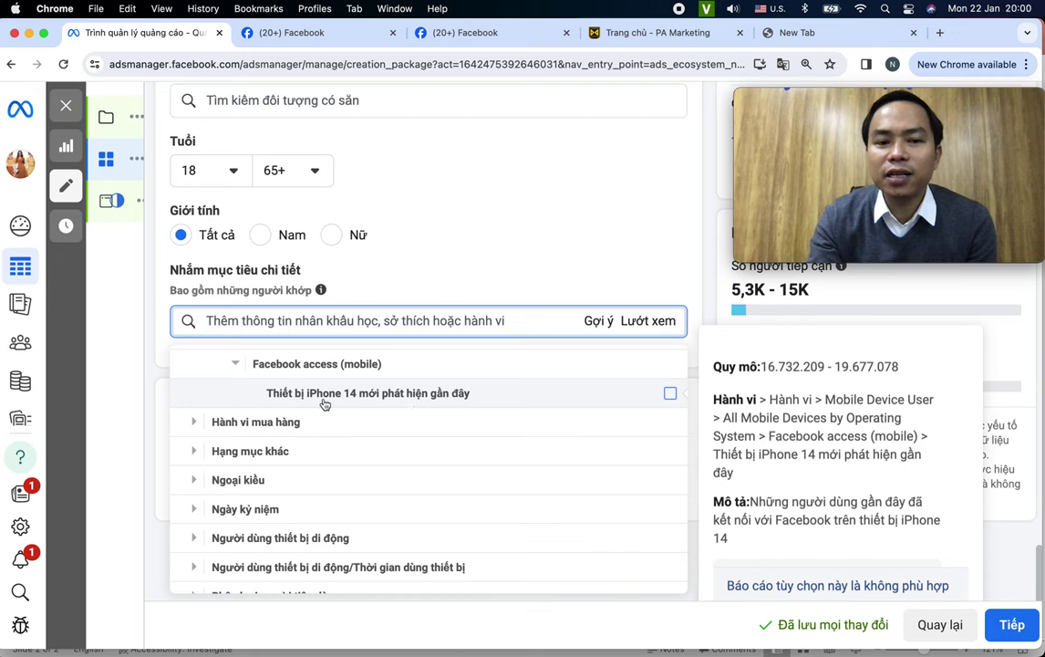
Expand Hành vi mua hàng and Hạng mục khác and examine the engaged shopper and upcoming event interest options
scroll(274, 406, "down", 1)
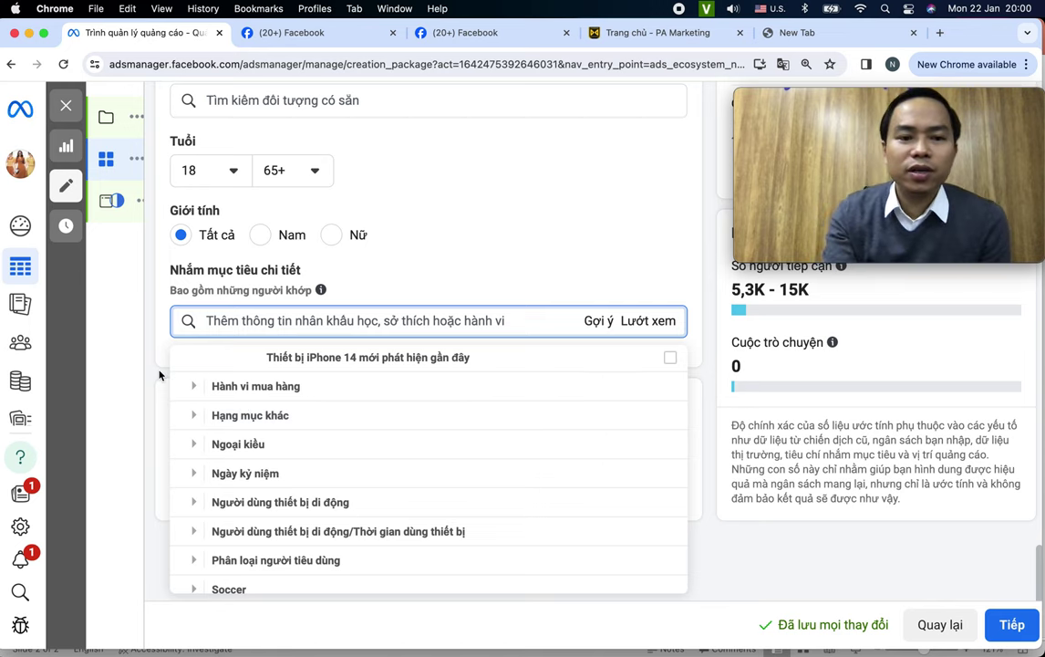
left_click(192, 387)
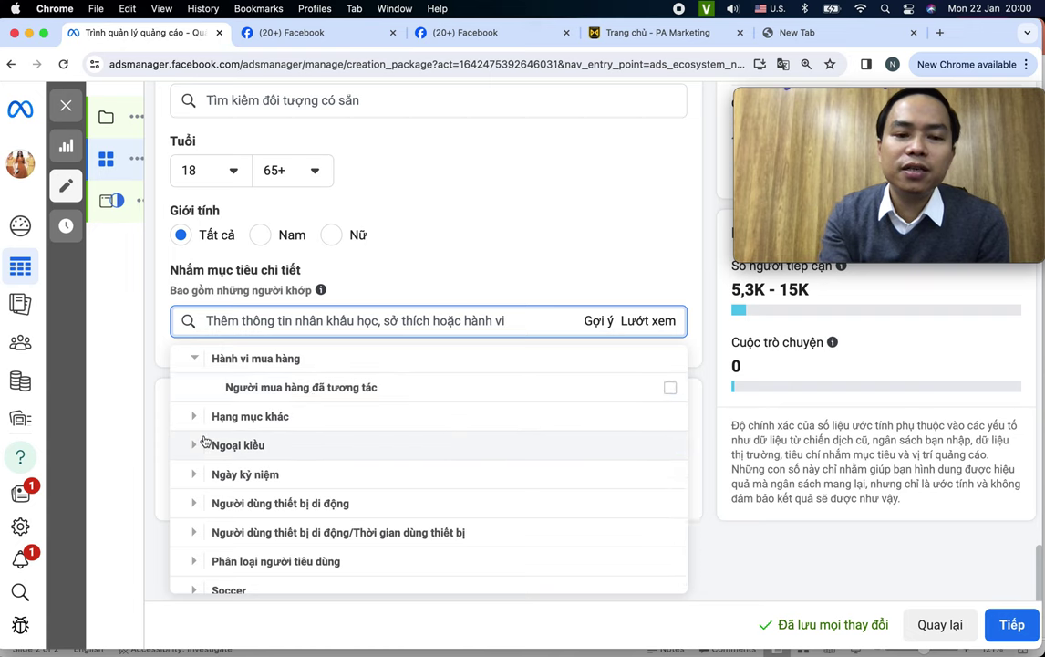
left_click(205, 419)
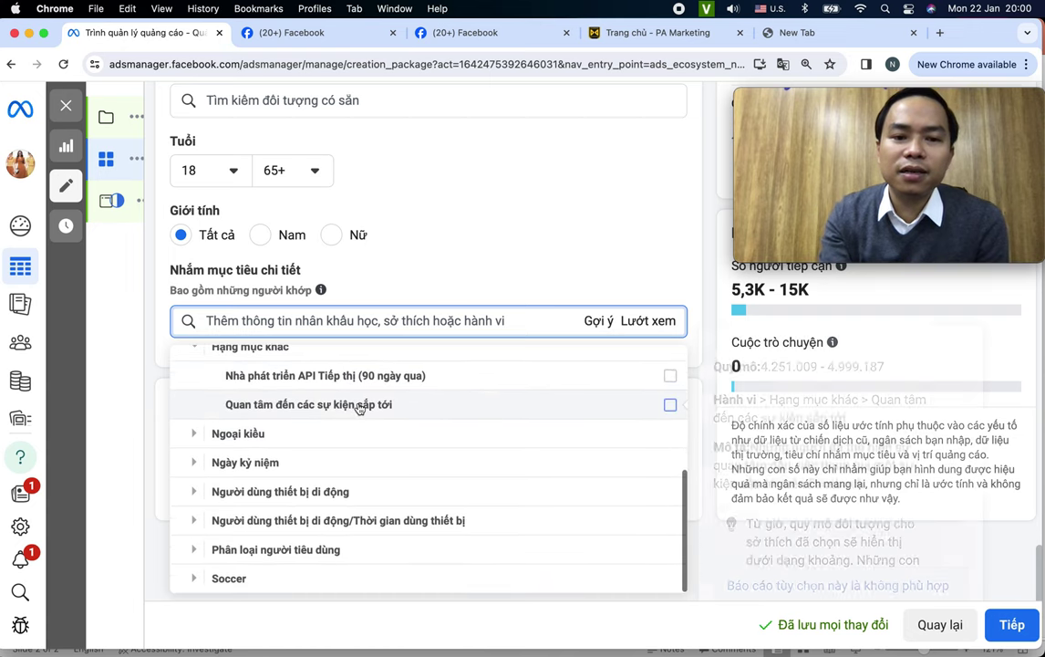
scroll(294, 426, "down", 1)
mouse_move(285, 405)
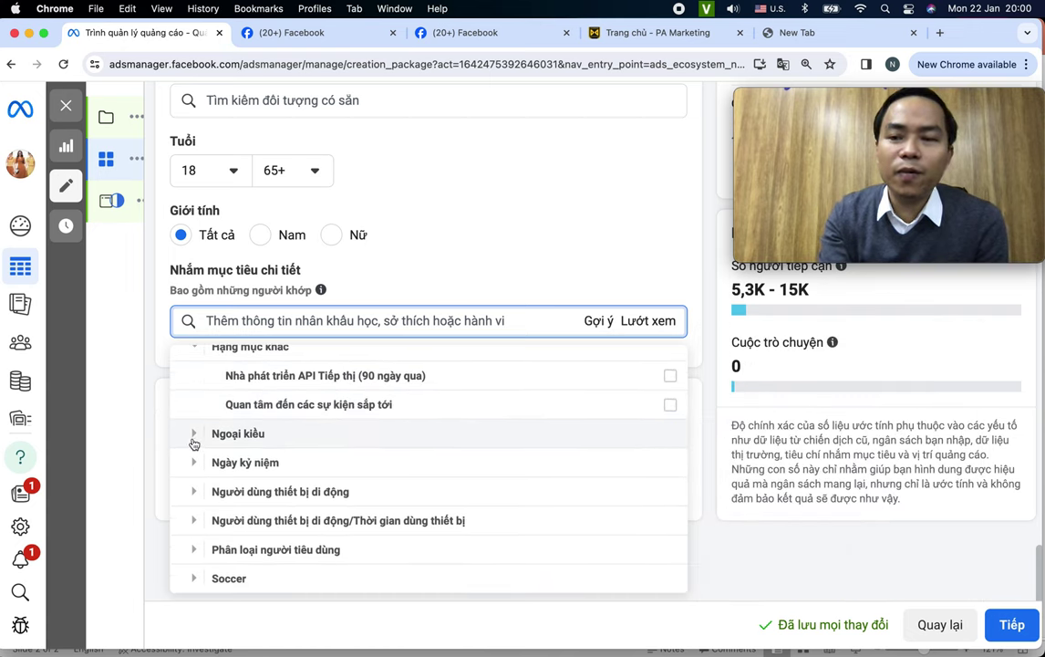
Expand Ngoại kiều and Ngày kỷ niệm and examine the expatriate country options and the 31-60 day anniversary option
left_click(195, 436)
scroll(408, 499, "down", 15)
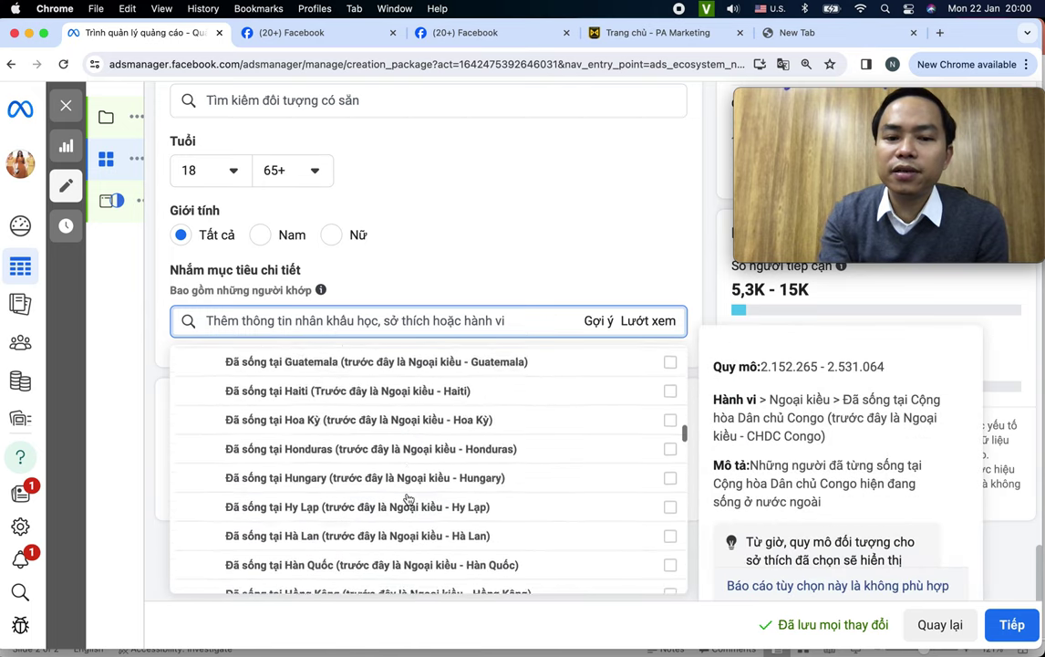
scroll(408, 499, "down", 15)
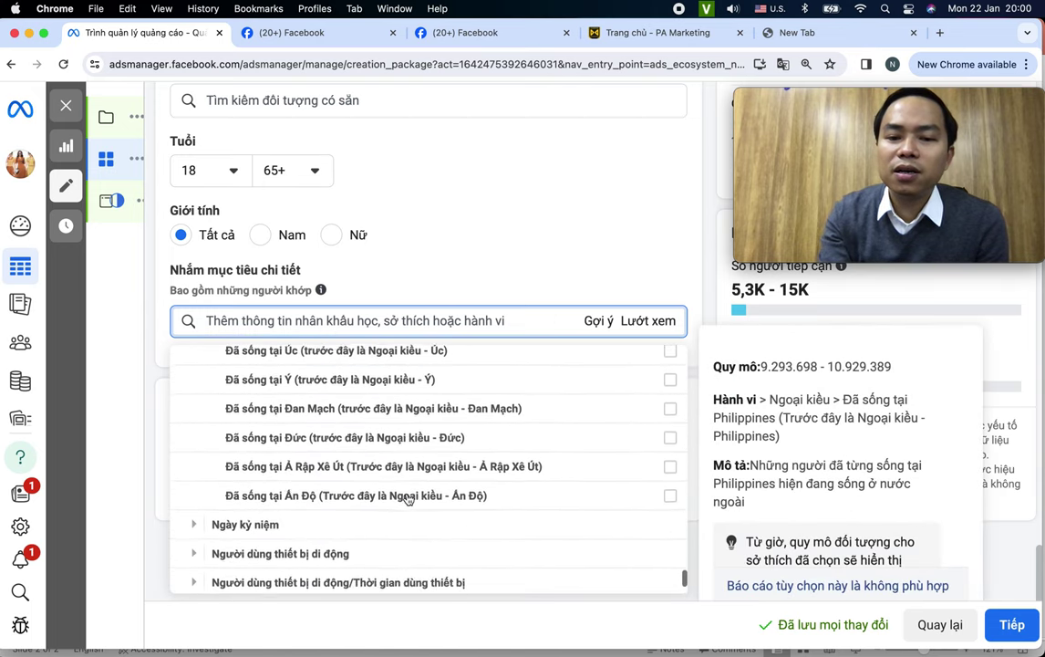
left_click(193, 461)
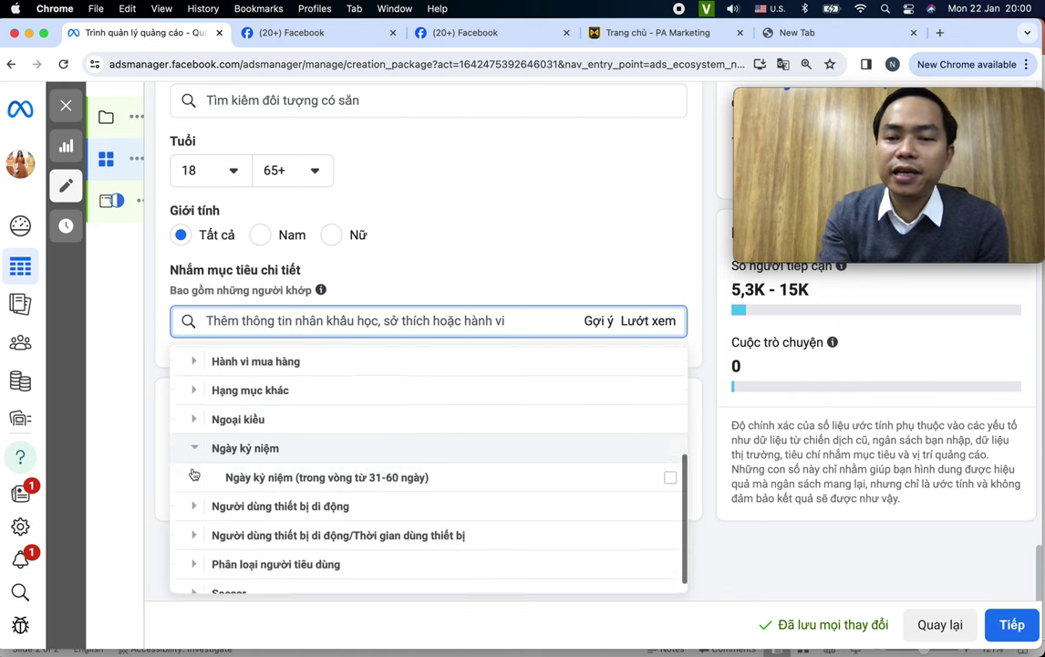
mouse_move(276, 477)
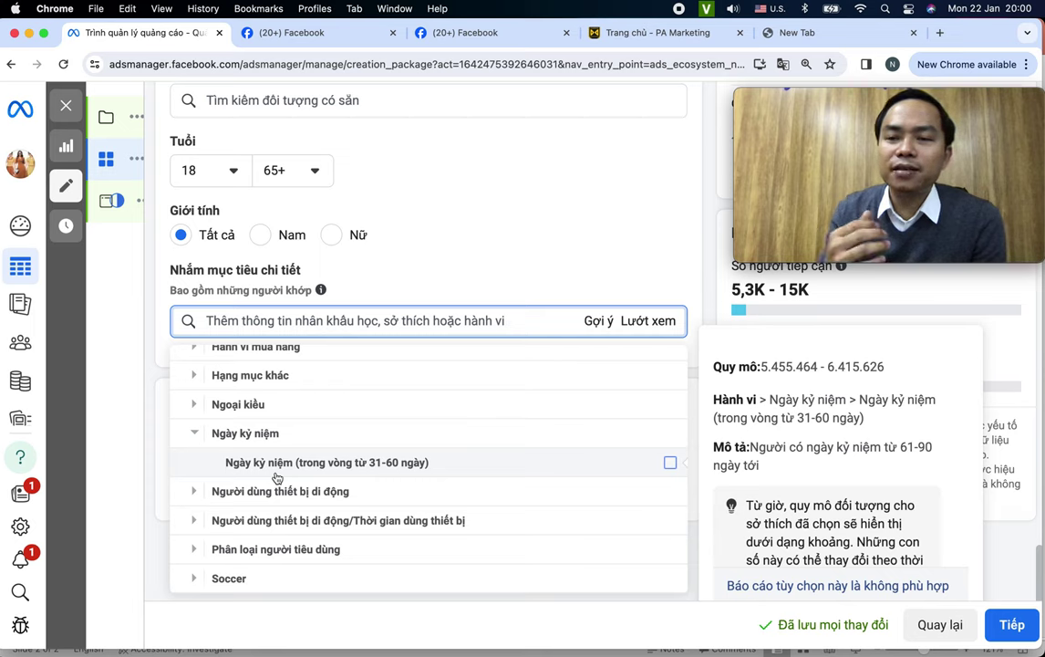
Expand Người dùng thiết bị di động and its Kết nối mạng group and examine the network and mobile access options
left_click(195, 491)
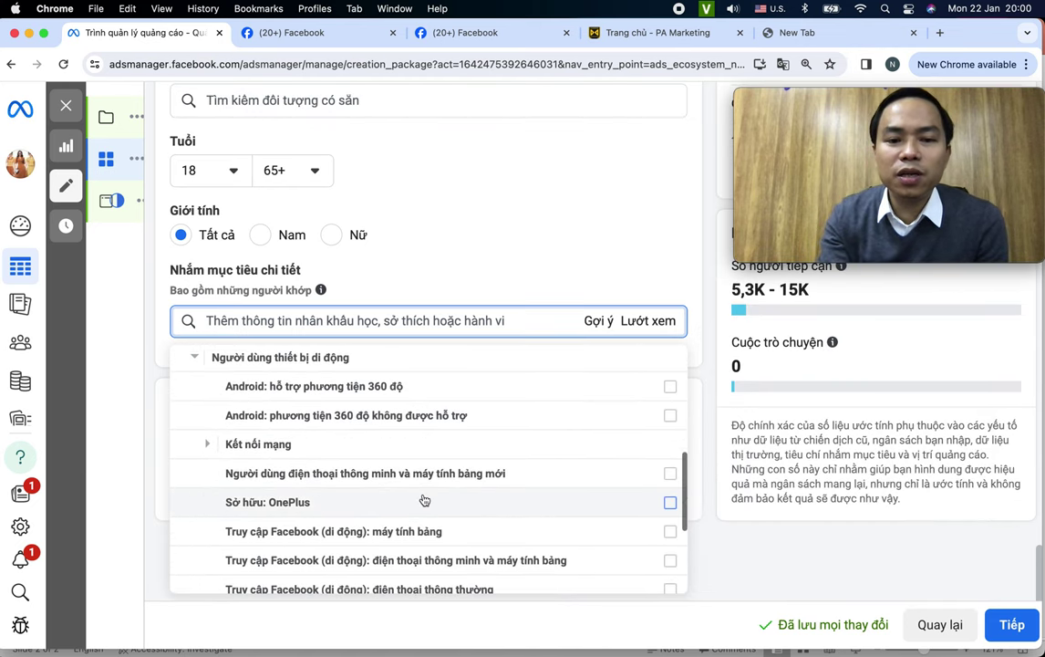
scroll(424, 500, "down", 1)
left_click(208, 423)
scroll(327, 430, "down", 4)
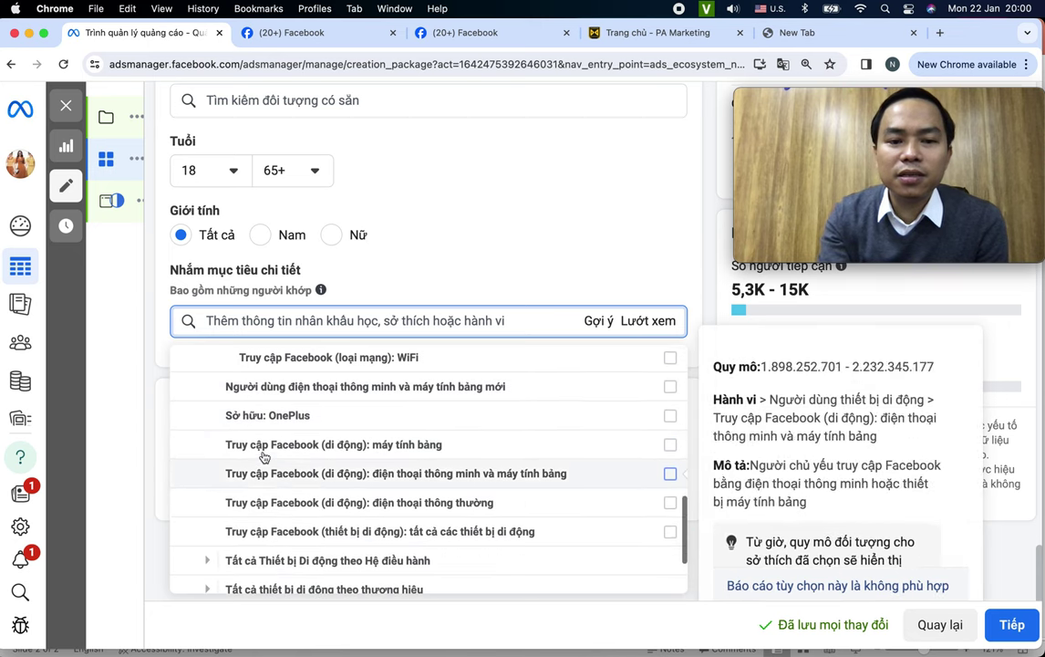
scroll(401, 392, "down", 1)
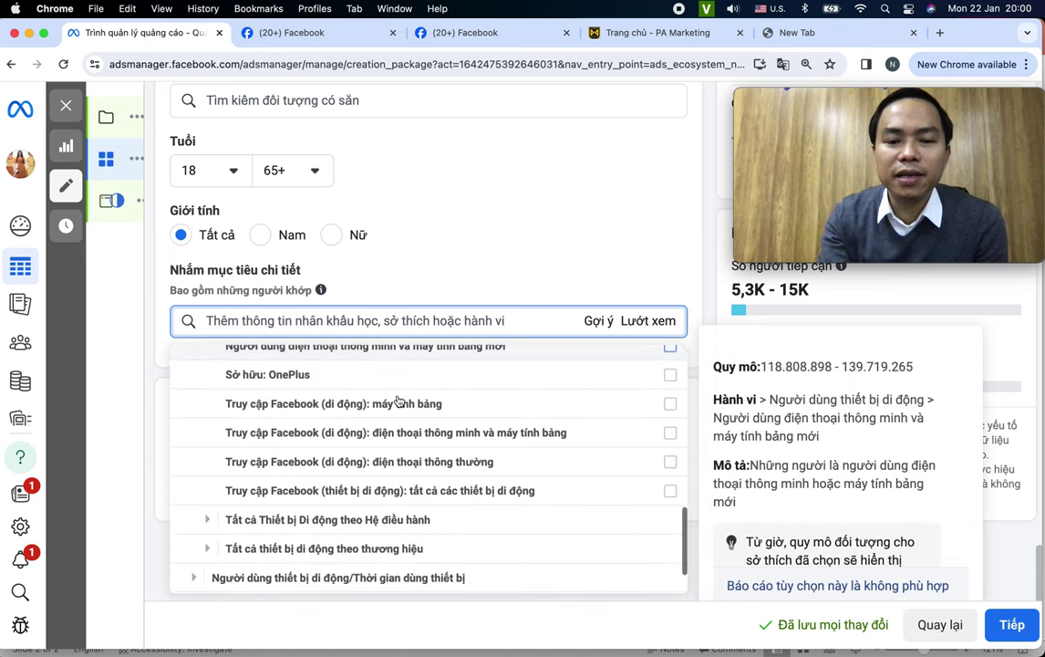
Expand Tất cả Thiết bị Di động theo Hệ điều hành and examine the Apple (iOS), Windows phones and Android options
scroll(401, 483, "down", 2)
left_click(210, 465)
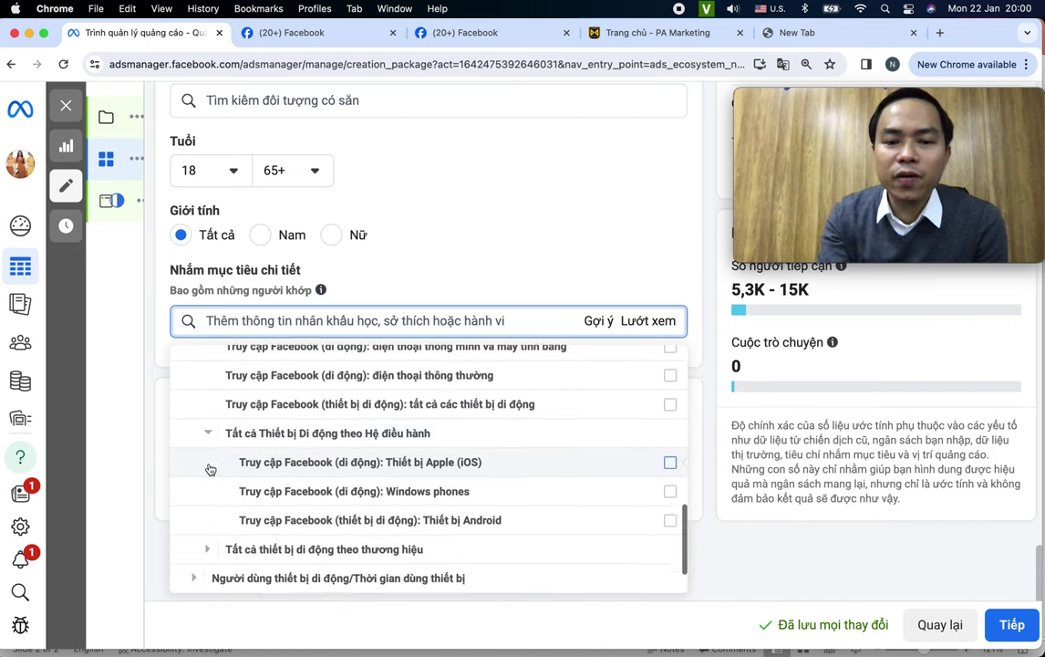
scroll(365, 429, "down", 1)
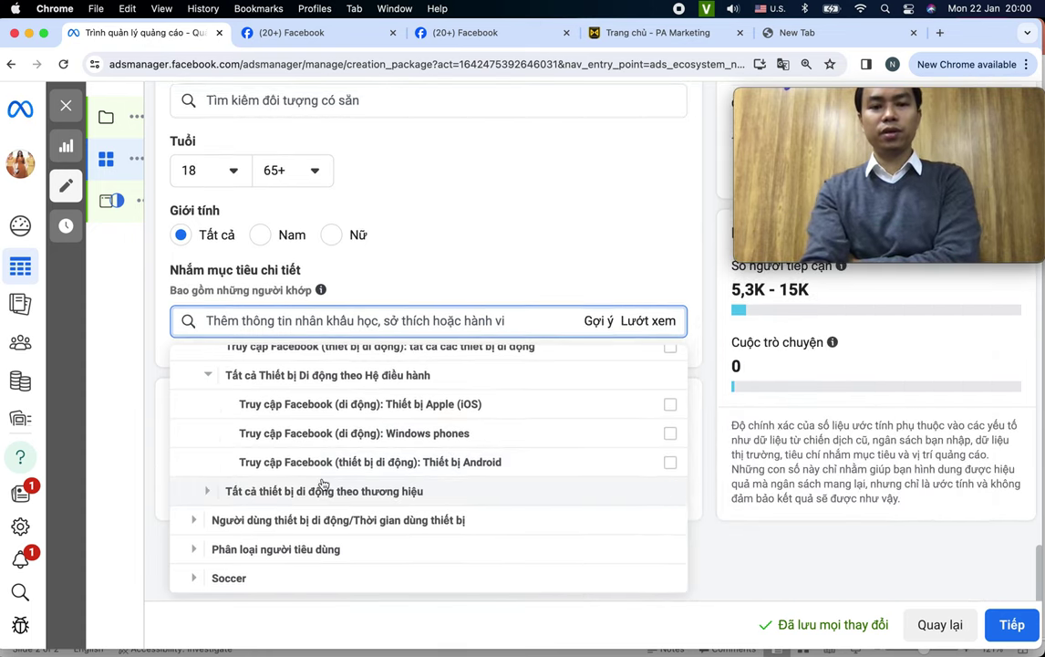
Expand Tất cả thiết bị di động theo thương hiệu and its Apple group and examine the iPhone, iPad and other brand options
left_click(212, 497)
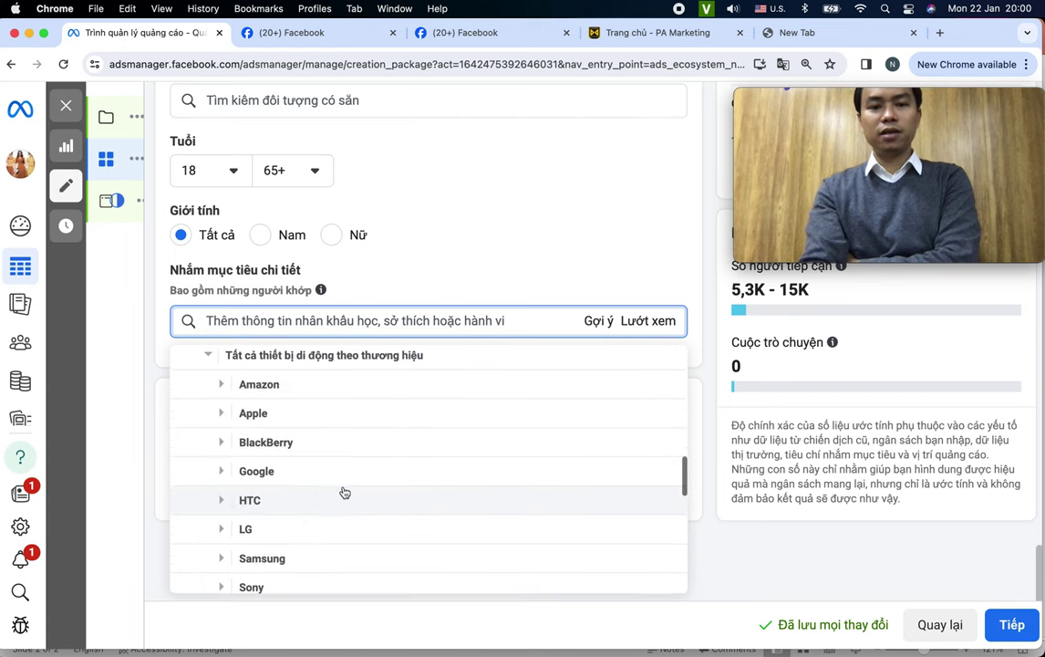
left_click(221, 413)
scroll(399, 429, "down", 3)
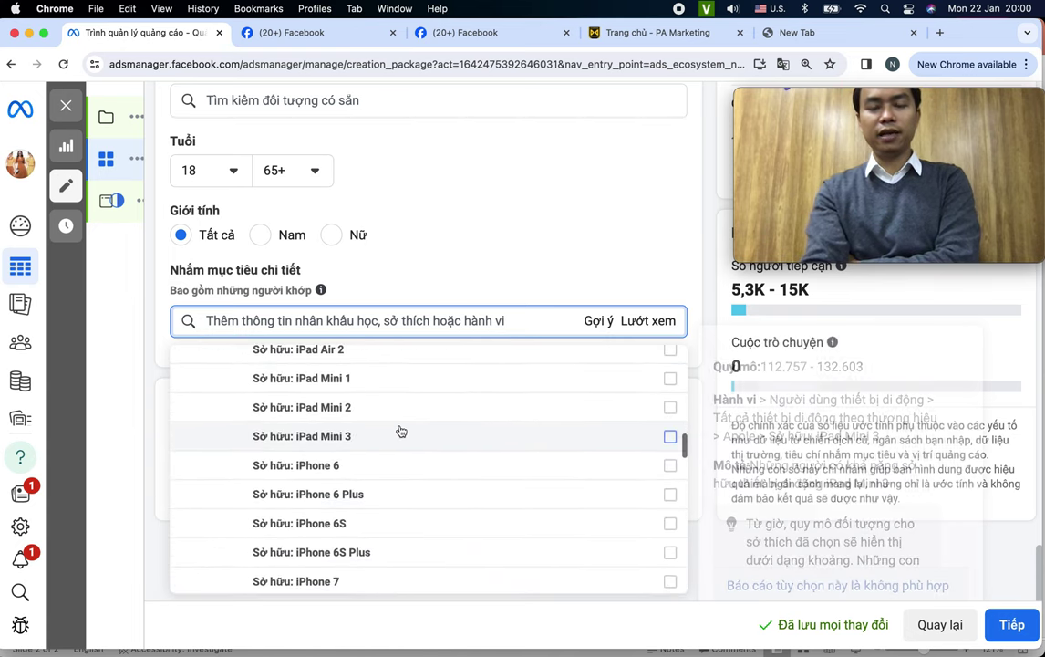
scroll(400, 431, "down", 5)
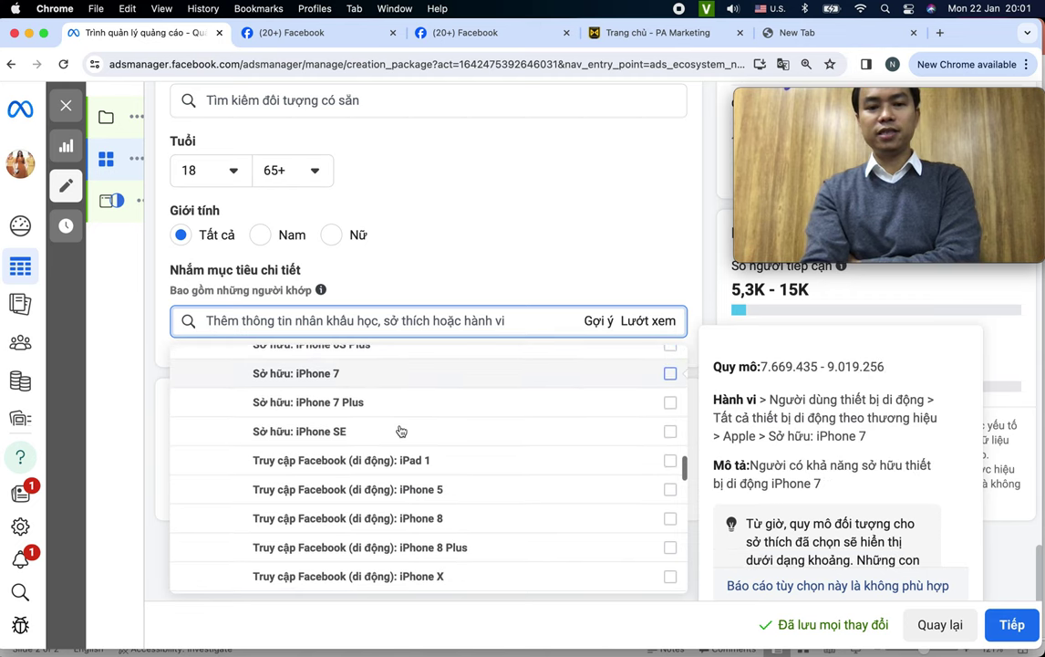
scroll(400, 431, "down", 4)
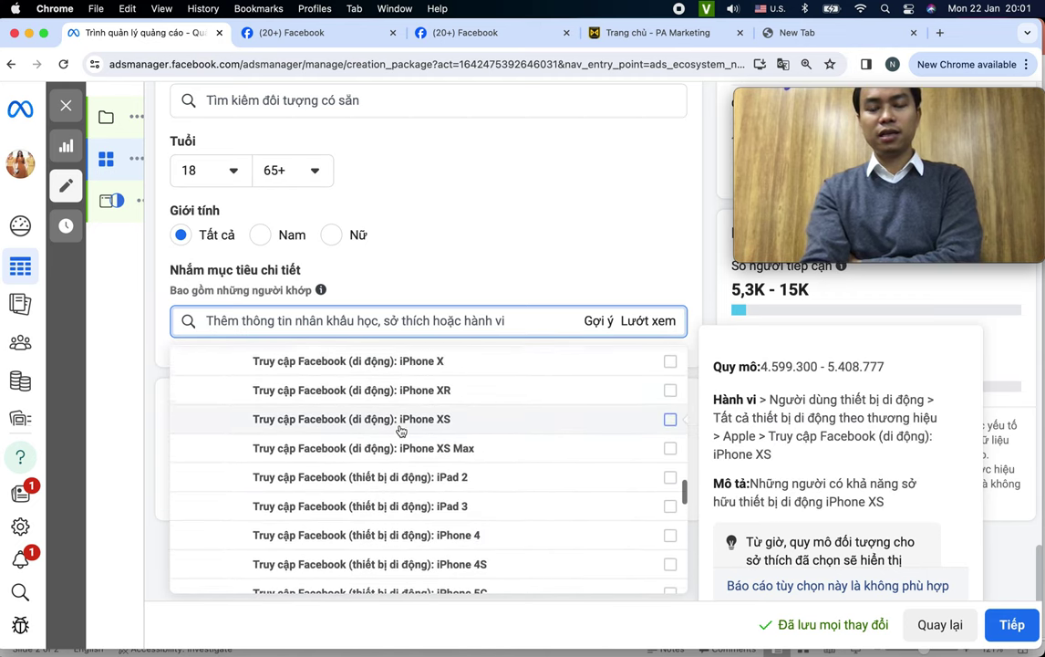
scroll(401, 431, "down", 4)
scroll(401, 431, "up", 5)
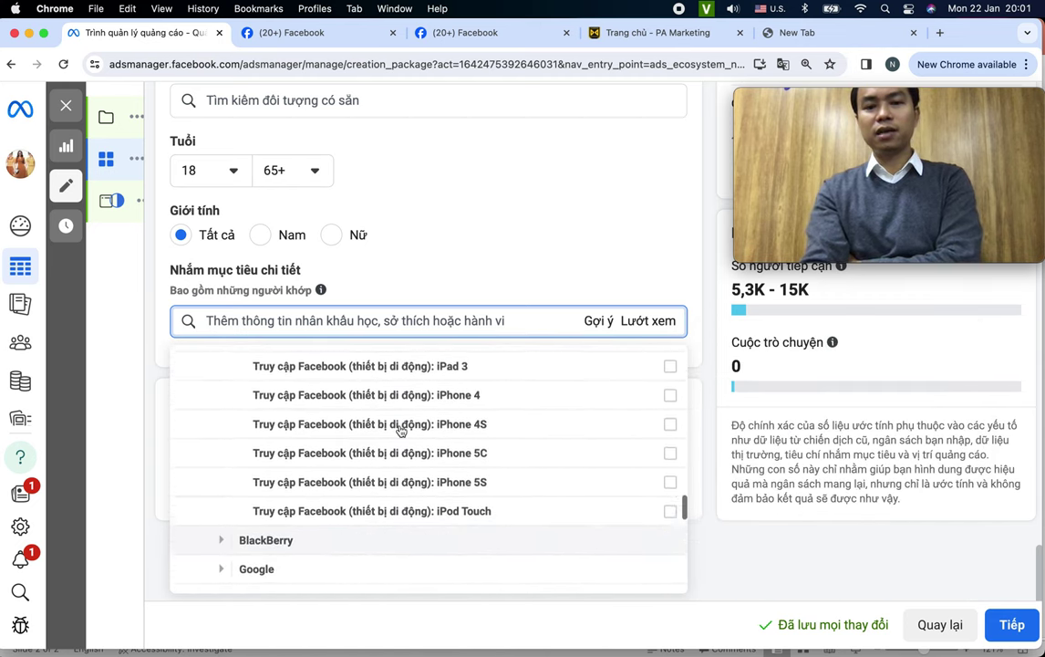
scroll(433, 488, "up", 3)
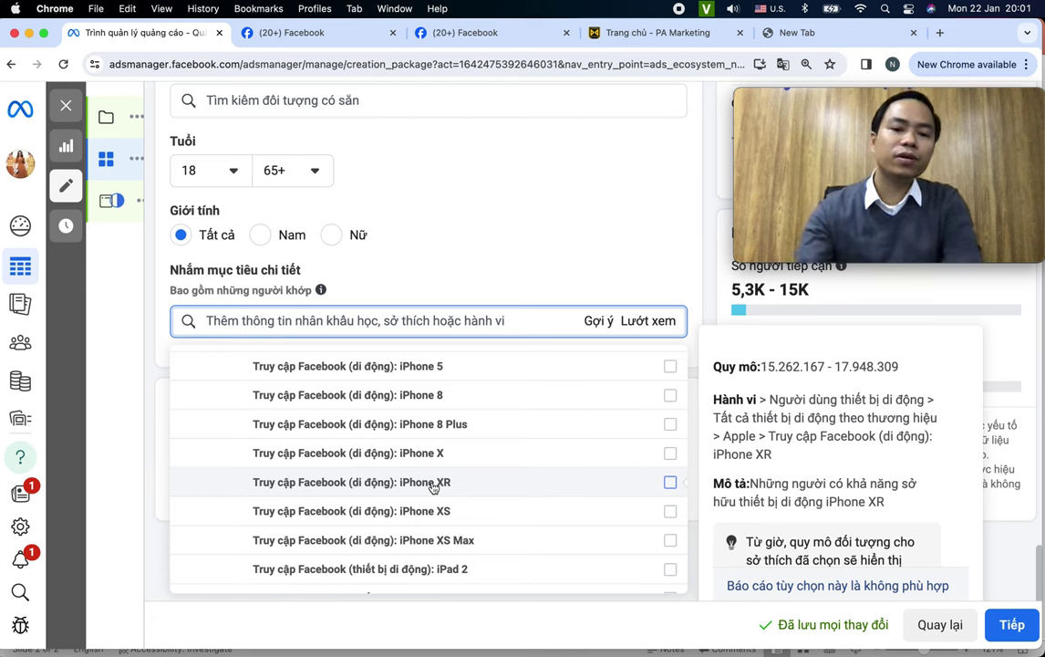
scroll(432, 486, "down", 5)
scroll(365, 460, "down", 1)
scroll(347, 450, "up", 5)
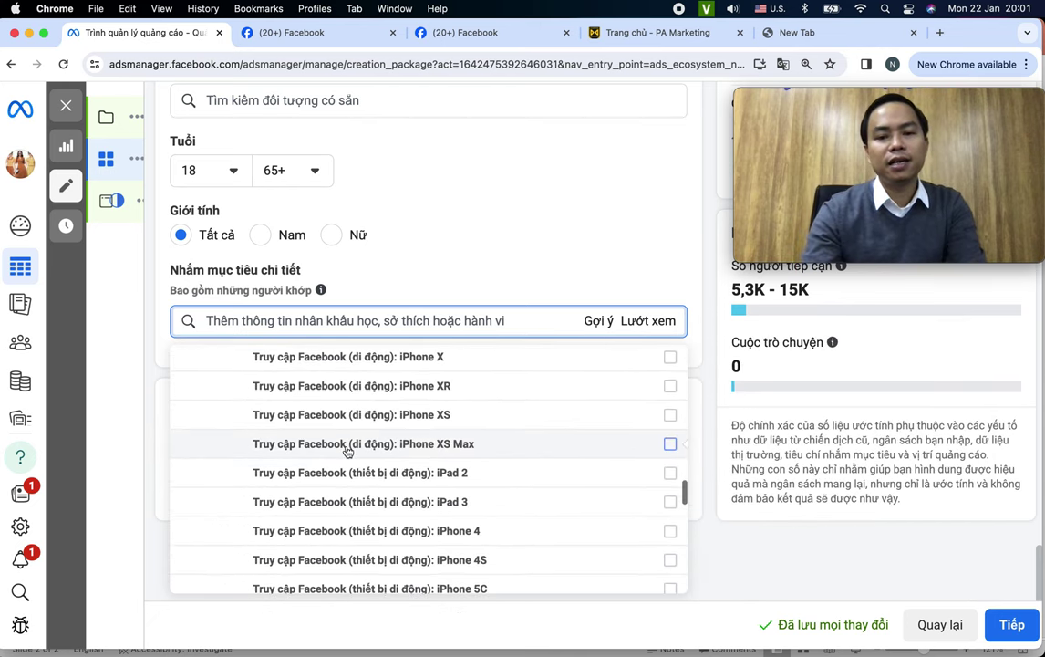
scroll(348, 450, "down", 1)
scroll(348, 450, "up", 3)
scroll(347, 451, "down", 6)
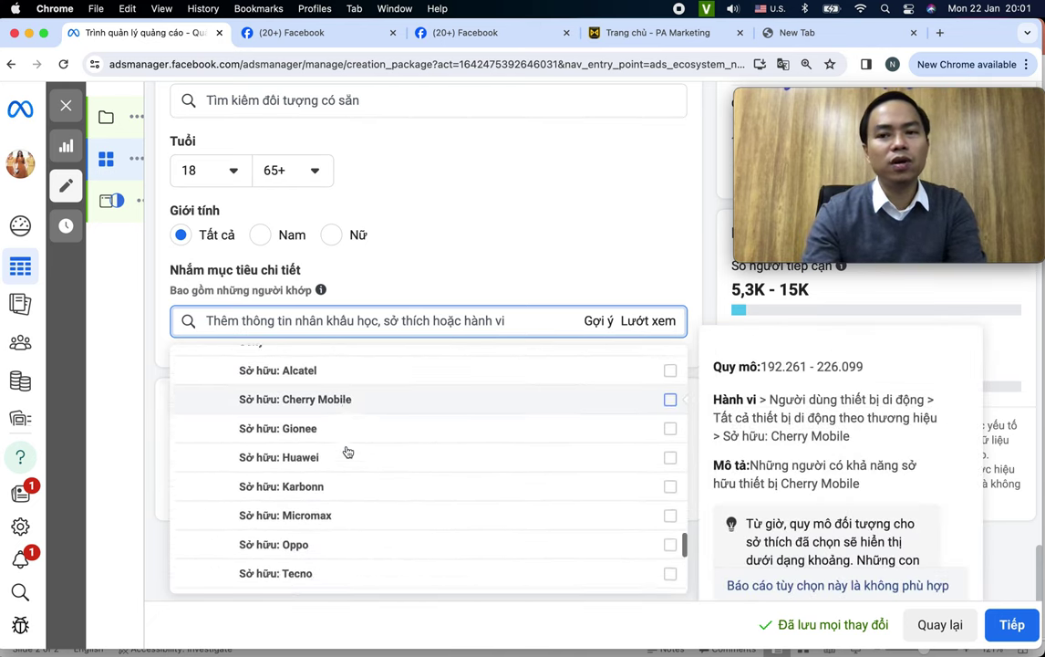
scroll(347, 450, "down", 8)
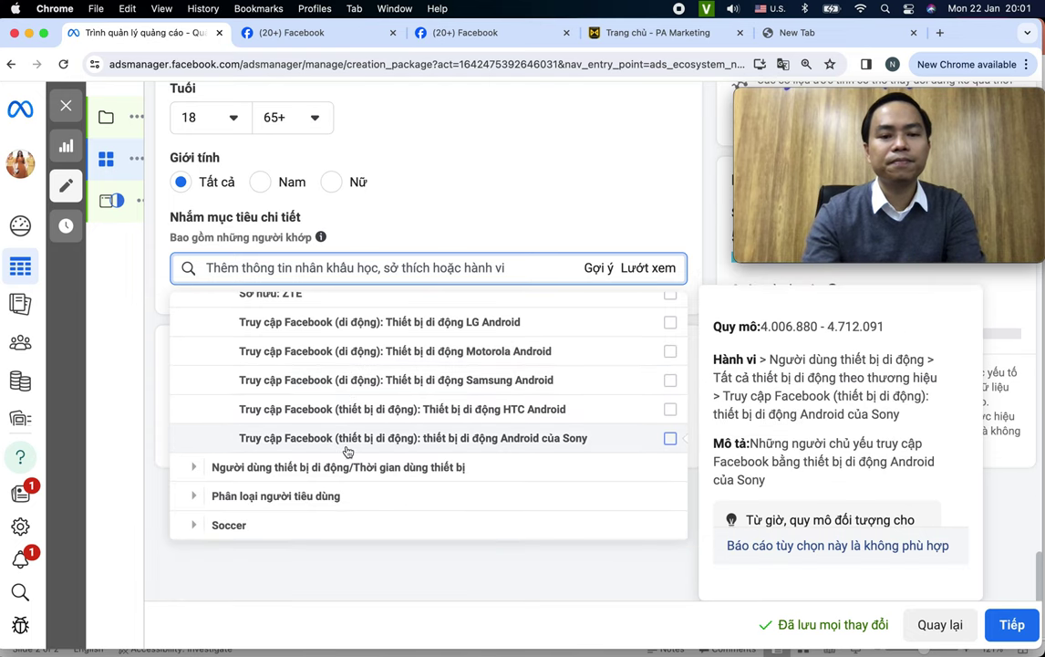
Expand Người dùng thiết bị di động/Thời gian dùng thiết bị, examine the device usage duration options, and close the detailed targeting list
left_click(196, 519)
scroll(475, 478, "down", 2)
mouse_move(394, 436)
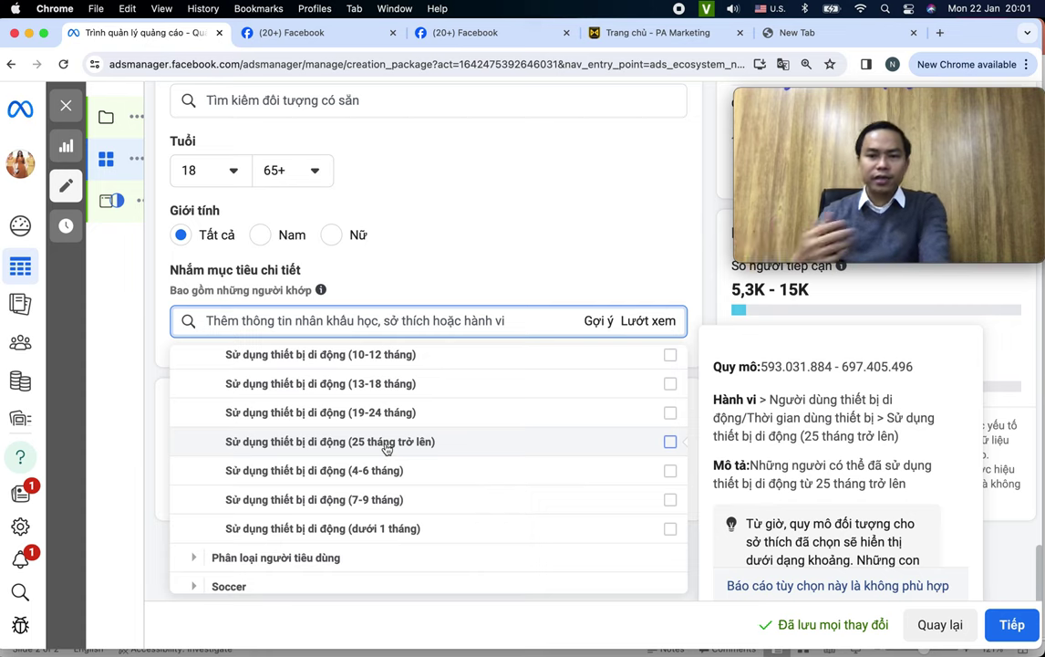
scroll(386, 449, "down", 1)
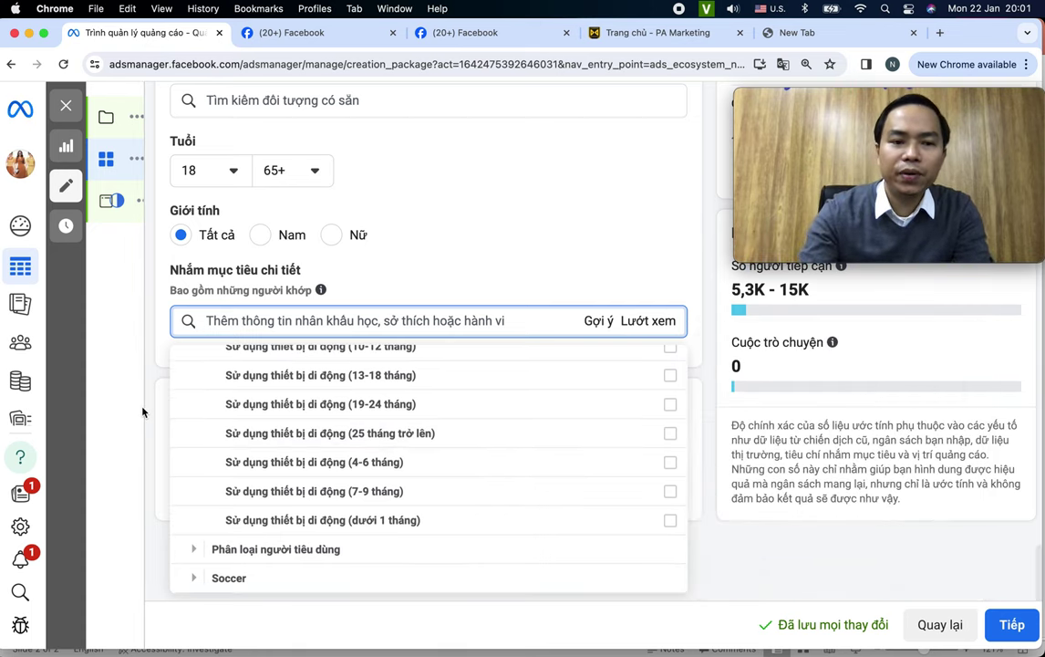
left_click(126, 363)
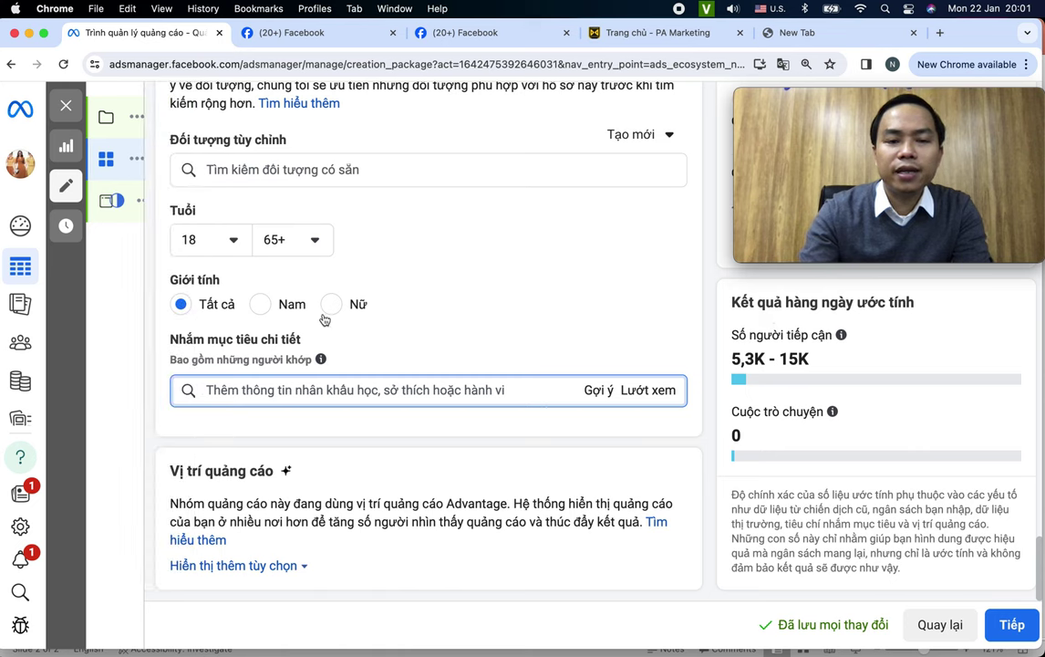
left_click_drag(172, 339, 305, 341)
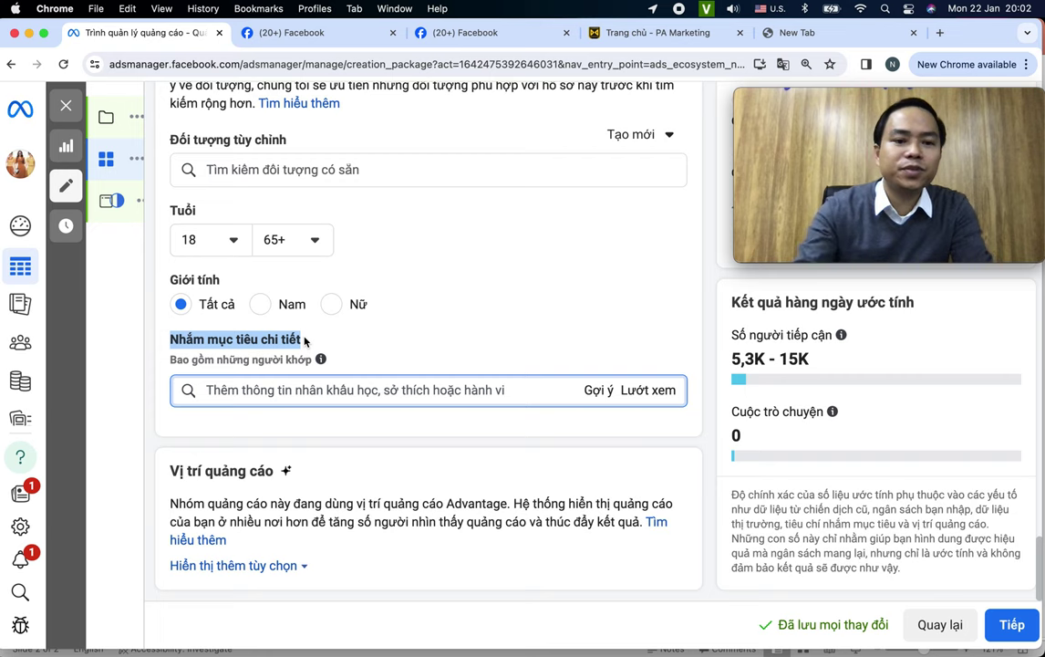
left_click(450, 464)
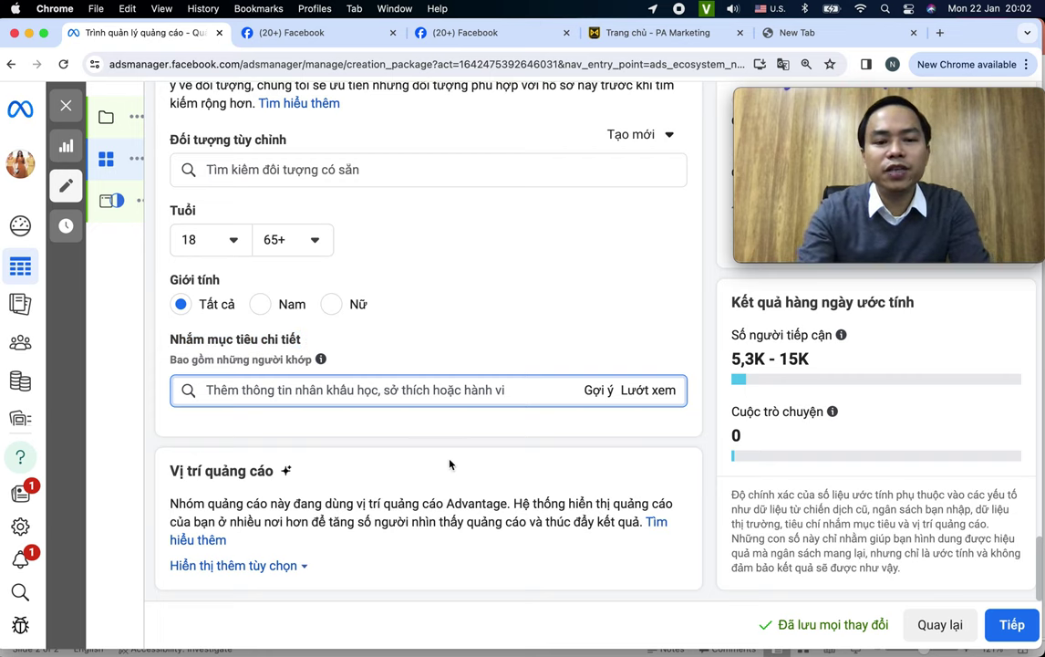
Show the additional ad placement options and examine the Bộ lọc danh sách cung ứng levels for expanded, moderate and limited inventory
left_click(250, 567)
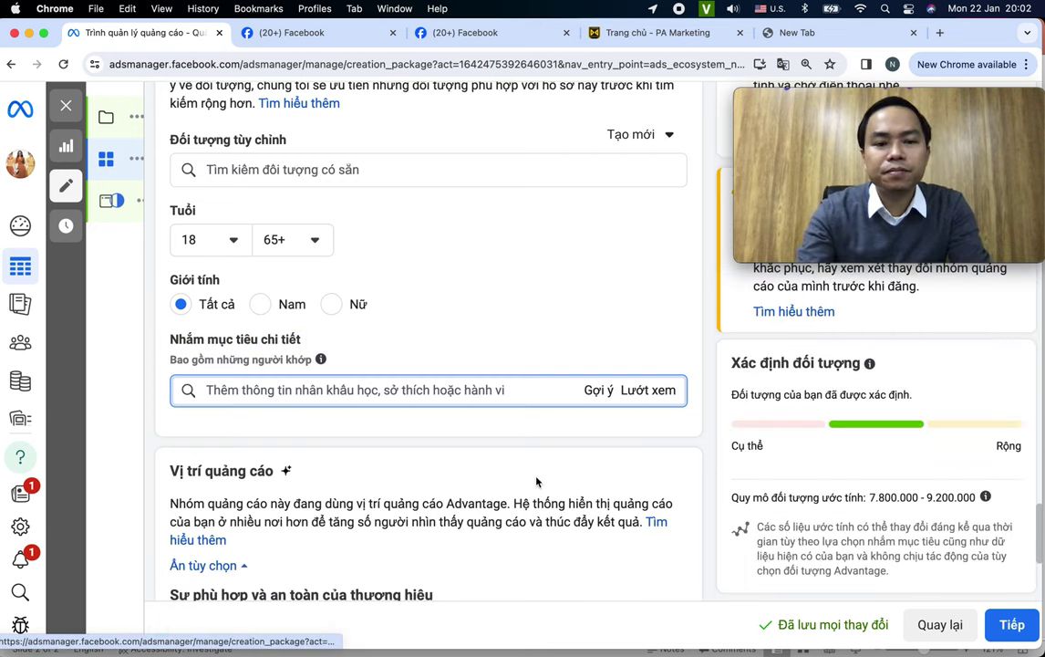
scroll(534, 479, "down", 5)
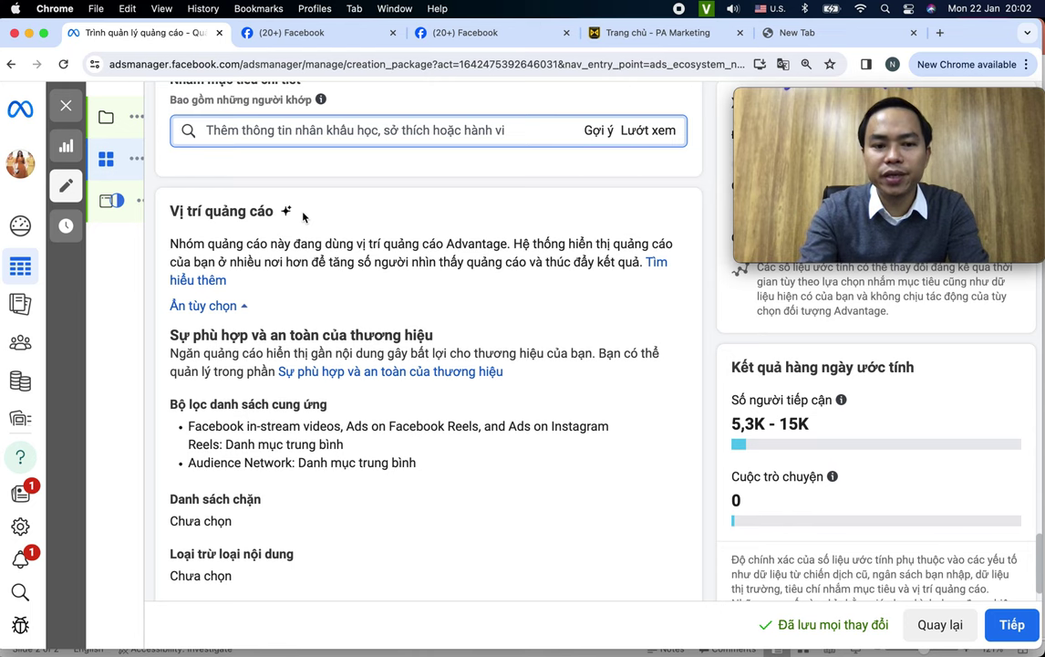
scroll(302, 216, "down", 2)
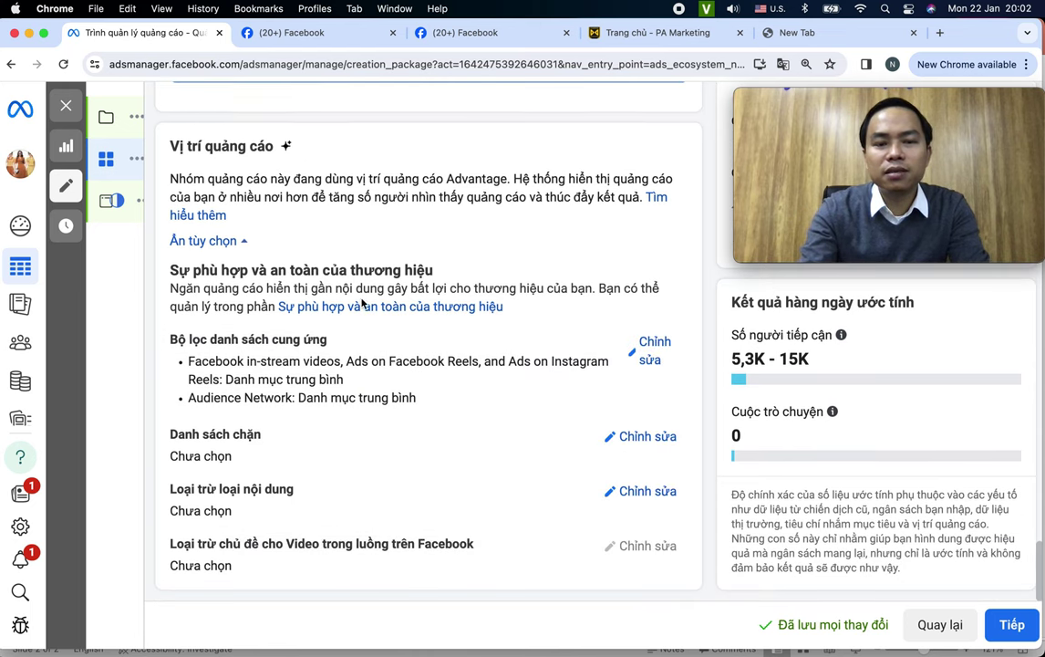
left_click(643, 368)
scroll(643, 369, "down", 4)
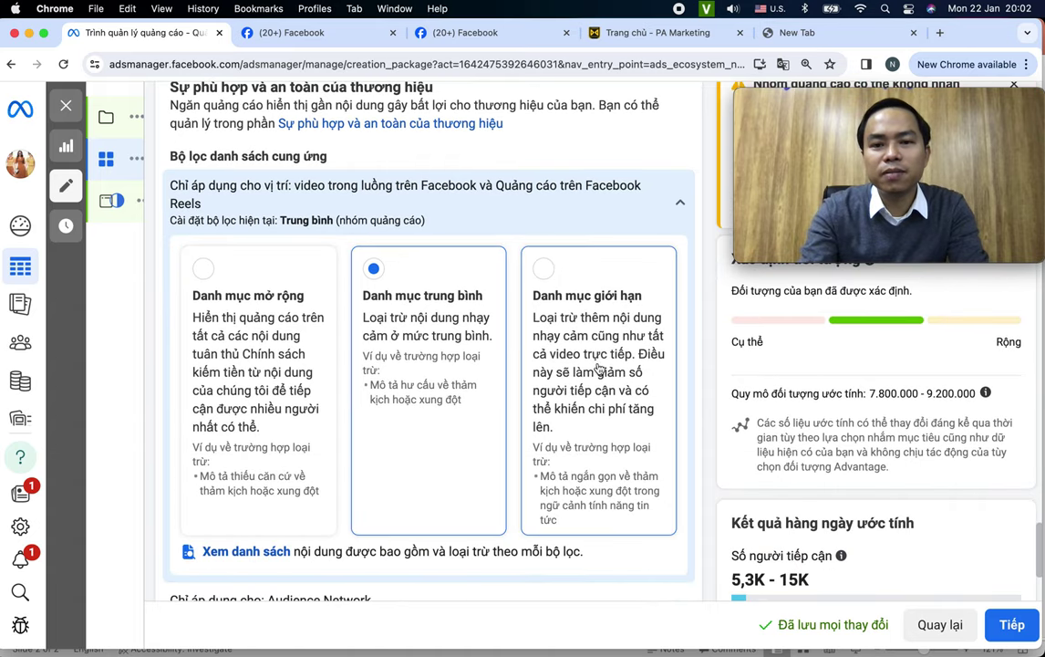
scroll(598, 369, "down", 5)
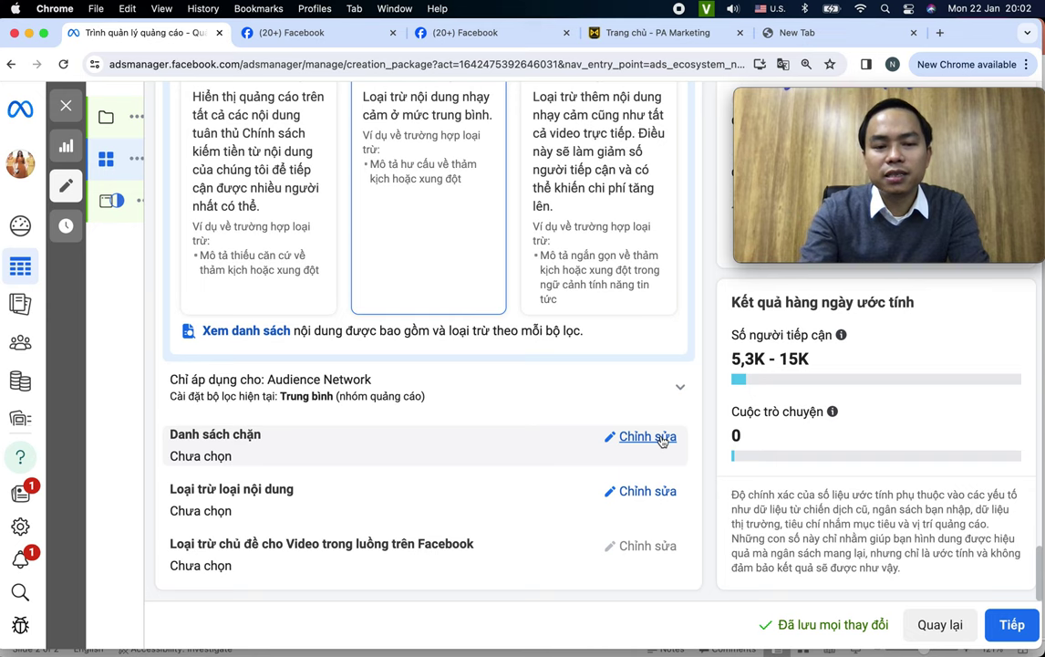
Examine the Danh sách chặn block list setting, hide the additional placement options and read the Advantage placement description
left_click(664, 438)
scroll(660, 441, "down", 1)
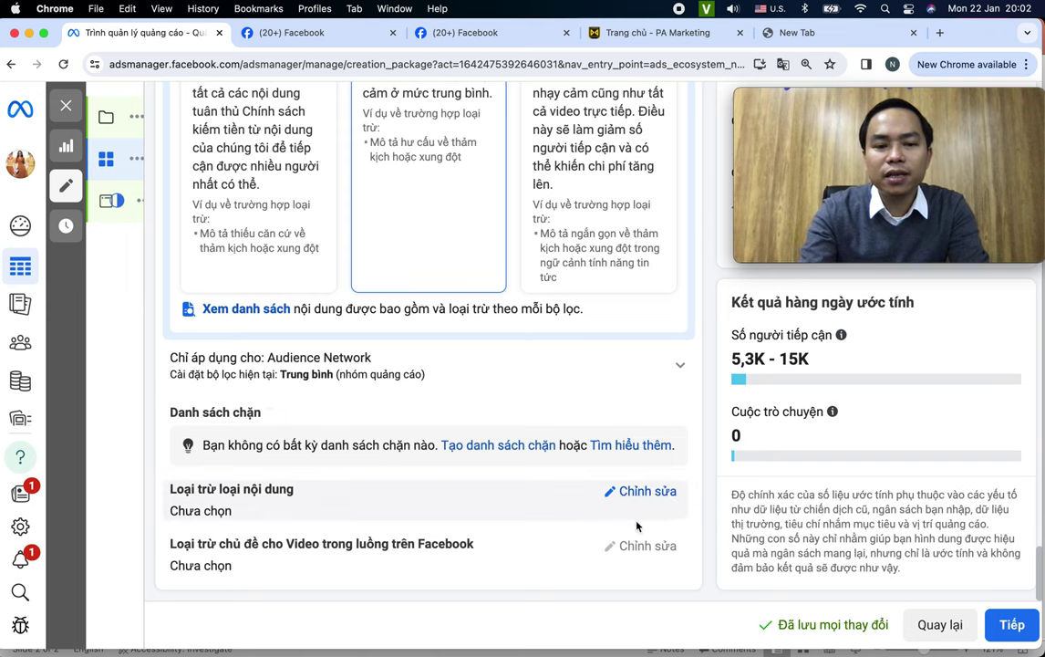
scroll(589, 524, "up", 15)
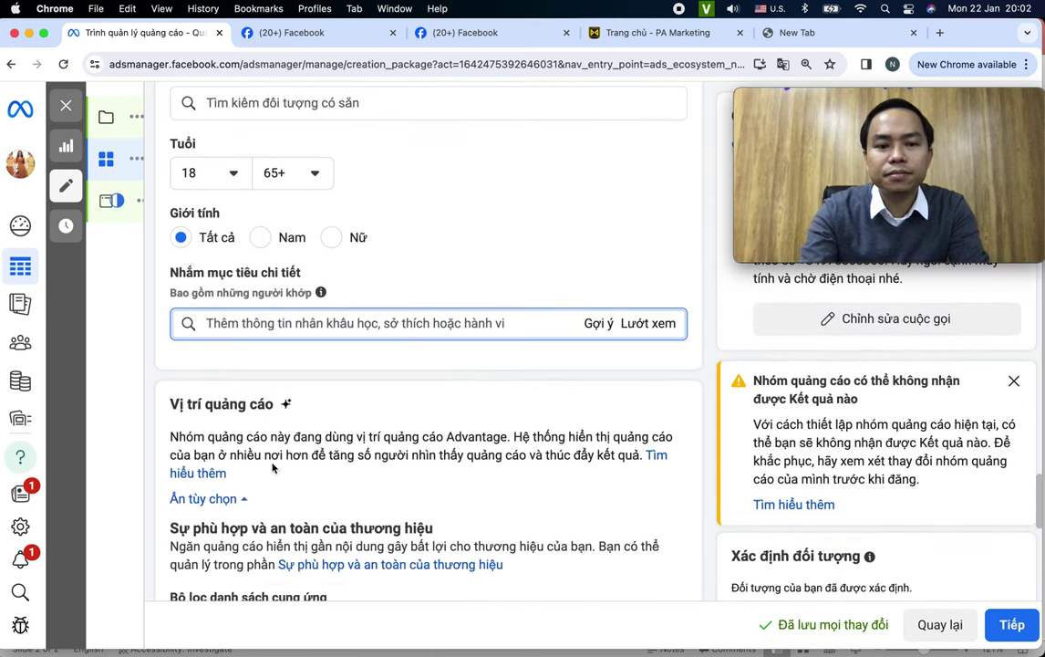
left_click(217, 498)
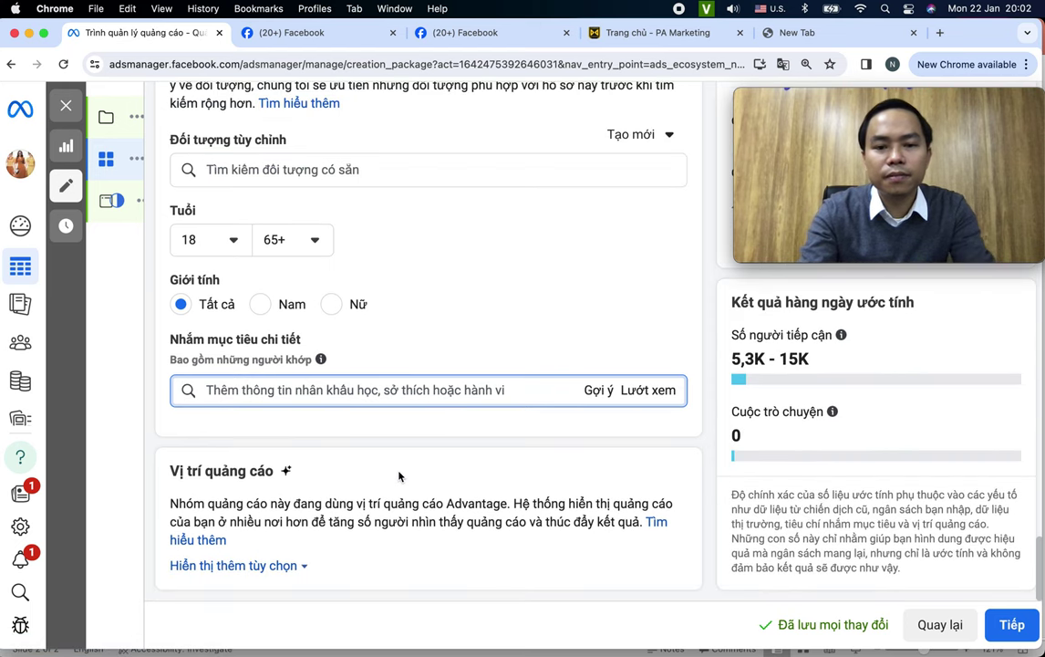
left_click_drag(209, 502, 474, 502)
left_click(509, 503)
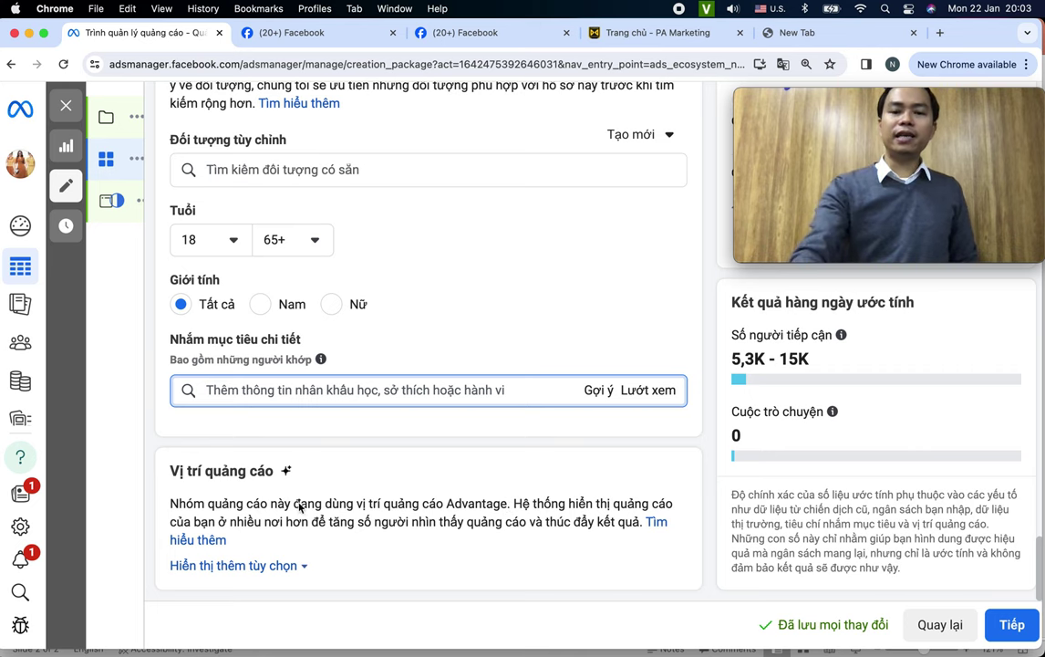
Review the whole ad set, from conversion location through budget, schedule and locations to audience and ad placement
scroll(457, 508, "up", 10)
scroll(457, 509, "up", 3)
scroll(492, 263, "up", 8)
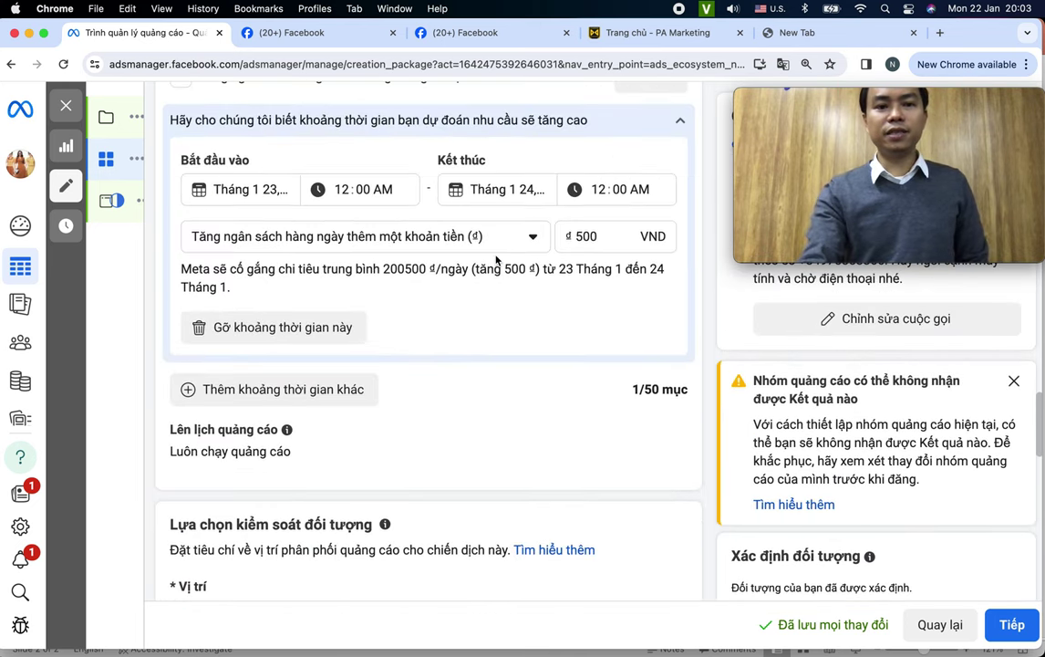
scroll(496, 260, "up", 15)
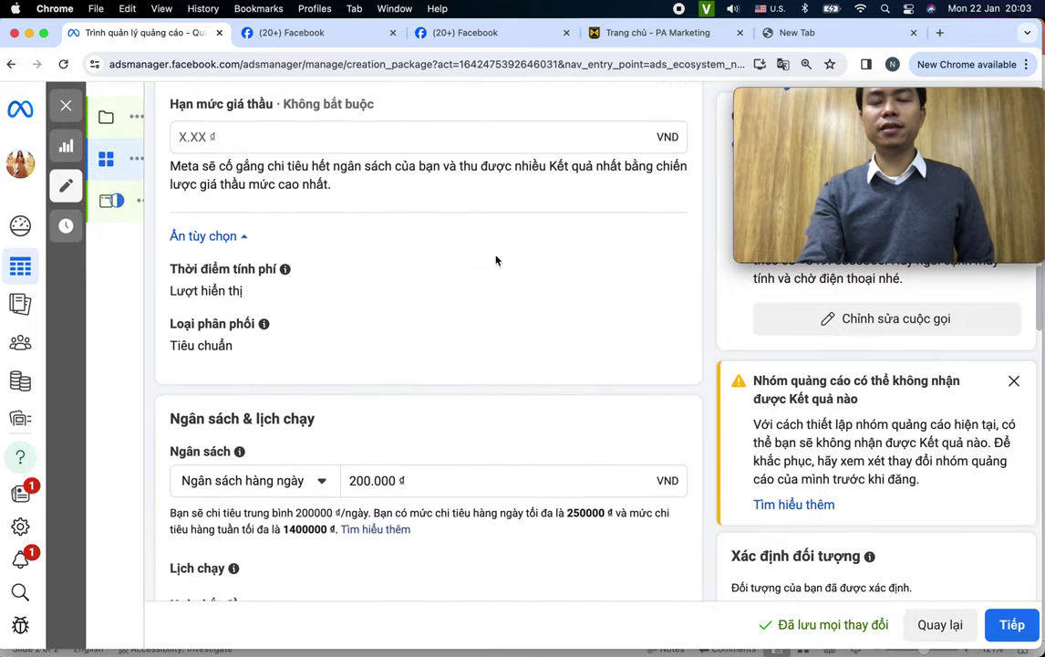
scroll(496, 260, "up", 15)
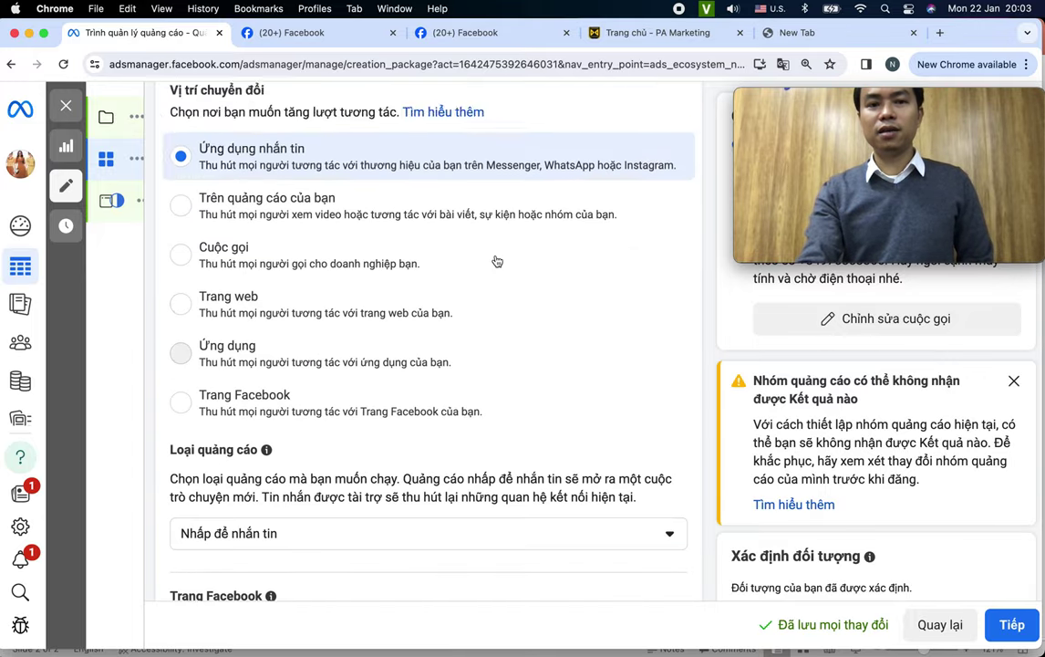
scroll(496, 261, "up", 3)
scroll(497, 260, "down", 20)
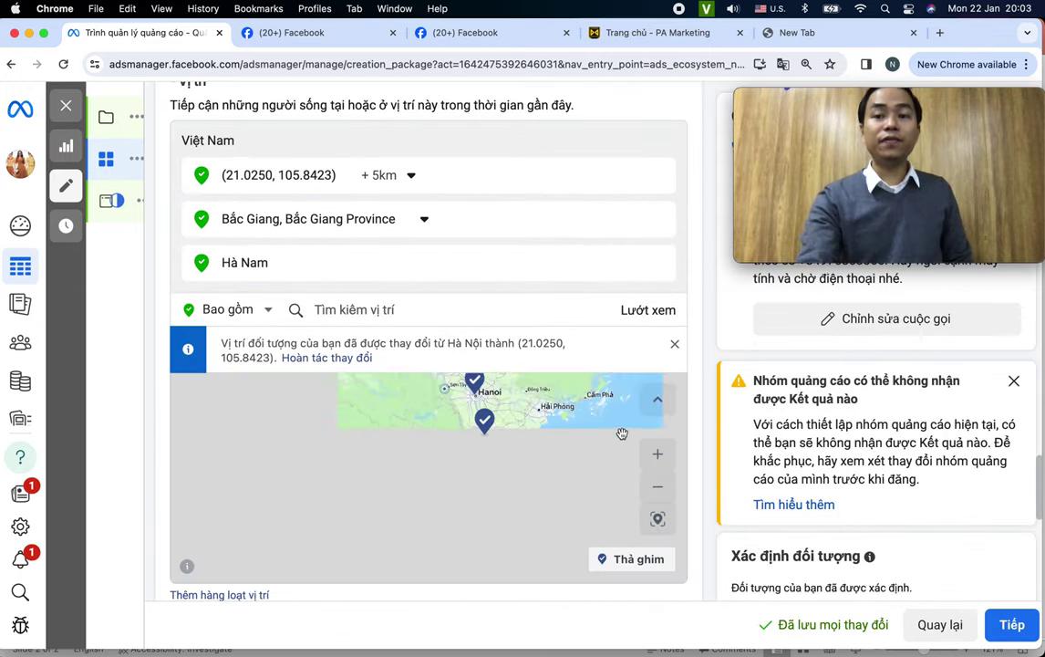
mouse_move(553, 631)
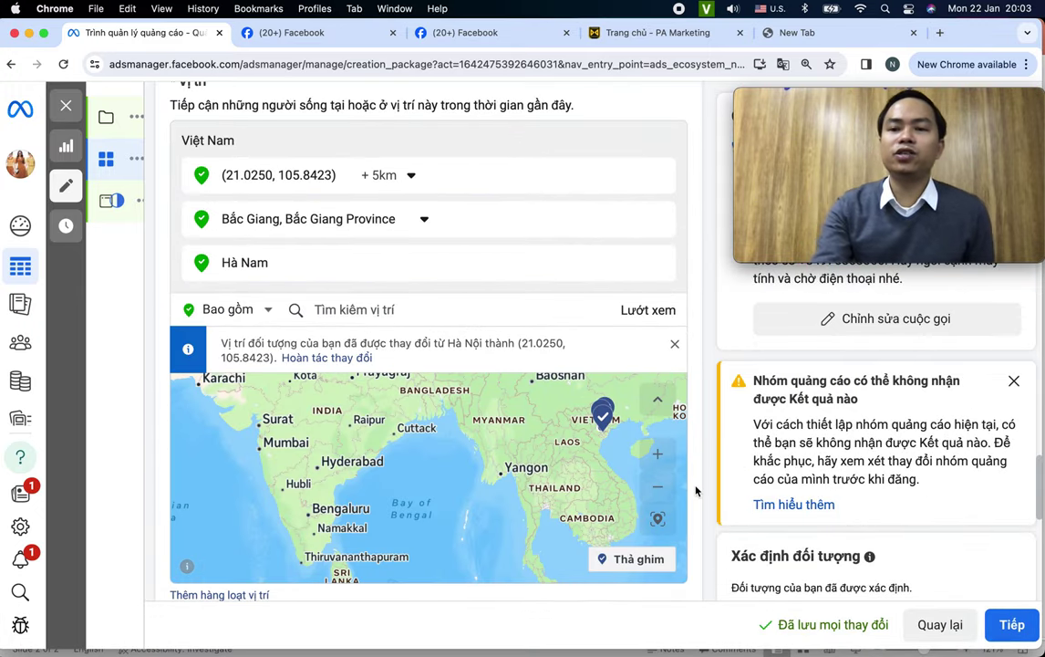
scroll(695, 490, "down", 6)
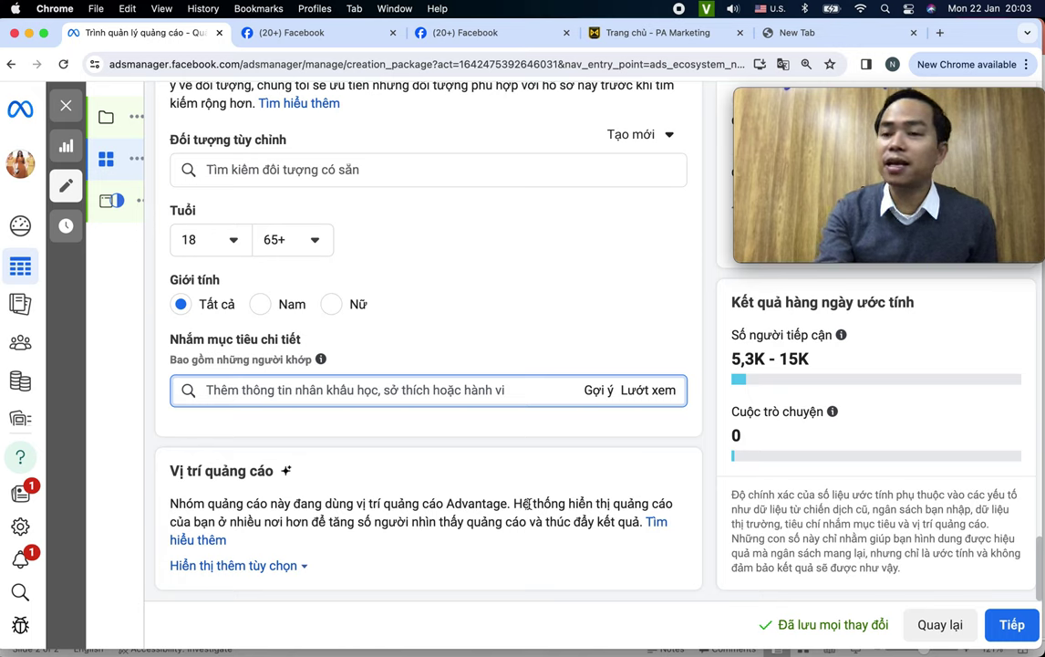
Continue to the ad level and review the campaign's preset settings, closing the overview
left_click(1012, 624)
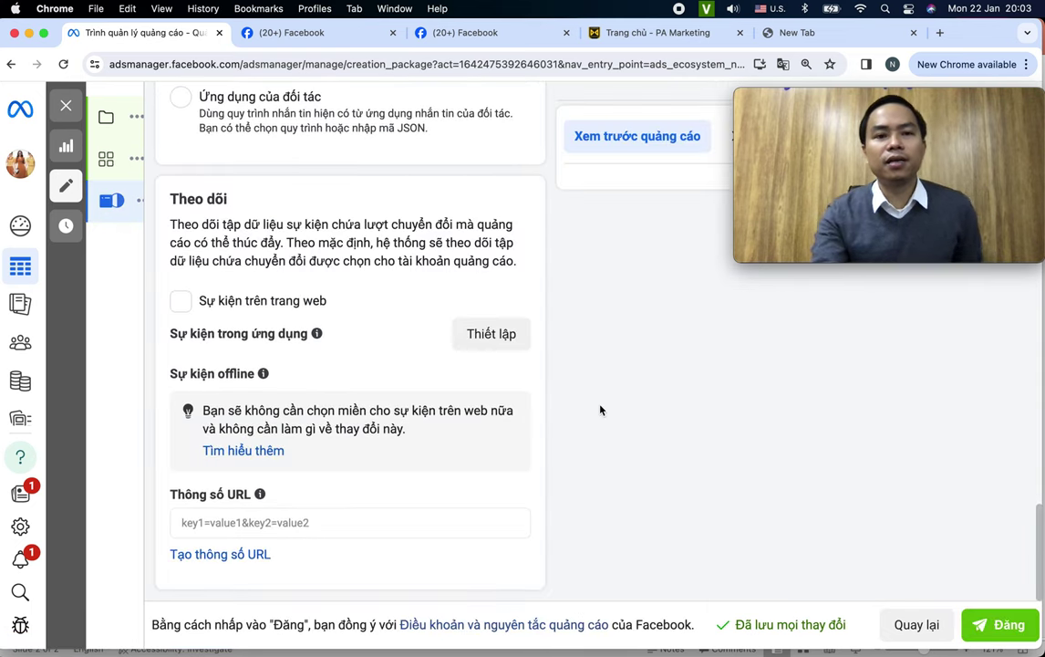
scroll(600, 409, "up", 10)
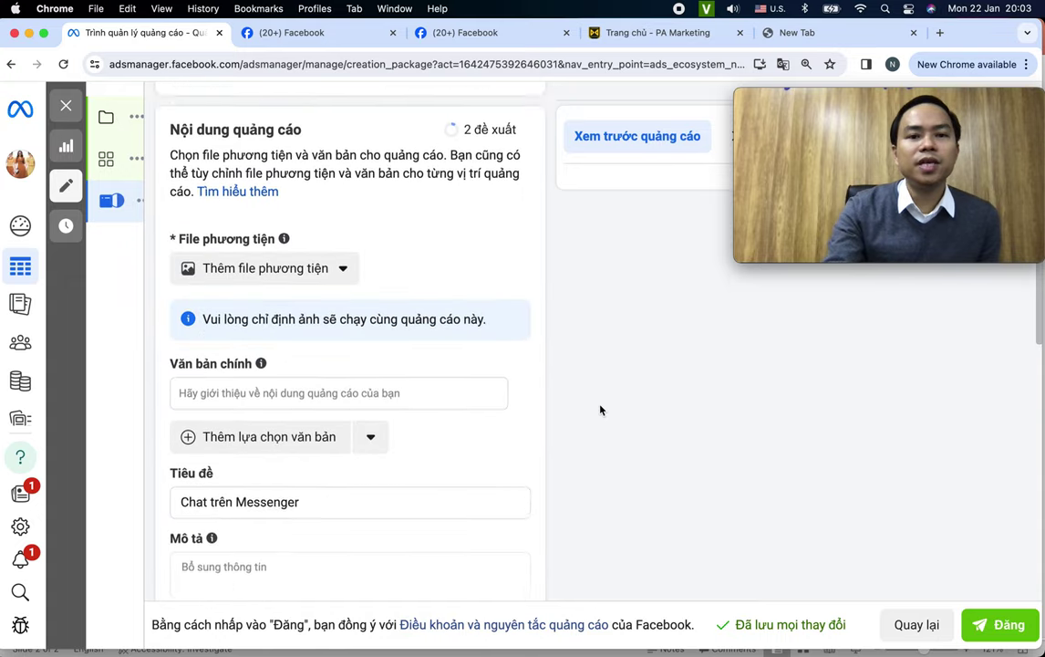
scroll(600, 409, "up", 5)
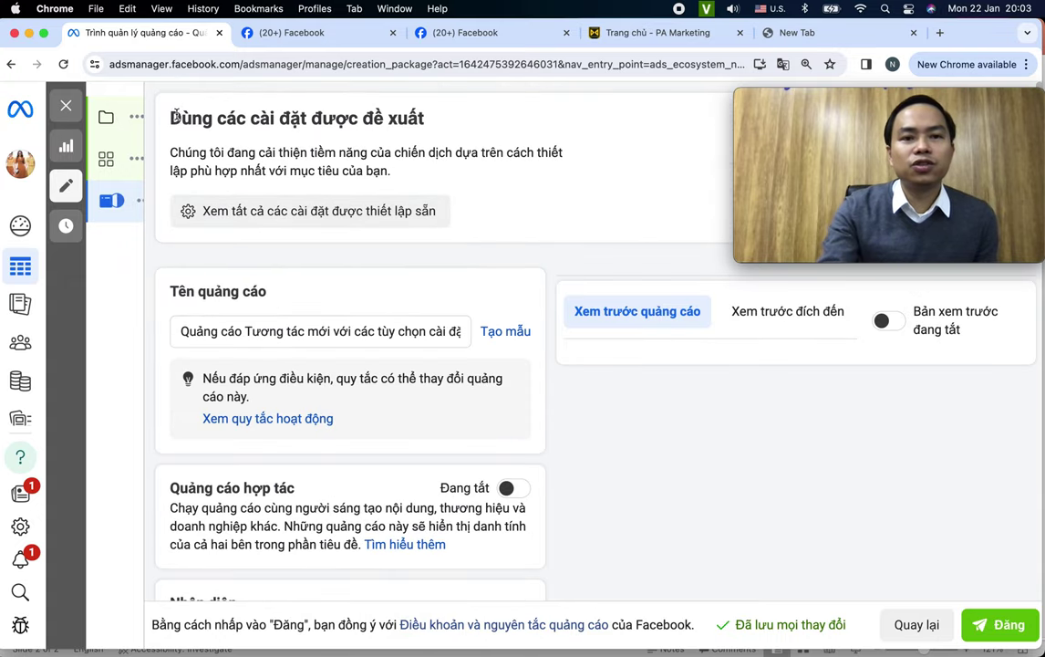
left_click(390, 216)
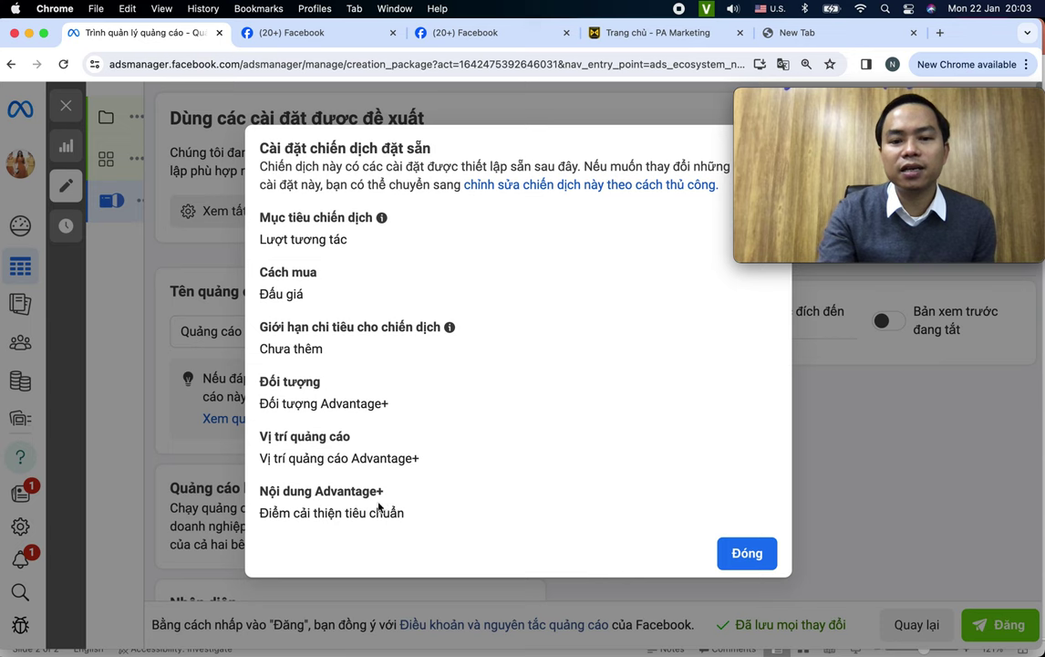
left_click(741, 564)
Review the ad name, then turn on Quảng cáo hợp tác and open its partnership ad code entry form
scroll(470, 334, "down", 2)
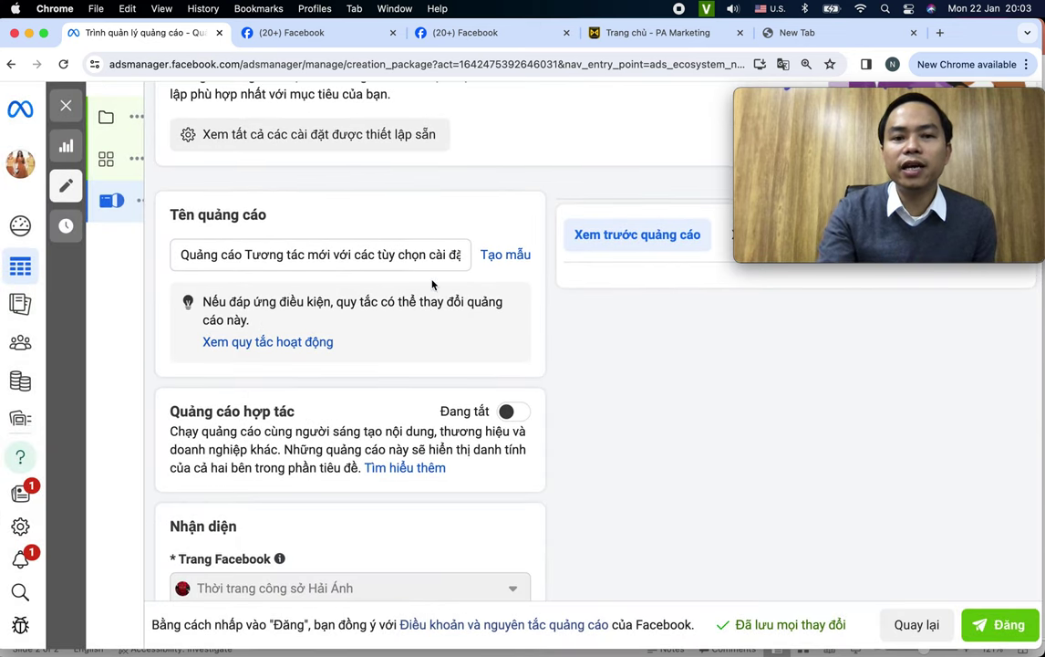
left_click(367, 256)
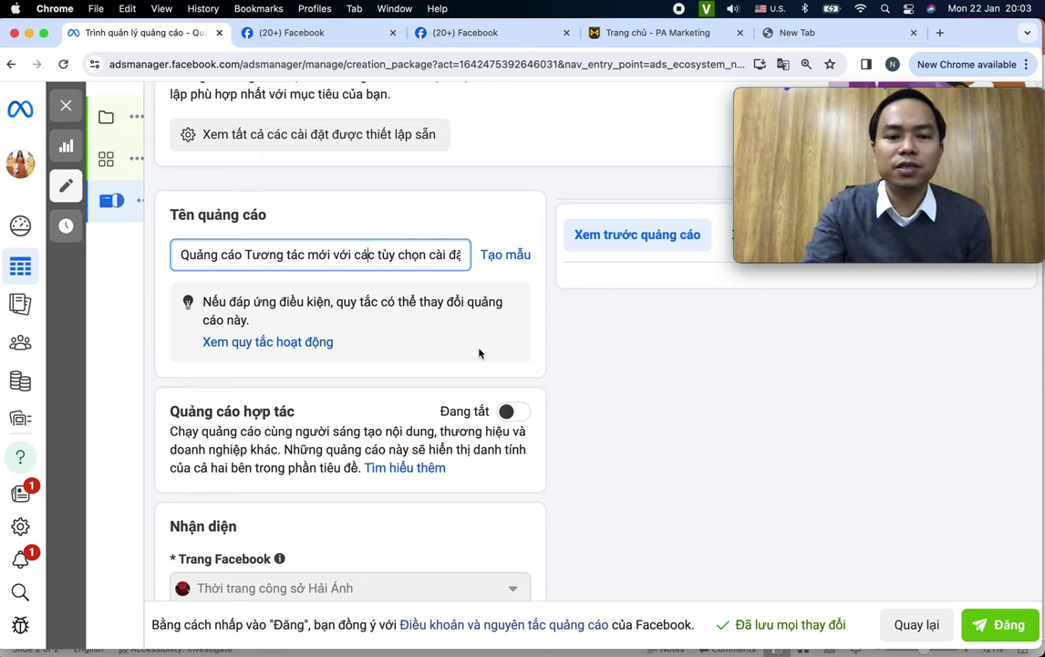
scroll(480, 353, "down", 4)
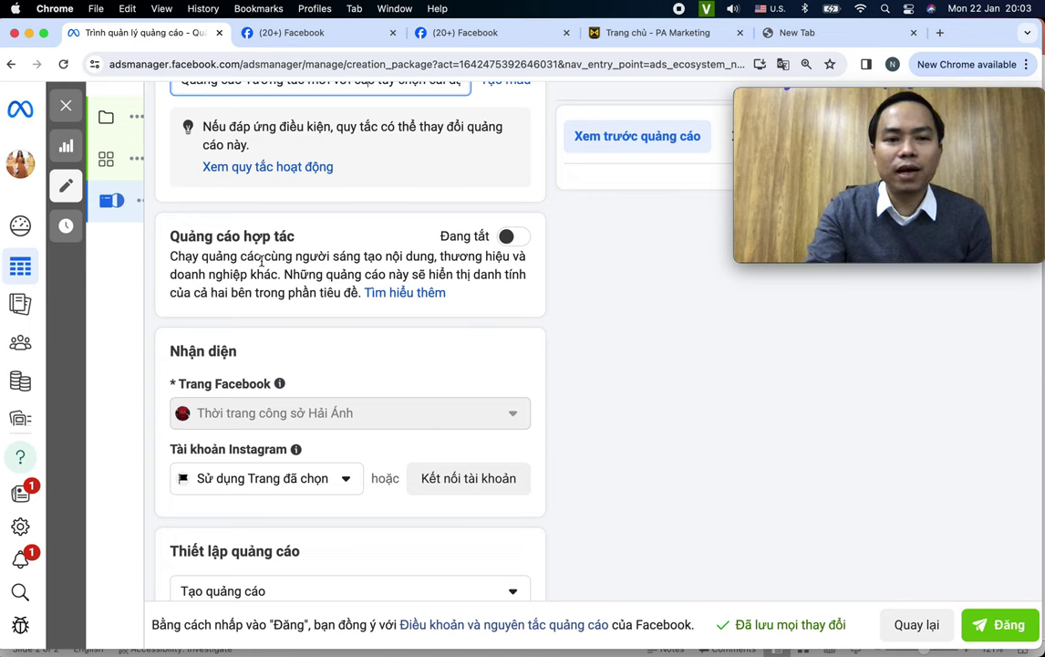
left_click_drag(181, 259, 373, 263)
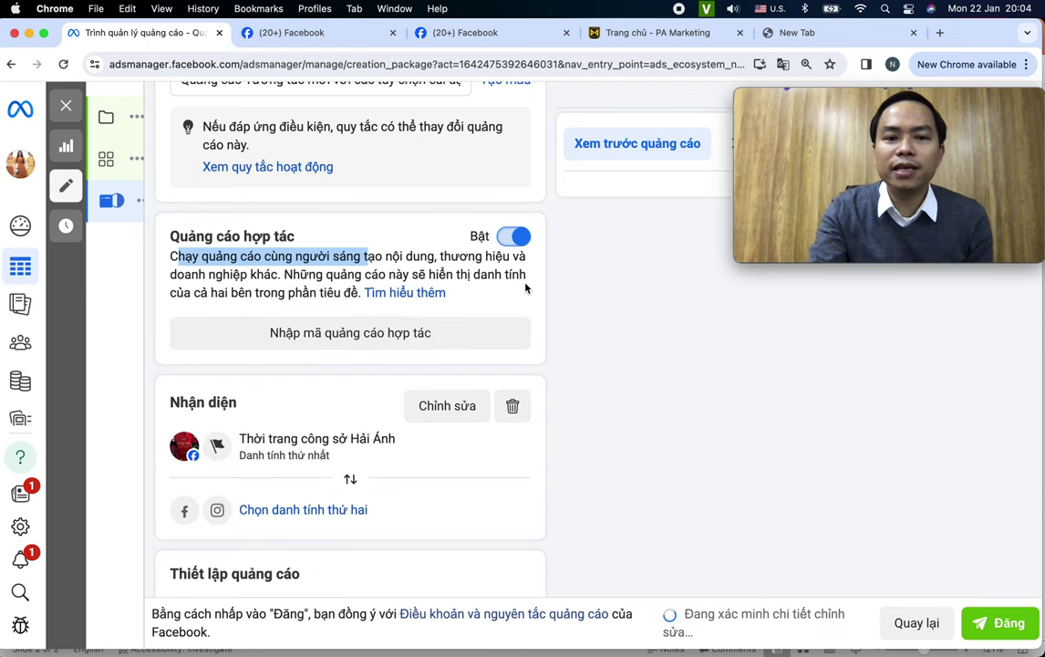
left_click(476, 334)
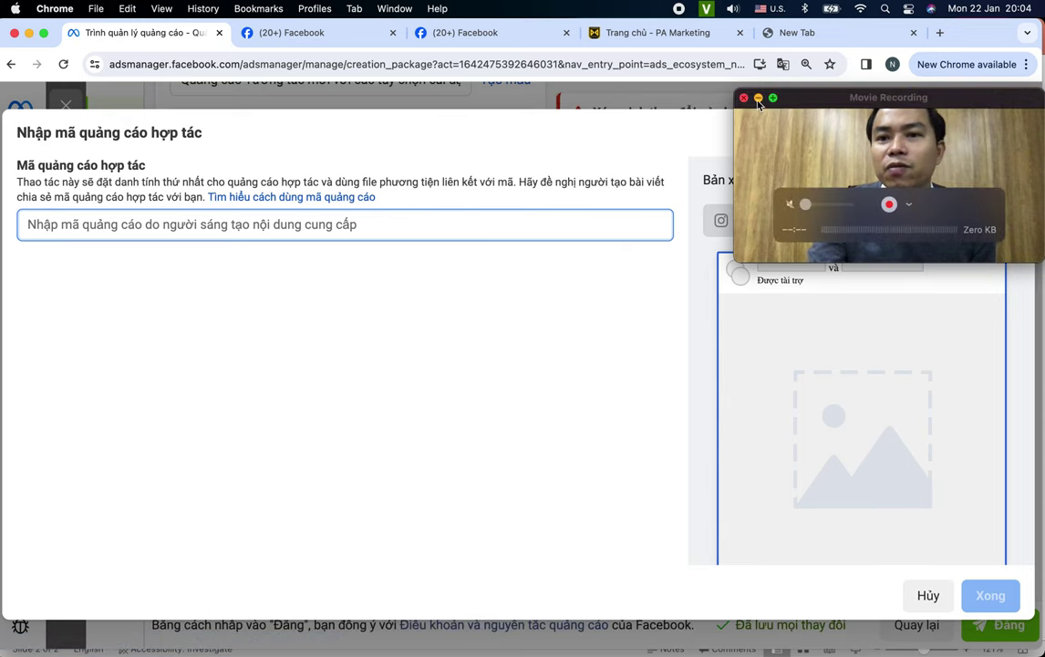
Examine the partnership ad code form and its Instagram feed preview, and close it without entering a code
left_click(867, 104)
left_click_drag(866, 103, 864, 418)
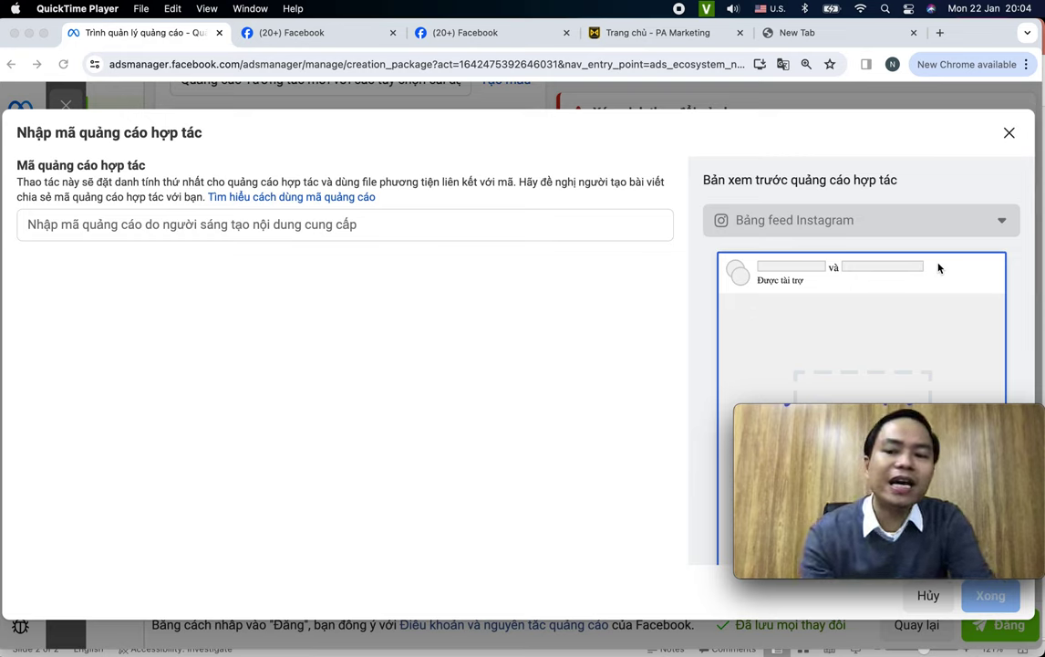
left_click_drag(1009, 418, 994, 109)
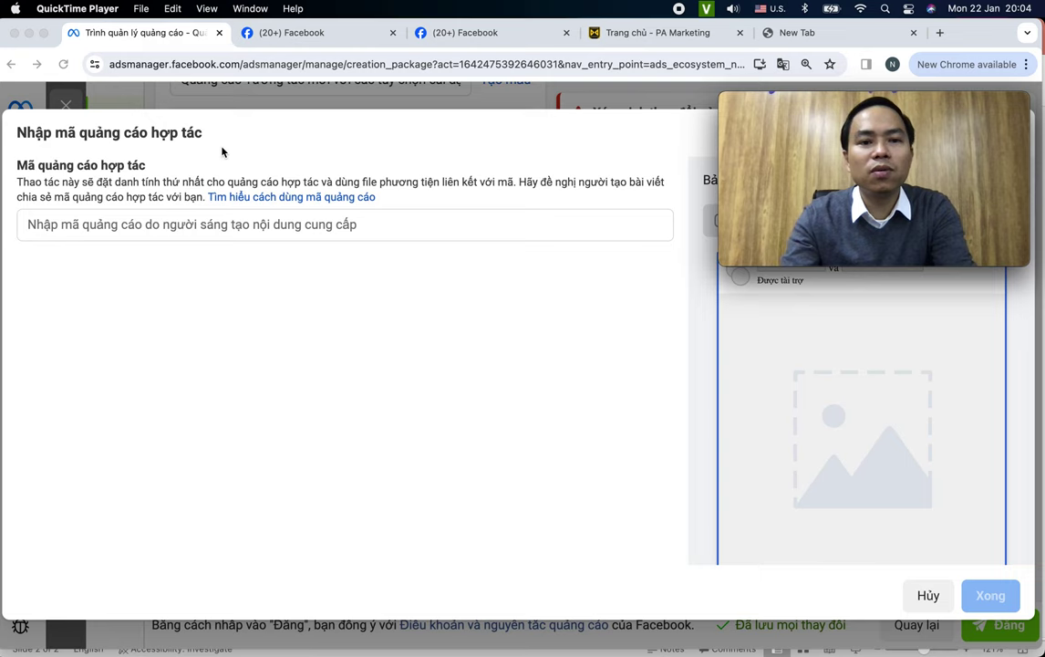
mouse_move(797, 98)
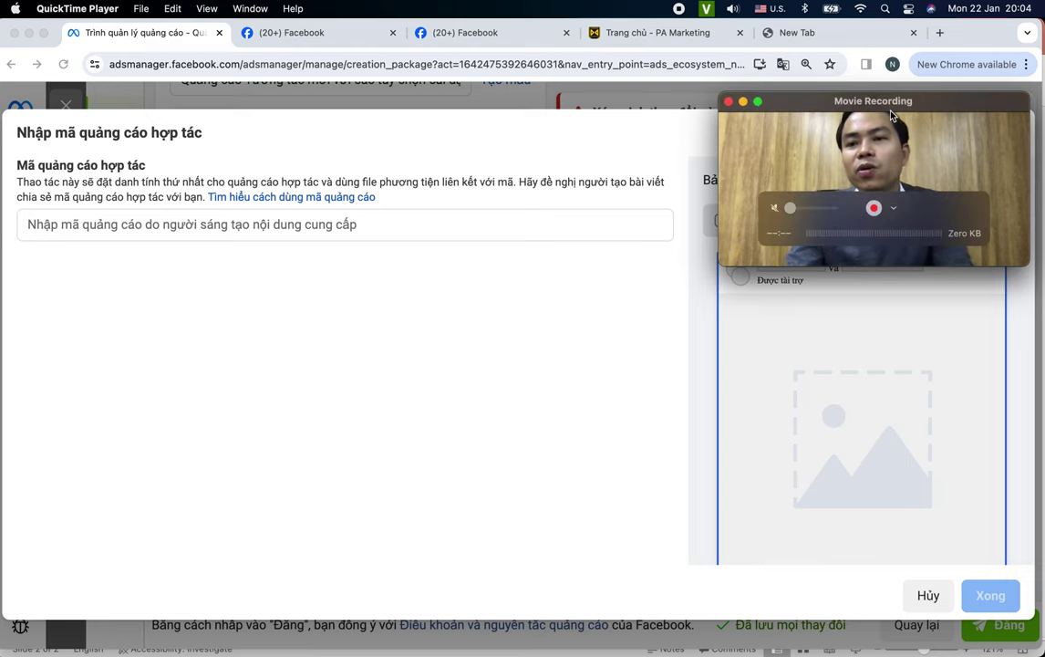
left_click_drag(978, 117, 980, 182)
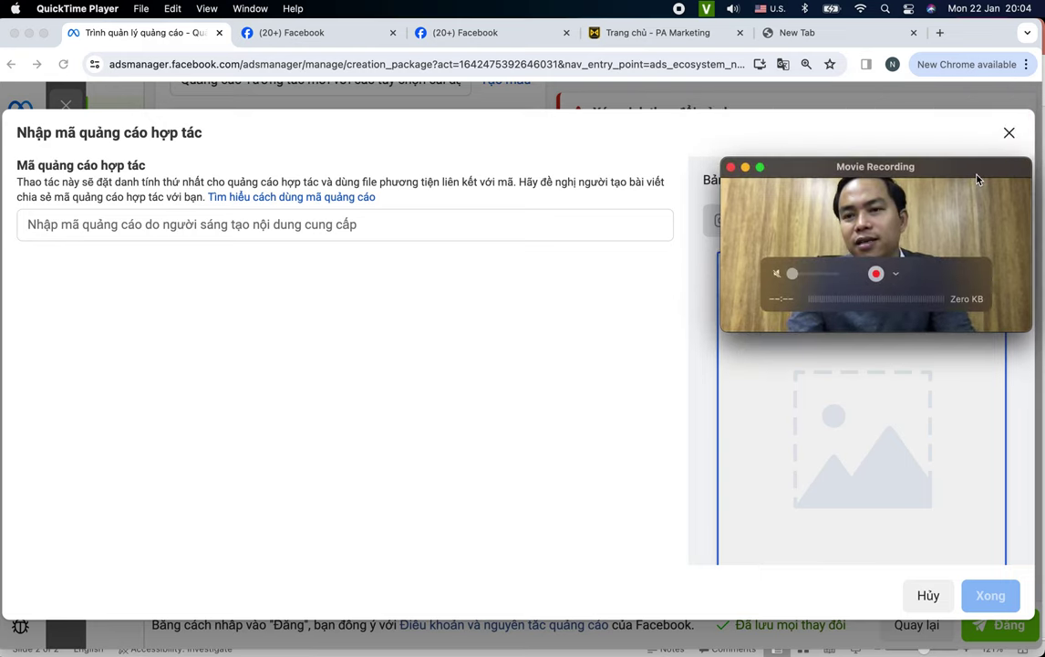
left_click(1009, 134)
left_click(1009, 134)
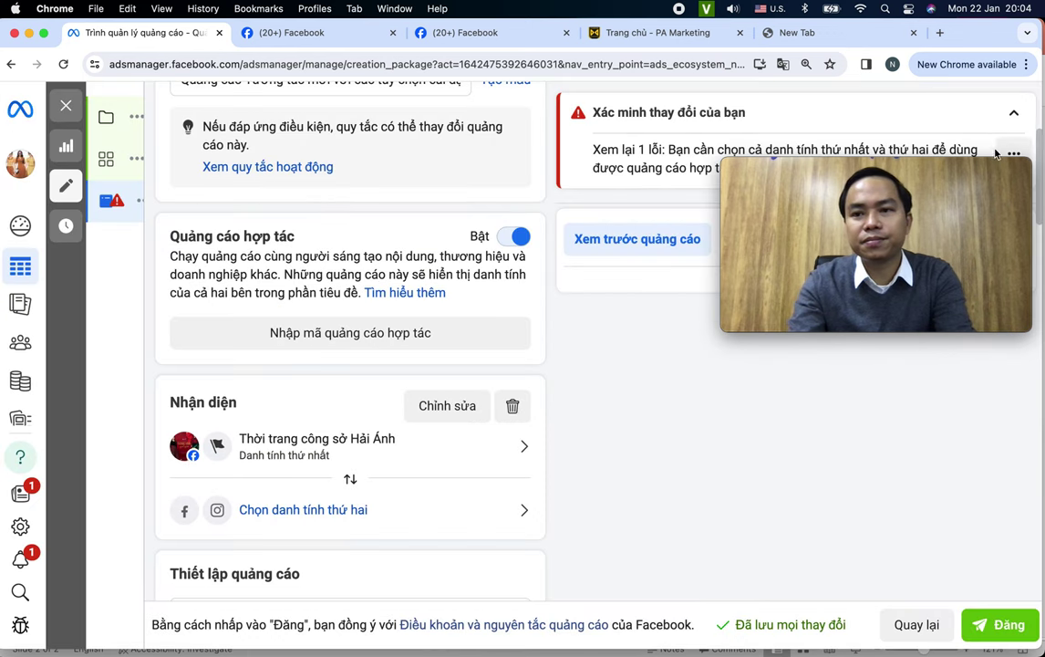
Turn Quảng cáo hợp tác off and back on to compare the identity options
left_click_drag(994, 167, 985, 124)
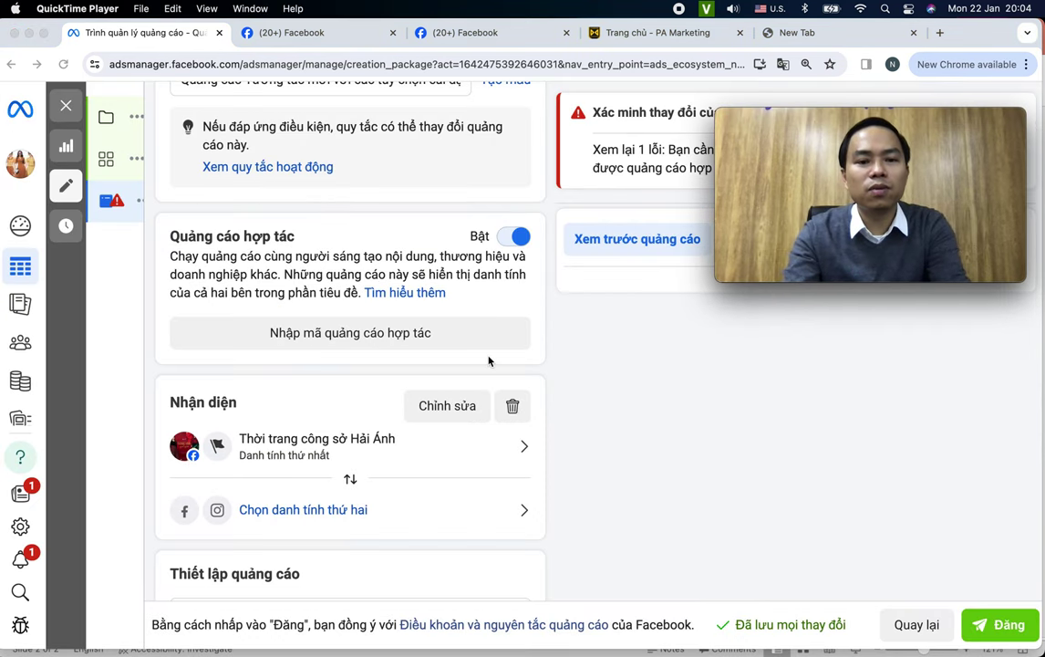
left_click(520, 239)
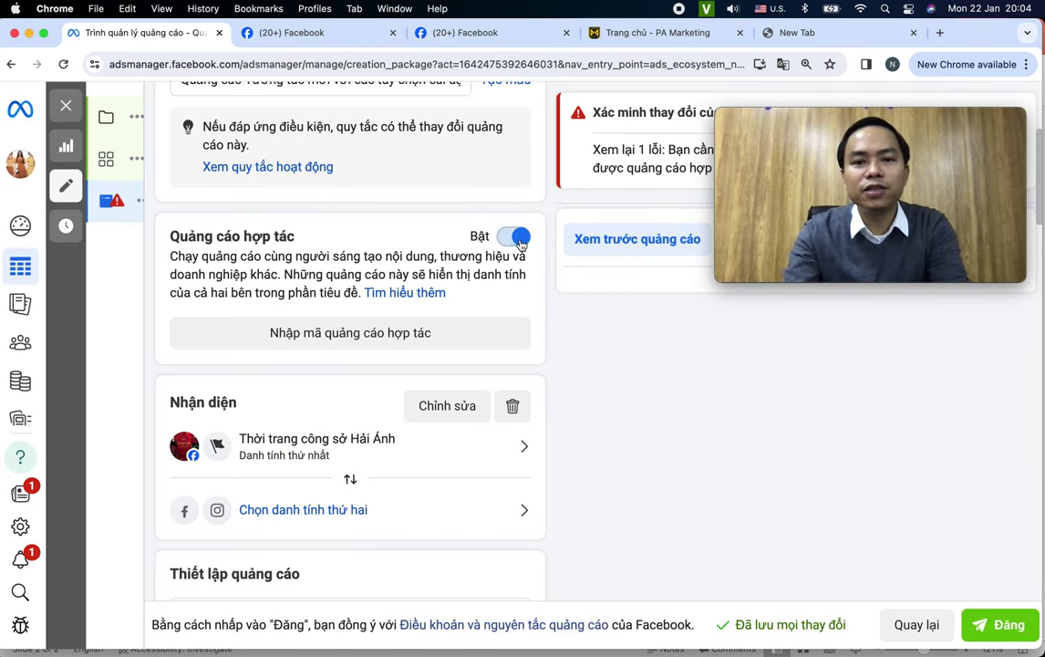
left_click(517, 237)
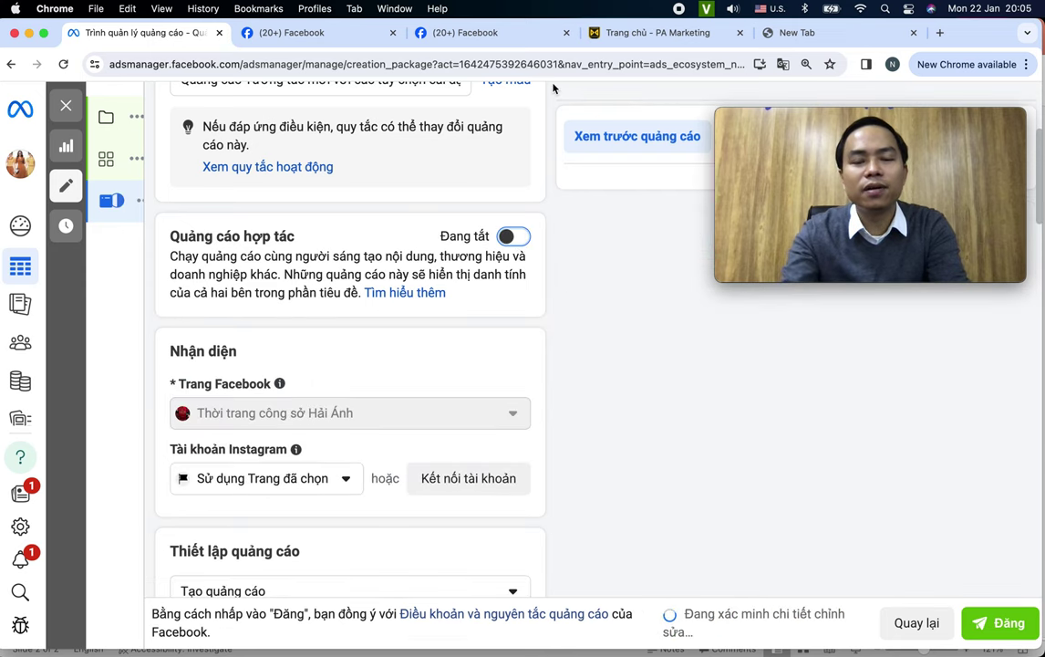
left_click(513, 239)
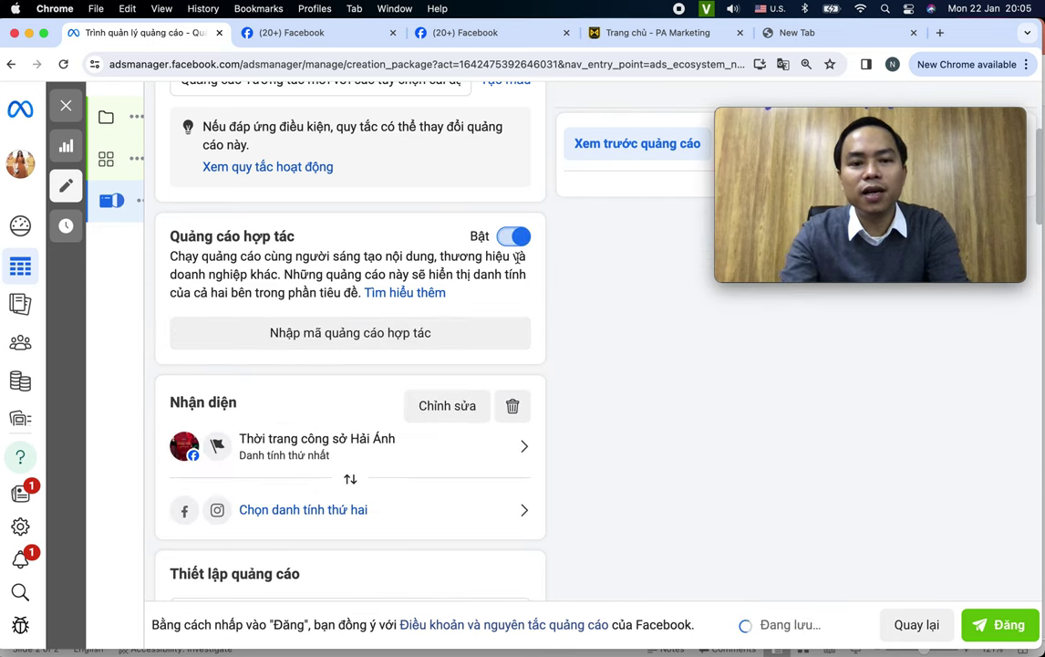
Try the second Thời trang công sở Hải Ánh Page as the first identity, review the second identity options and close without saving
scroll(499, 343, "down", 5)
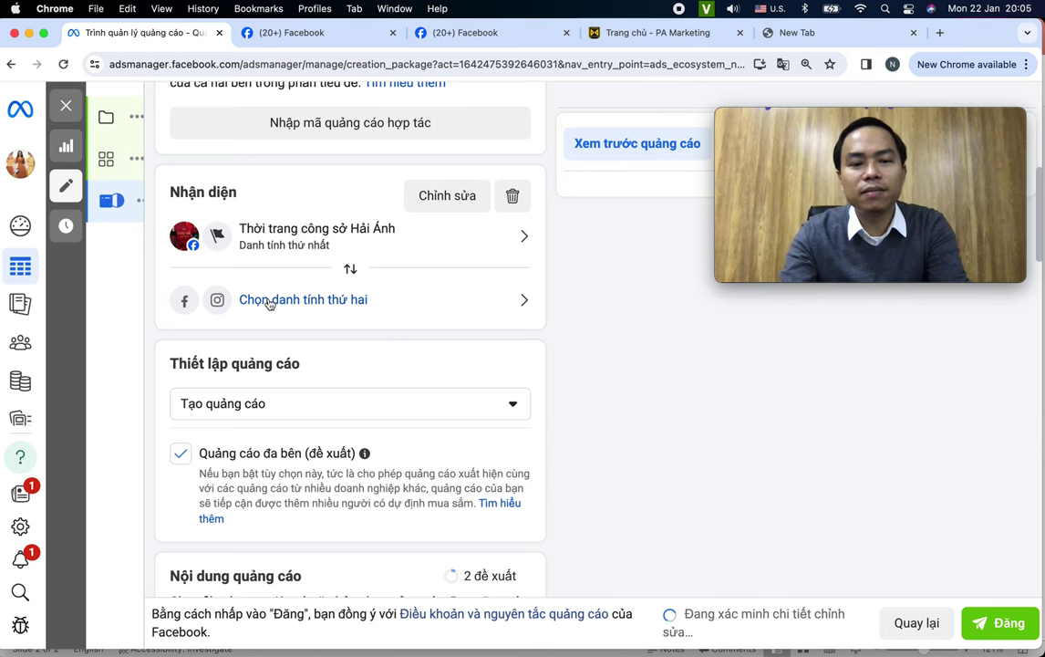
left_click(317, 307)
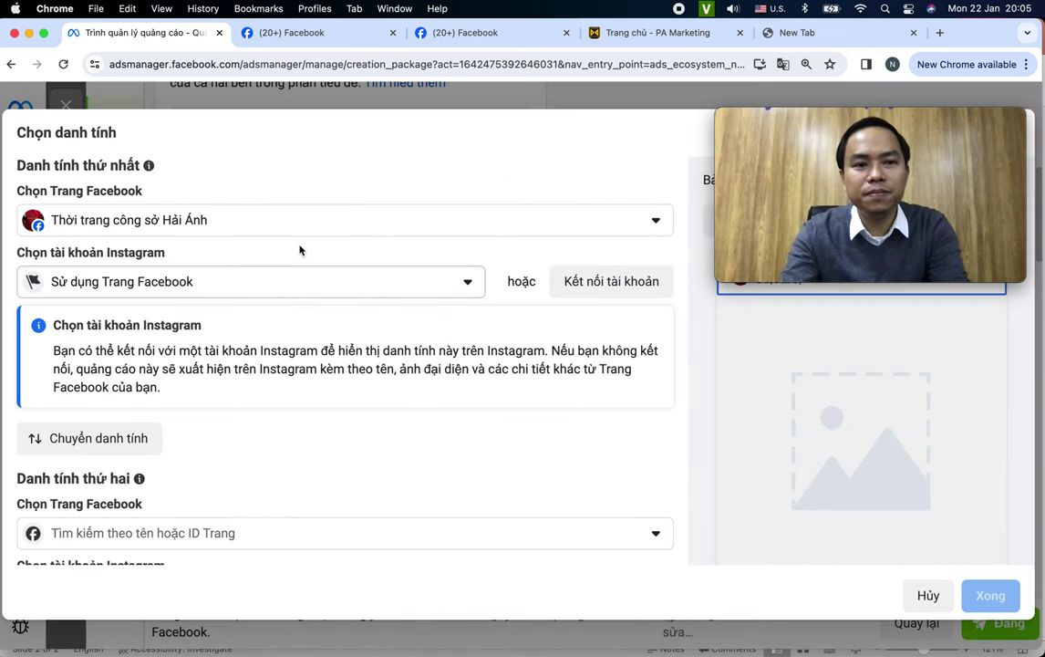
left_click(345, 235)
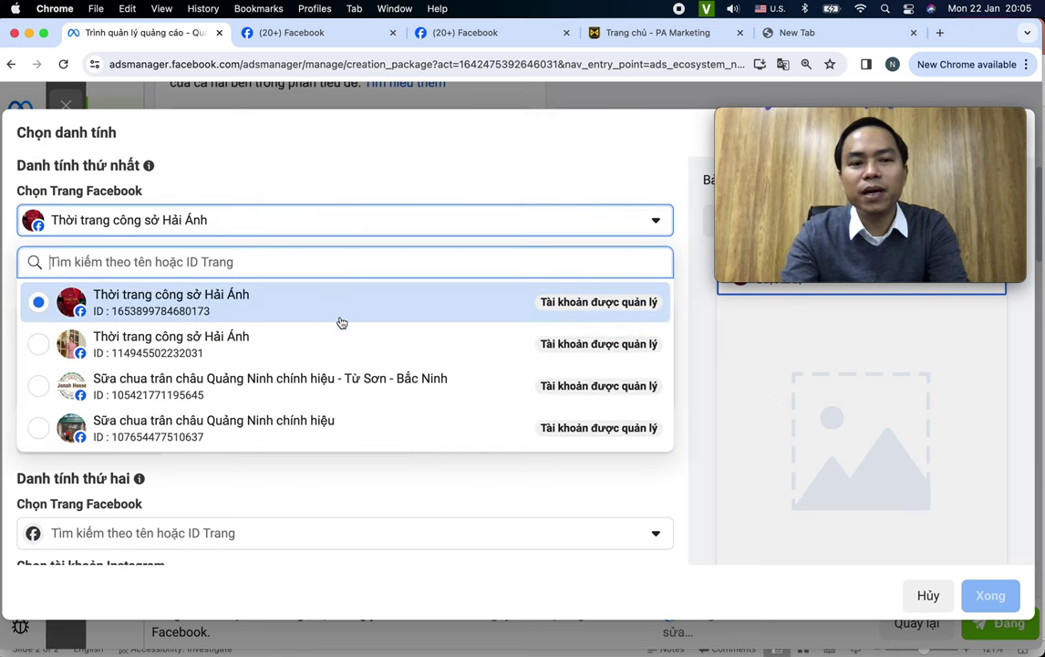
left_click(355, 363)
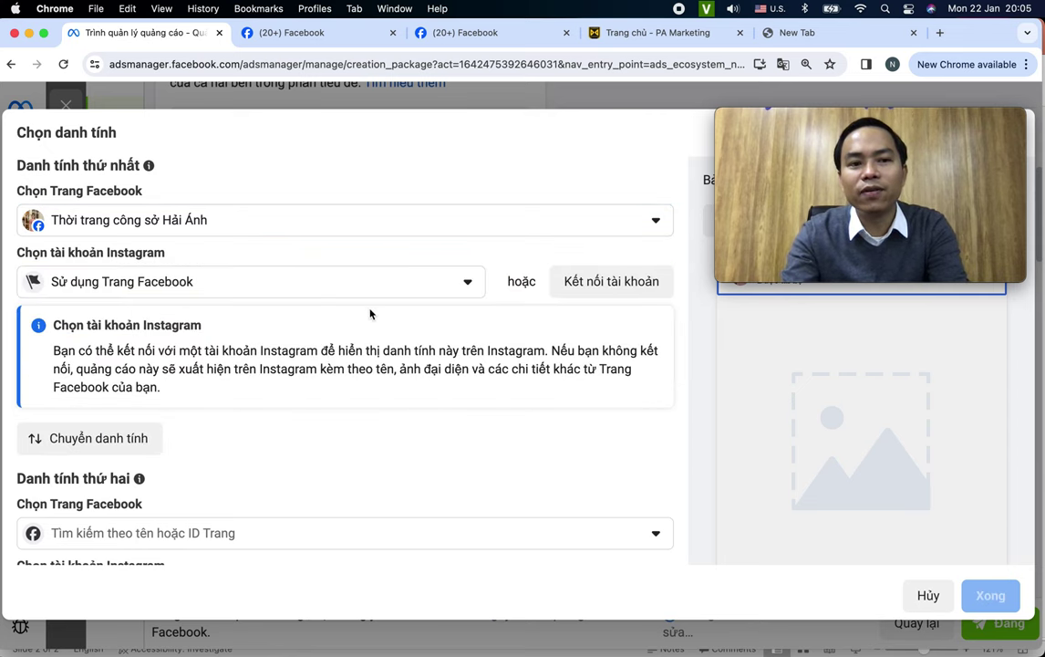
scroll(369, 317, "down", 2)
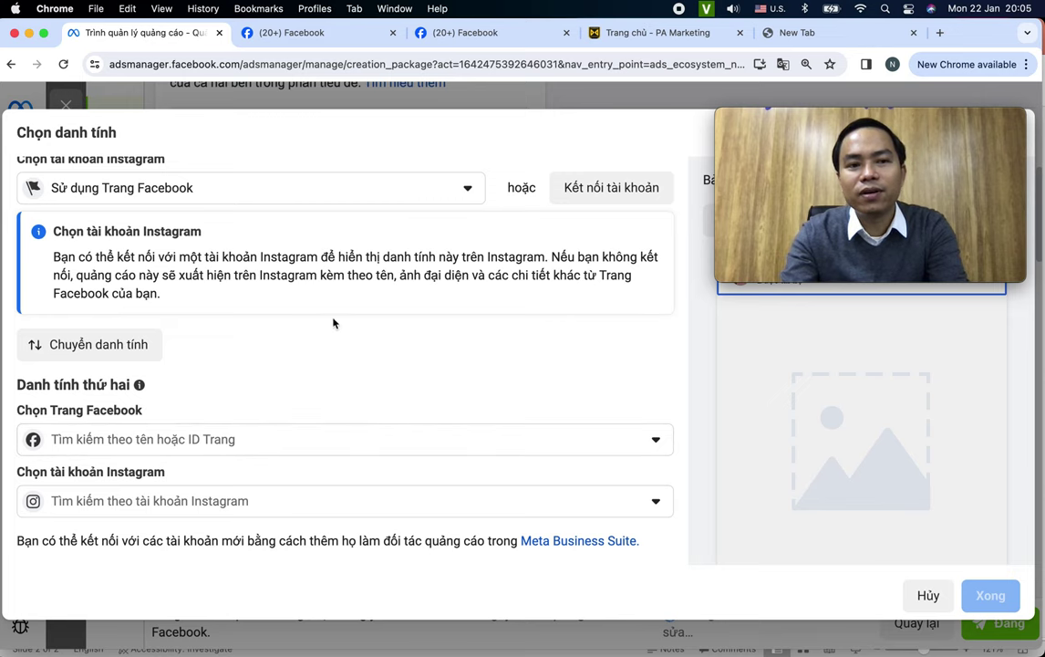
scroll(364, 200, "up", 2)
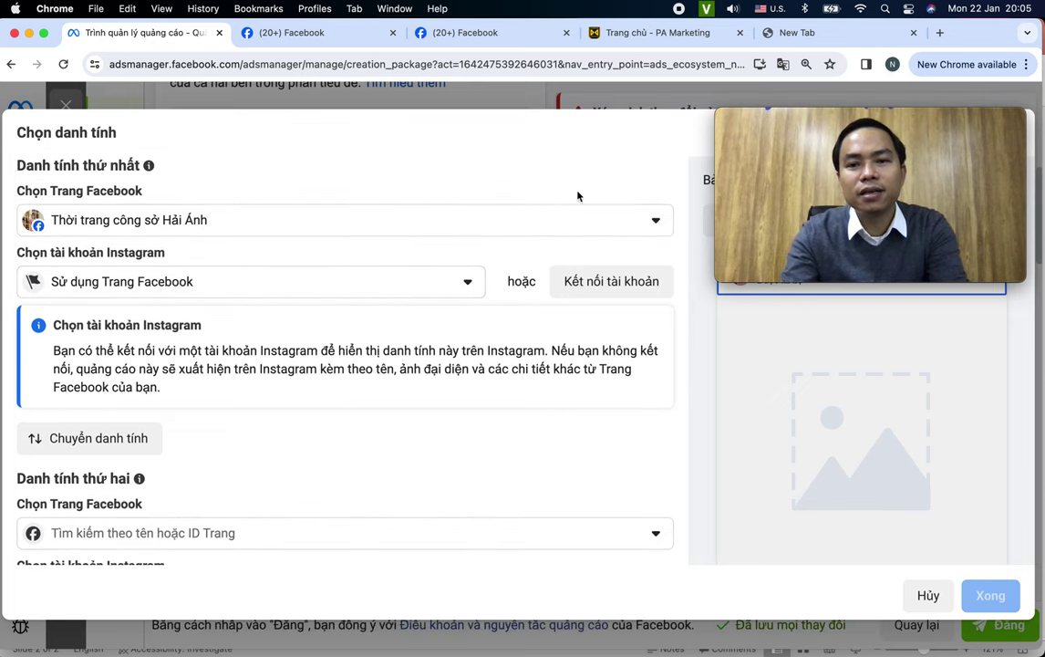
mouse_move(922, 176)
left_click_drag(965, 126, 976, 192)
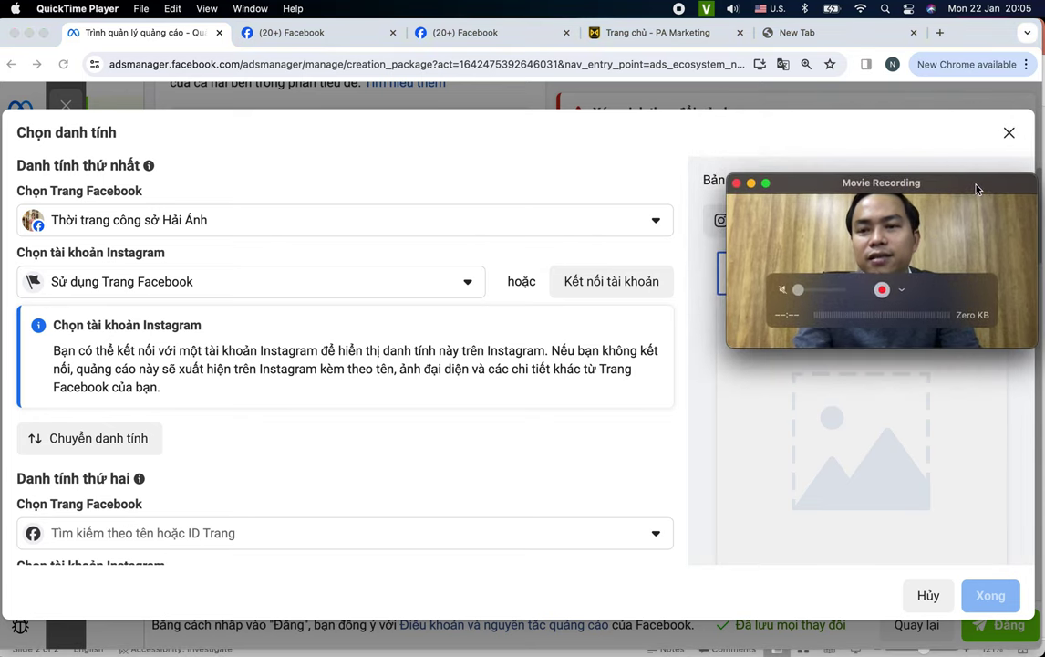
left_click(1011, 135)
left_click(1010, 135)
Turn off Quảng cáo hợp tác for the ad
left_click(868, 177)
left_click_drag(972, 193, 964, 303)
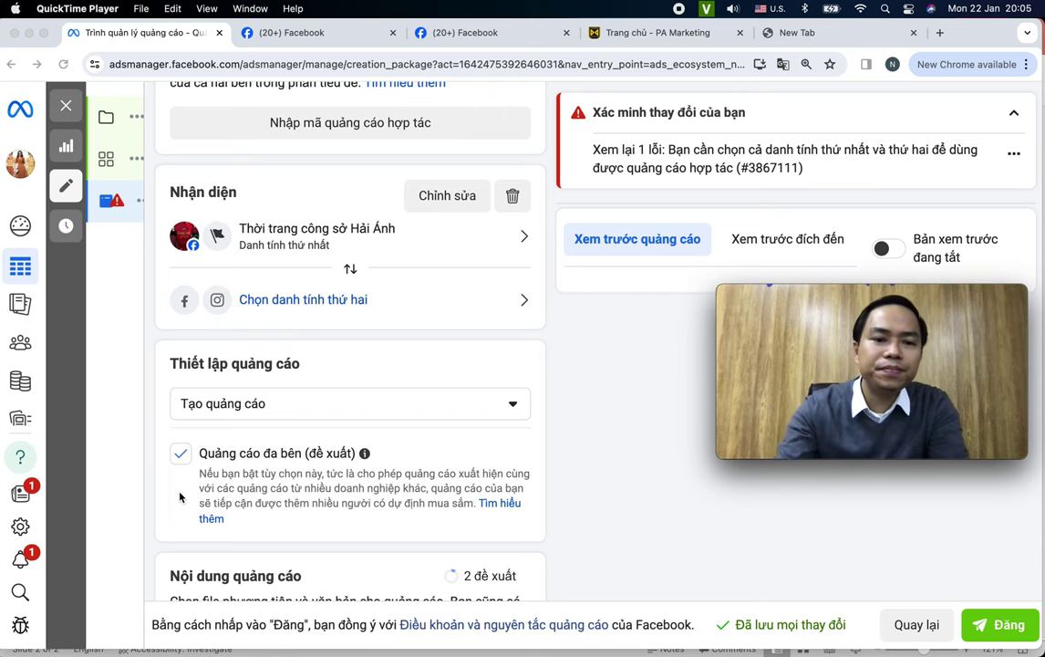
scroll(180, 497, "up", 3)
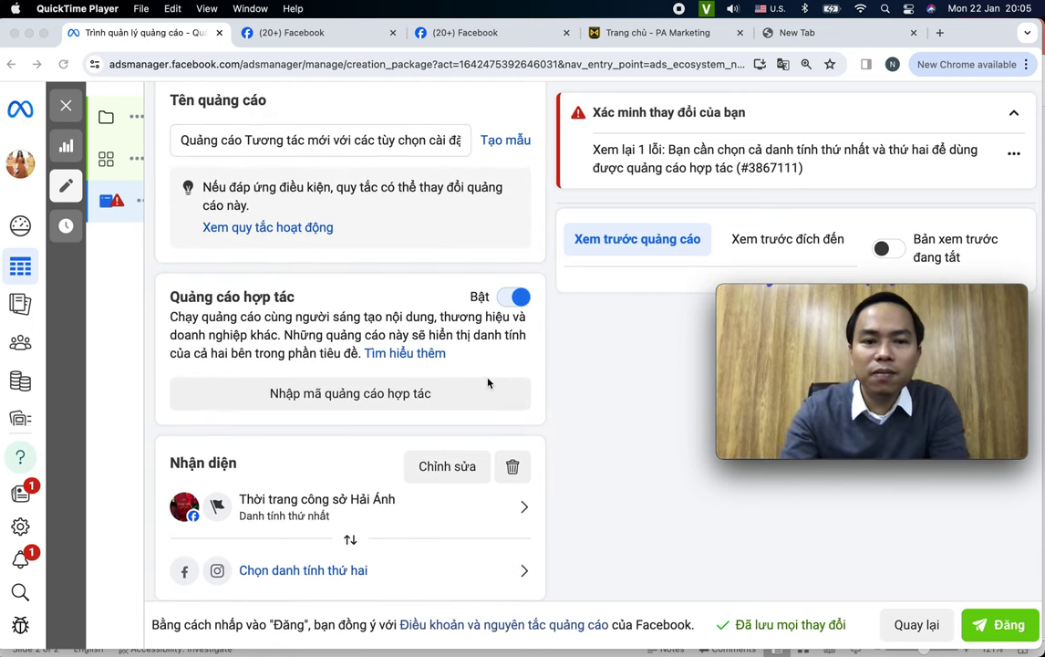
left_click(518, 321)
left_click(523, 302)
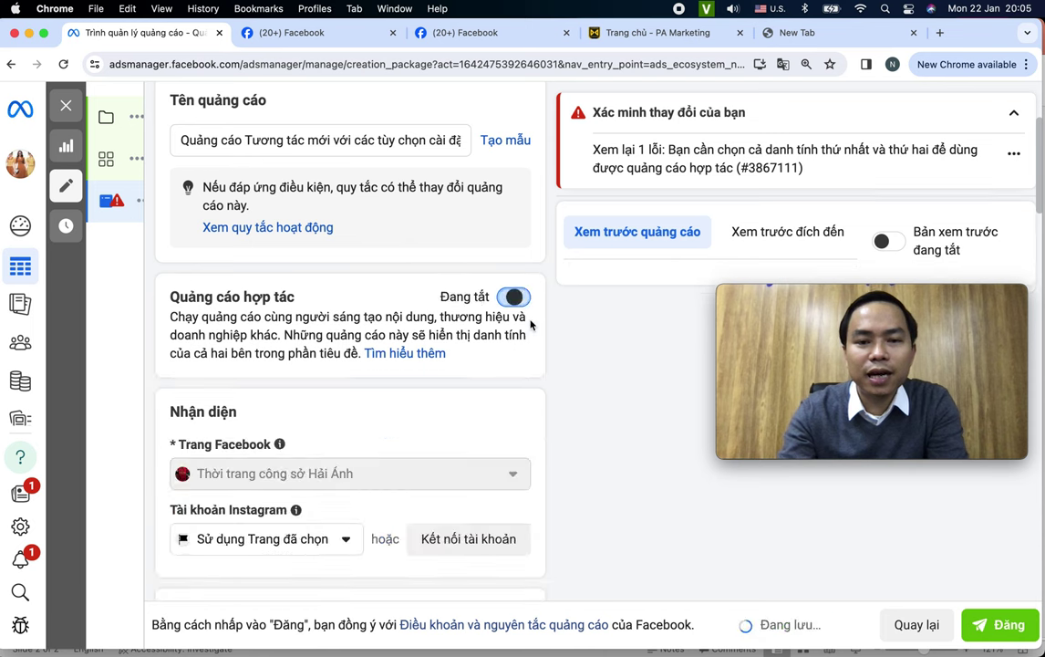
Change the ad setup under Thiết lập quảng cáo to Sử dụng bài viết có sẵn
scroll(567, 392, "down", 4)
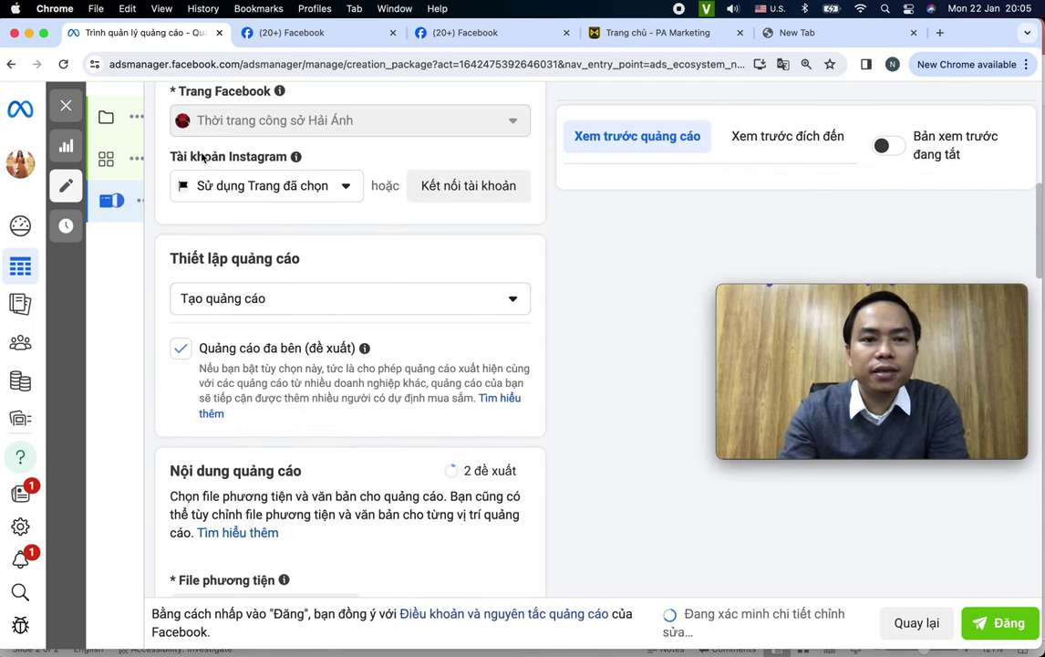
scroll(380, 287, "down", 1)
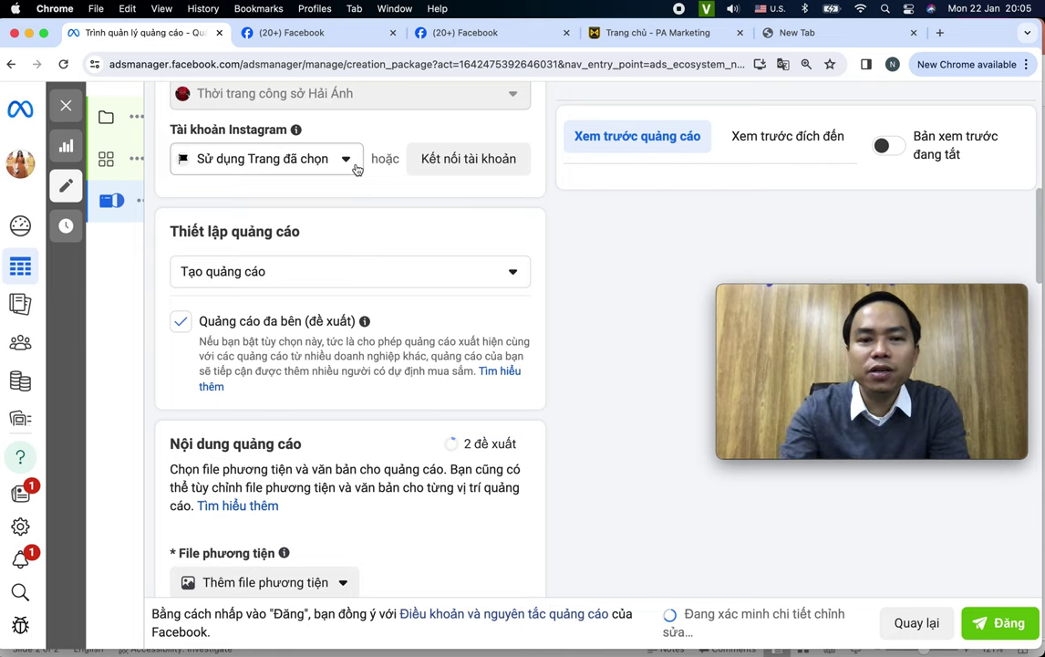
scroll(386, 259, "down", 2)
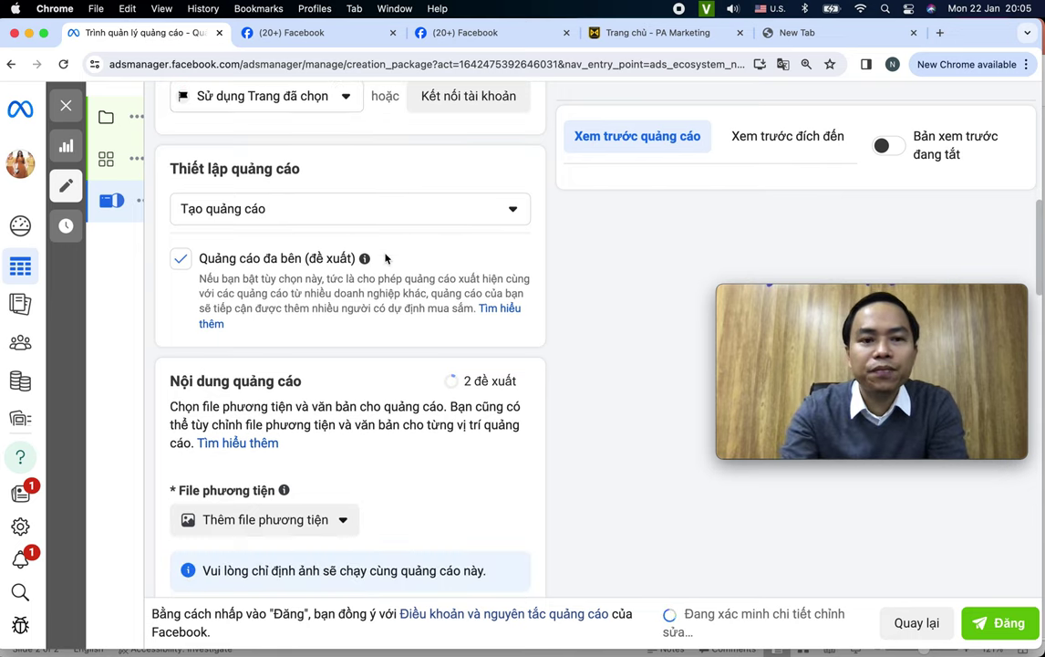
left_click(417, 210)
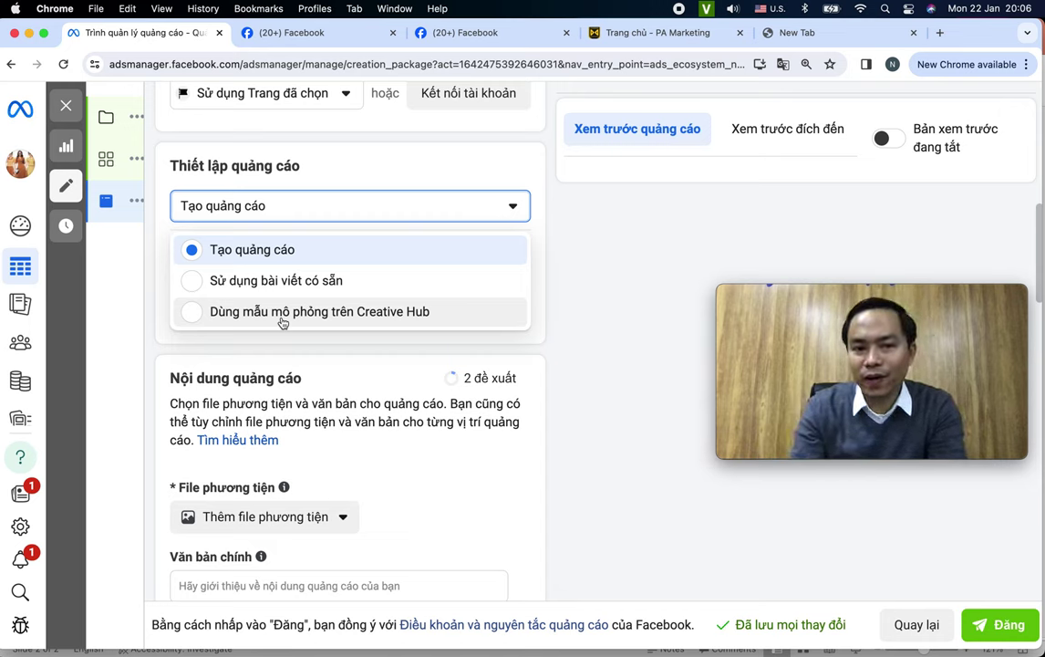
left_click(359, 282)
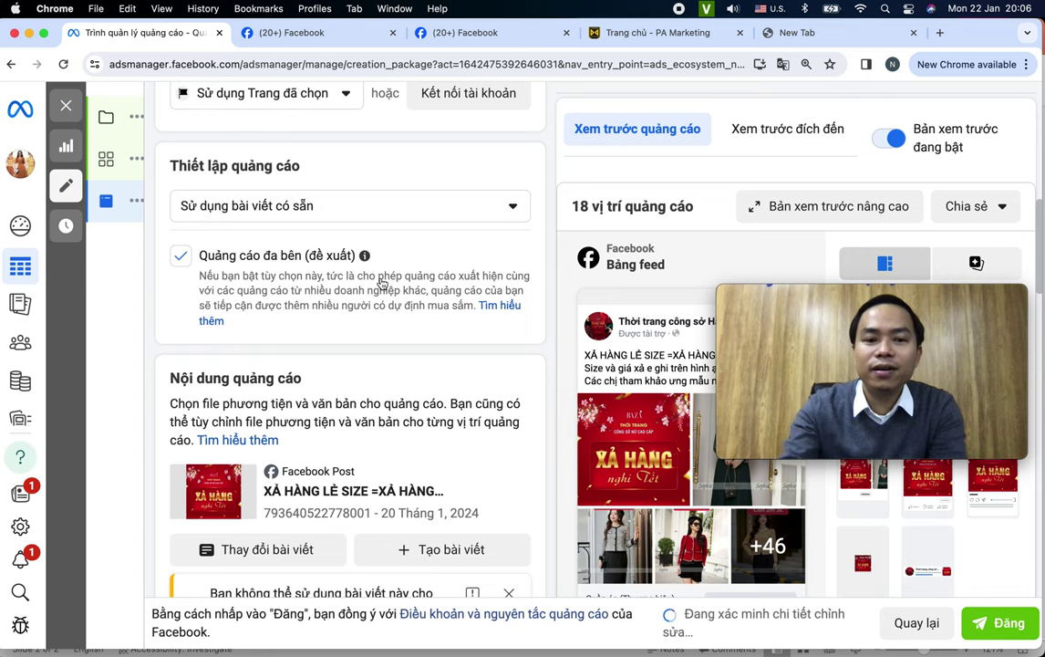
Switch to the GERARI VIỆT NAM Facebook page and examine its 11 January distributor recruitment post with video
left_click(465, 34)
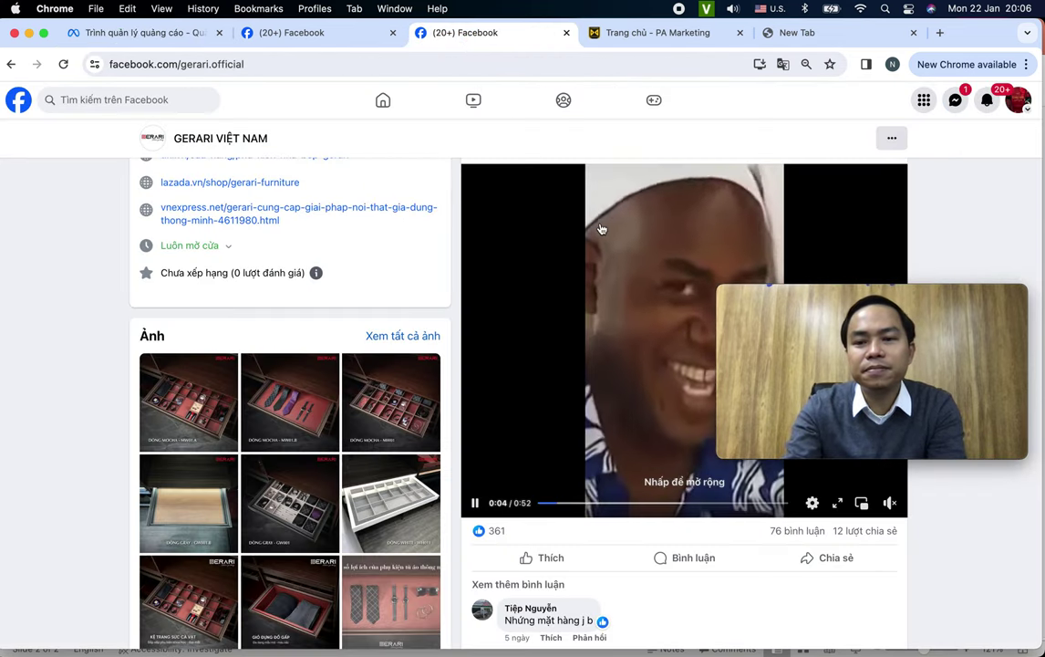
left_click(987, 302)
left_click_drag(987, 304, 189, 305)
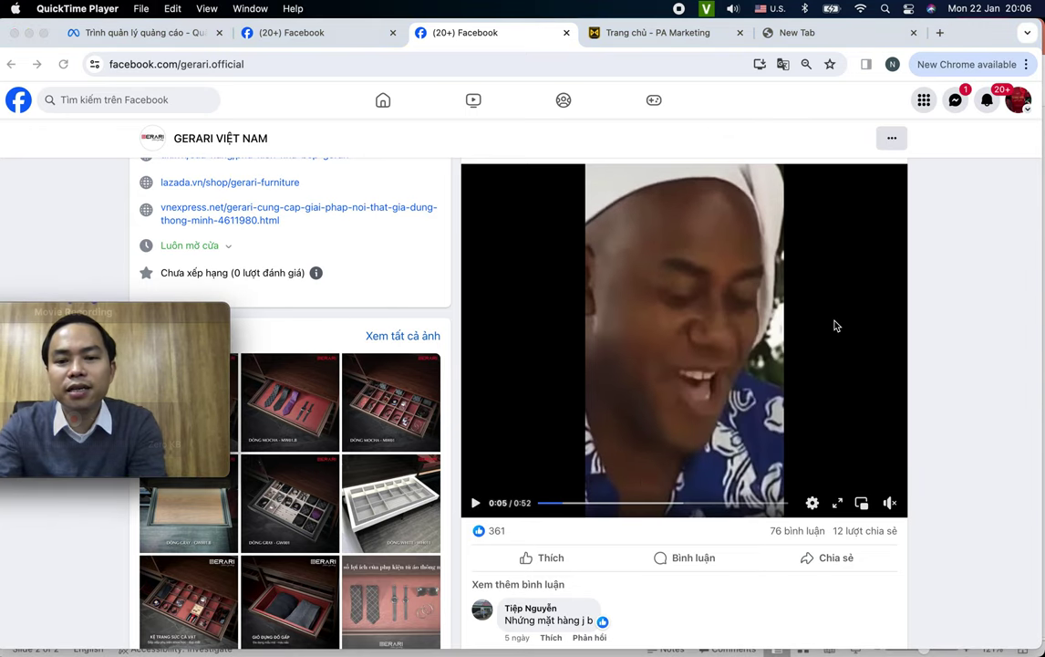
scroll(836, 324, "up", 5)
scroll(835, 324, "down", 3)
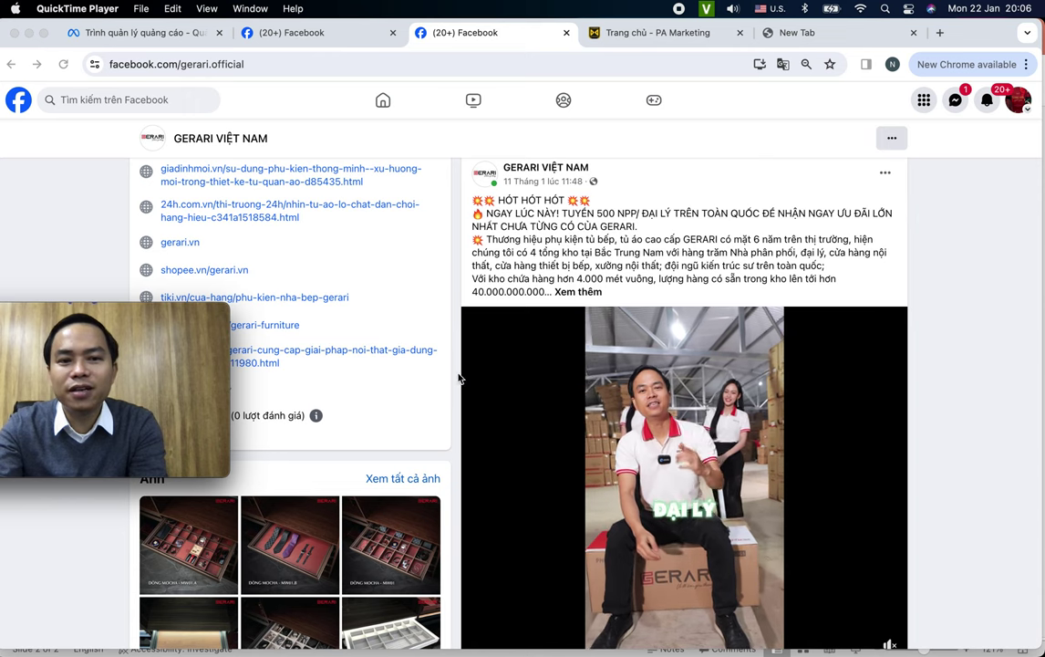
mouse_move(208, 326)
left_click_drag(208, 326, 536, 331)
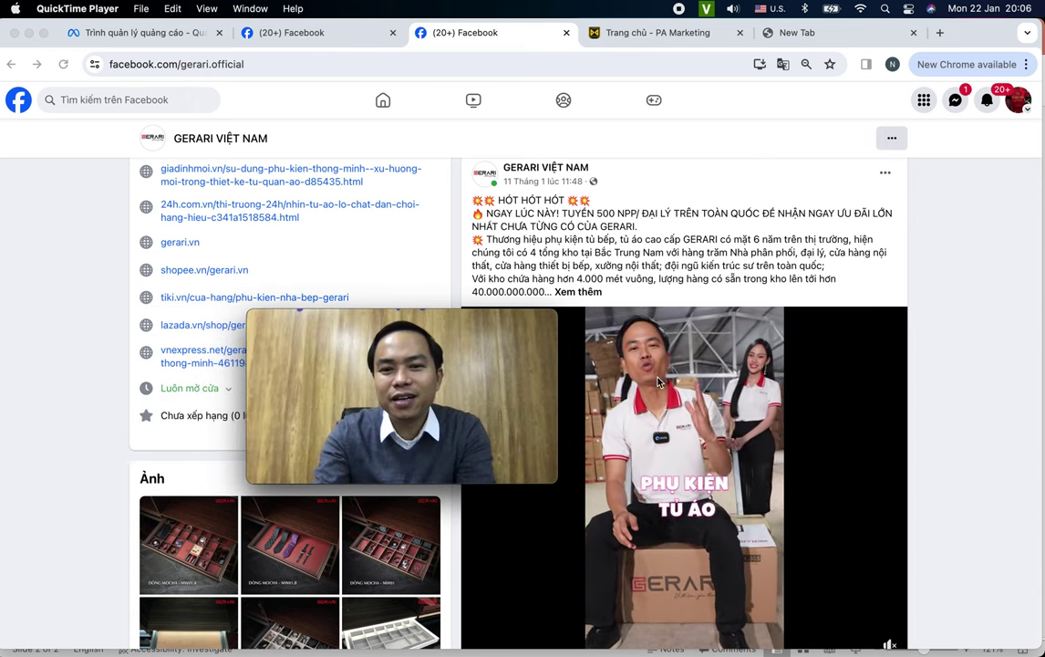
scroll(712, 429, "down", 1)
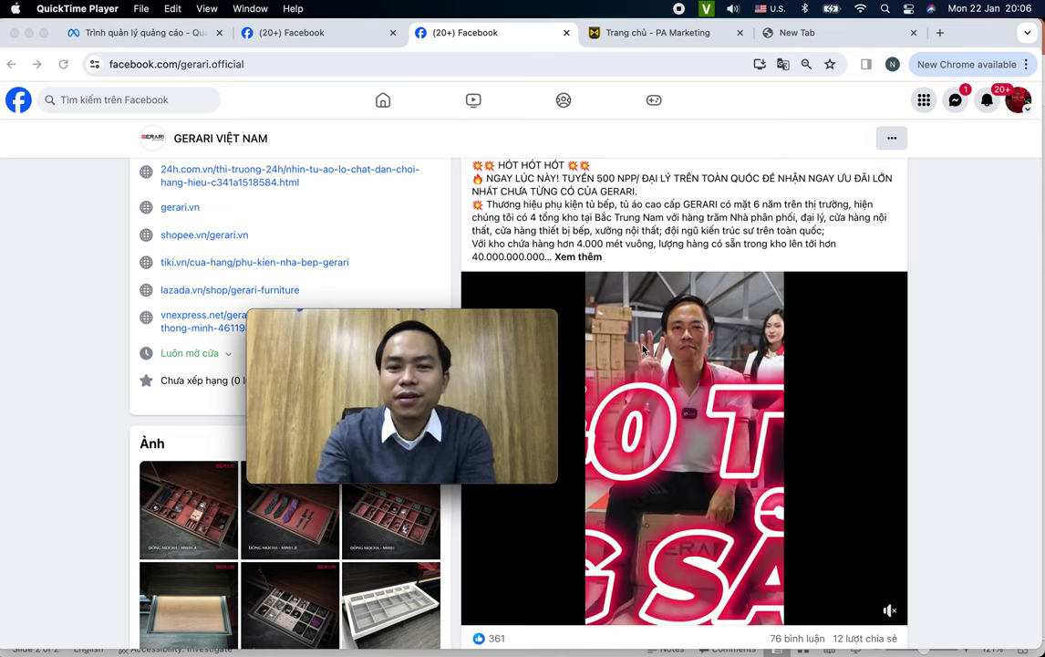
left_click_drag(504, 318, 257, 256)
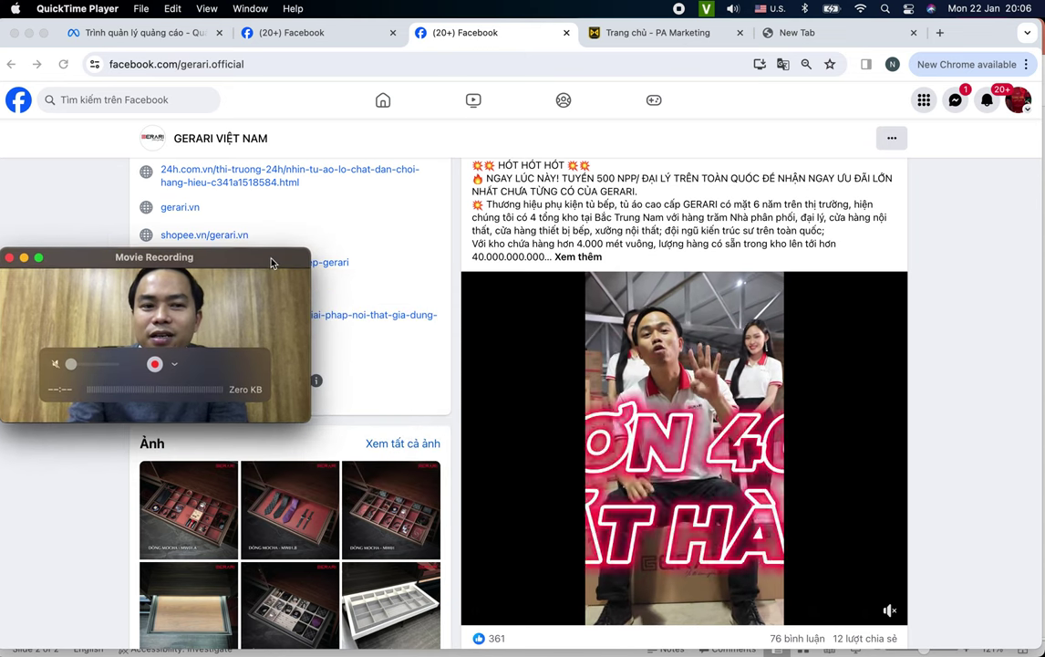
Expand the full text of GERARI VIỆT NAM's 11 January distributor recruitment post and replay its video
scroll(641, 298, "up", 2)
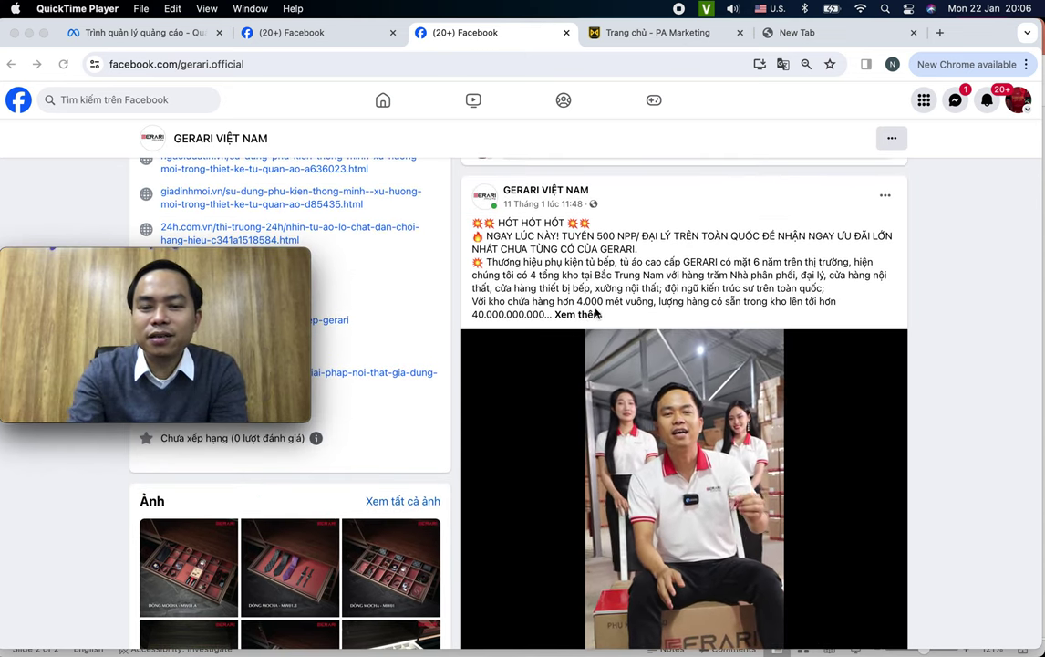
left_click(597, 314)
left_click(598, 314)
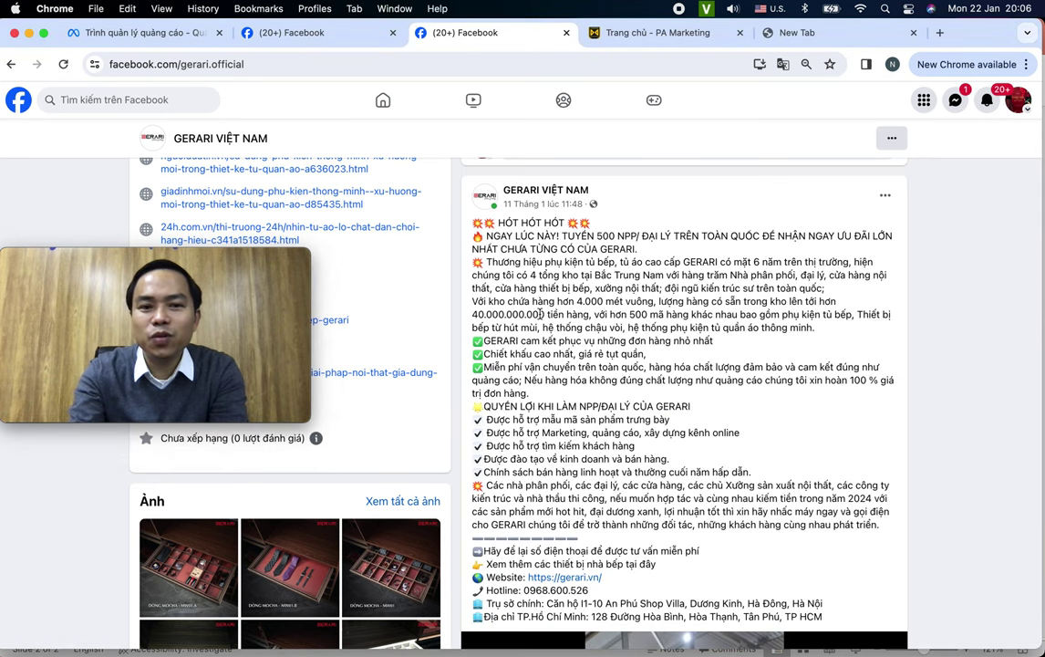
scroll(662, 326, "down", 10)
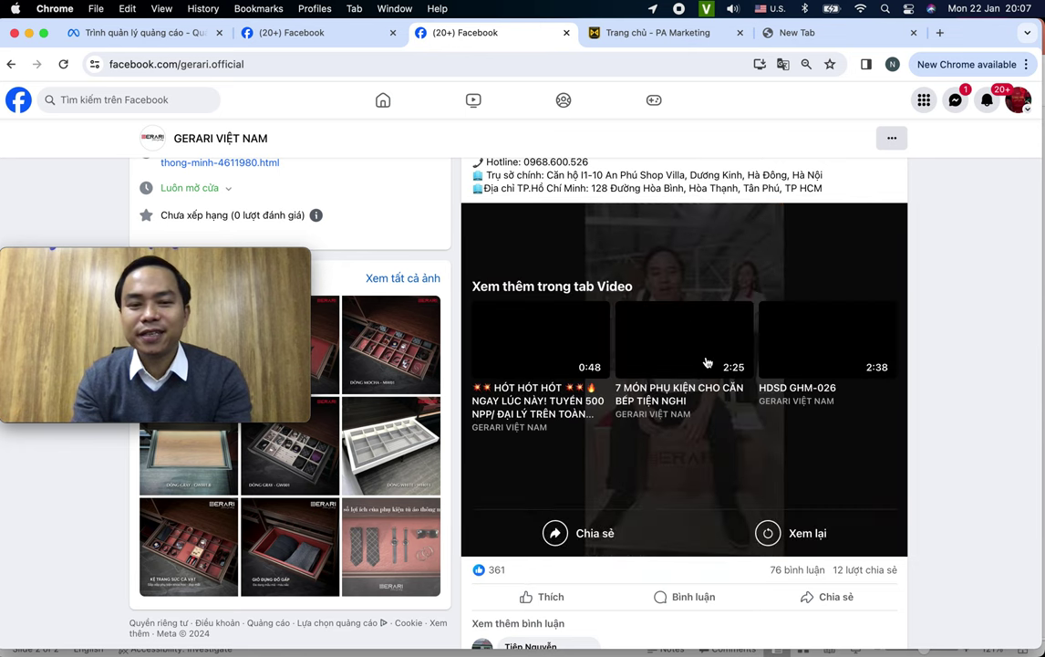
left_click(769, 536)
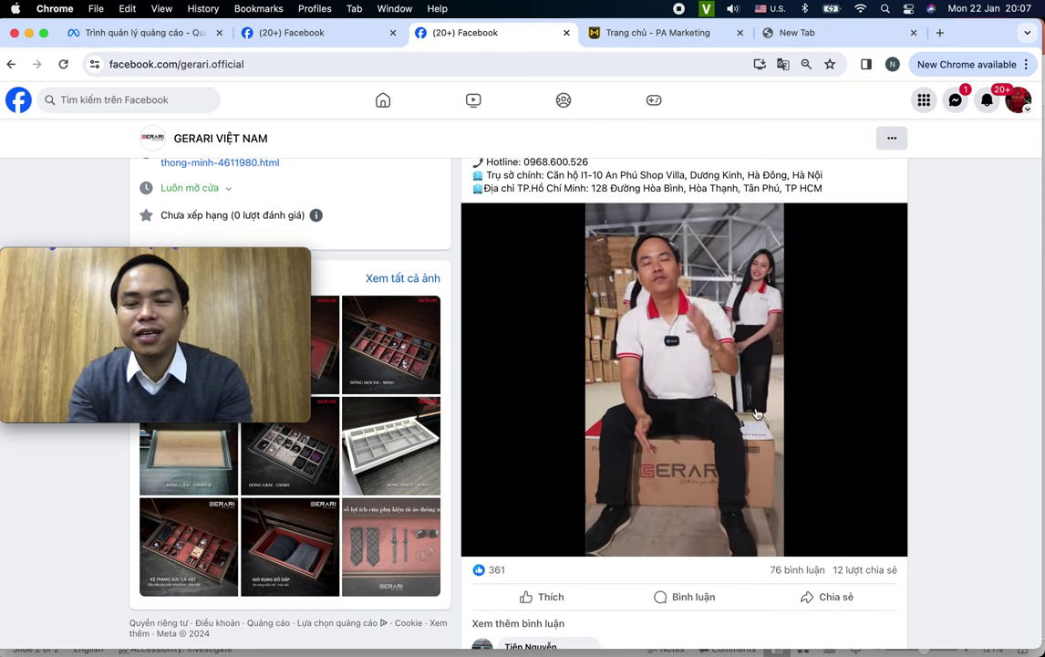
Examine the recruitment post's comments, publication date, contact details and video
scroll(744, 424, "down", 2)
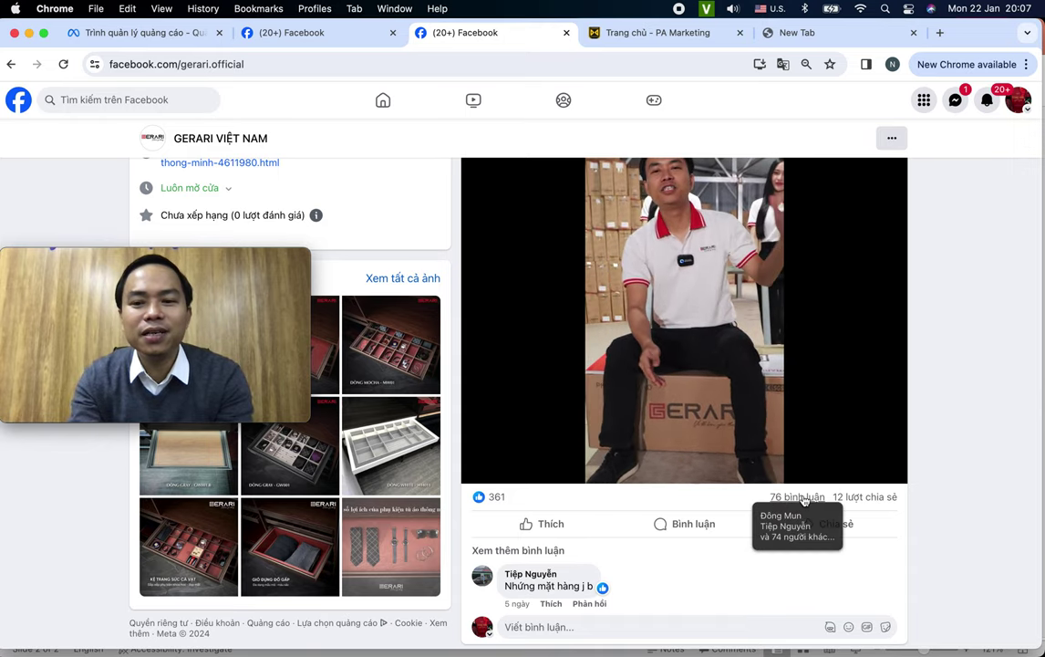
scroll(968, 361, "up", 6)
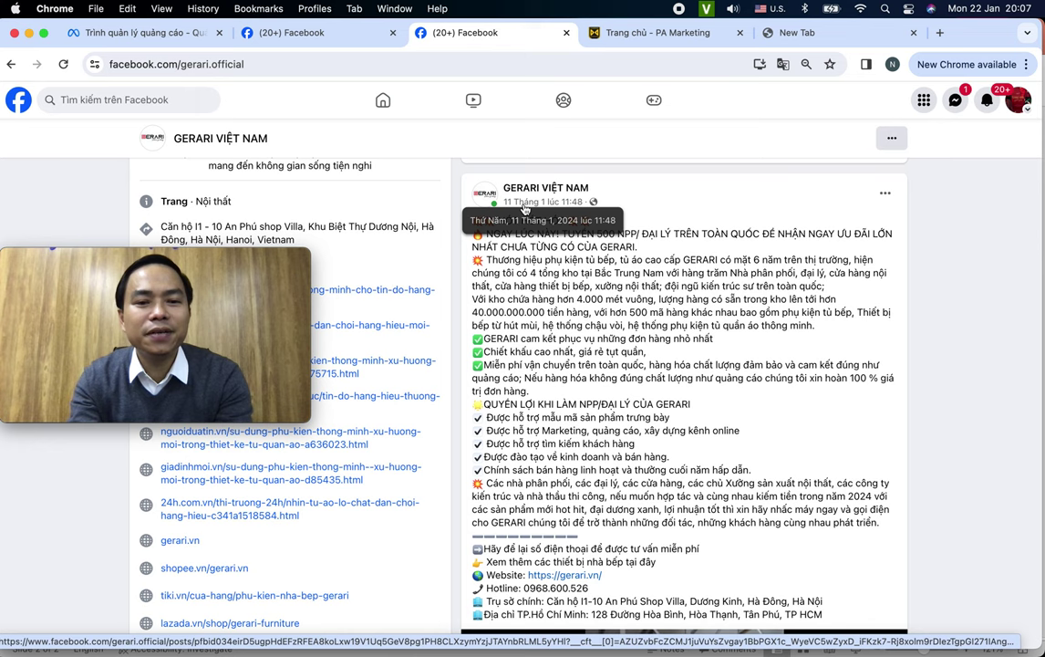
scroll(631, 332, "down", 8)
scroll(631, 332, "up", 2)
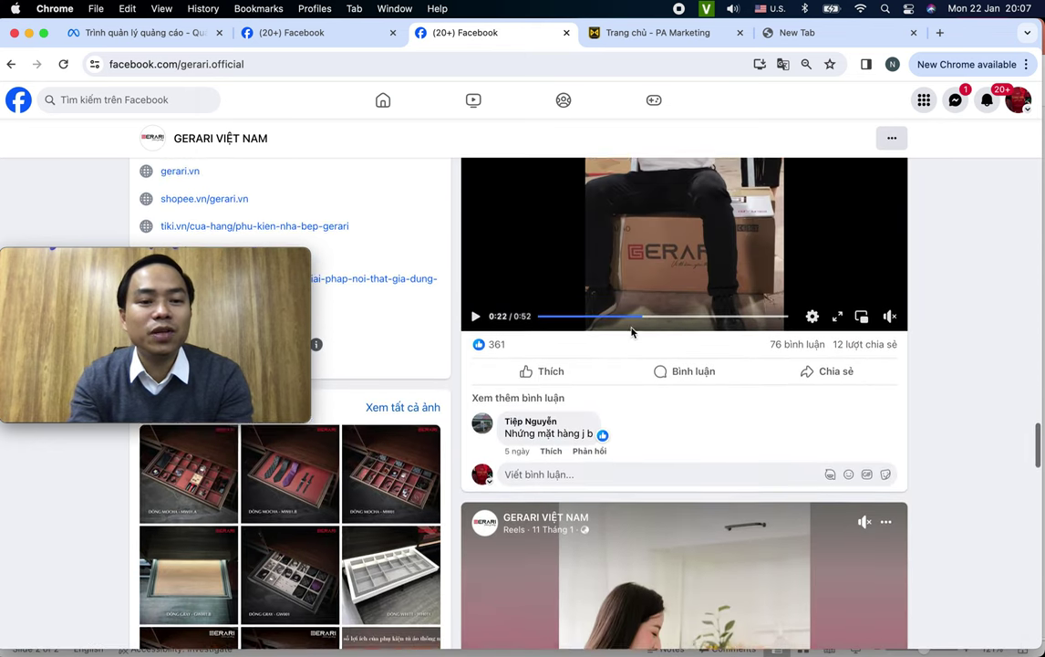
scroll(631, 332, "up", 5)
scroll(709, 352, "down", 1)
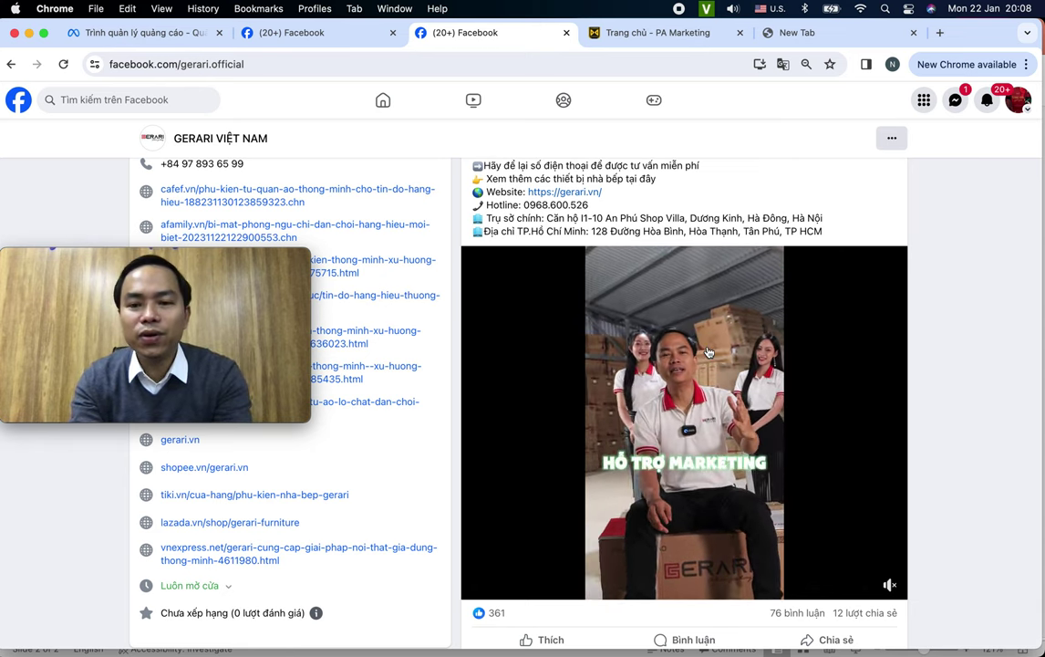
mouse_move(705, 384)
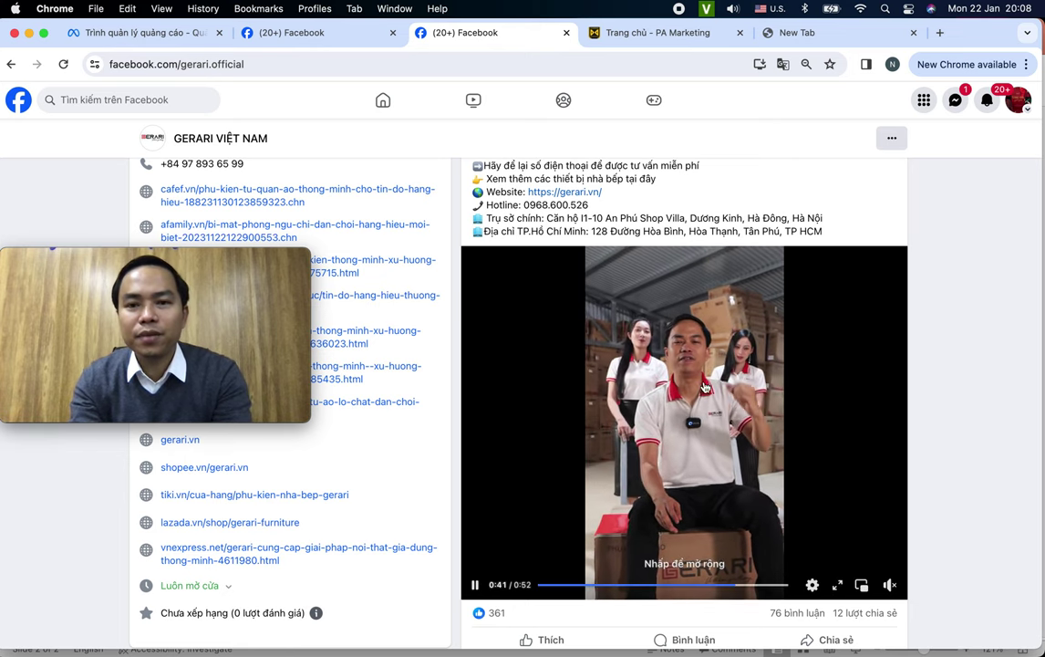
scroll(709, 421, "down", 3)
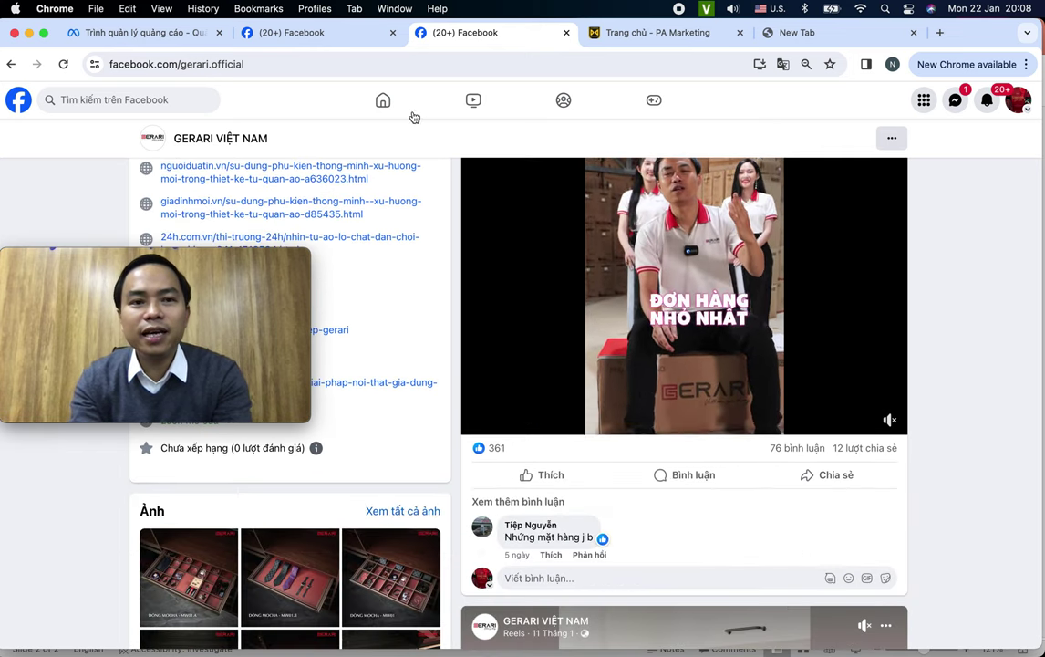
scroll(676, 271, "up", 3)
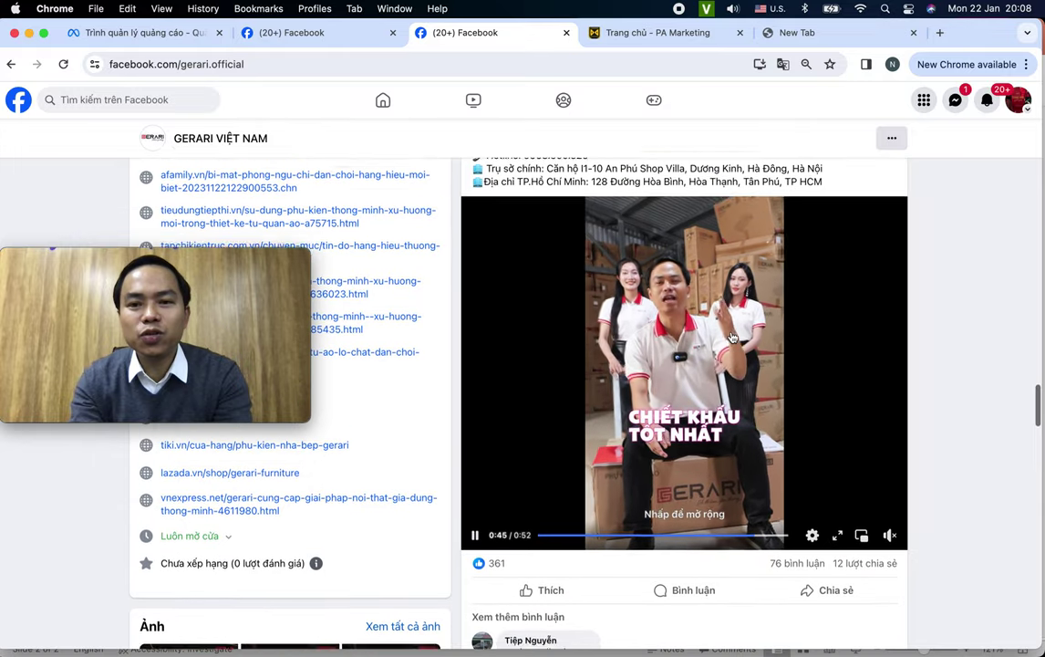
Look through the GERARI VIỆT NAM Page's other posts, from the 11 January reel up to the smart wardrobe accessories post
scroll(684, 292, "down", 5)
scroll(712, 328, "up", 7)
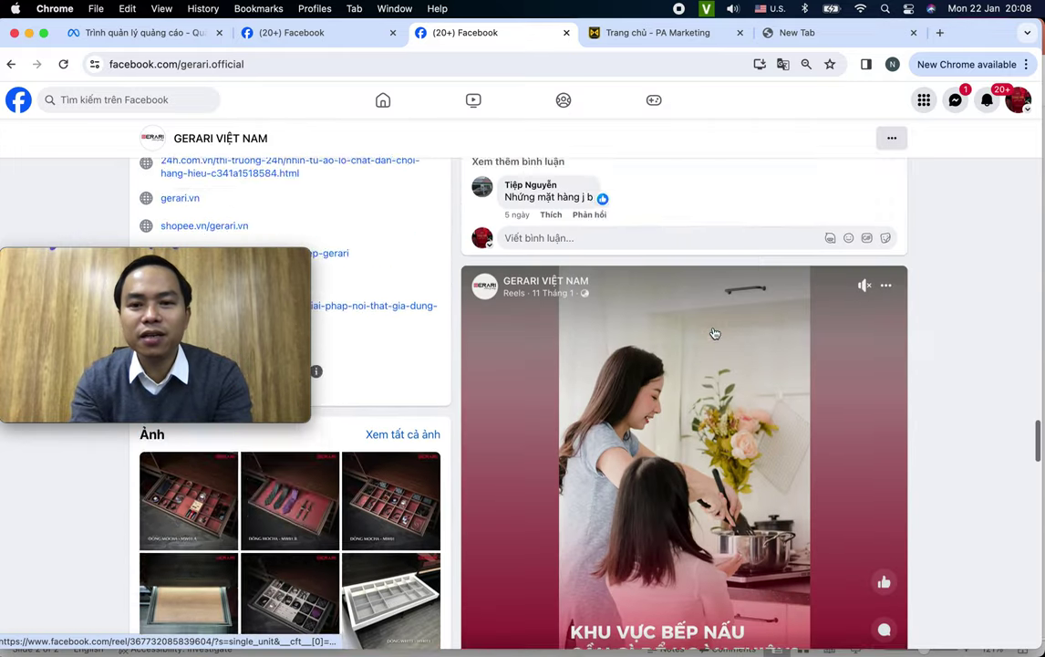
scroll(714, 331, "up", 6)
scroll(767, 421, "down", 9)
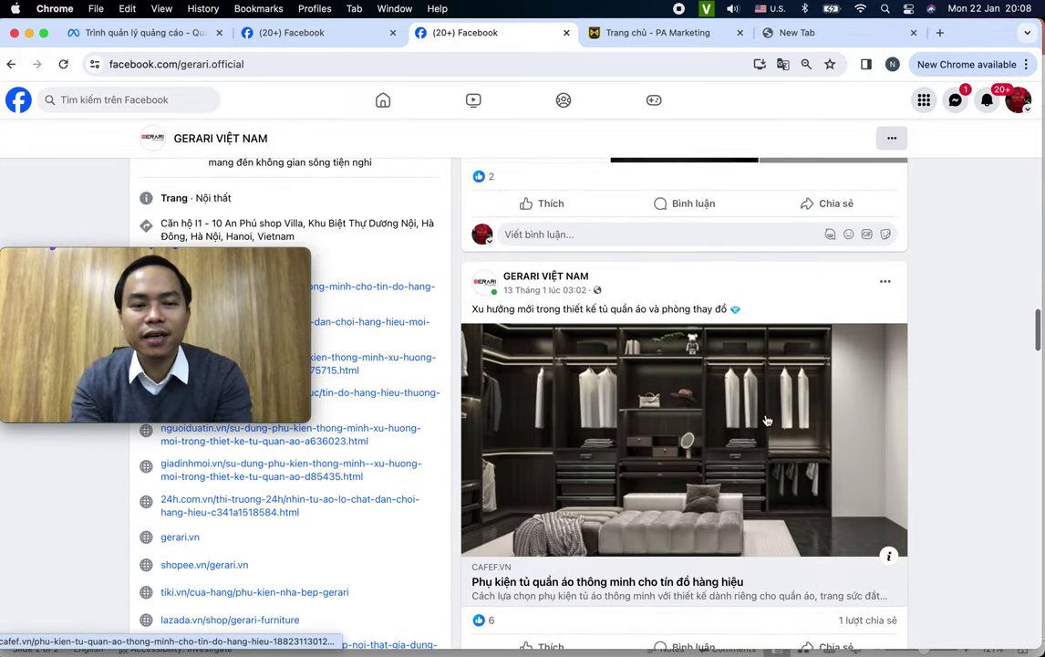
scroll(767, 421, "up", 8)
scroll(757, 509, "down", 2)
scroll(757, 509, "down", 3)
scroll(739, 411, "up", 3)
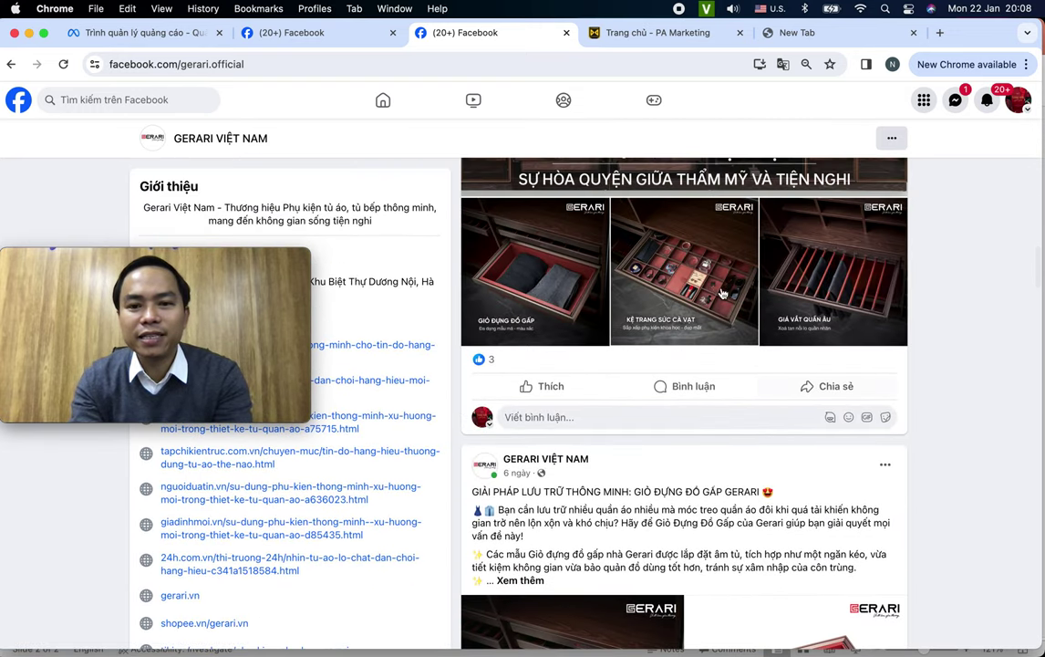
scroll(718, 293, "up", 5)
scroll(718, 292, "up", 8)
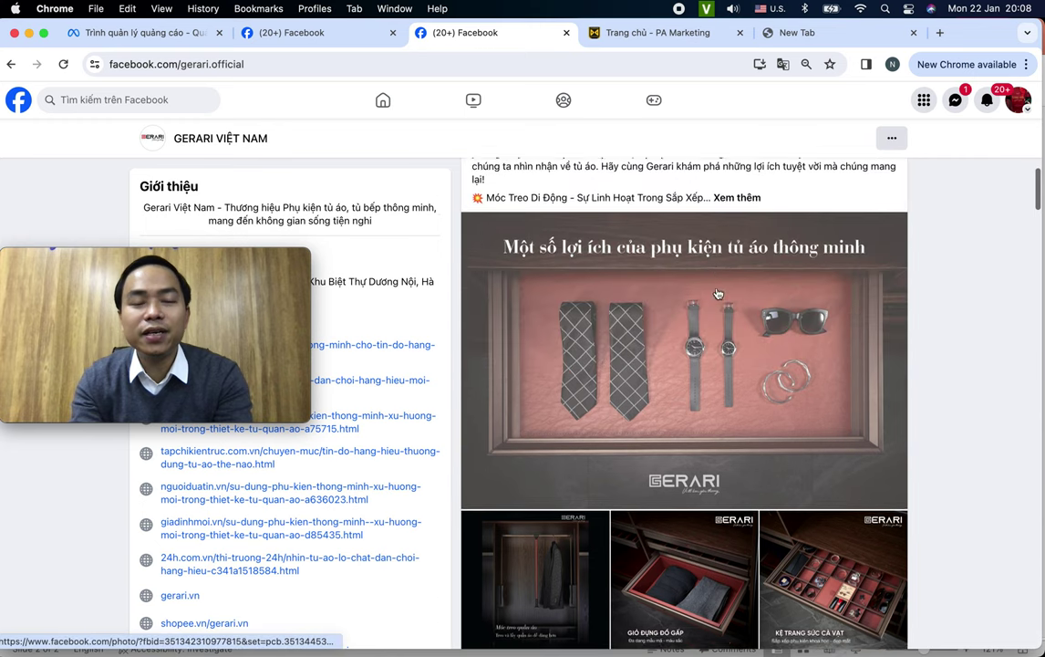
Switch back to the ad in Meta Ads Manager and open the post selection for changing its existing post
left_click(141, 32)
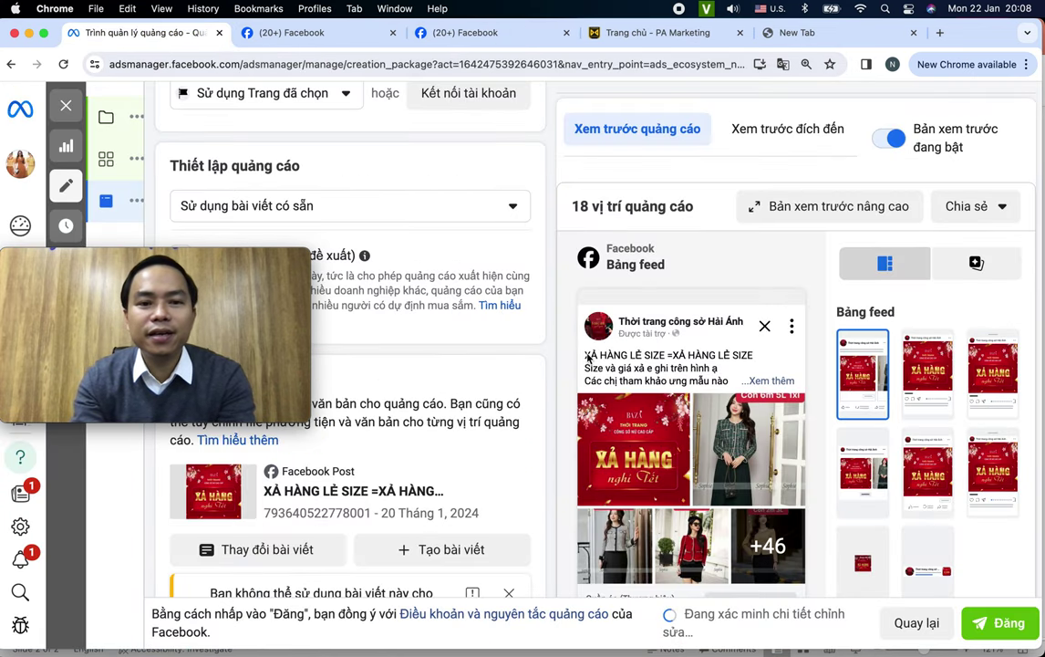
left_click_drag(245, 258, 980, 35)
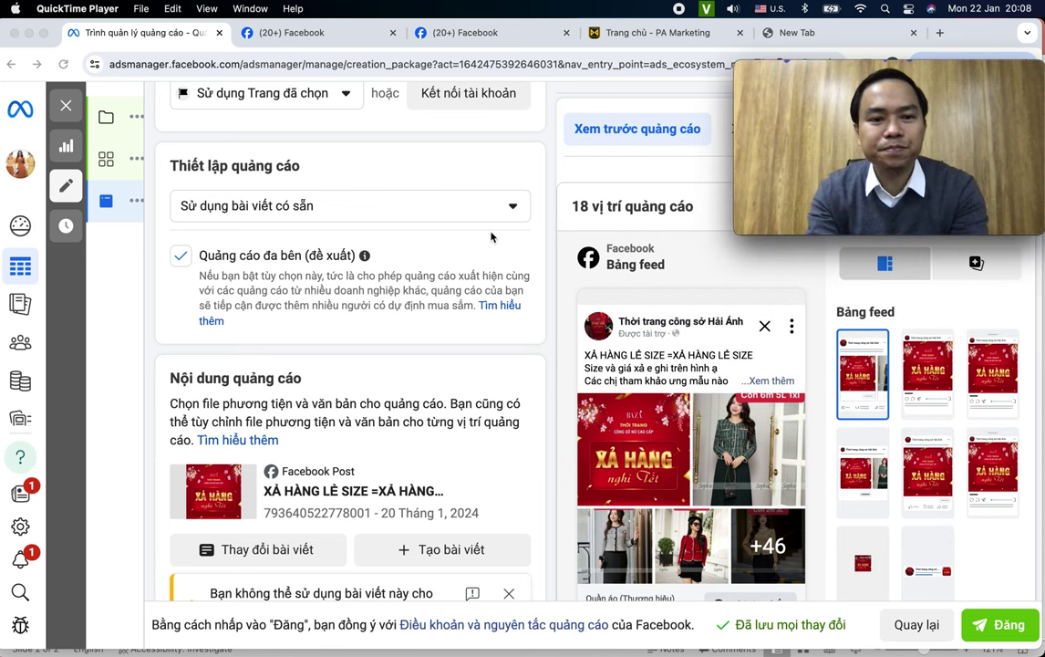
scroll(491, 236, "down", 2)
scroll(363, 332, "down", 1)
scroll(363, 332, "down", 5)
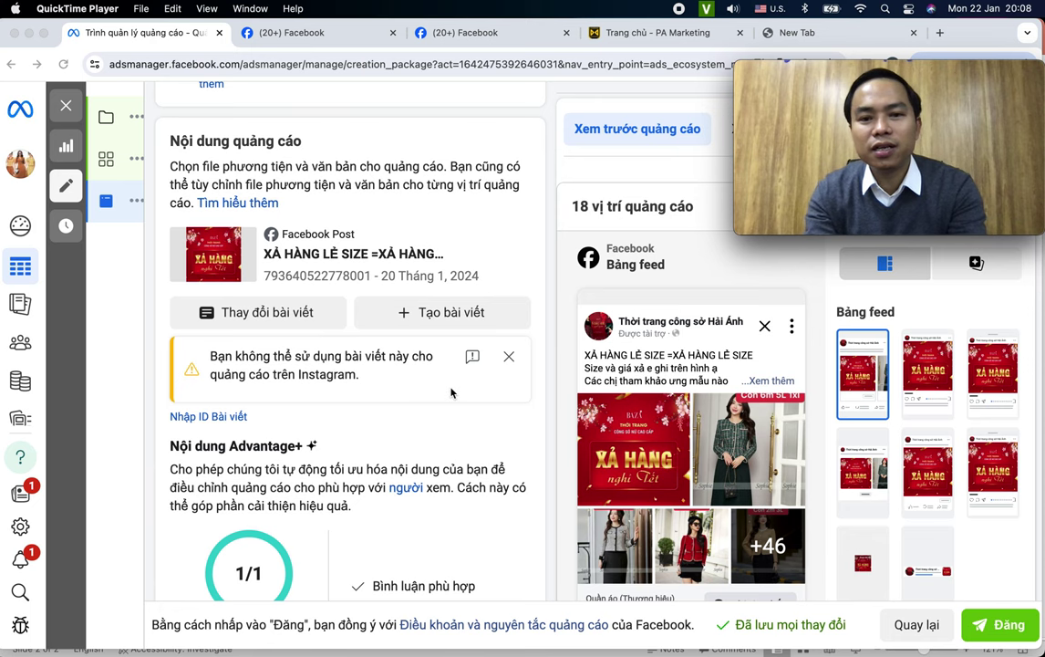
scroll(450, 391, "up", 1)
left_click(228, 270)
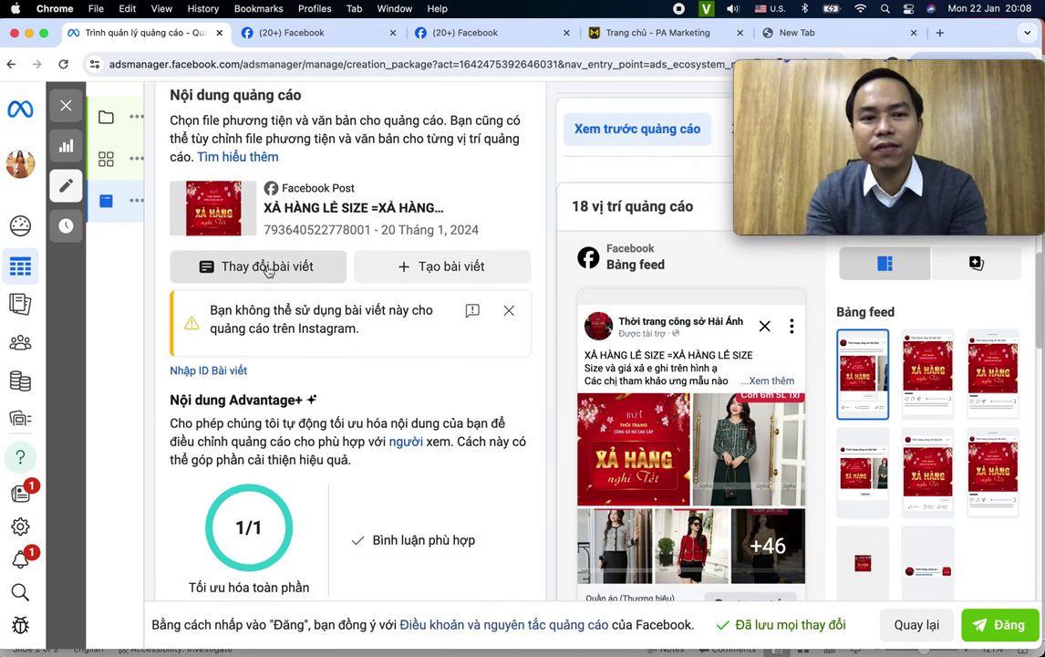
left_click(282, 274)
scroll(433, 403, "down", 2)
scroll(433, 403, "down", 6)
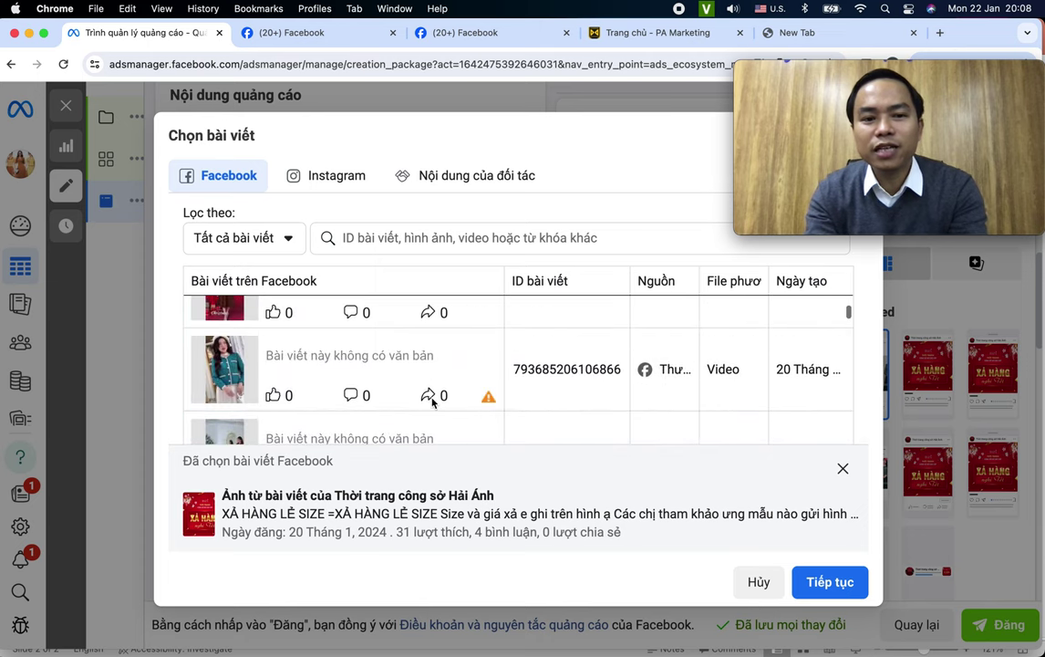
scroll(434, 403, "down", 8)
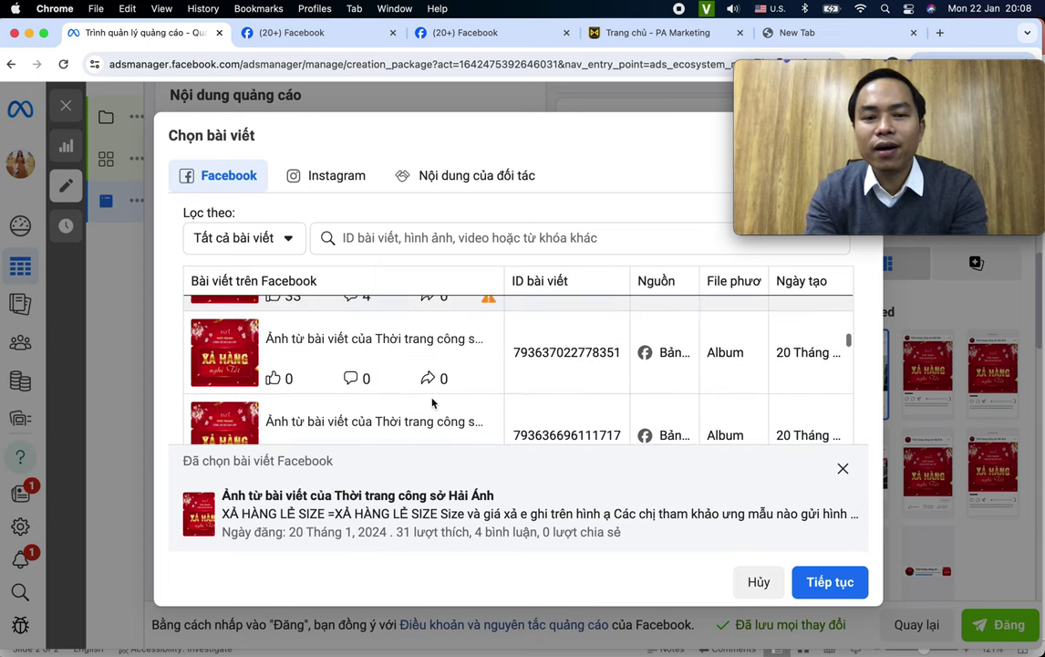
scroll(433, 403, "down", 8)
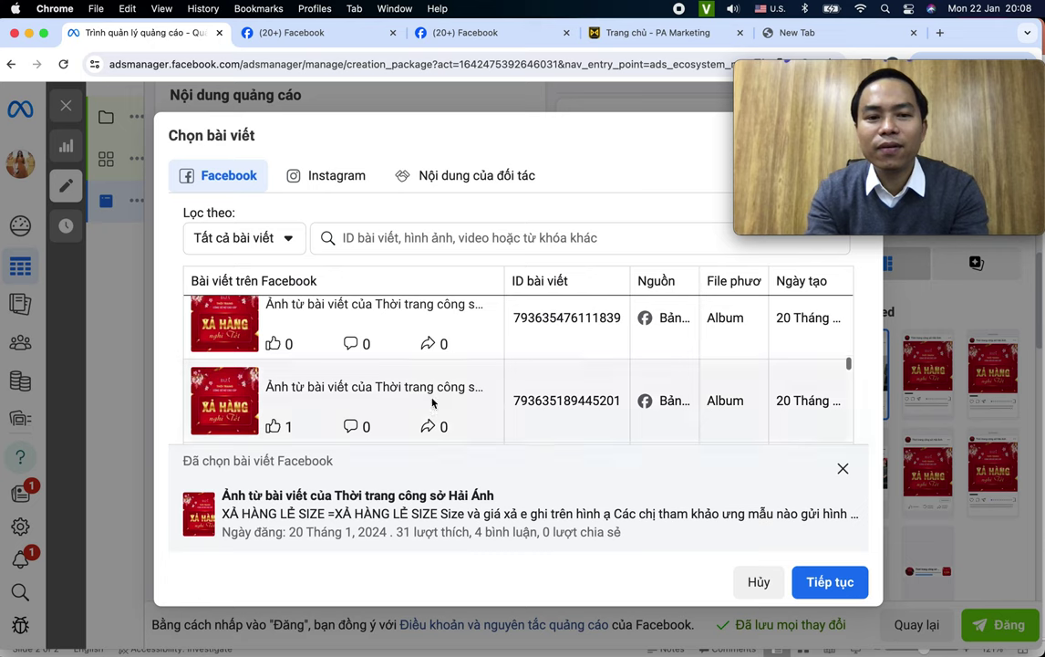
scroll(434, 404, "down", 1)
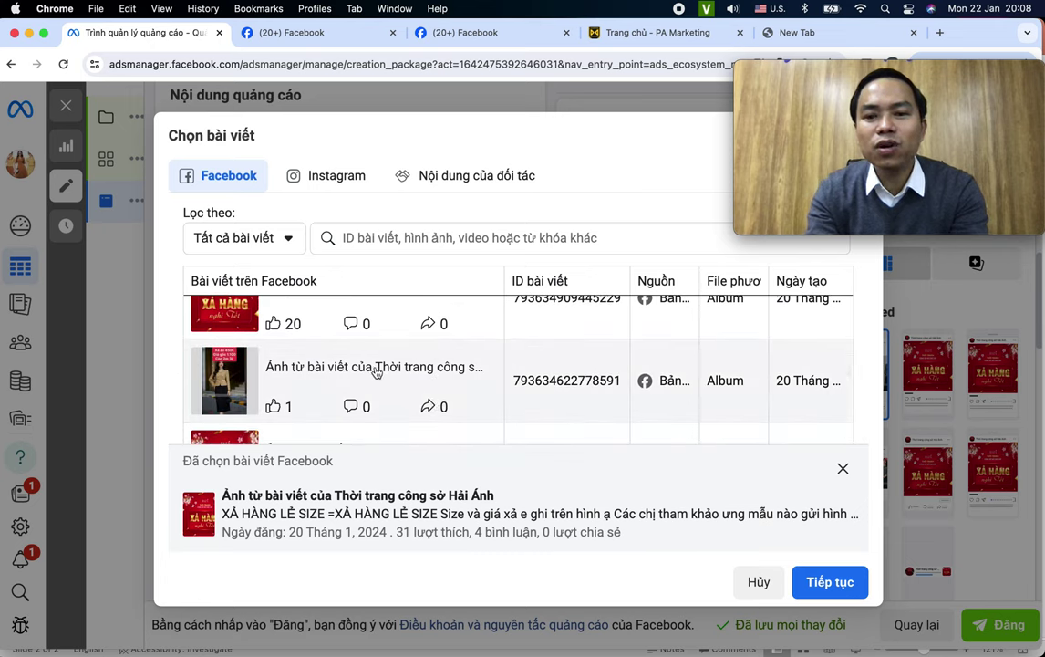
scroll(407, 371, "up", 2)
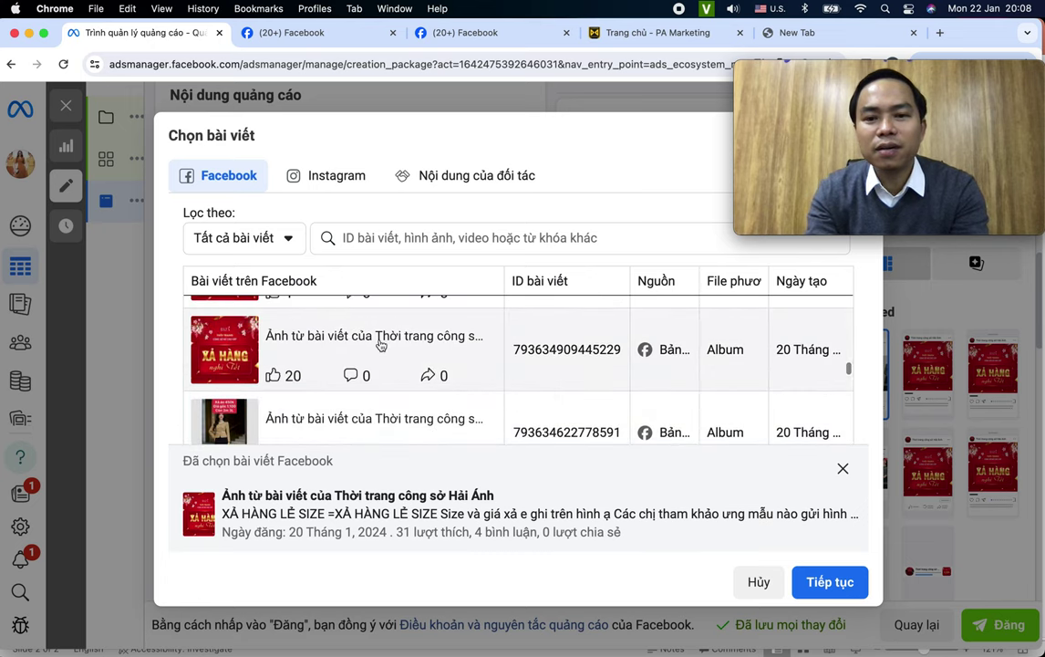
left_click(381, 343)
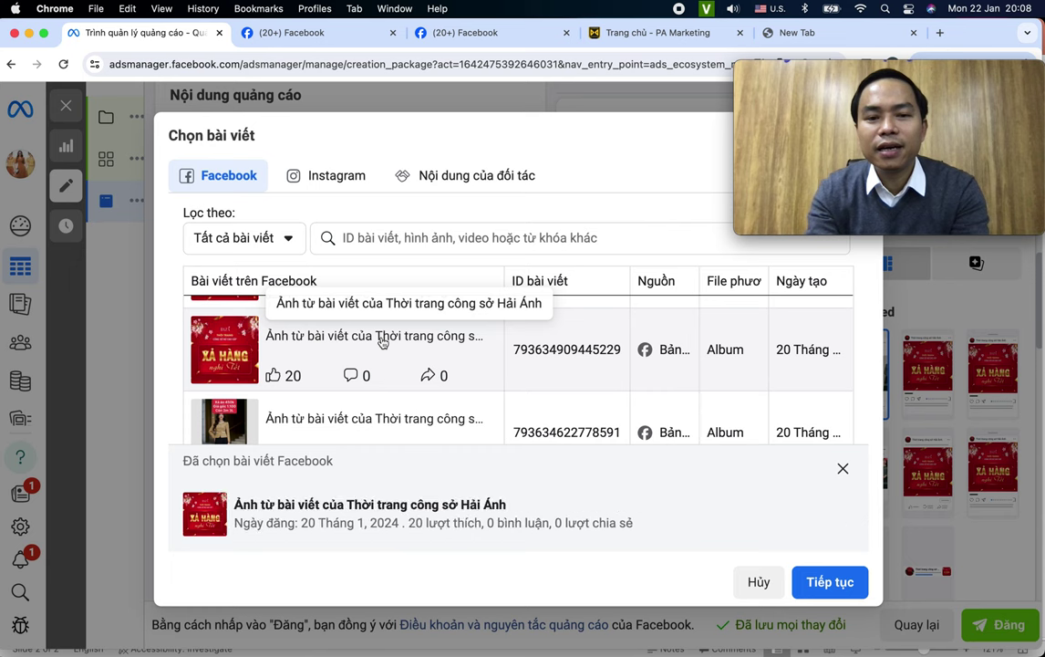
left_click(830, 582)
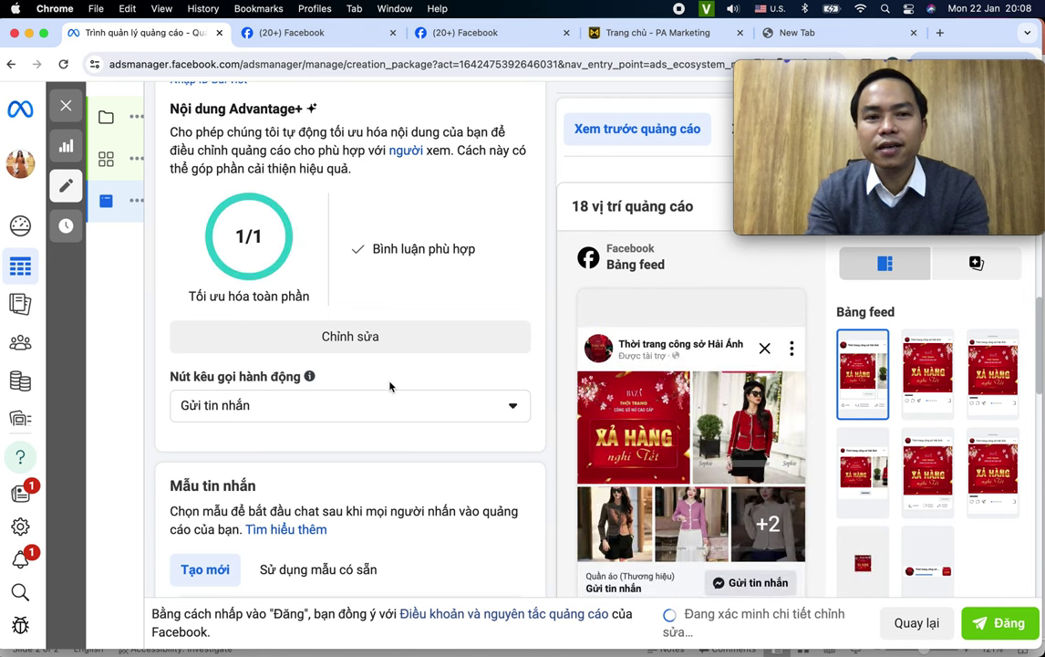
Review the ad's content, Advantage+ optimisation, call-to-action button and Mẫu tin nhắn message template settings
scroll(389, 386, "up", 5)
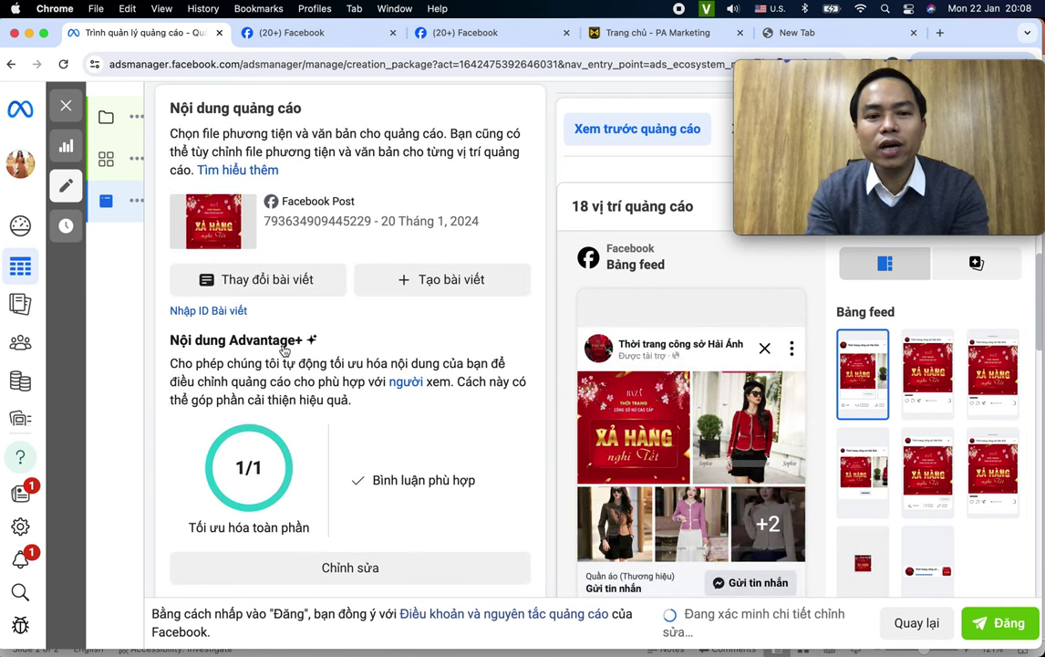
scroll(402, 444, "down", 1)
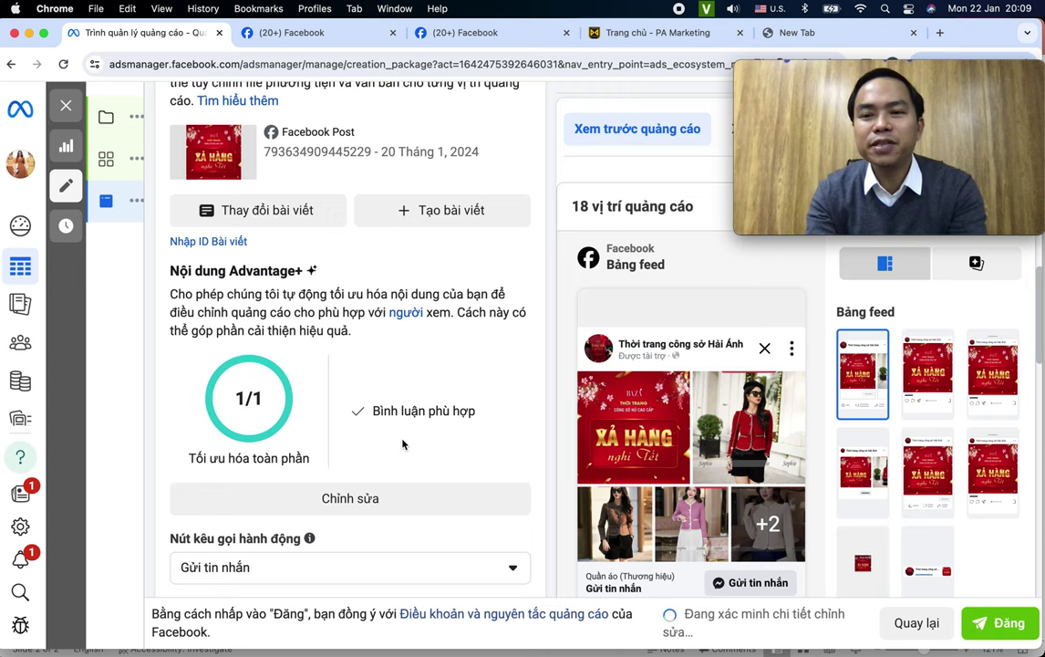
scroll(402, 444, "down", 4)
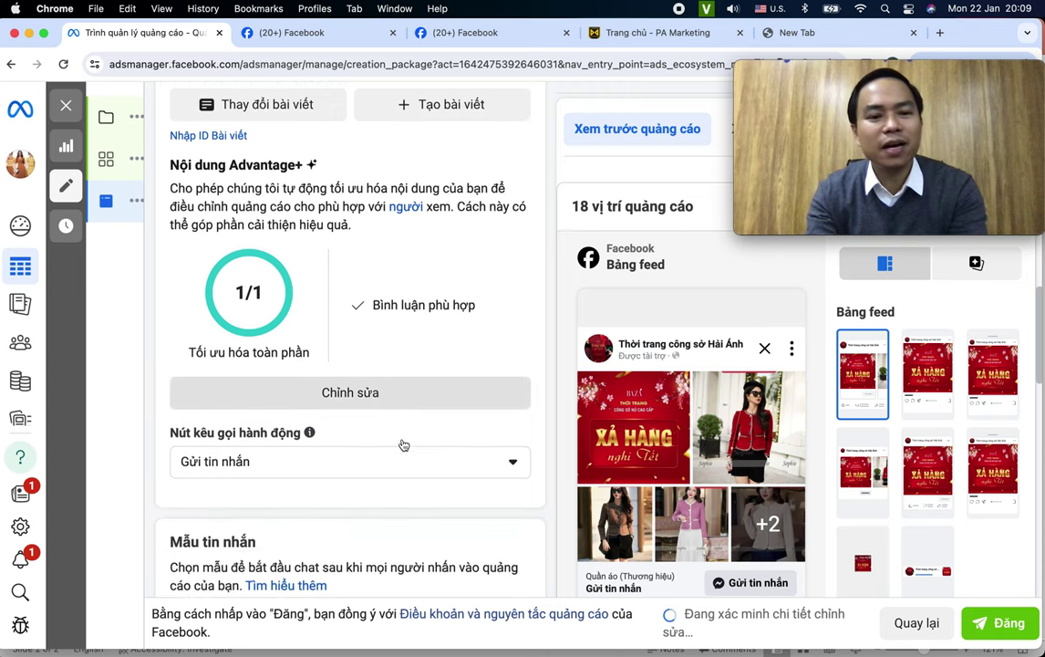
scroll(402, 444, "down", 1)
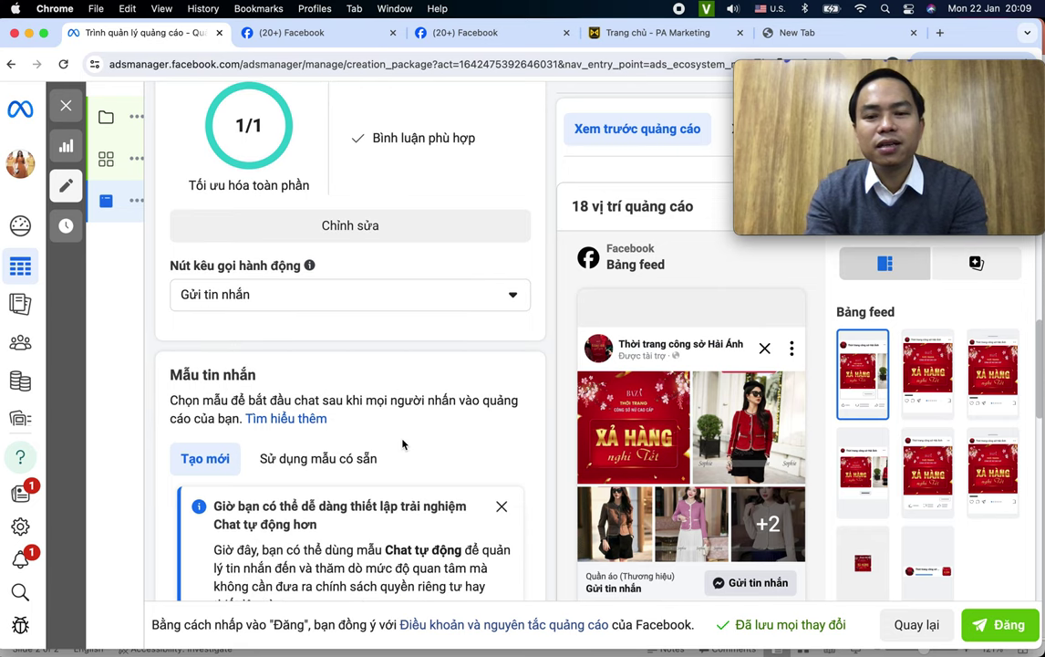
scroll(469, 382, "down", 2)
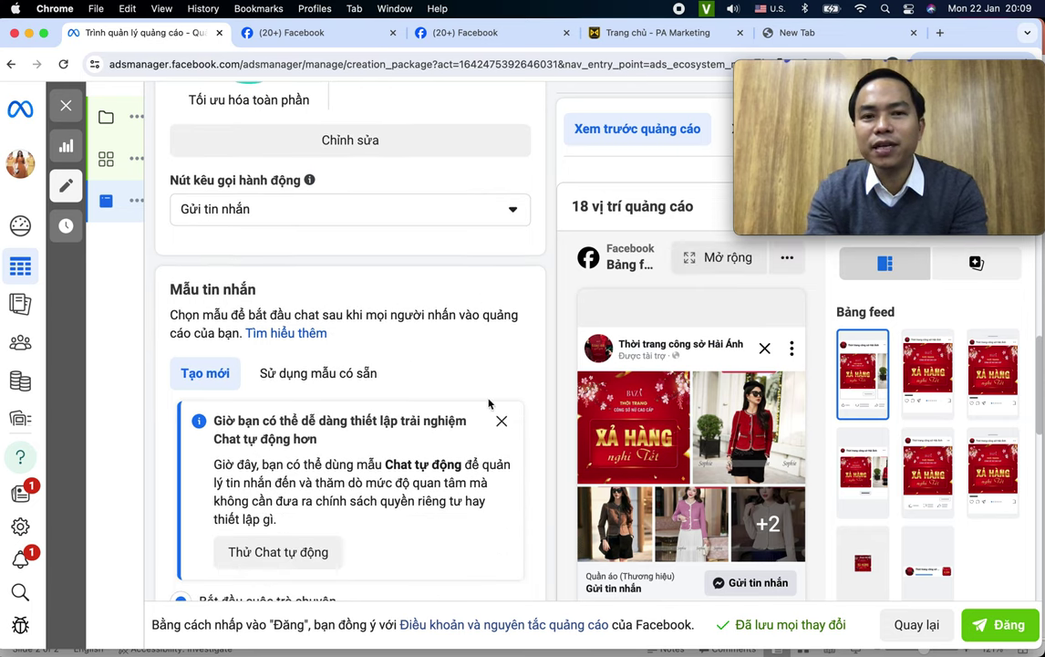
scroll(488, 403, "up", 2)
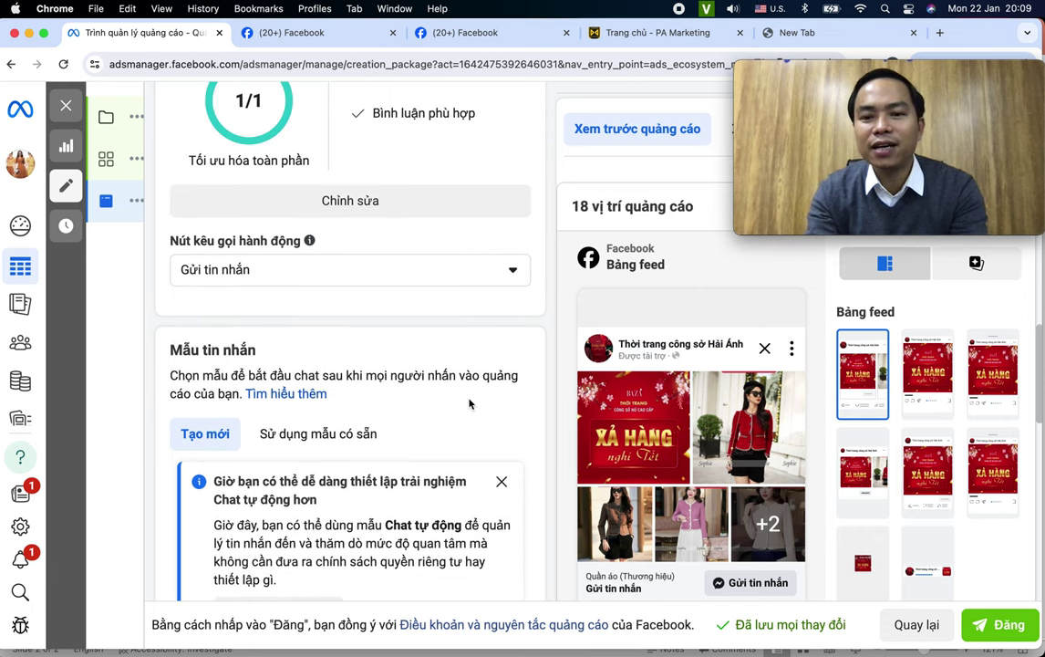
Switch to the GERARI VIỆT NAM Facebook page and look through its recent wardrobe accessory posts
left_click(367, 44)
left_click(470, 41)
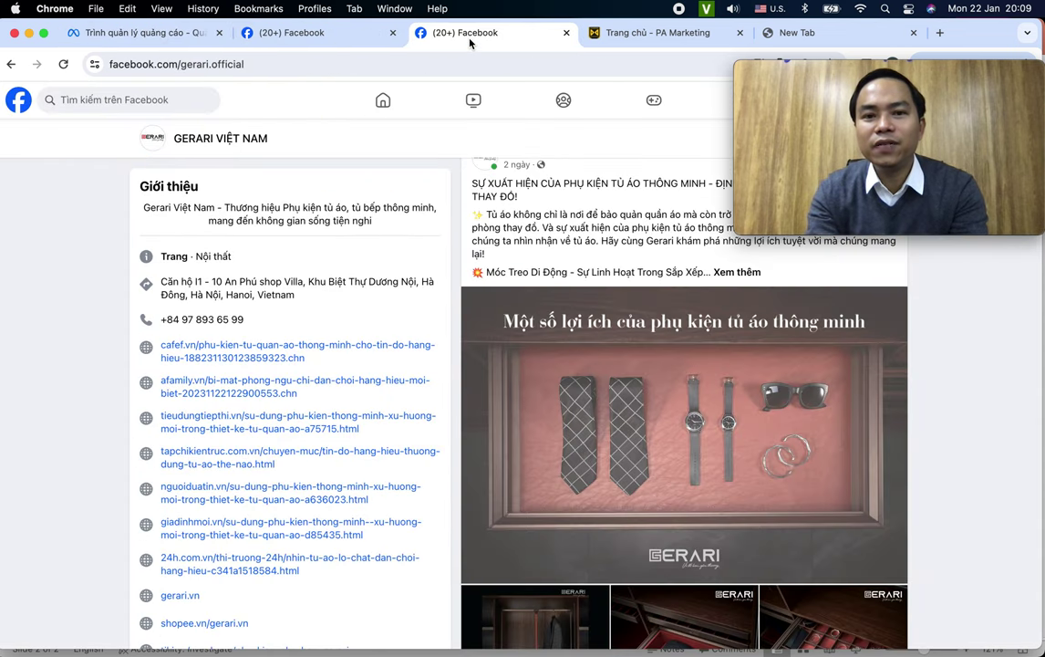
scroll(545, 307, "down", 5)
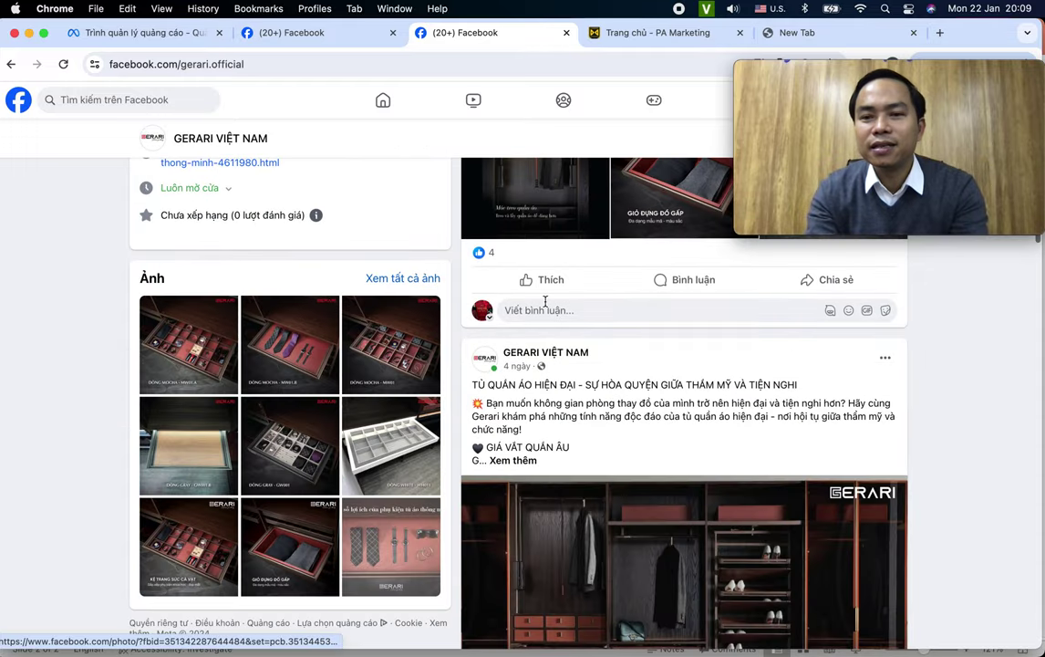
scroll(545, 302, "down", 10)
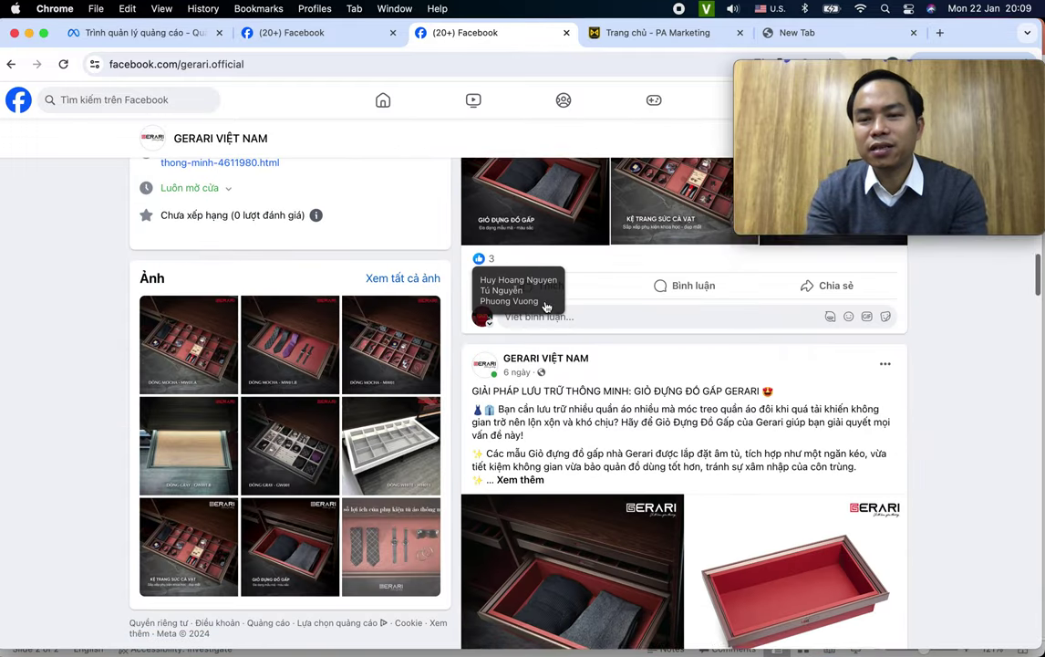